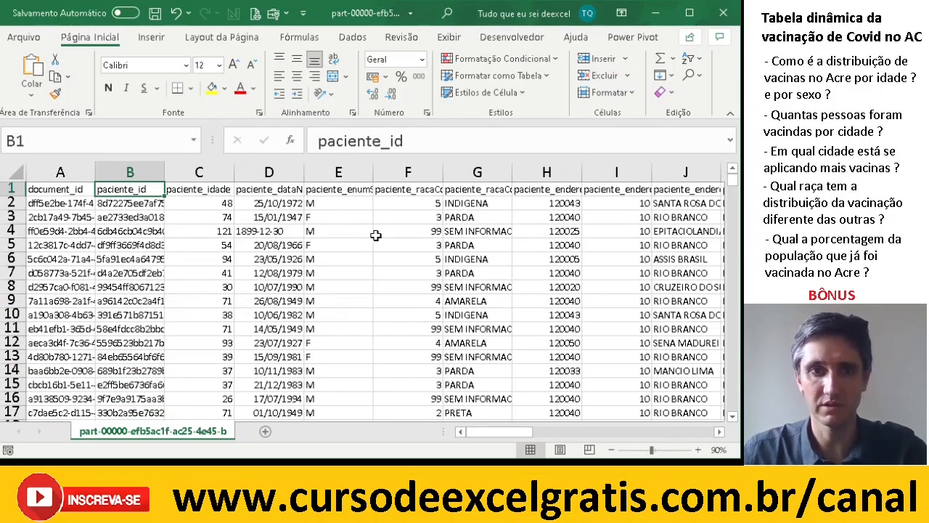
Examine the age and birth date of the patient record in row 4, cells C4 and D4
left_click(187, 233)
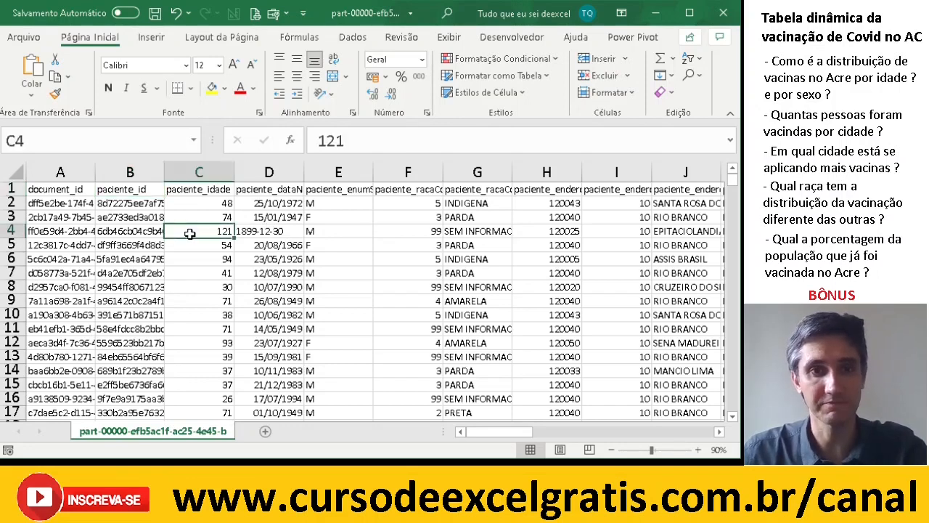
left_click(254, 232)
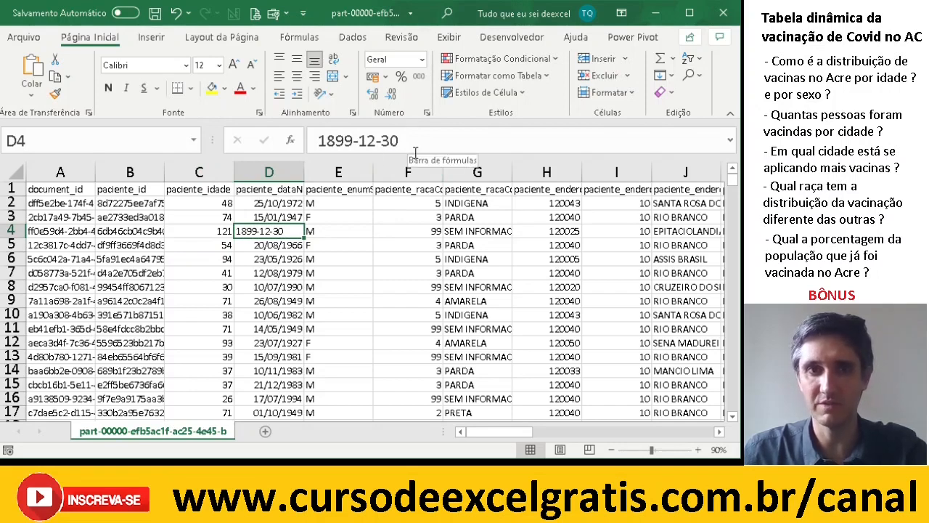
left_click_drag(410, 139, 317, 141)
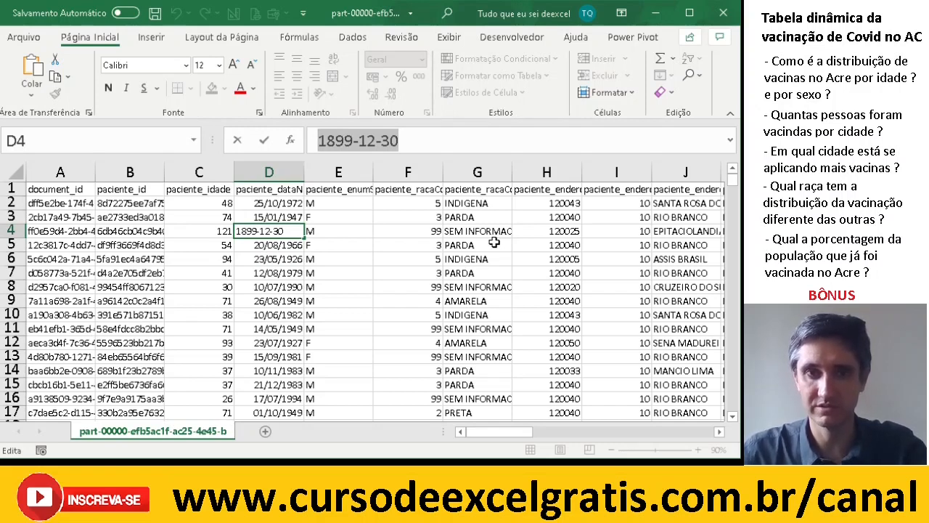
key("Escape")
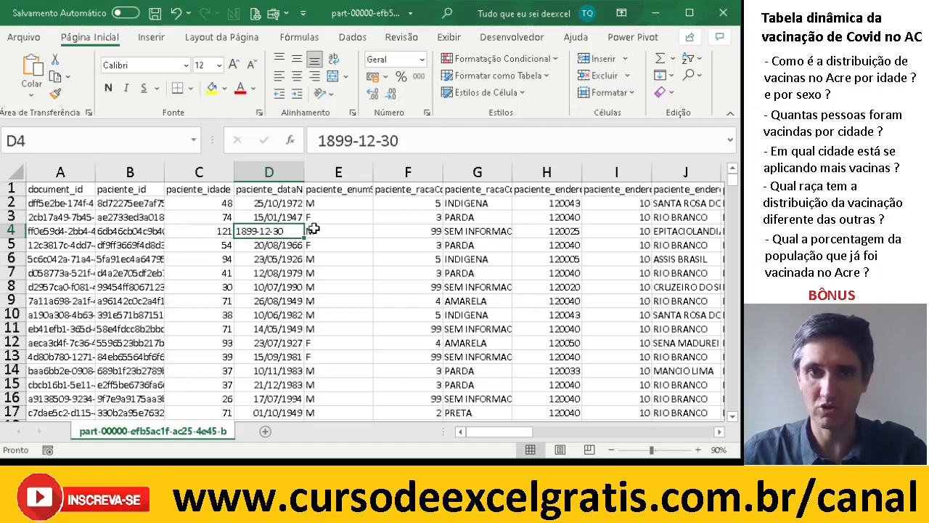
left_click(280, 247)
left_click(283, 230)
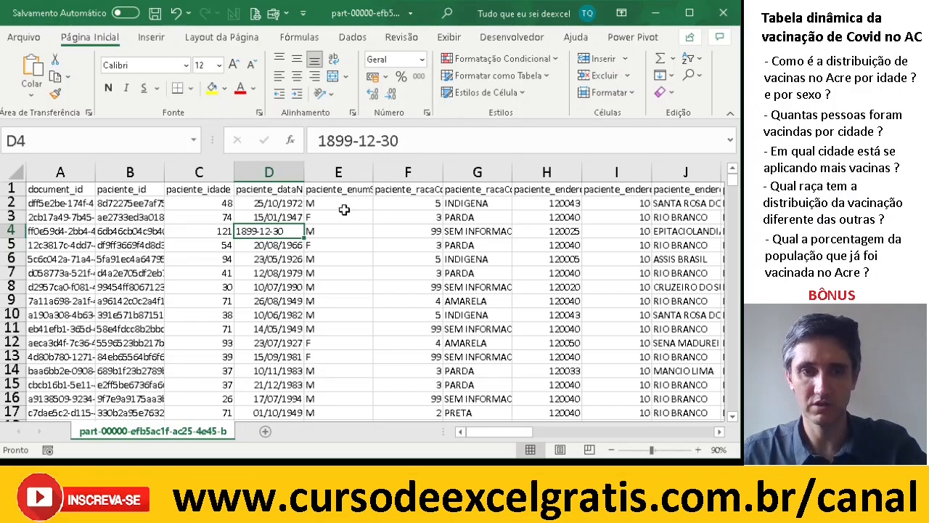
Copy the invalid birth date from D4 and find its next occurrence in the sheet
key("ctrl+l")
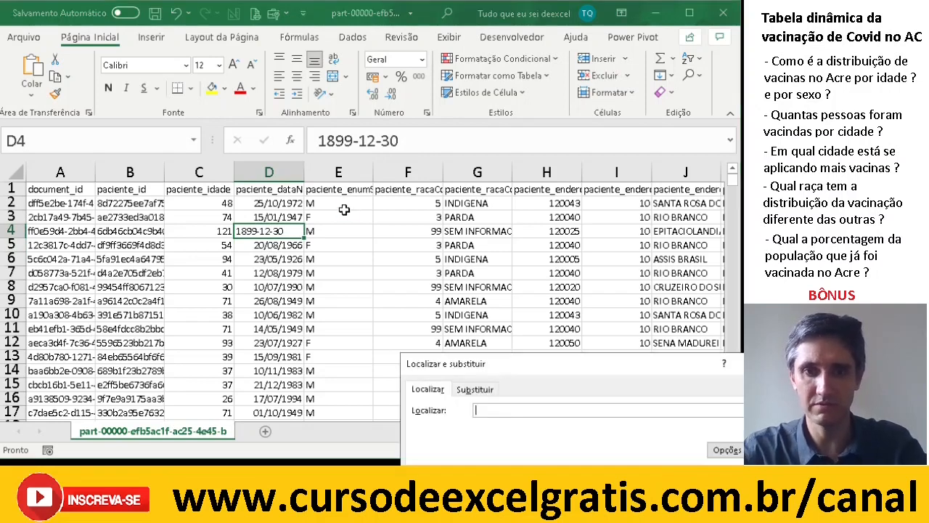
key("Escape")
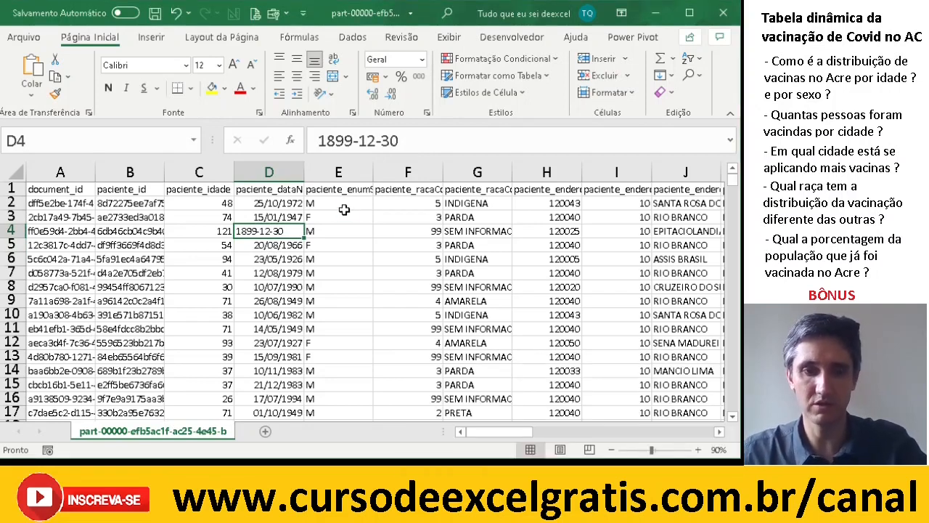
key("ctrl+c")
key("ctrl+l")
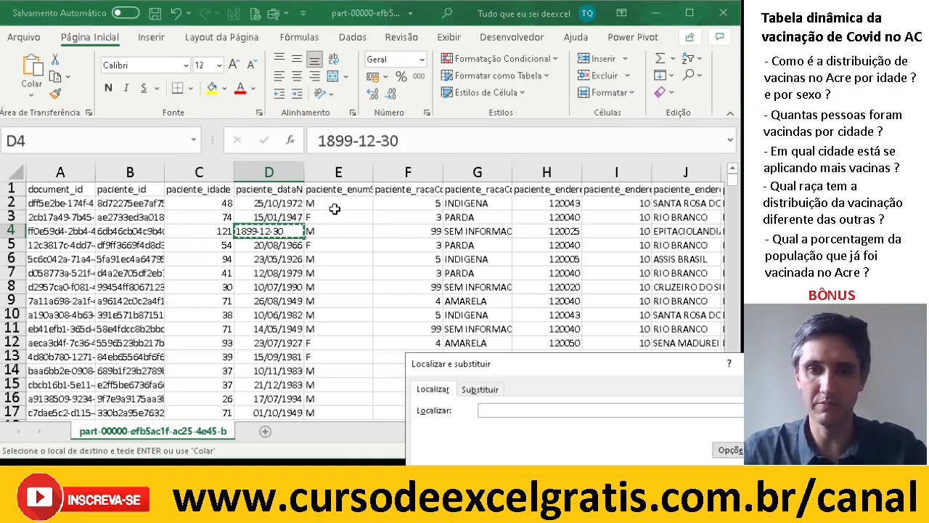
left_click_drag(579, 366, 314, 250)
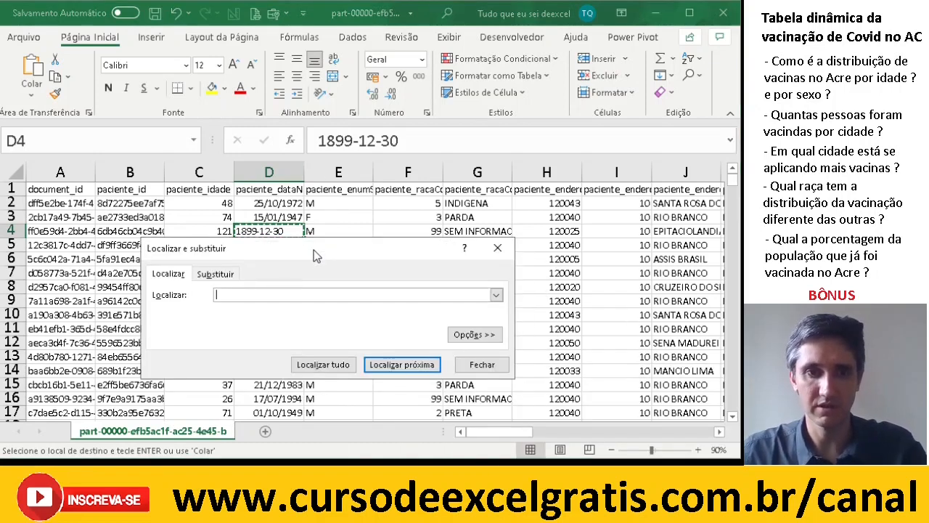
key("ctrl+v")
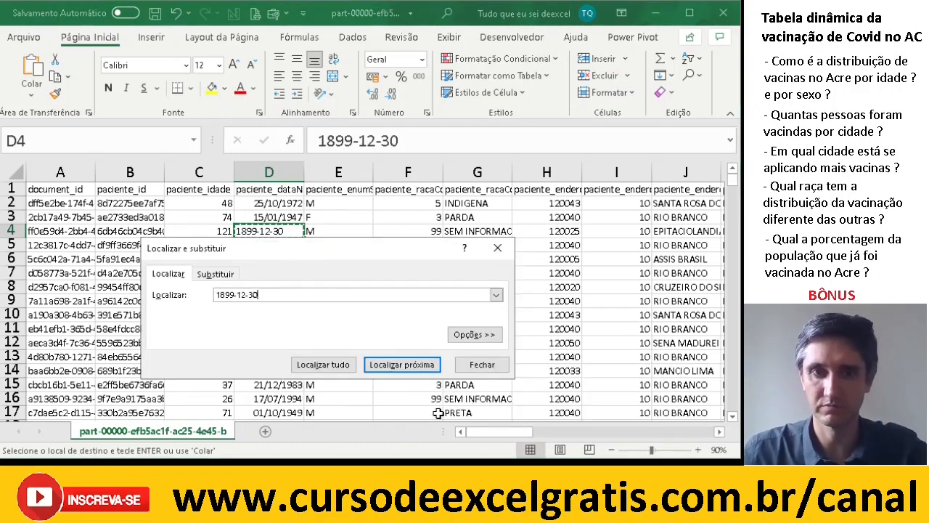
left_click_drag(376, 249, 608, 157)
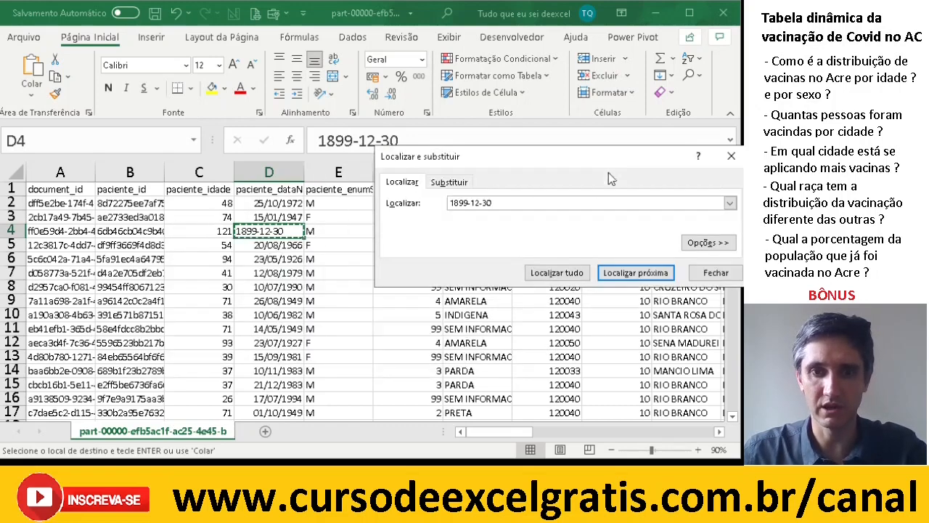
left_click(643, 274)
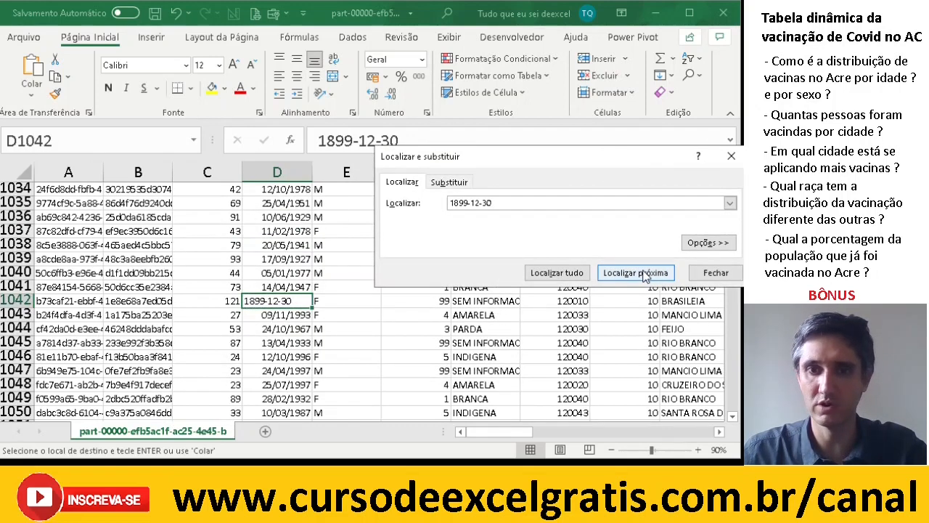
Delete the entire row 1042 containing the invalid birth date
left_click(7, 300)
right_click(9, 300)
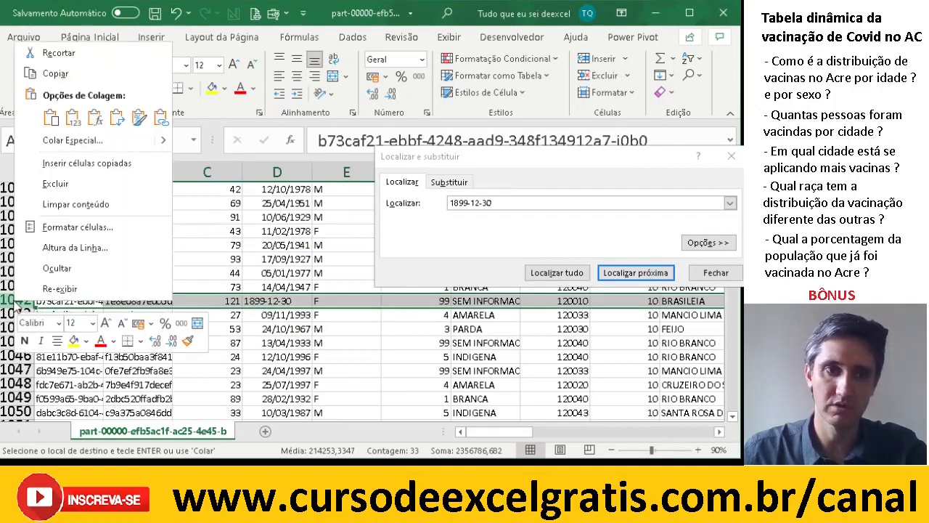
left_click(54, 184)
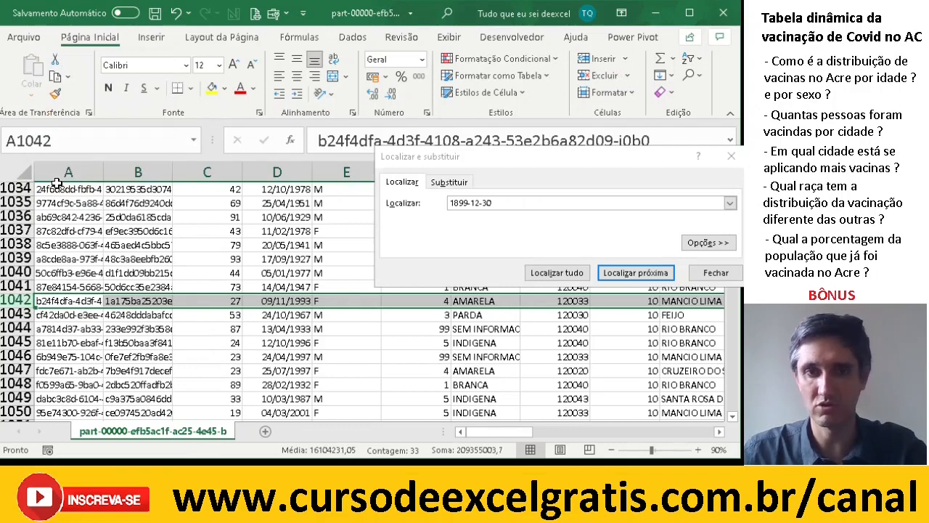
Try to find all occurrences of the D4 birth date while row 1042 is selected
left_click_drag(549, 158, 468, 215)
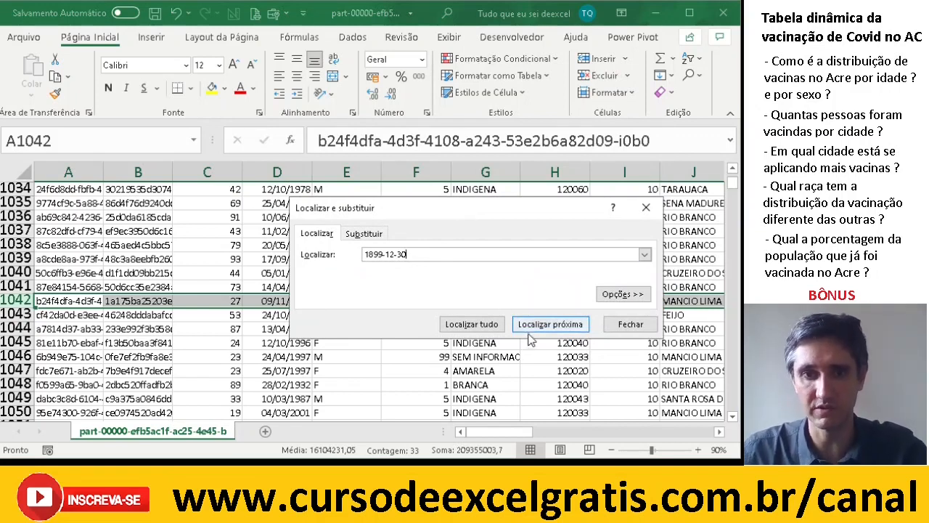
left_click(478, 328)
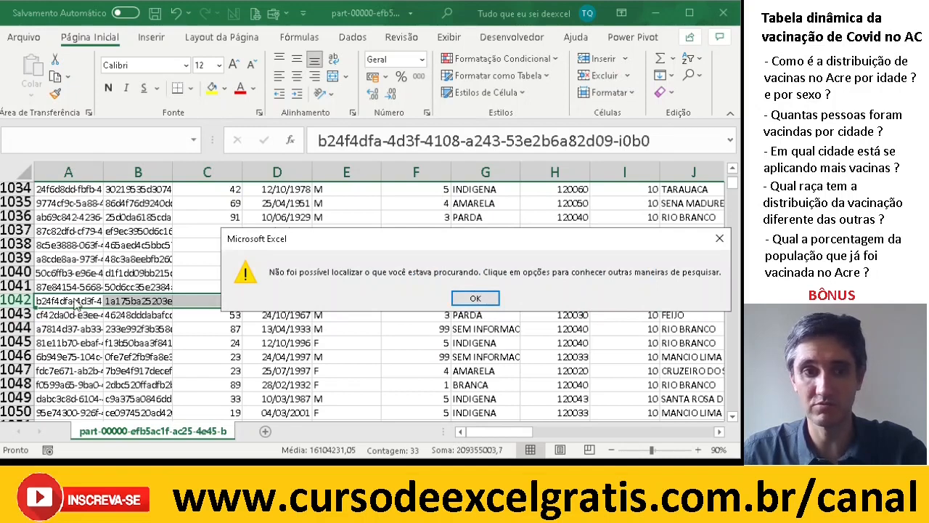
left_click(479, 299)
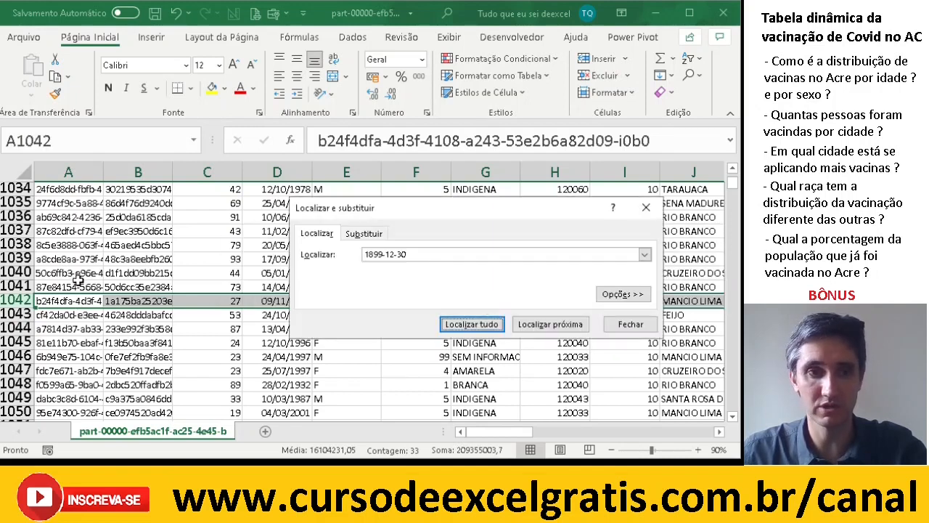
Find all cells in the whole sheet matching the D4 birth date and select every result, leaving them selected on the sheet
left_click(73, 272)
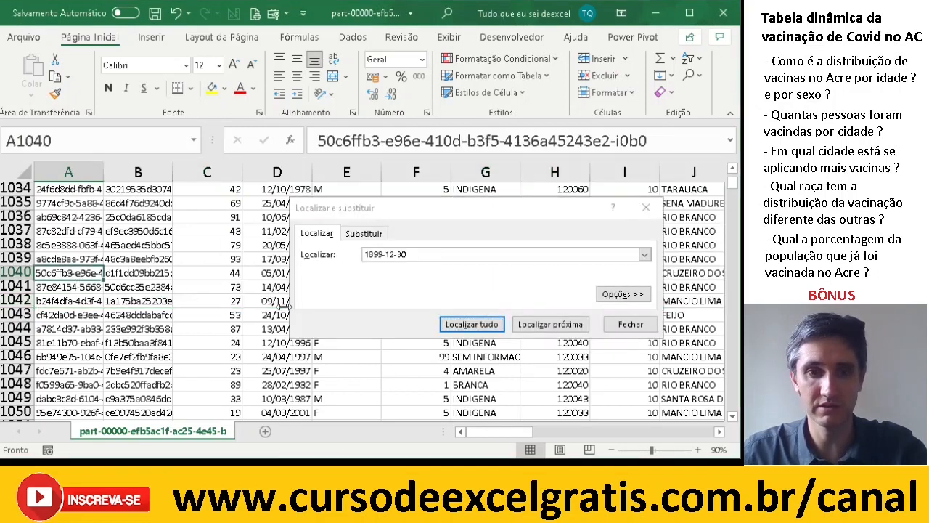
left_click(472, 324)
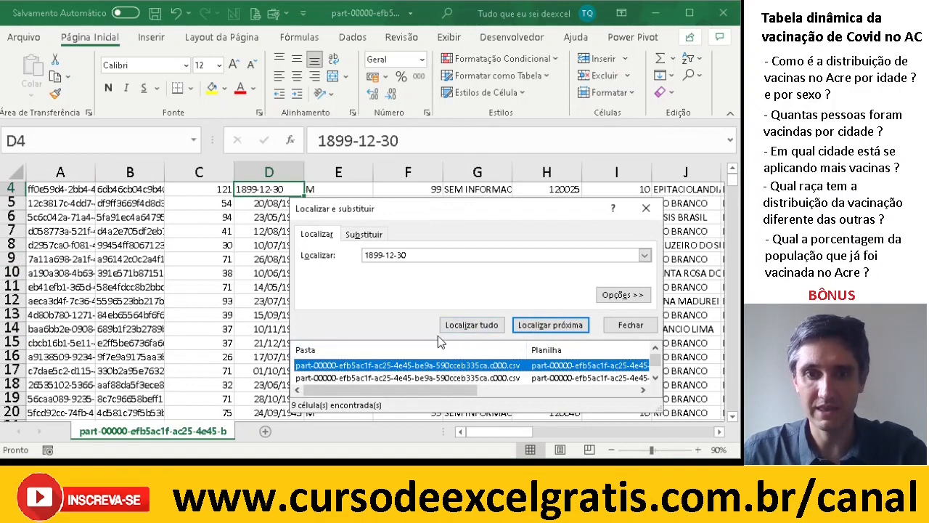
left_click_drag(430, 203, 430, 73)
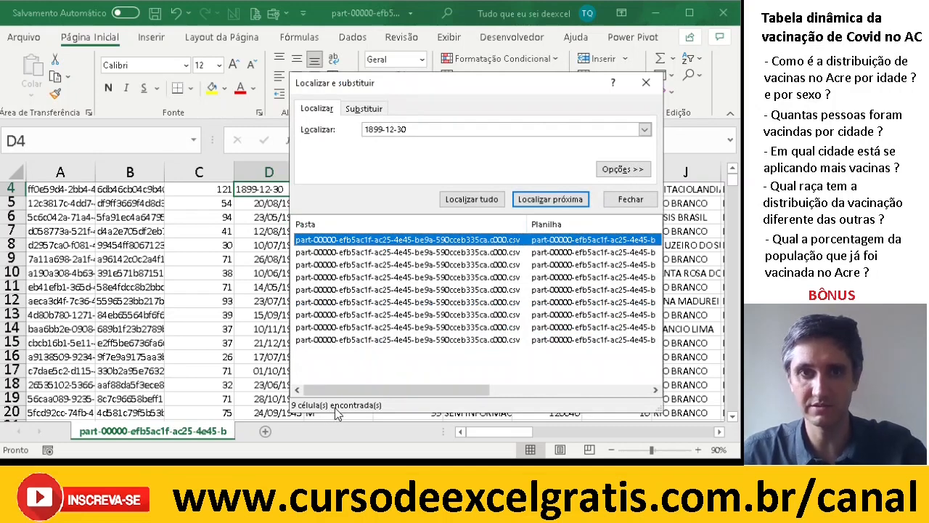
left_click(411, 339, "shift")
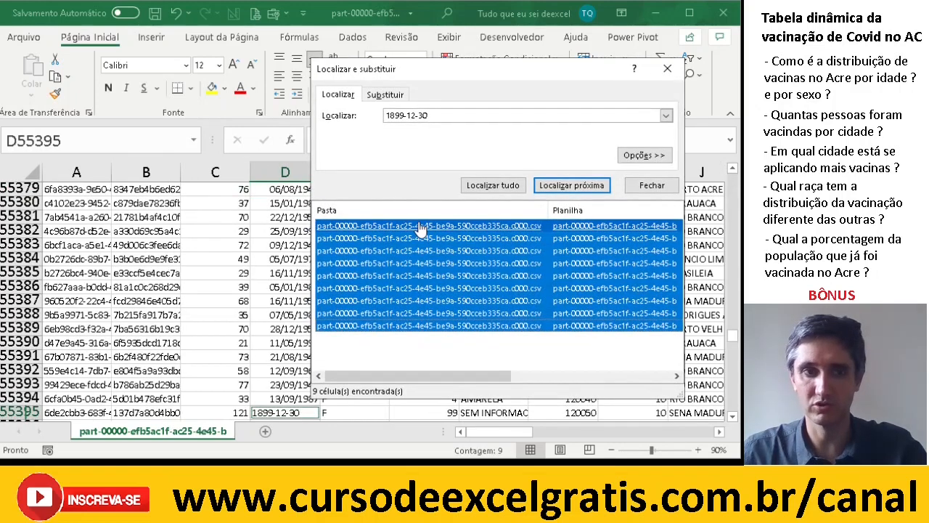
left_click(302, 437)
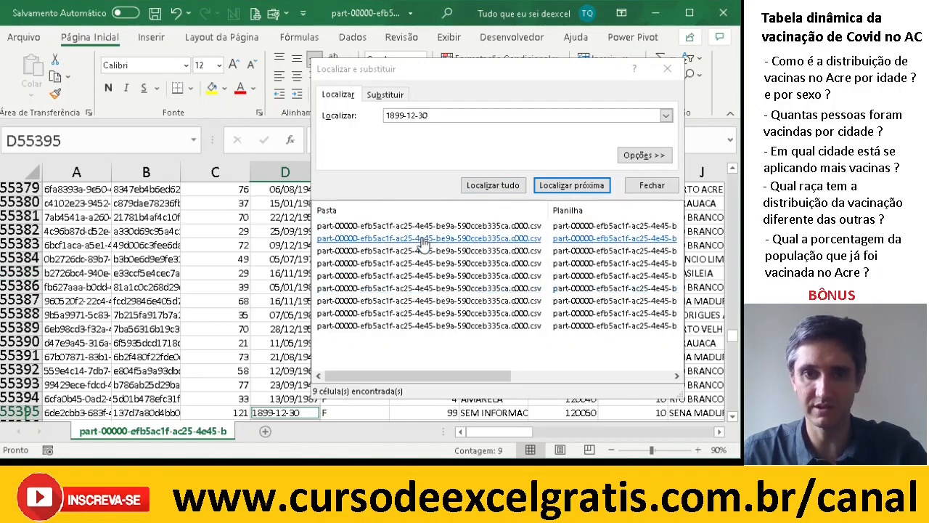
left_click(668, 69)
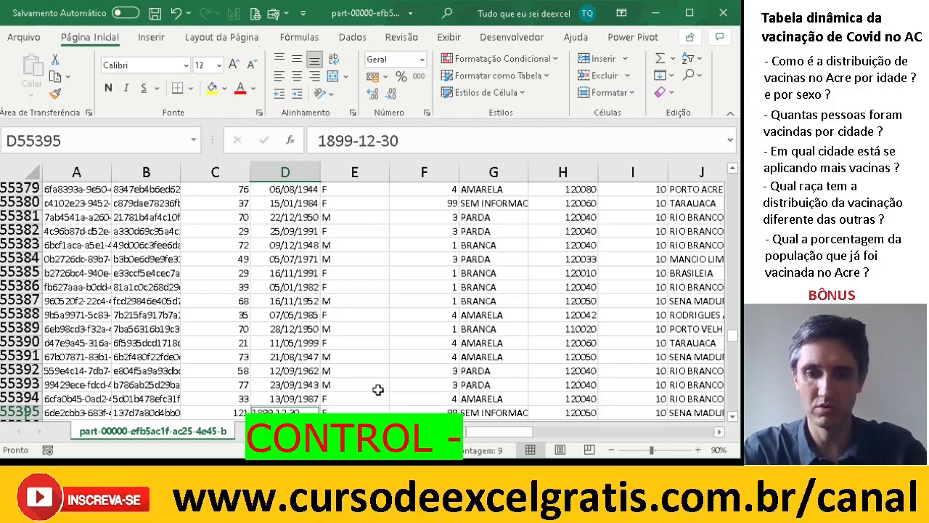
Delete the entire rows of all the selected cells holding the invalid birth date
key("ctrl+i")
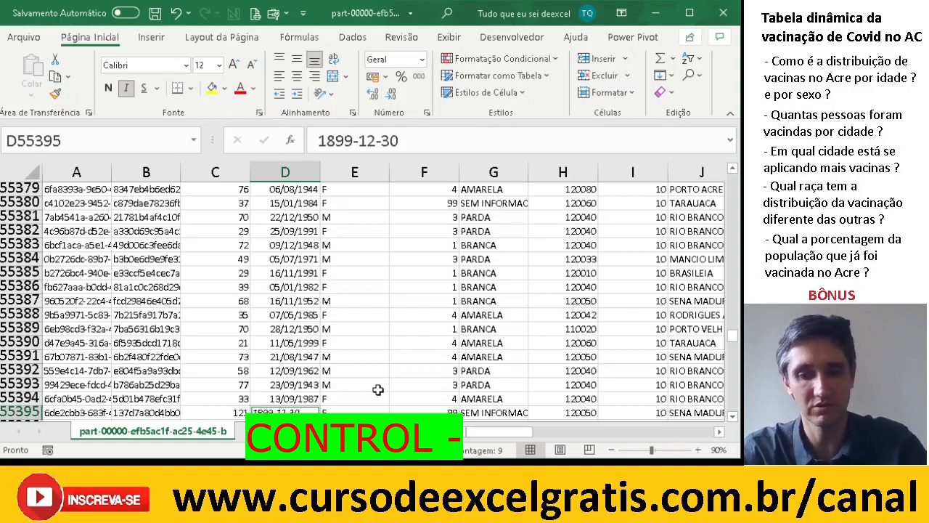
key("ctrl+minus")
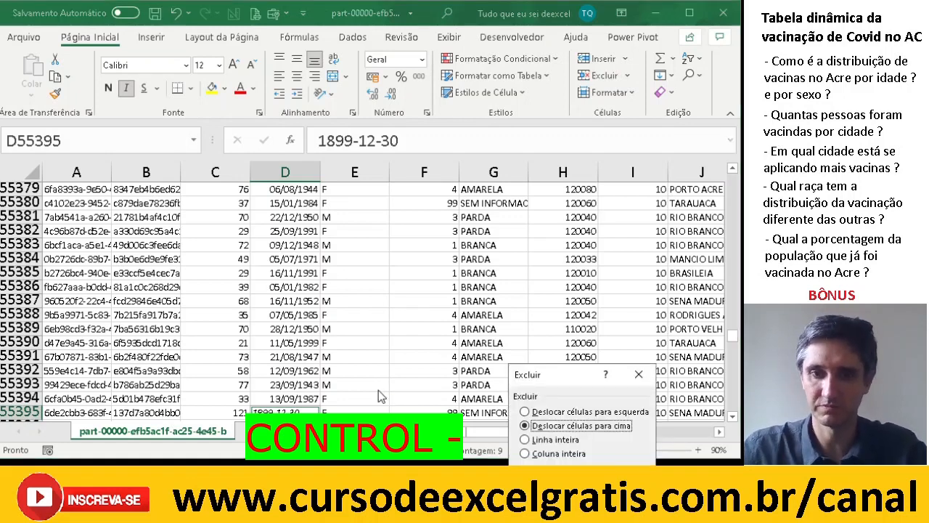
left_click_drag(548, 374, 267, 186)
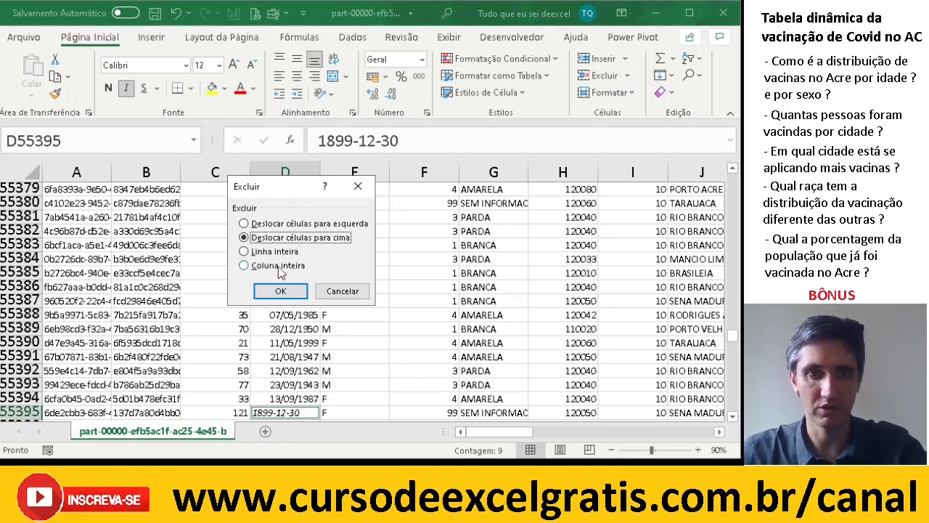
left_click(260, 252)
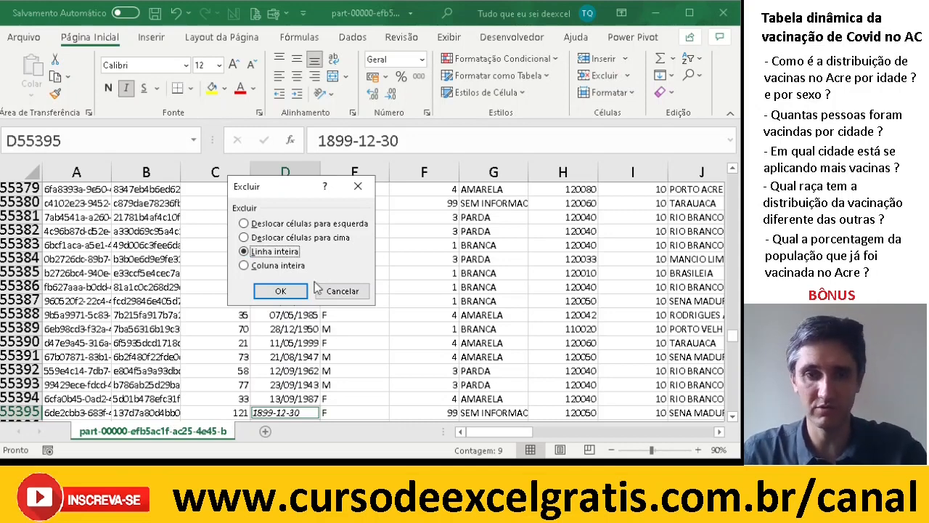
left_click(279, 291)
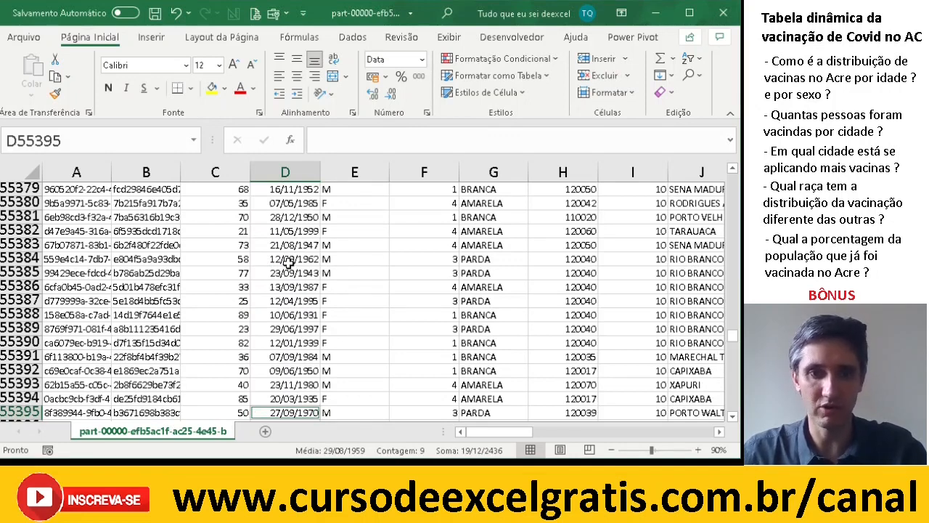
Examine the blank cells of the paciente_endereco_cep column in the first rows of the data, including M8, M14 and M15
left_click(296, 270)
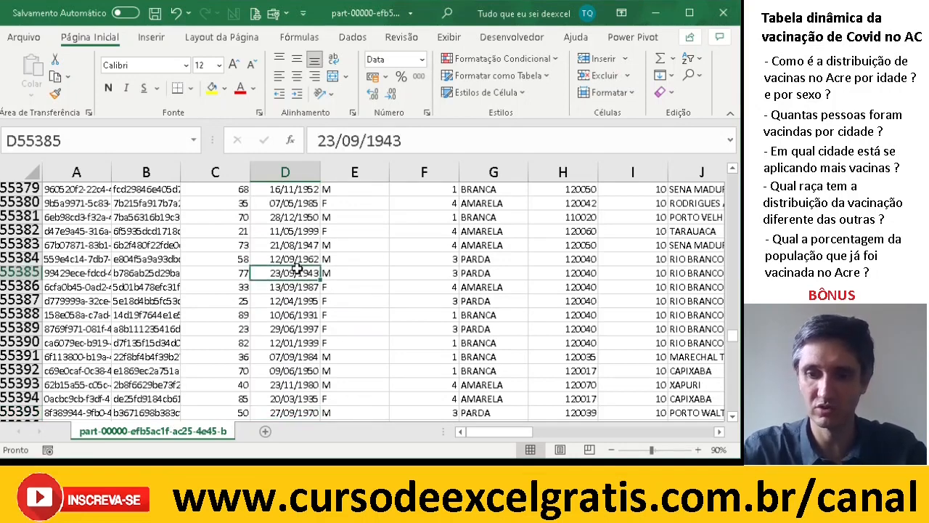
key("ctrl+Home")
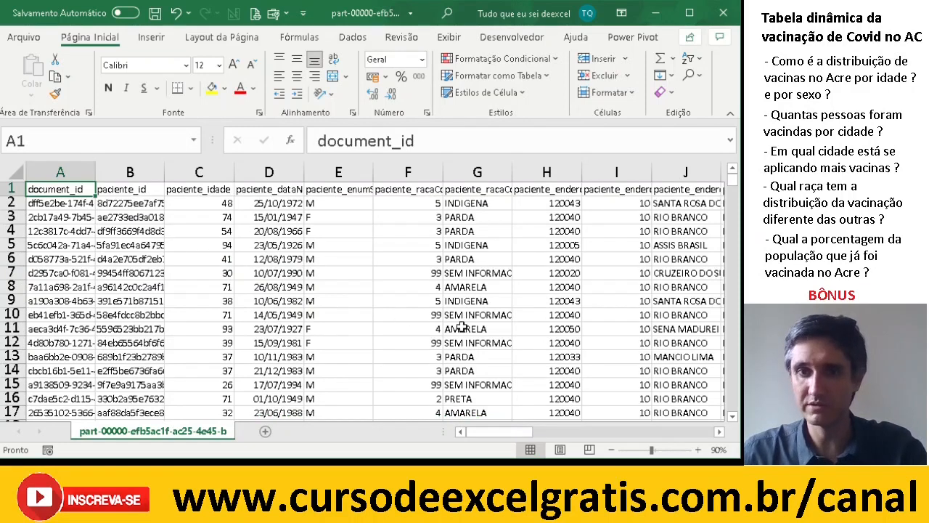
left_click_drag(503, 433, 539, 426)
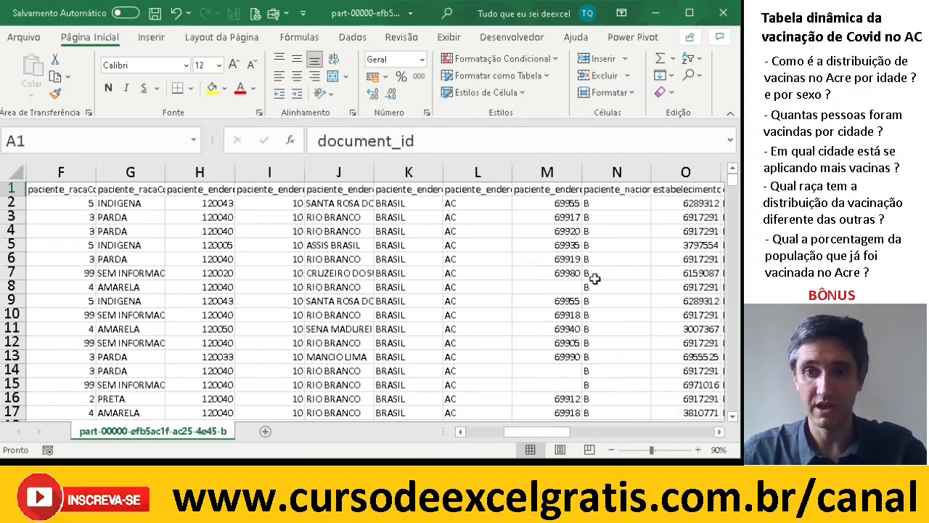
left_click(539, 285)
left_click(549, 385)
left_click(549, 368)
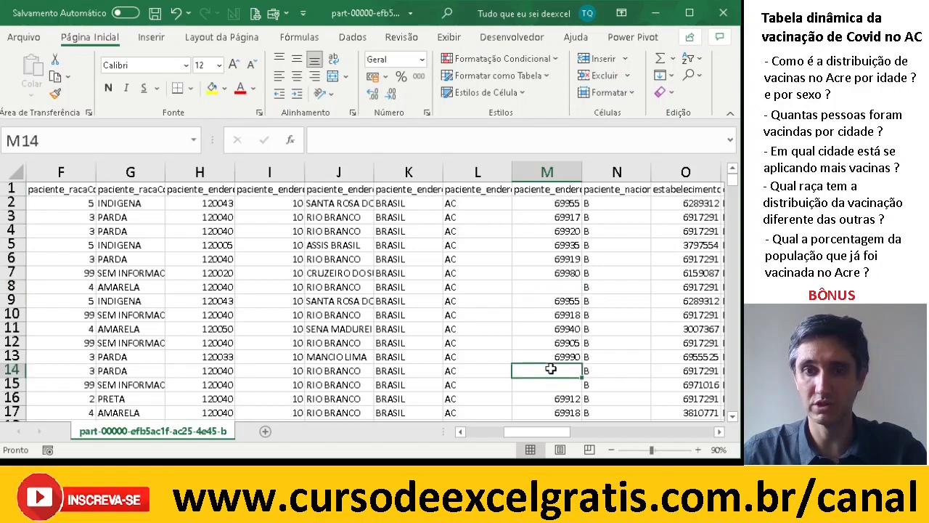
left_click(560, 190)
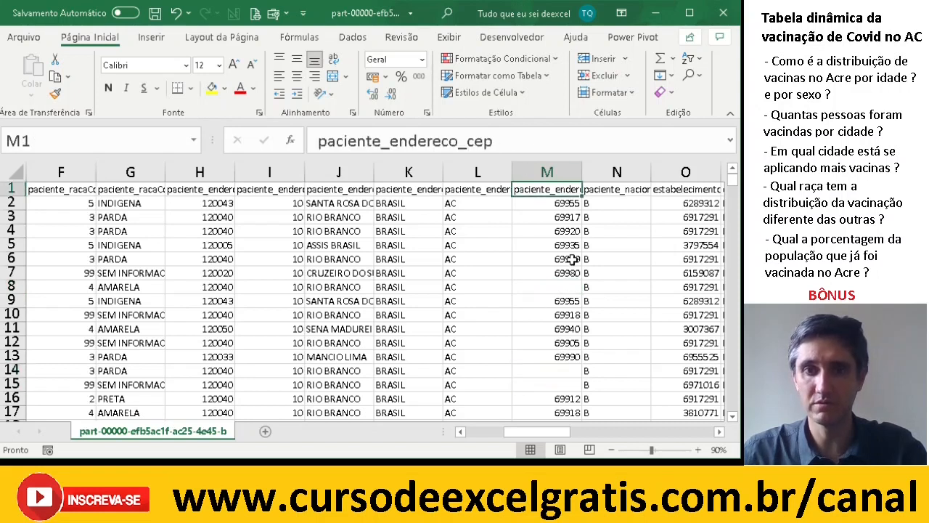
left_click(555, 285)
left_click(553, 372)
left_click(554, 384)
left_click(556, 370)
left_click(552, 385)
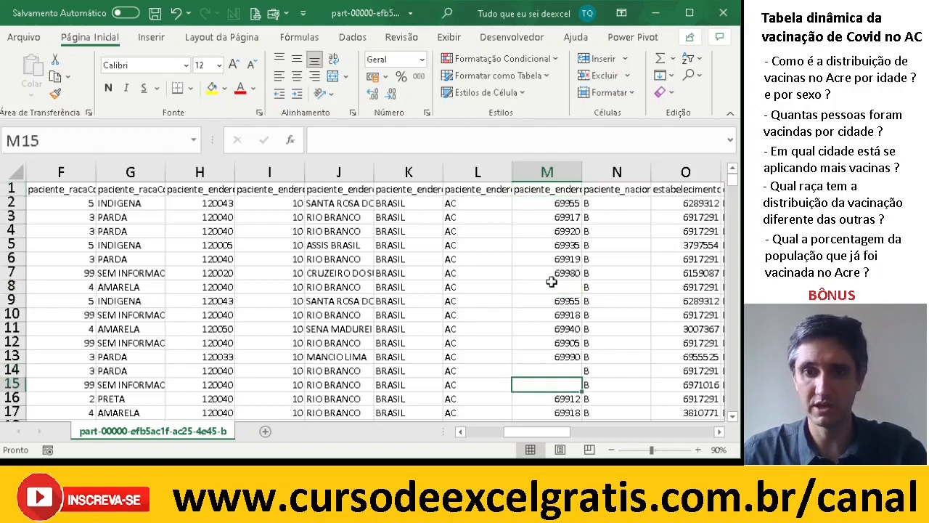
left_click(543, 292)
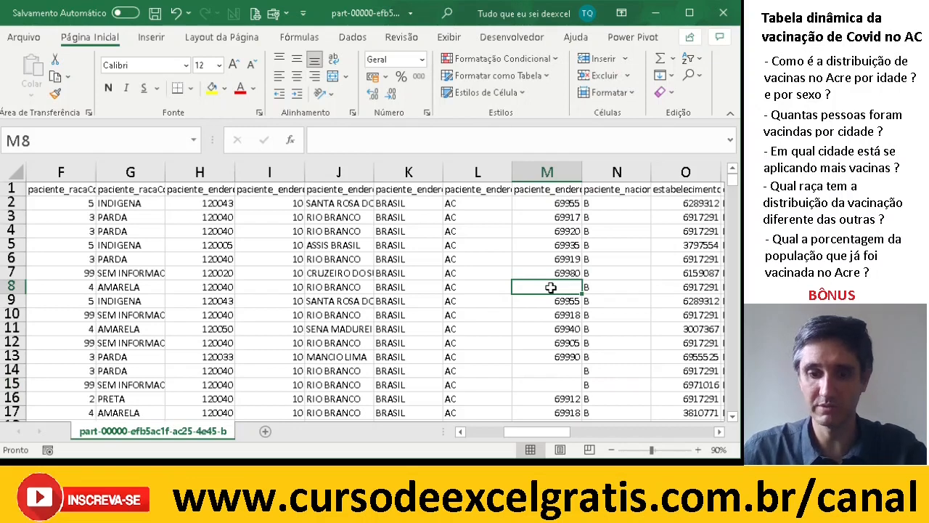
Try to find all blank cells in the sheet by running Find All with an empty search term
key("ctrl+l")
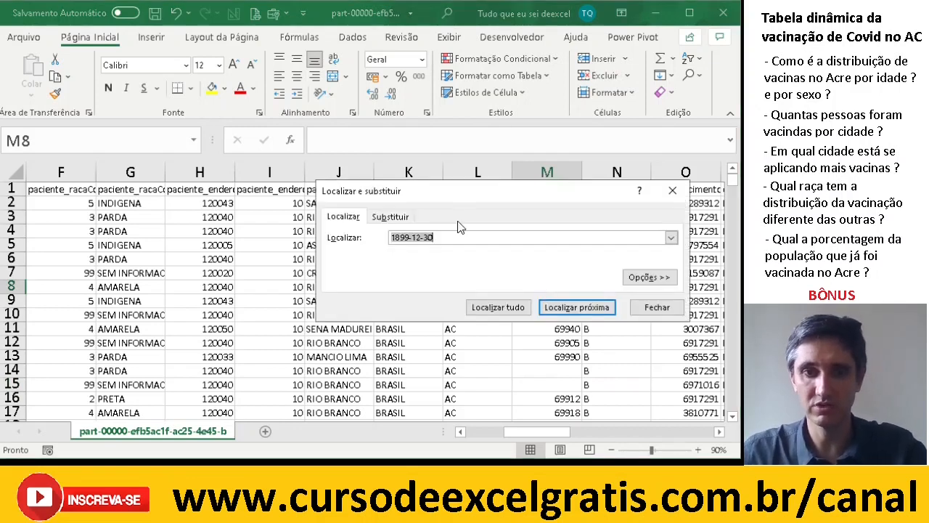
key("Delete")
left_click(511, 310)
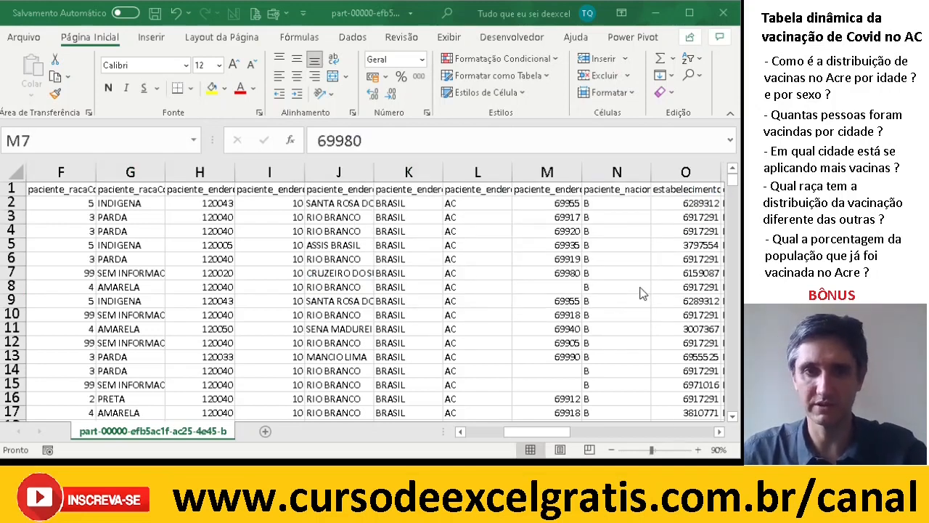
key("Escape")
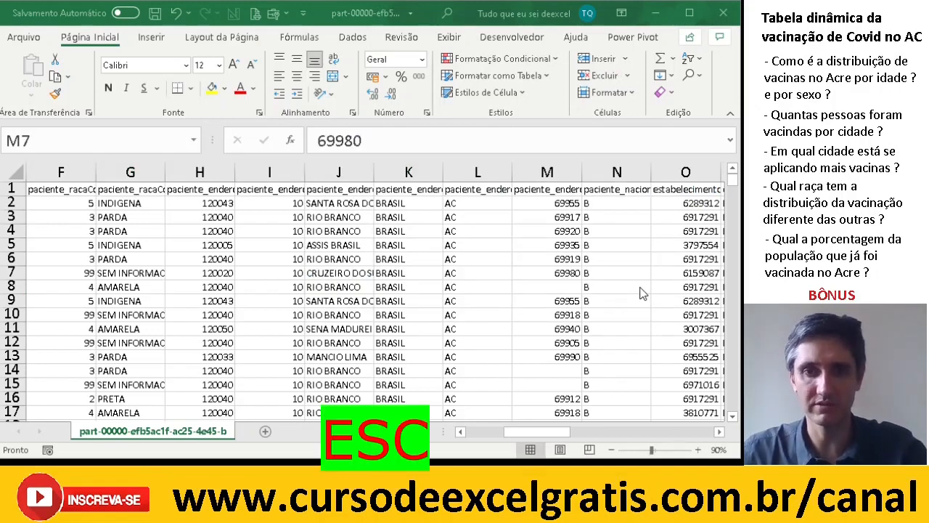
Try to select all blank cells of the sheet with Go To Special, starting from a single cell
left_click(544, 289)
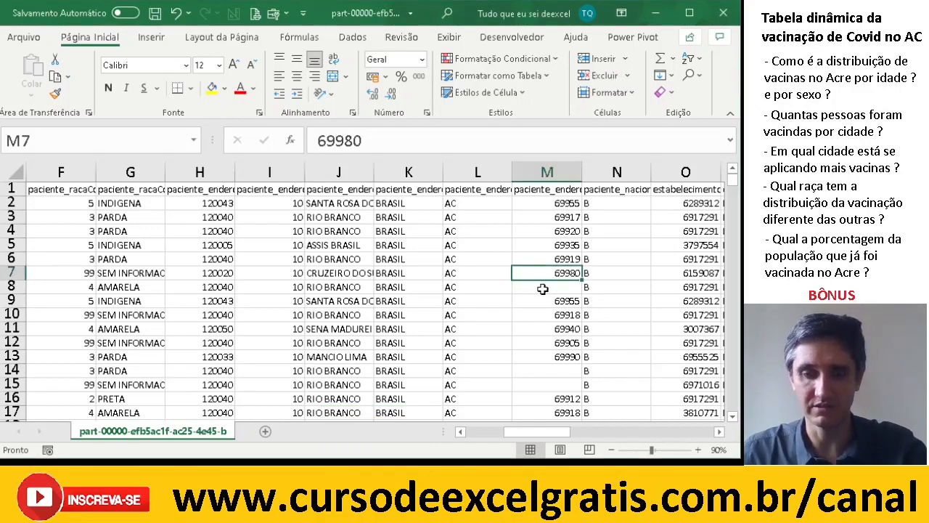
key("F5")
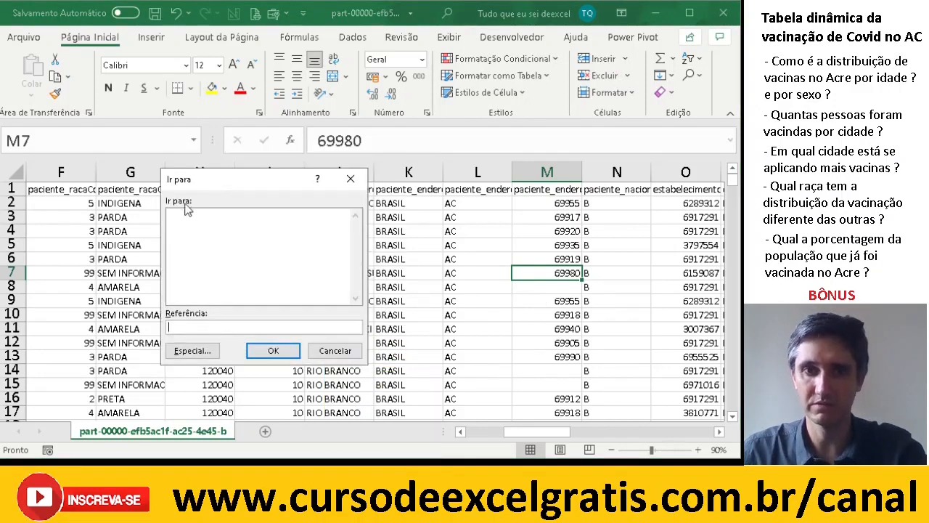
left_click(193, 351)
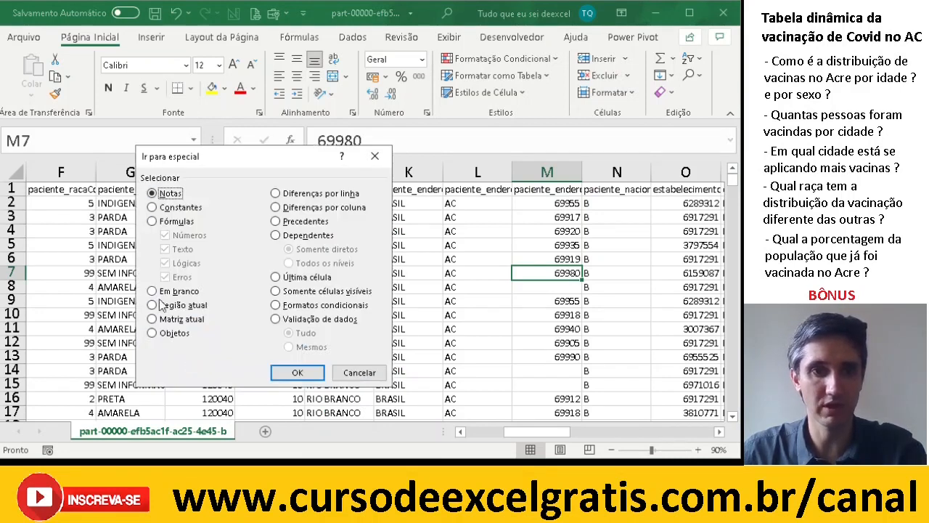
left_click(153, 291)
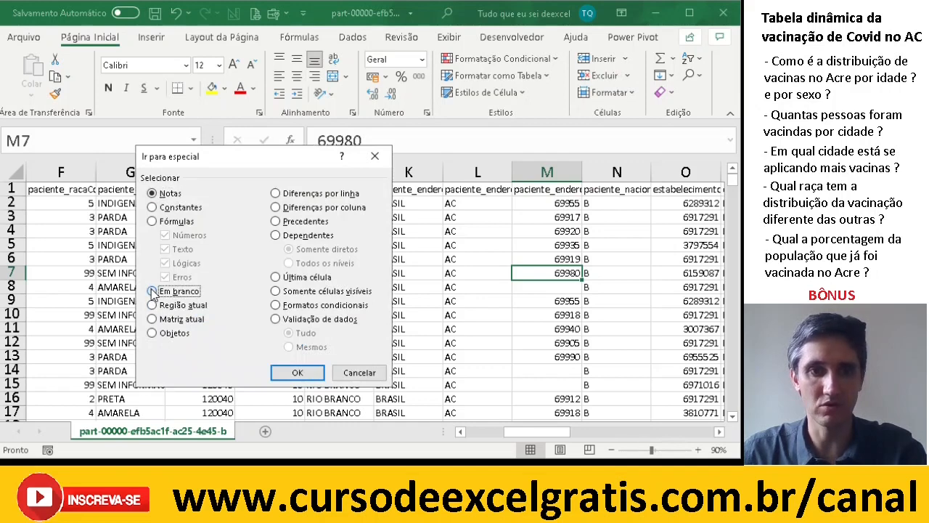
left_click(296, 373)
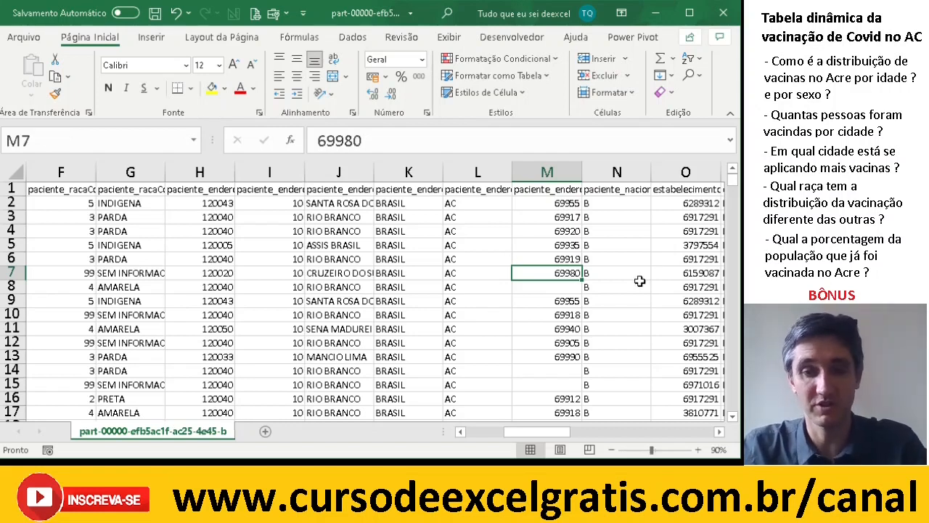
Select only the blank cells of the paciente_endereco_cep column with Go To Special
left_click(546, 172)
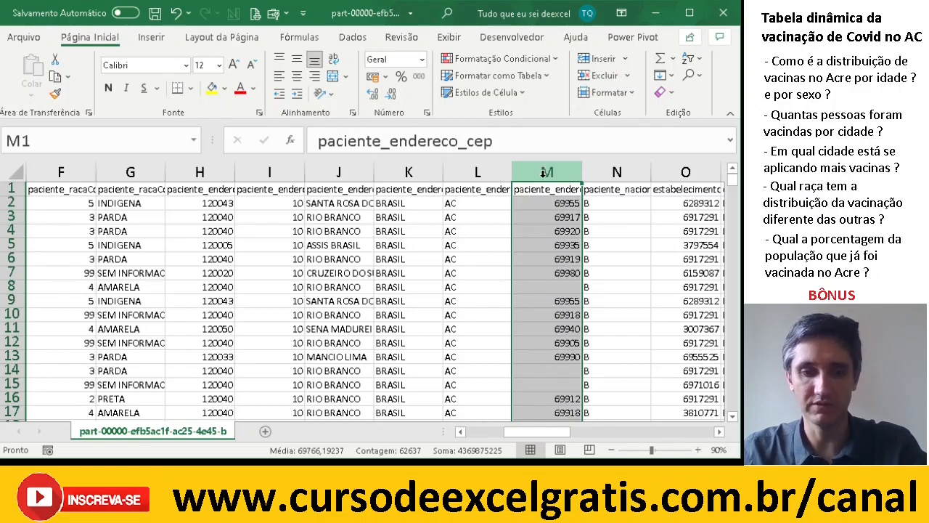
key("F5")
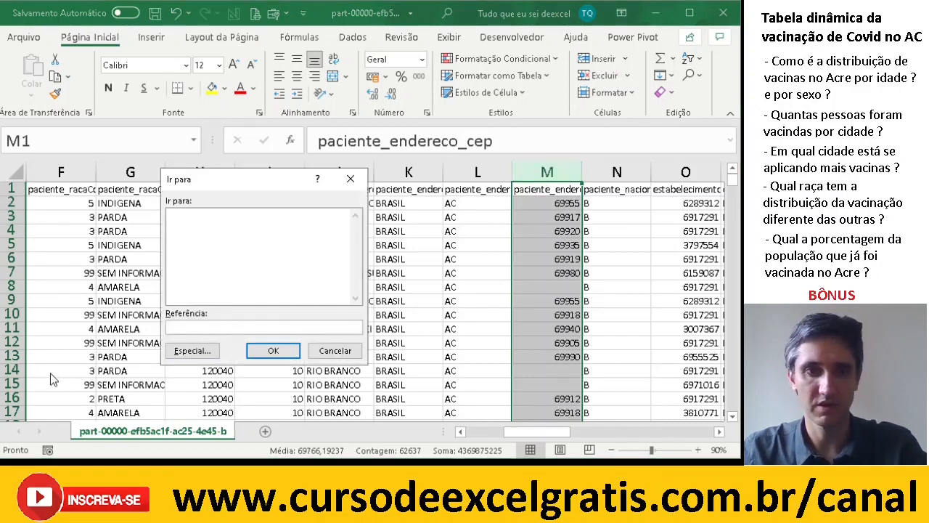
left_click(193, 351)
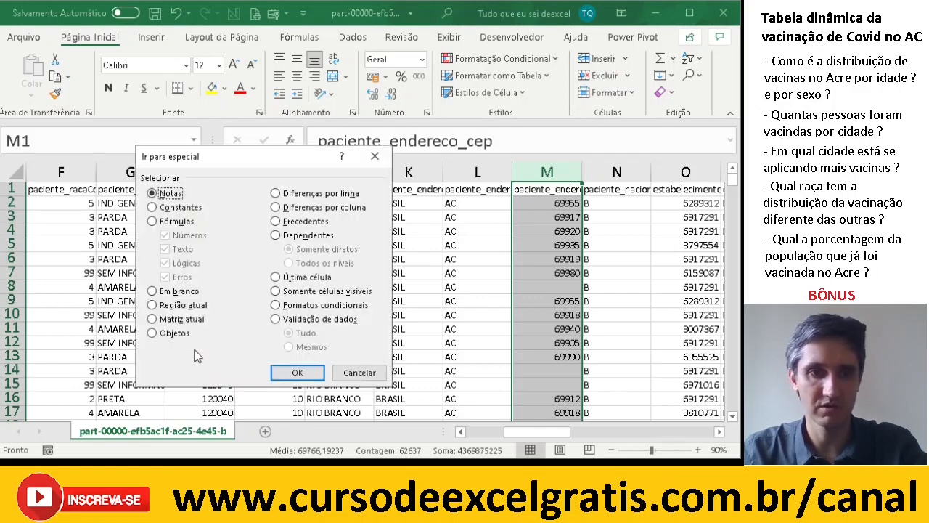
left_click(152, 291)
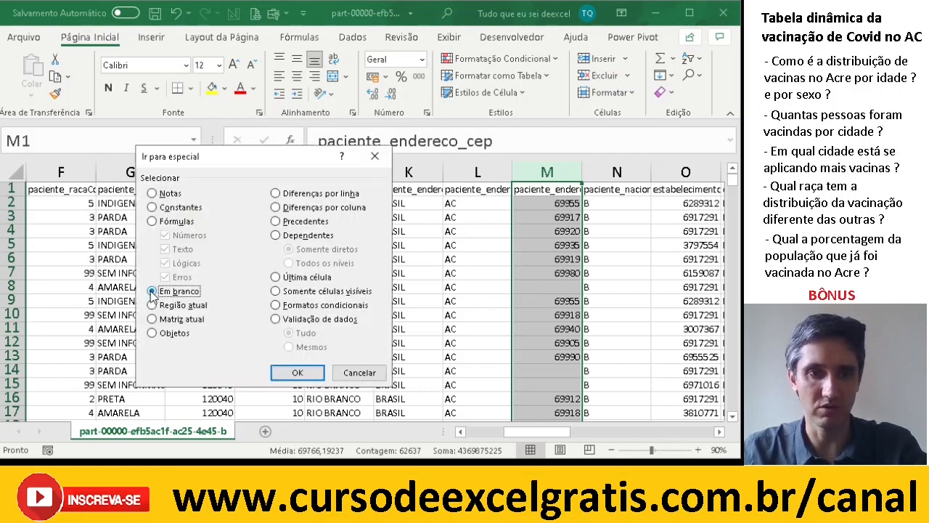
left_click(153, 305)
left_click(152, 292)
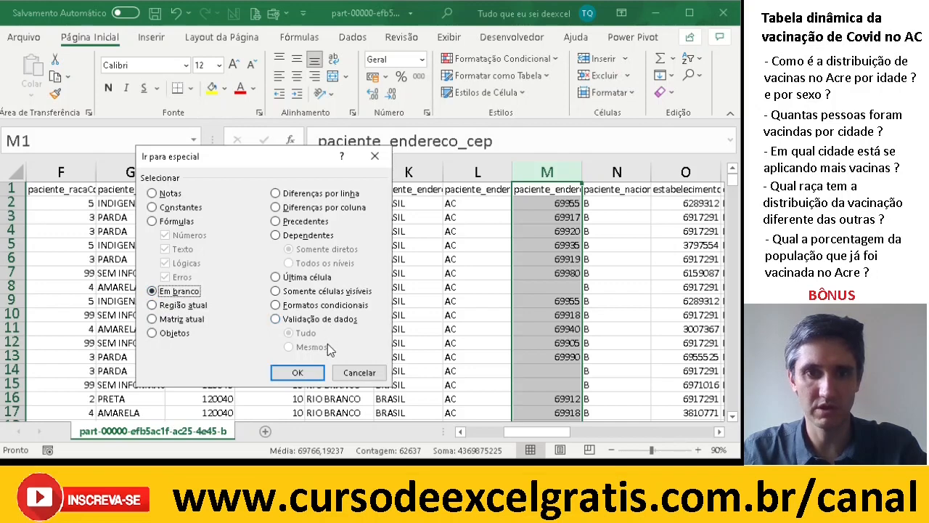
left_click(297, 373)
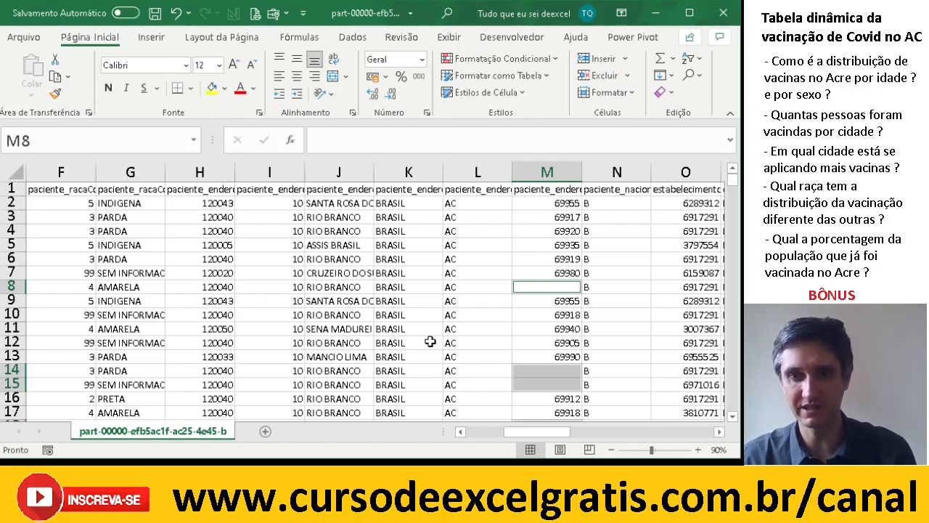
Examine the selected blank cells down the paciente_endereco_cep column and open the cell deletion options without applying them
left_click(733, 396)
left_click(733, 397)
left_click(733, 398)
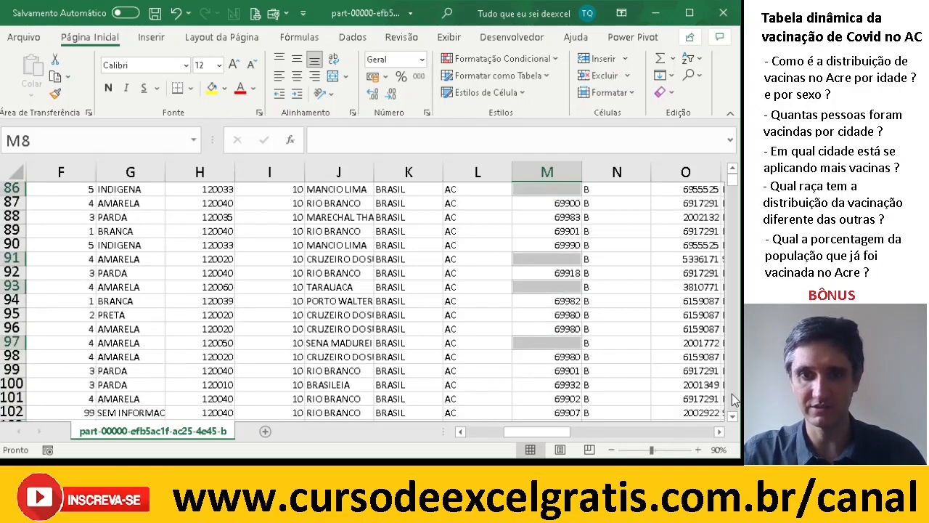
left_click(733, 398)
left_click(733, 398)
left_click(733, 398)
left_click(733, 398)
left_click(733, 398)
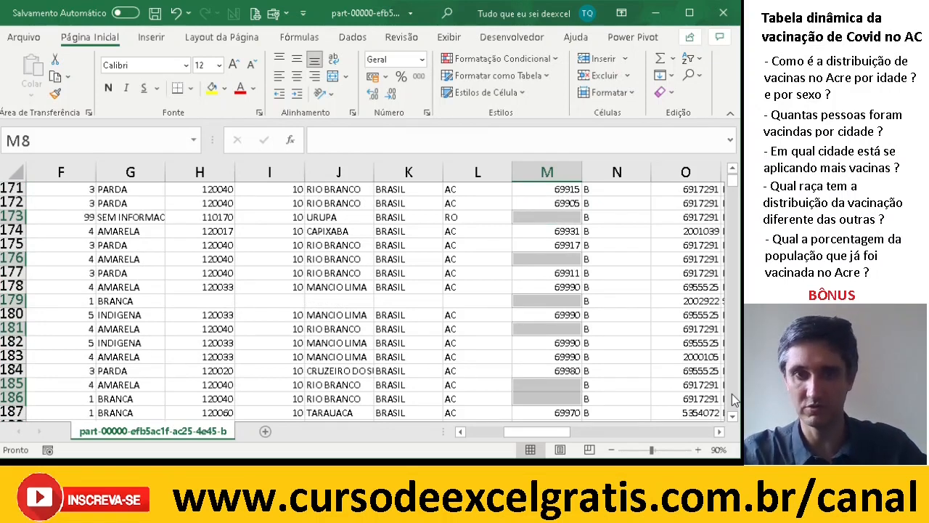
key("ctrl+minus")
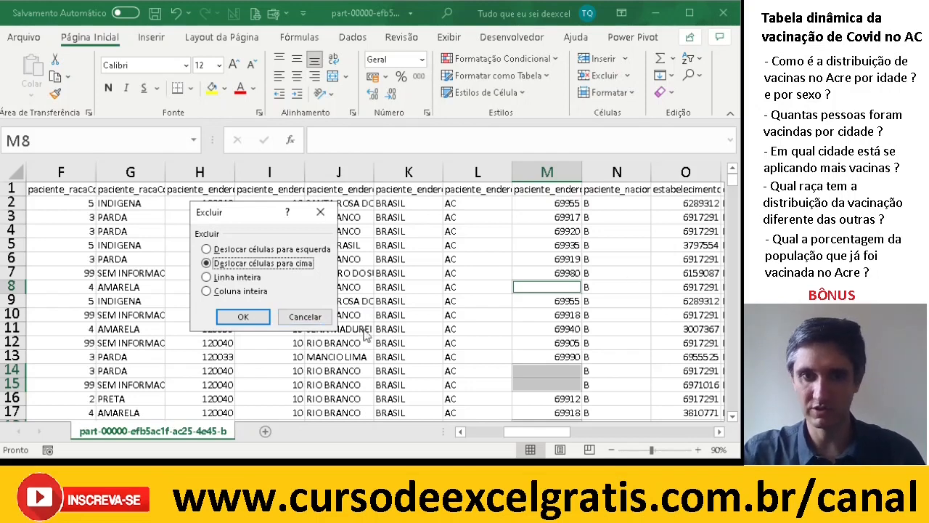
left_click(318, 324)
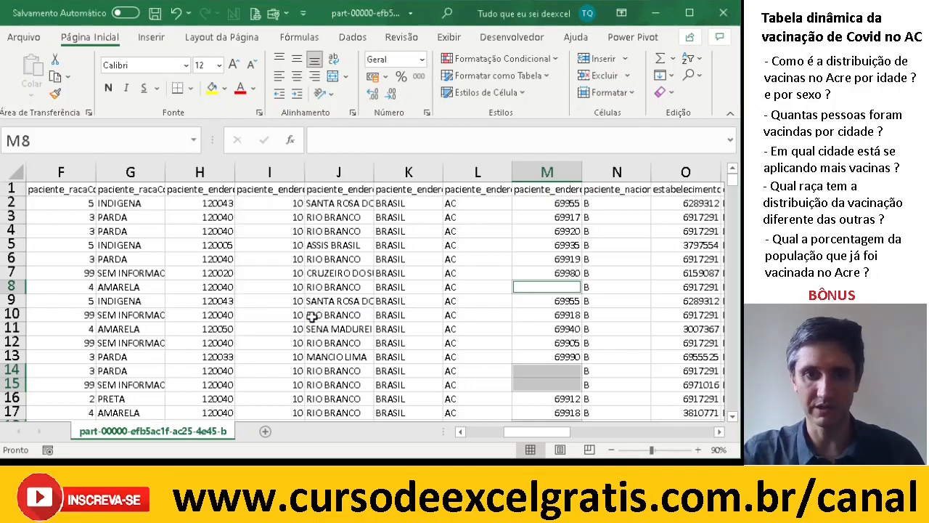
Insert a pivot table based on the vaccination data on a new worksheet and collapse the ribbon
left_click(145, 229)
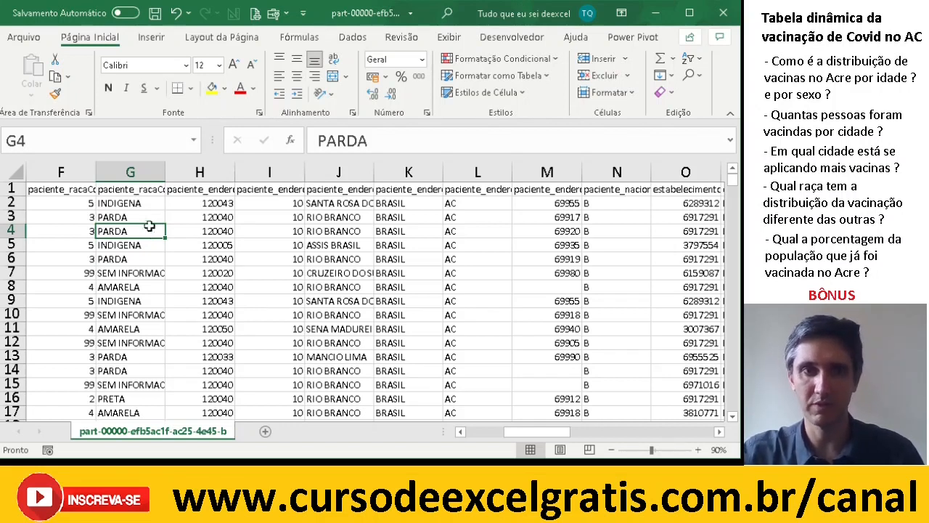
left_click(155, 40)
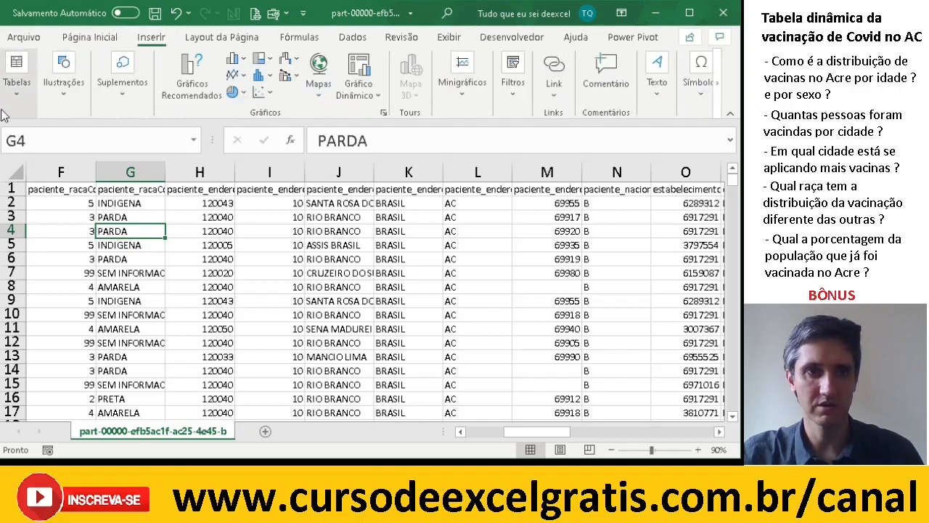
left_click(20, 91)
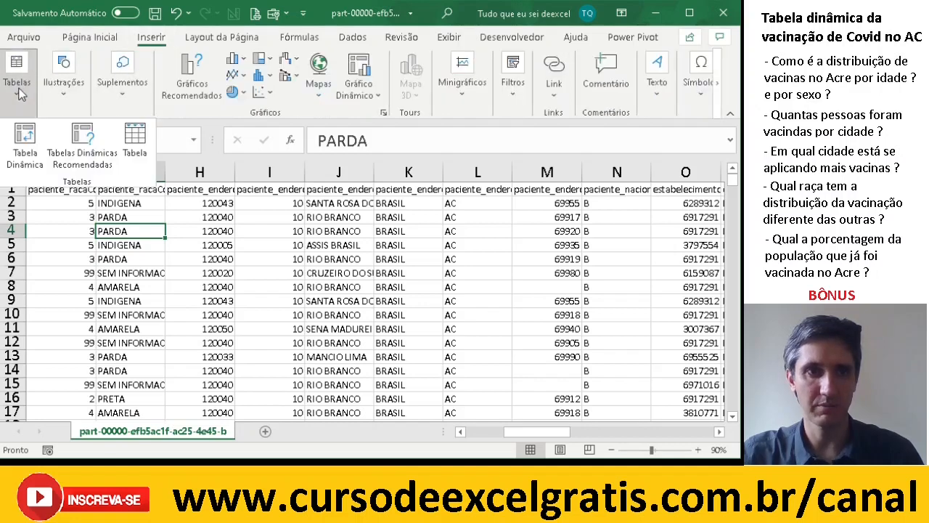
left_click(24, 142)
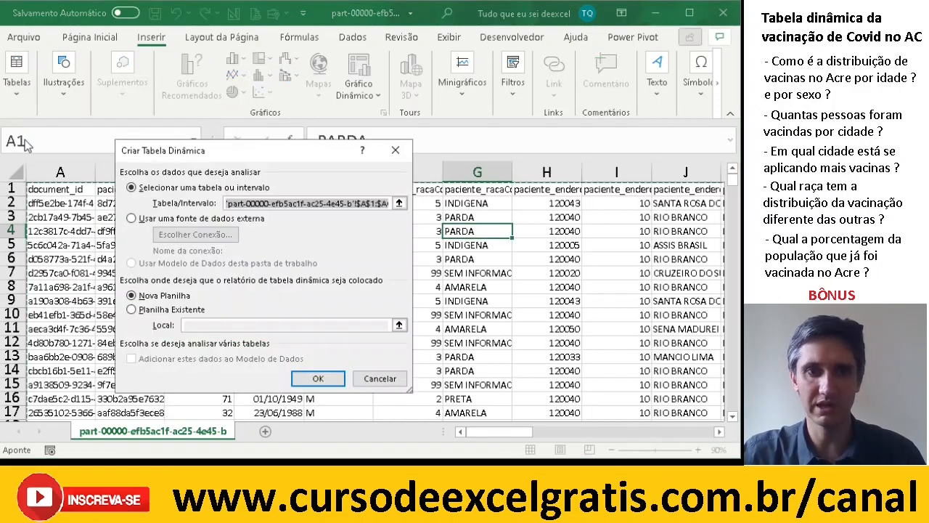
left_click(326, 379)
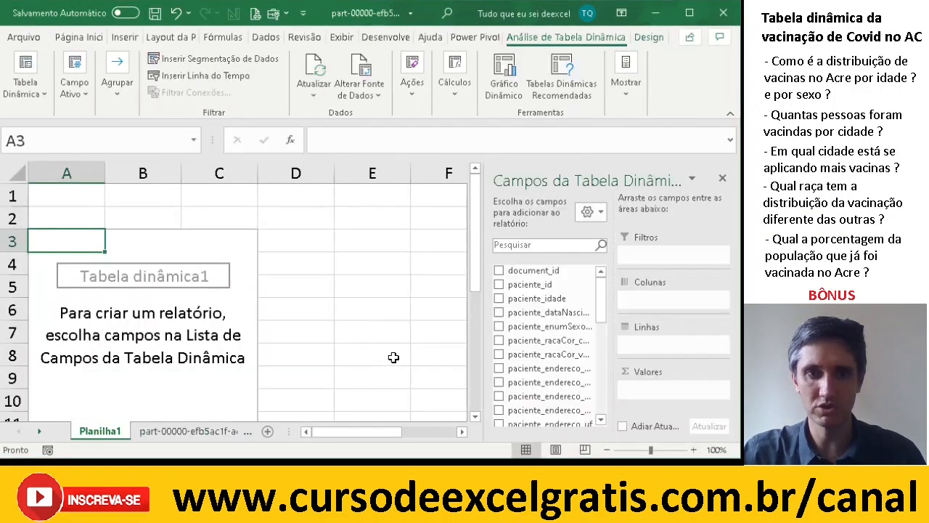
left_click(730, 118)
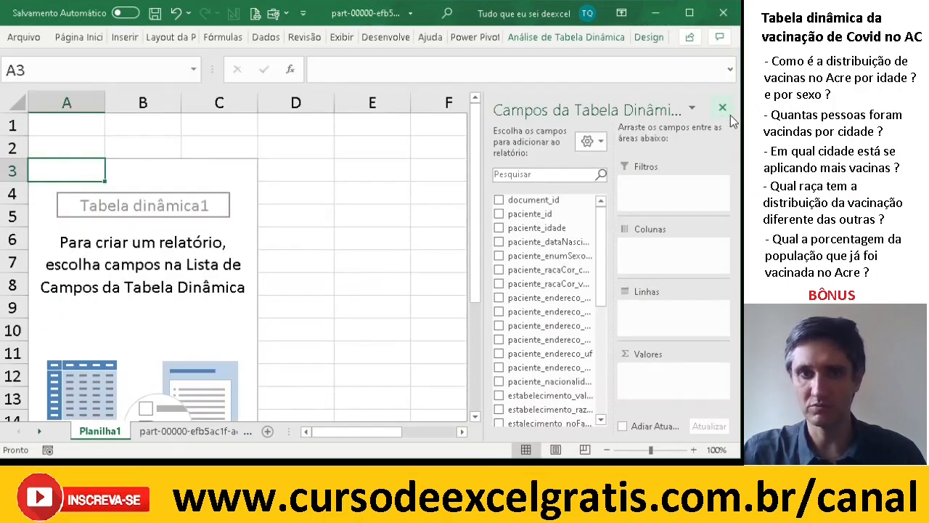
left_click_drag(478, 166, 478, 187)
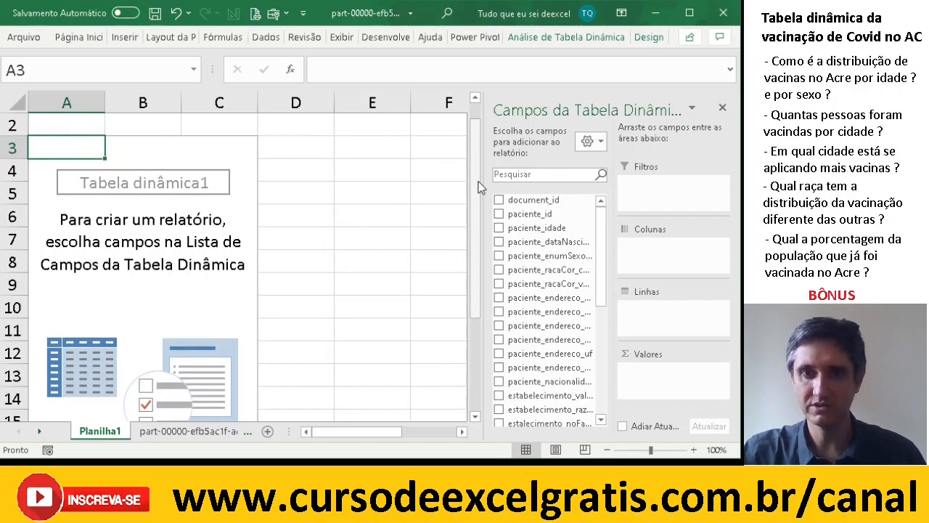
Search the pivot fields for "sex" and add paciente_enumSexoBiologico to the Values area as a count
left_click(549, 175)
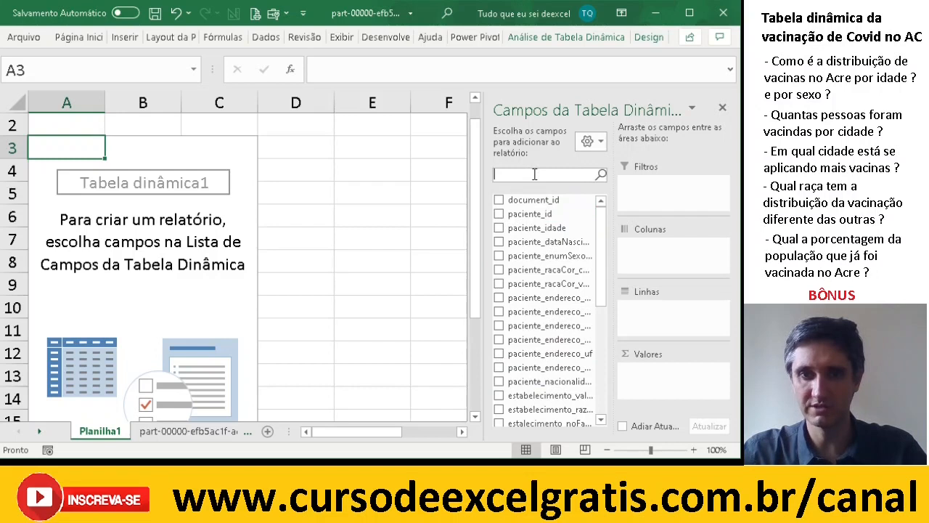
type("sex")
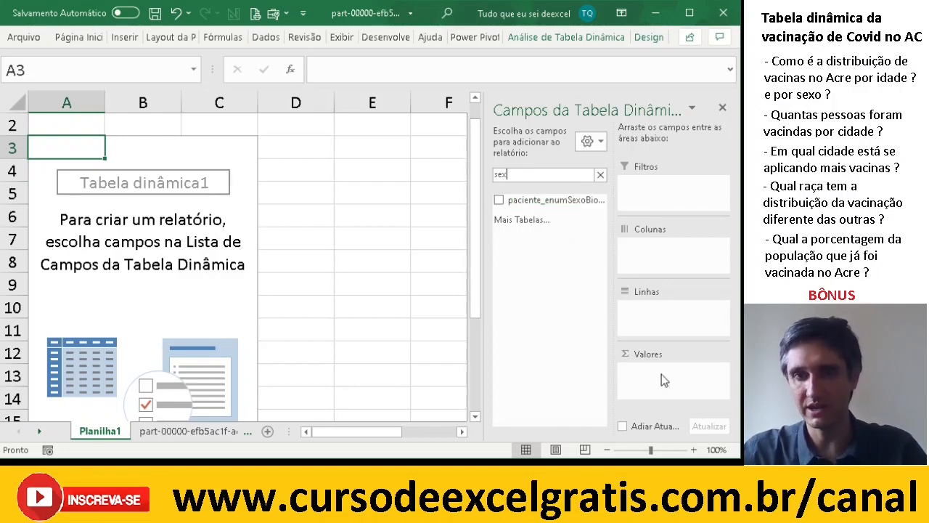
left_click_drag(524, 201, 662, 376)
left_click_drag(662, 378, 663, 377)
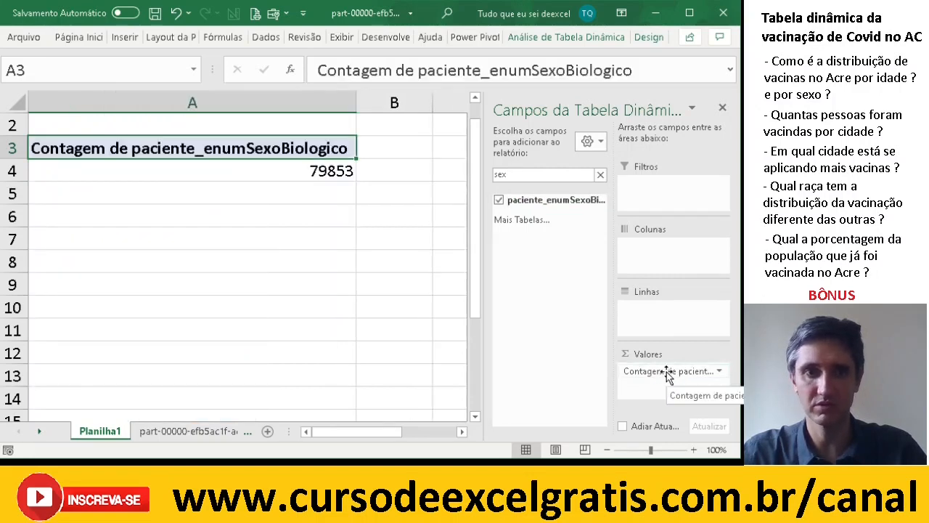
Add paciente_enumSexoBiologico to the pivot table's Columns area to split the count by sex
mouse_move(296, 172)
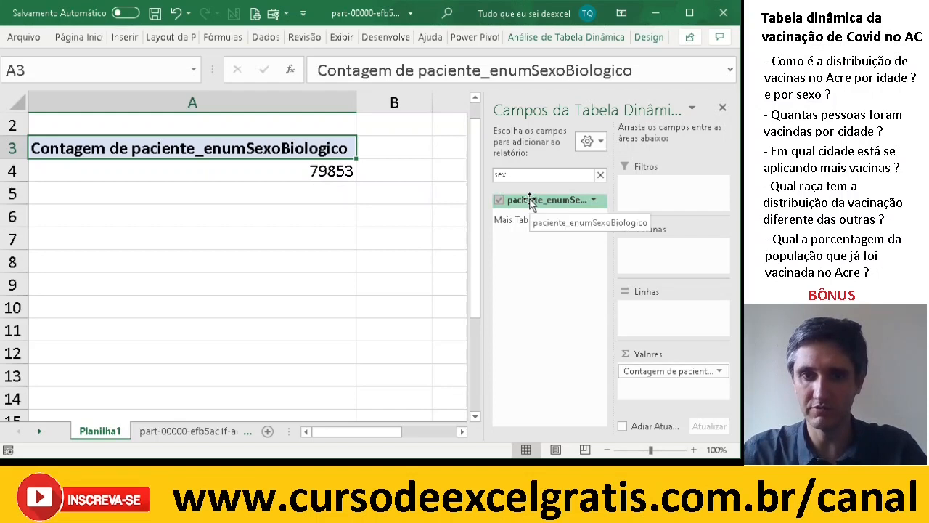
left_click_drag(529, 203, 666, 253)
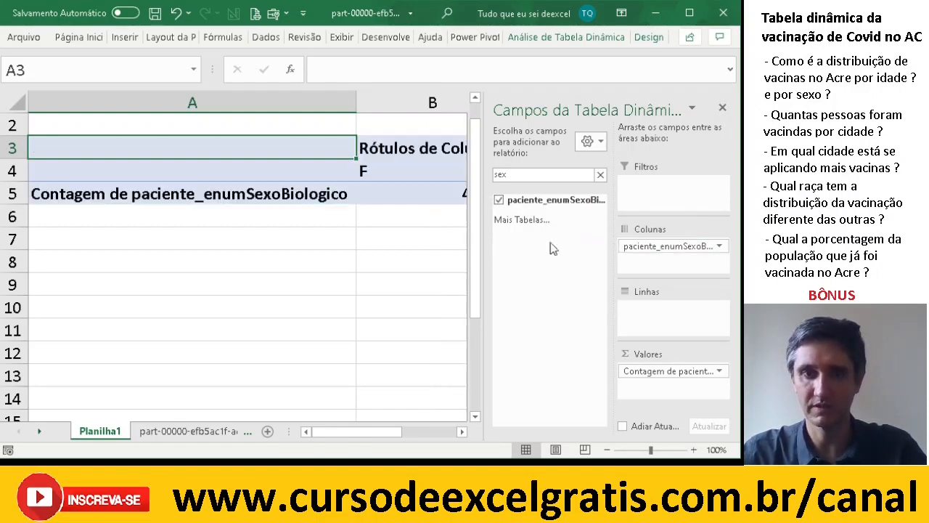
left_click(607, 450)
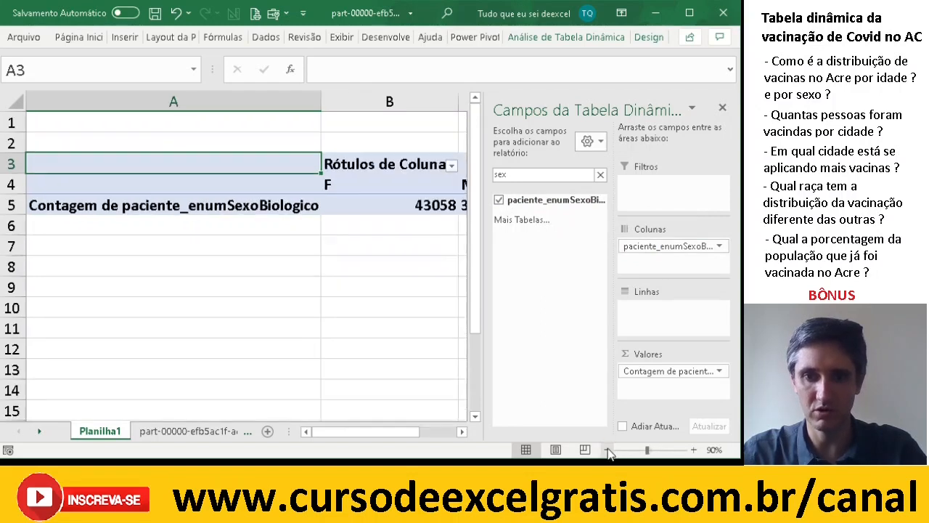
left_click(608, 450)
left_click(607, 450)
left_click(607, 450)
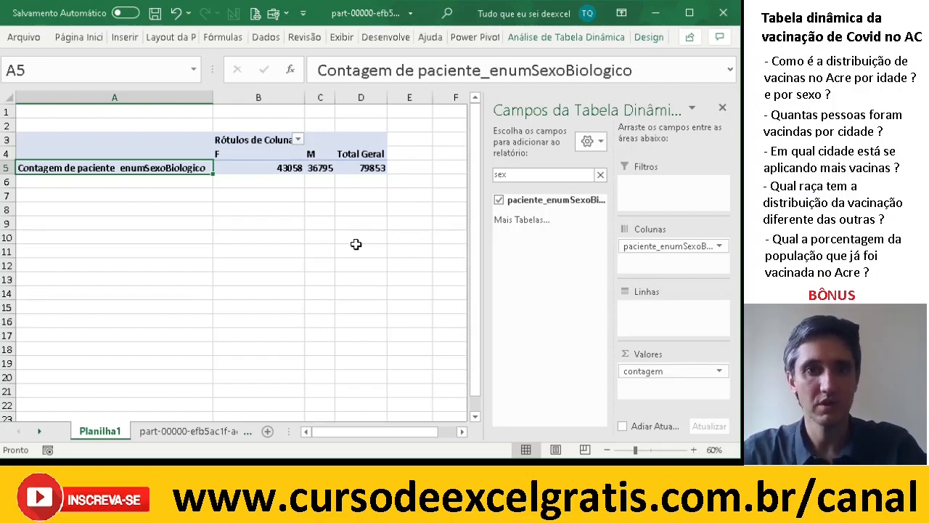
Examine the female and male counts in row 5 of the pivot table
left_click(280, 167)
left_click(320, 166)
left_click(272, 167)
left_click(327, 166)
left_click(239, 167)
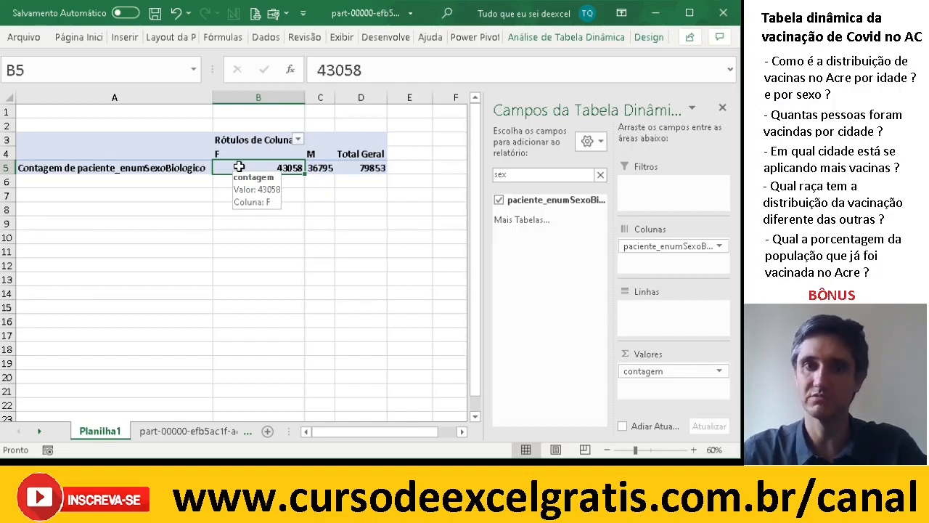
left_click(271, 196)
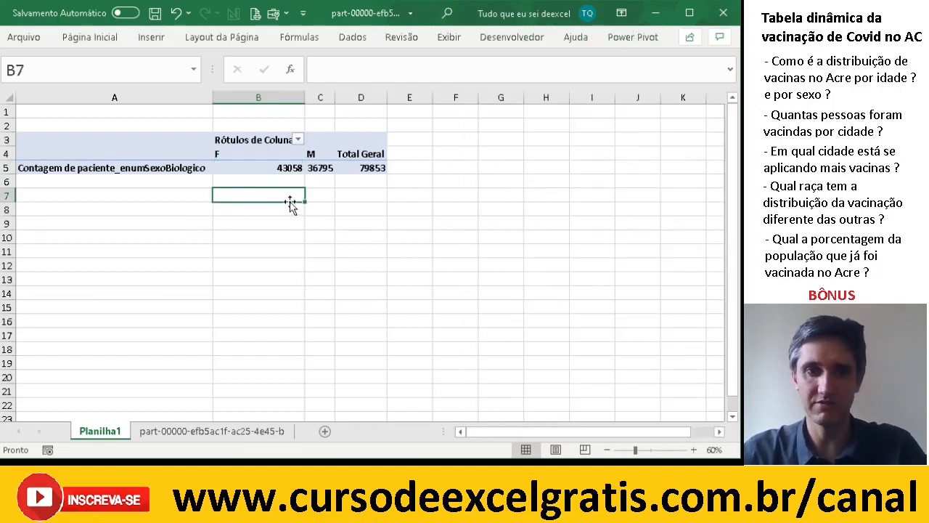
left_click(277, 167)
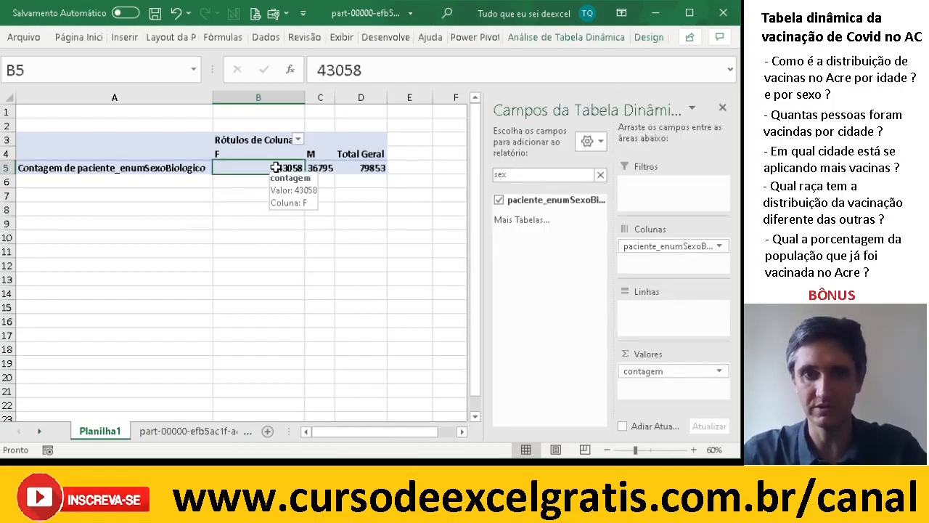
Show the contagem values as % do Total Geral and check the resulting percentages by sex
left_click(666, 372)
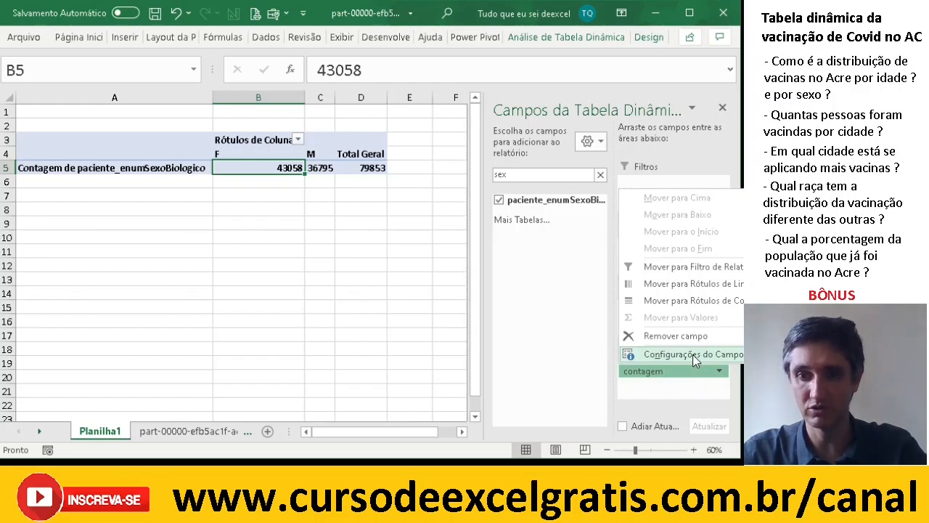
left_click(692, 354)
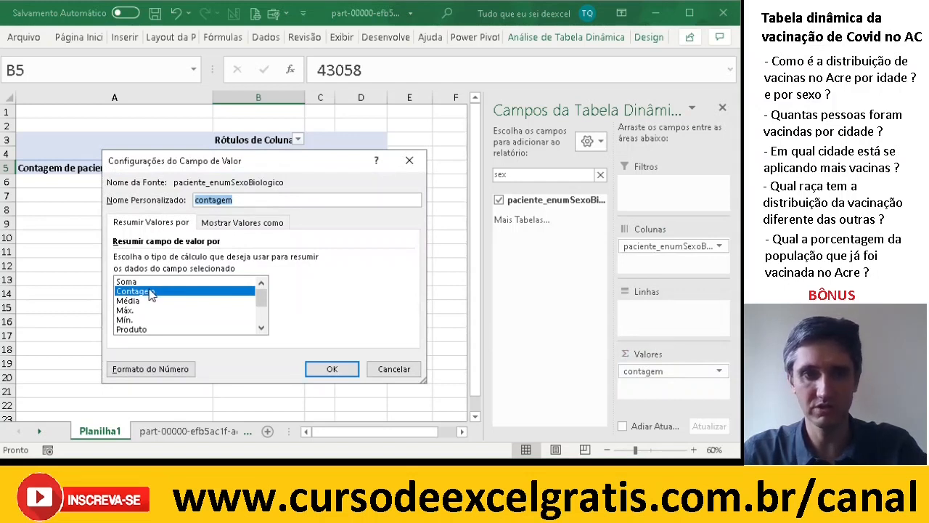
left_click(259, 224)
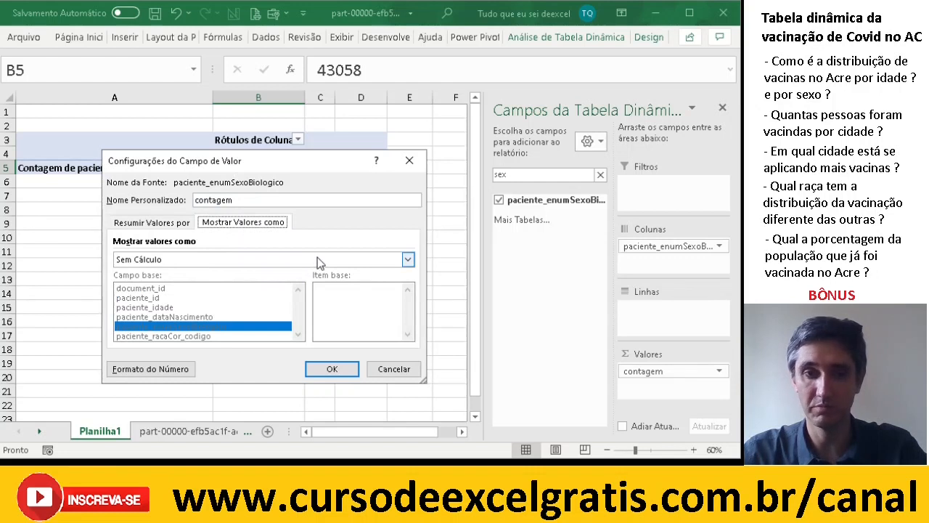
left_click(408, 260)
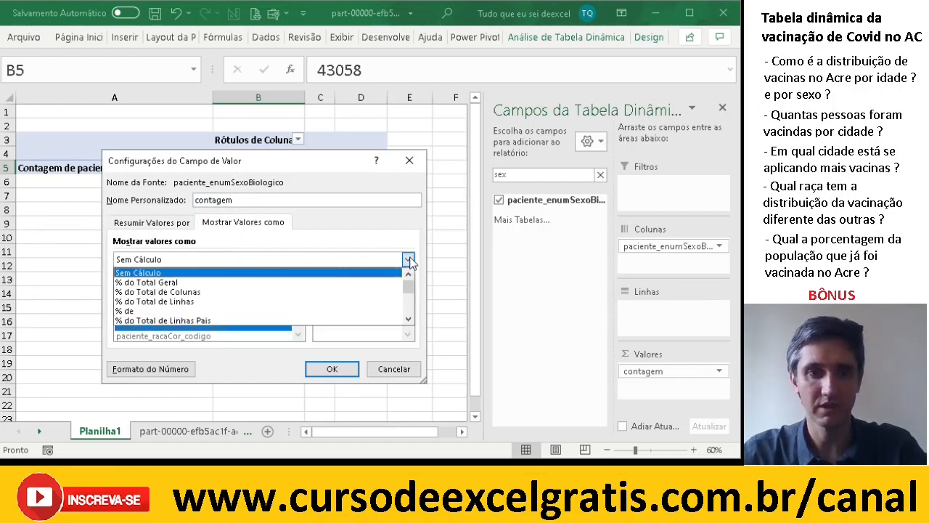
left_click(175, 283)
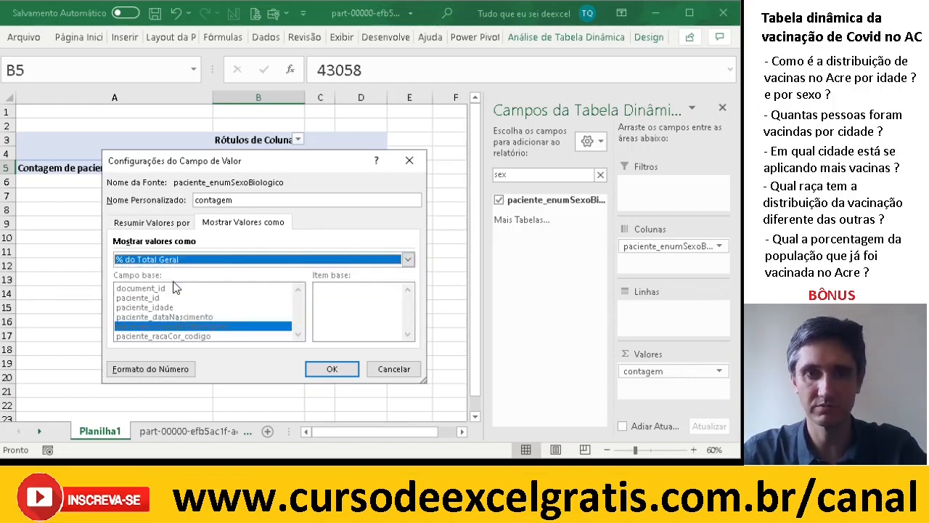
left_click(336, 369)
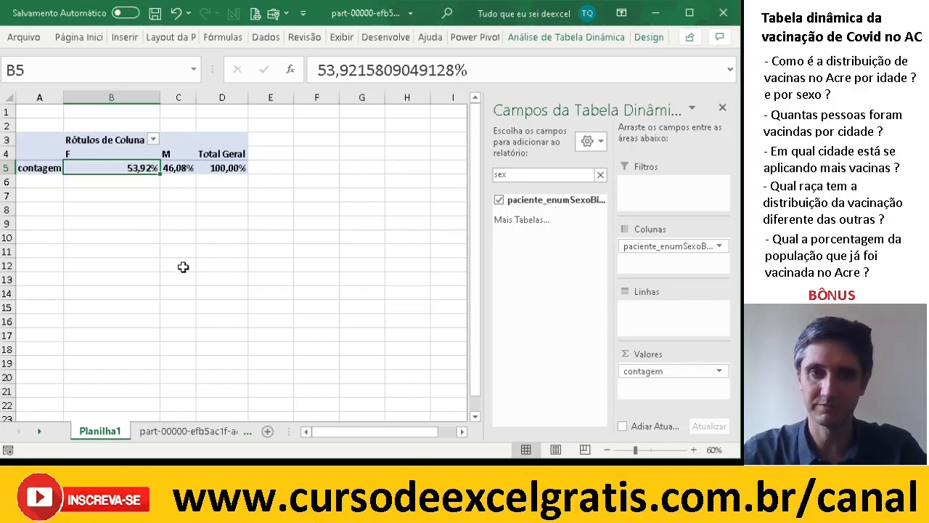
left_click(233, 168)
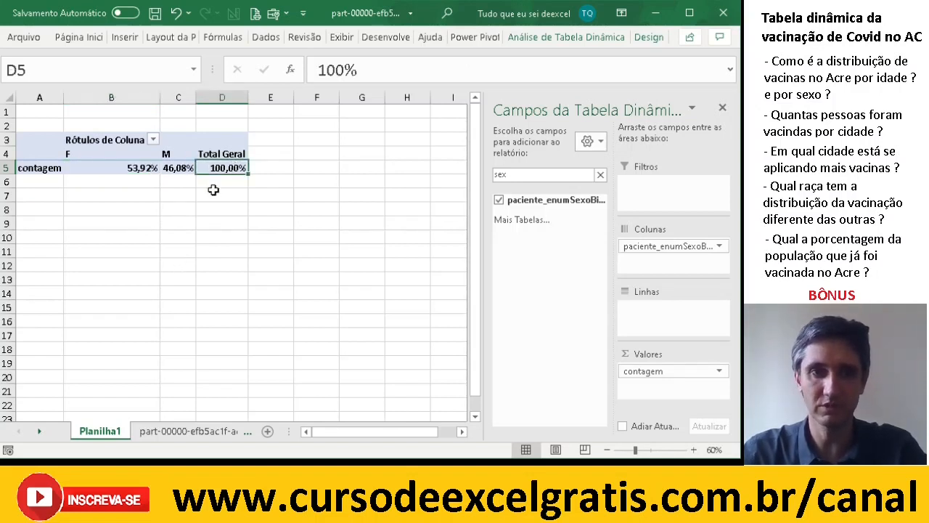
left_click(118, 168)
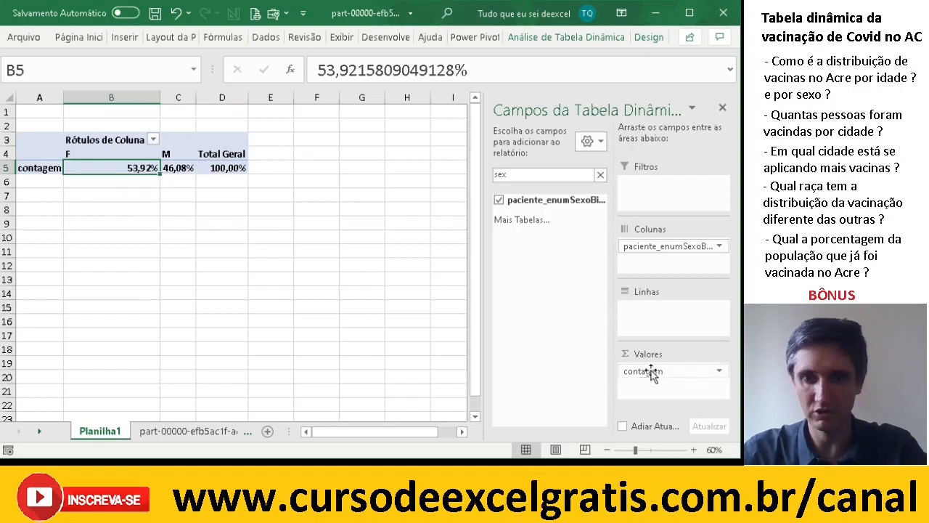
Show the contagem values as % de, with paciente_enumSexoBiologico as base field and F as base item
left_click(719, 372)
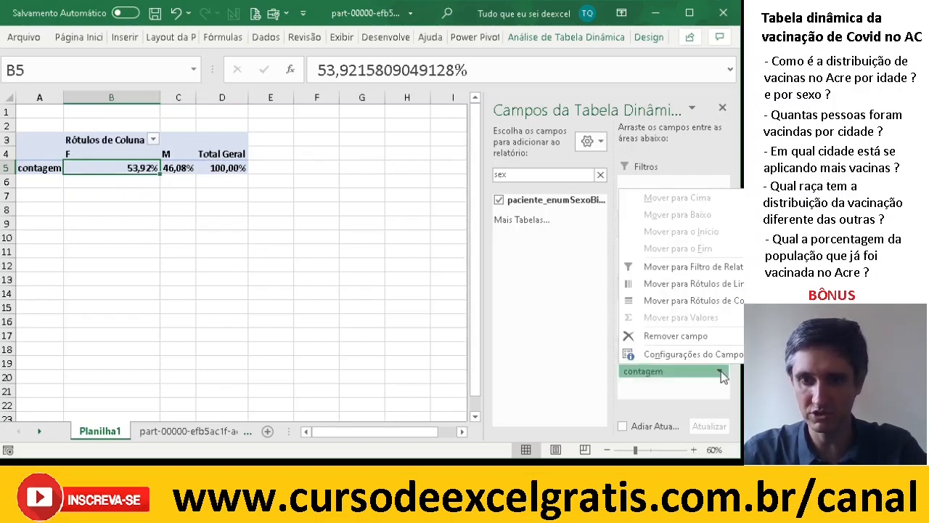
left_click(680, 354)
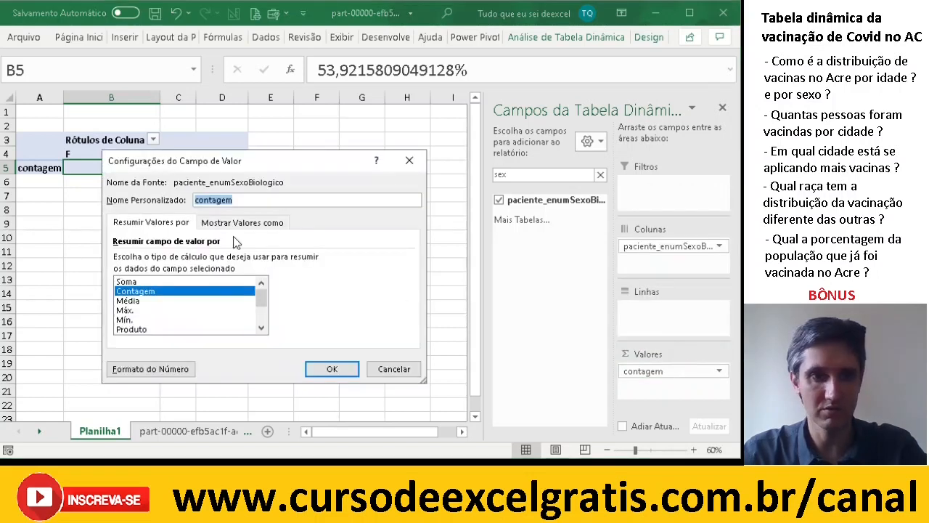
left_click(240, 222)
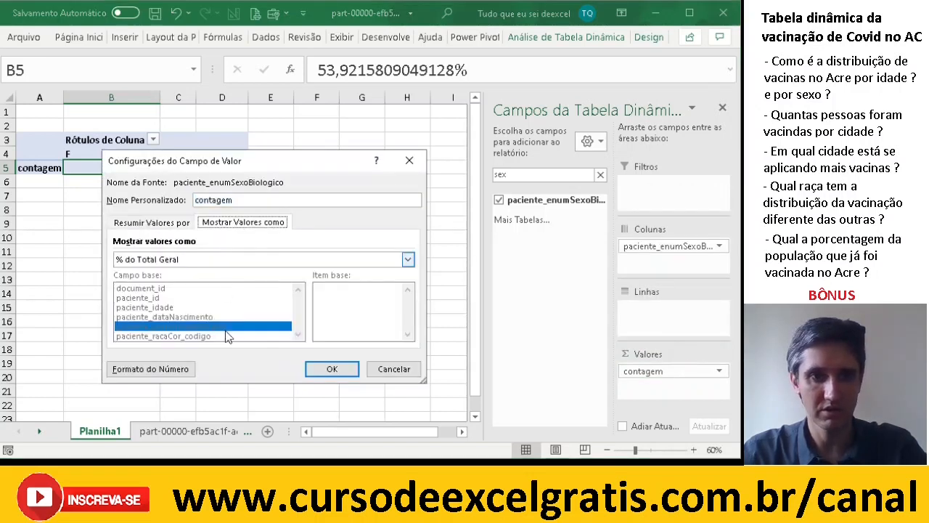
left_click(276, 261)
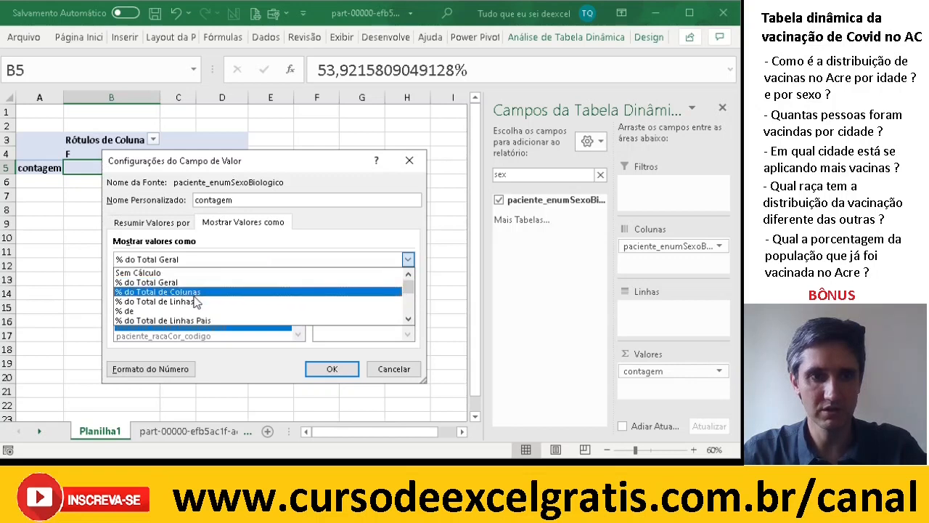
left_click(189, 311)
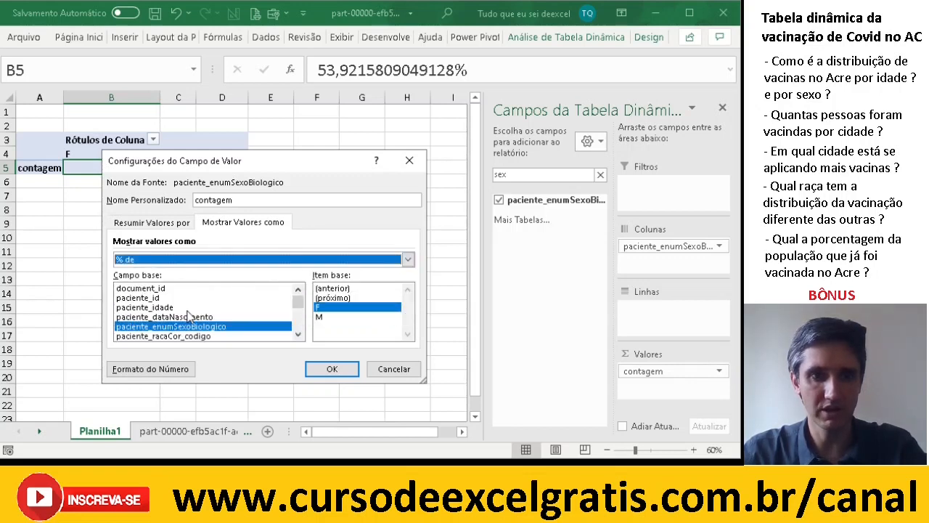
left_click(324, 311)
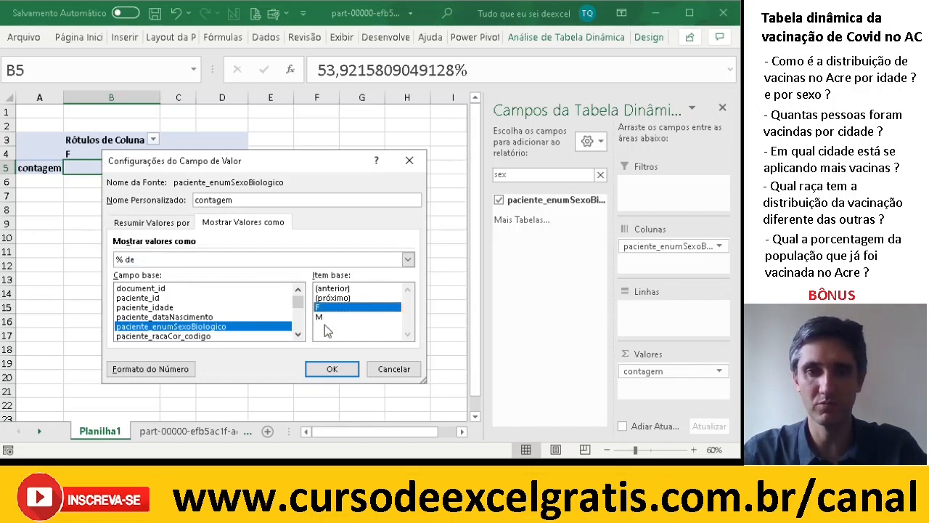
left_click(331, 370)
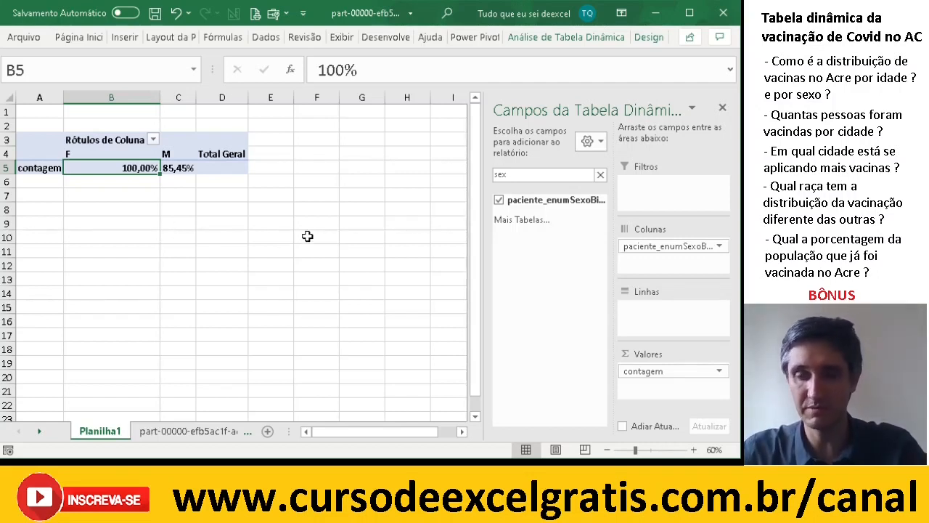
Switch the contagem value display back to % do Total Geral
left_click(697, 373)
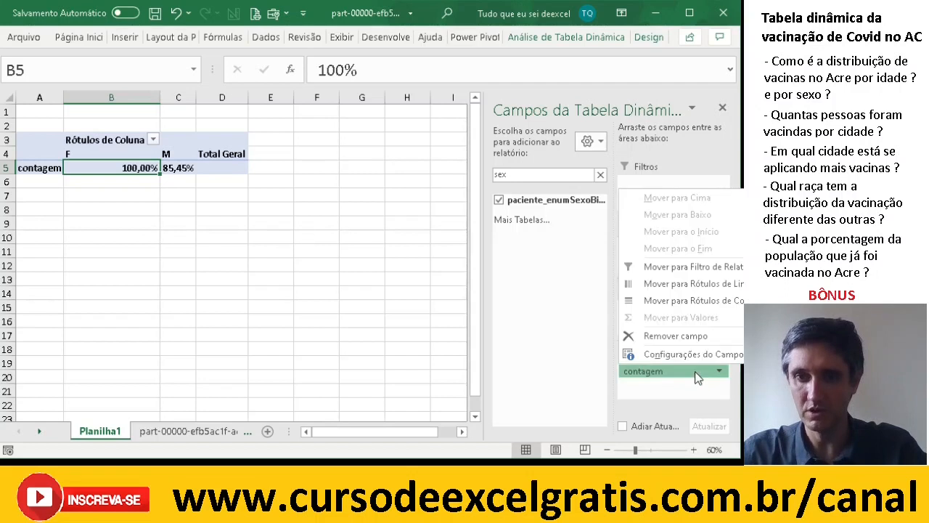
left_click(704, 354)
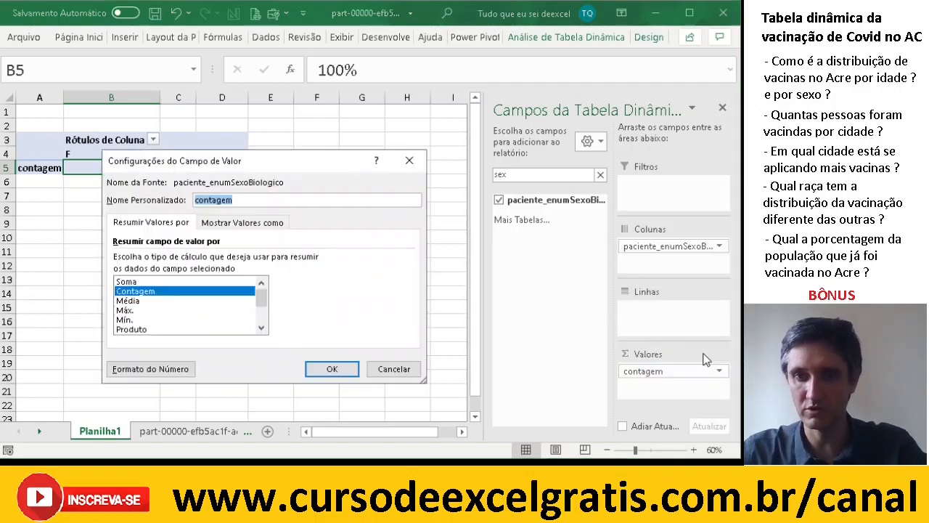
left_click(231, 224)
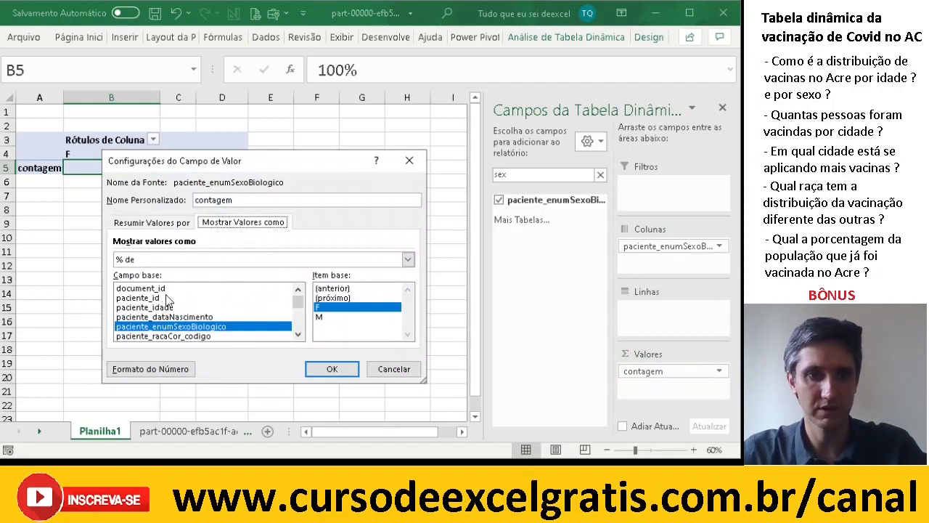
left_click(174, 259)
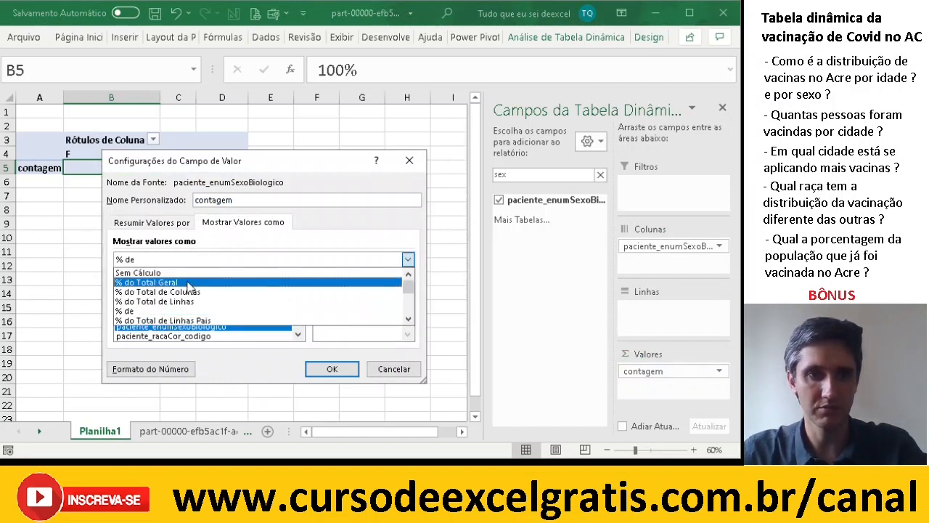
left_click(187, 283)
left_click(335, 368)
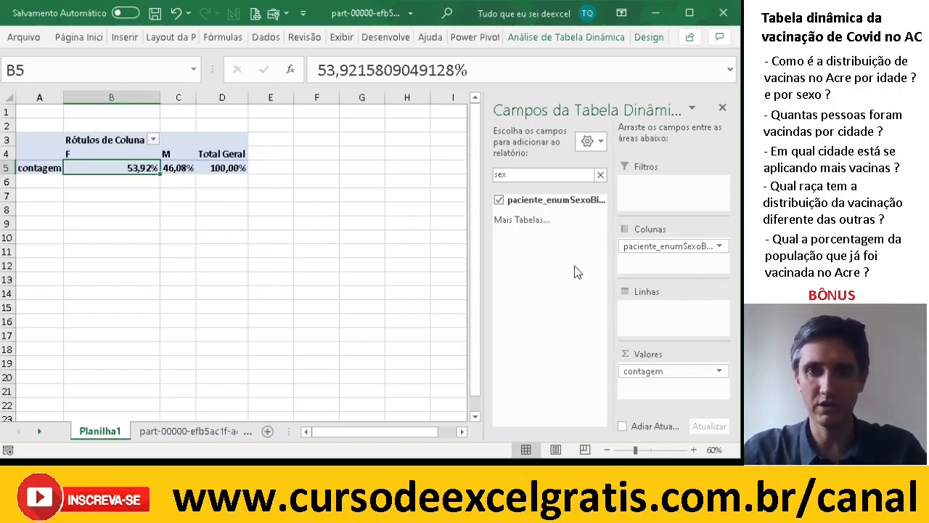
Search the pivot fields for "muni" and widen the field list so the full field names can be read
left_click_drag(529, 174, 484, 174)
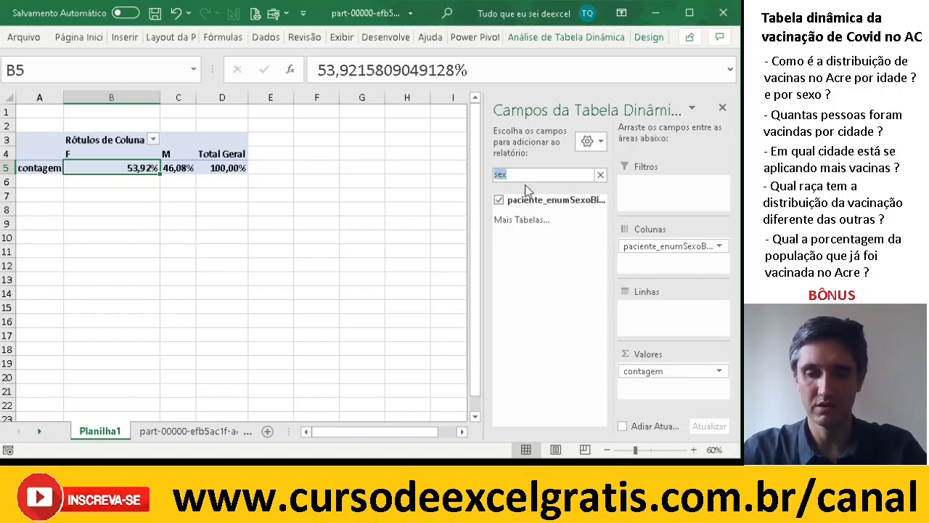
type("mu")
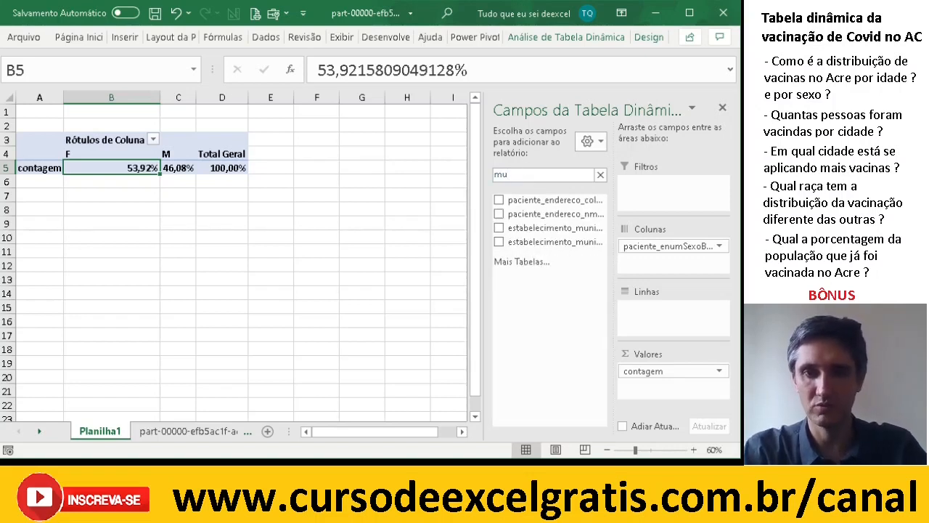
key("BackSpace")
key("BackSpace")
type("cida")
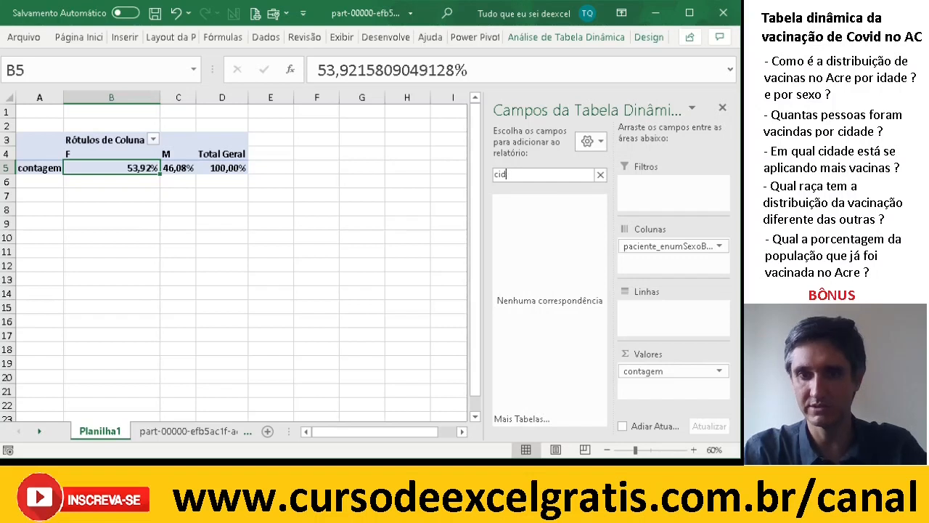
key("BackSpace")
key("BackSpace")
key("BackSpace")
type("muni")
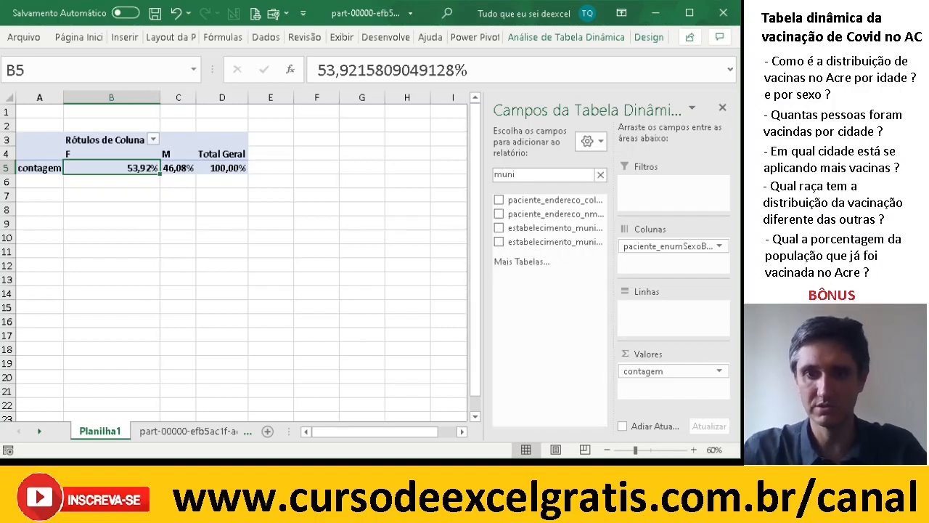
left_click_drag(480, 183, 305, 193)
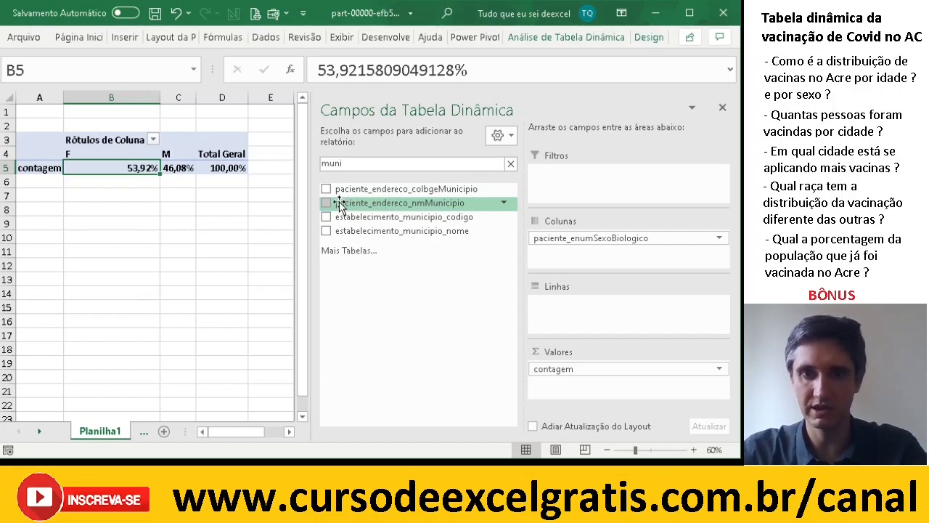
Add paciente_endereco_nmMunicipio to the pivot table's Rows area and narrow the field list to reveal the Total Geral column
left_click_drag(340, 204, 398, 208)
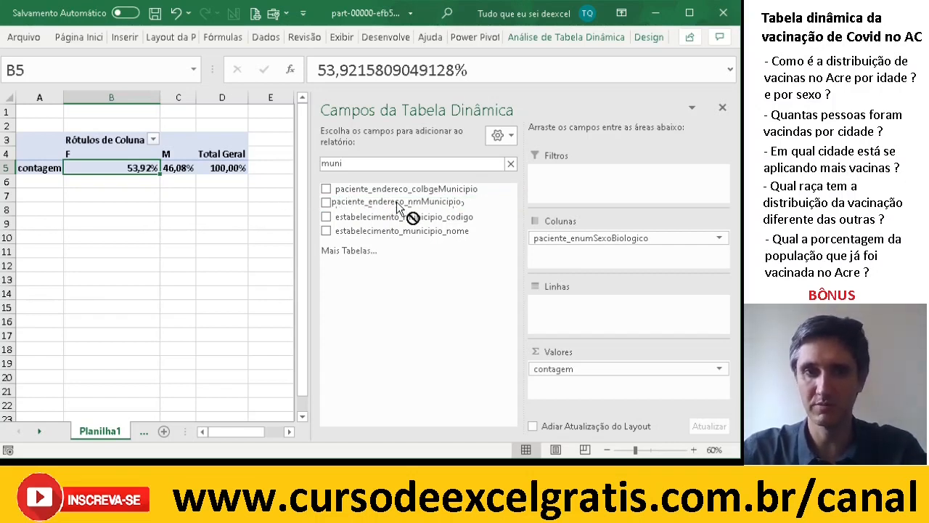
left_click_drag(396, 206, 398, 203)
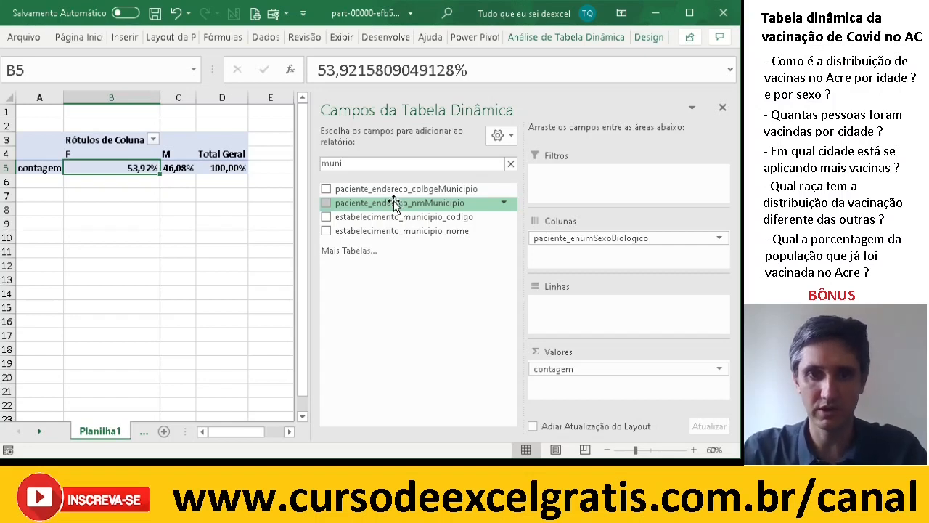
left_click_drag(398, 204, 610, 314)
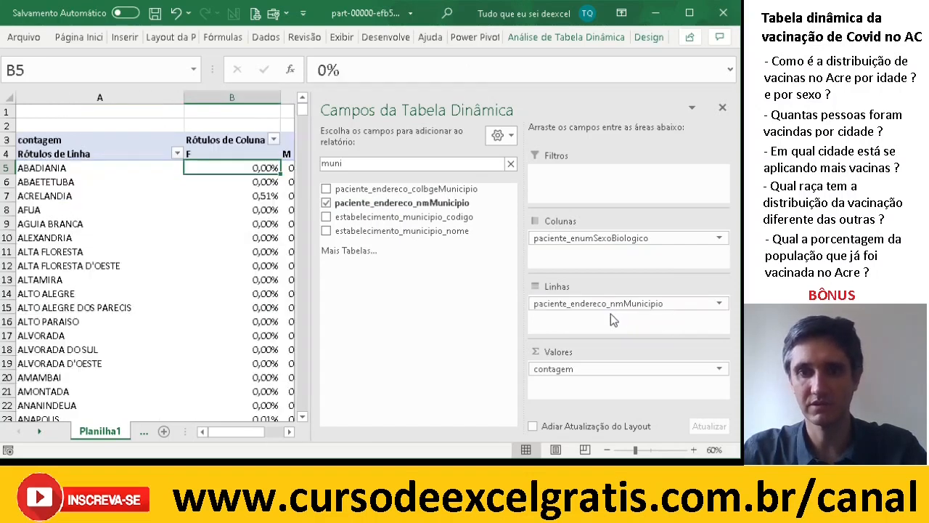
left_click_drag(312, 231, 403, 232)
Increase the percentages in B5:C14 to seven decimal places
mouse_move(251, 196)
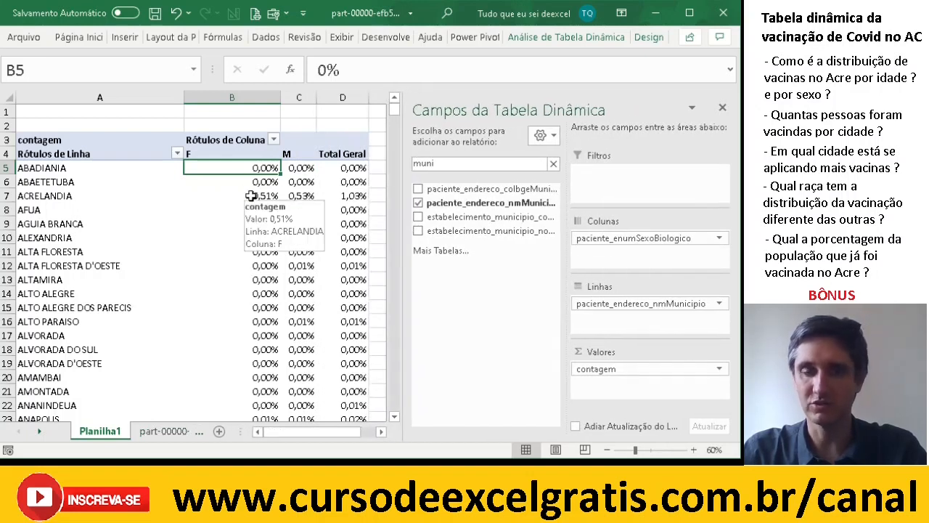
left_click(250, 196)
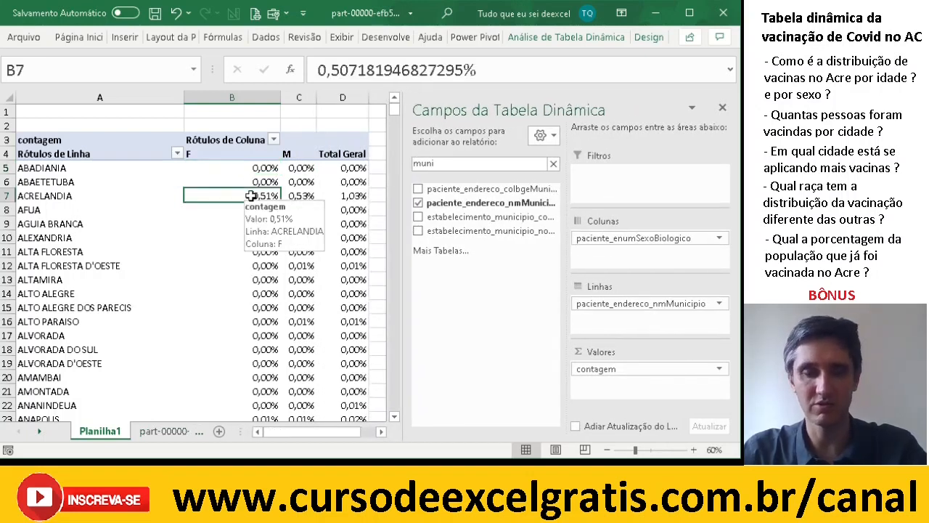
mouse_move(327, 219)
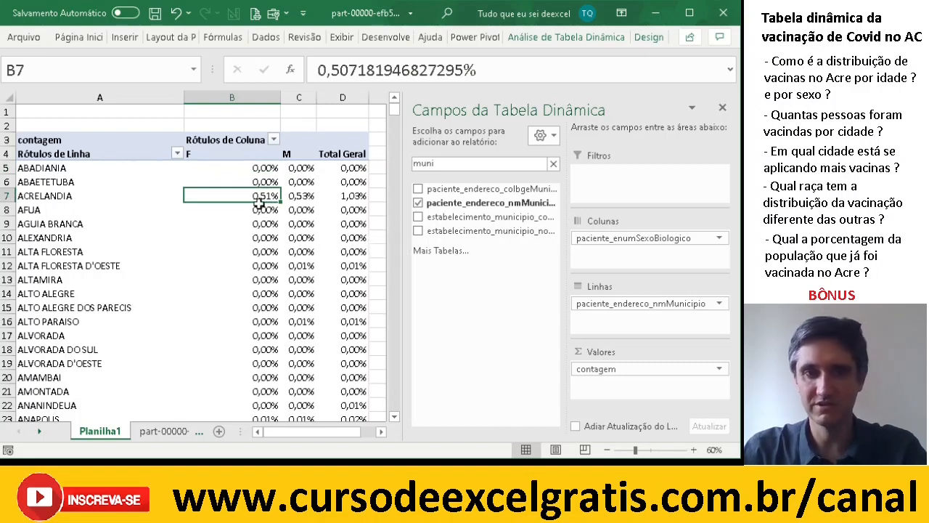
left_click(257, 235)
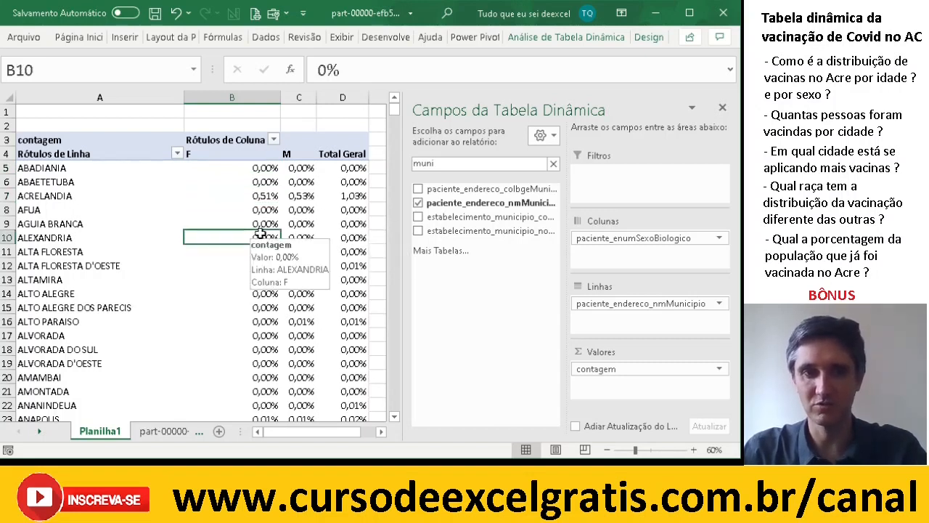
left_click_drag(254, 167, 311, 299)
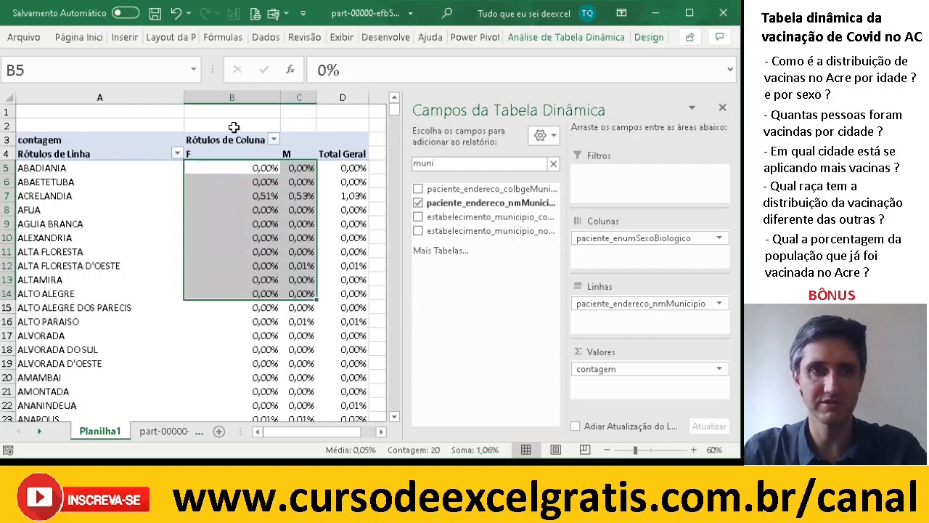
left_click(82, 37)
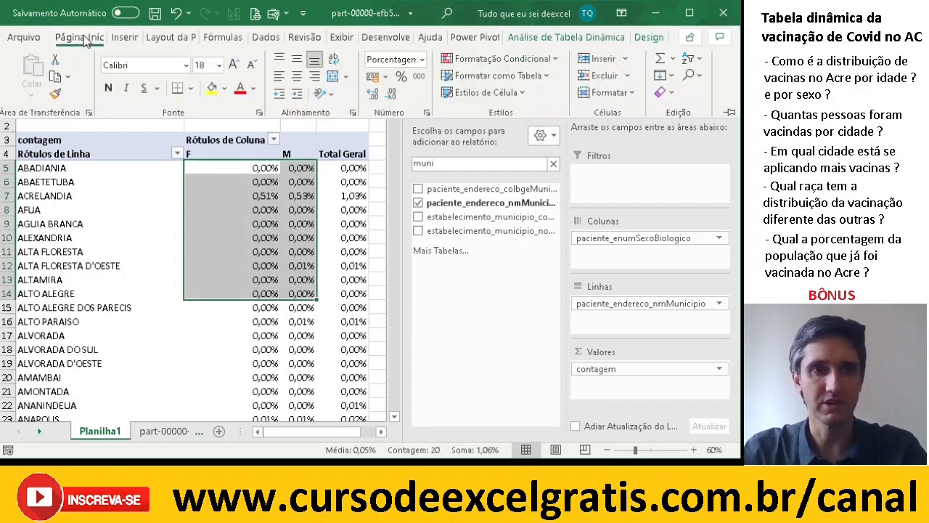
left_click(373, 96)
left_click(373, 96)
left_click(373, 96)
left_click(373, 96)
left_click(373, 96)
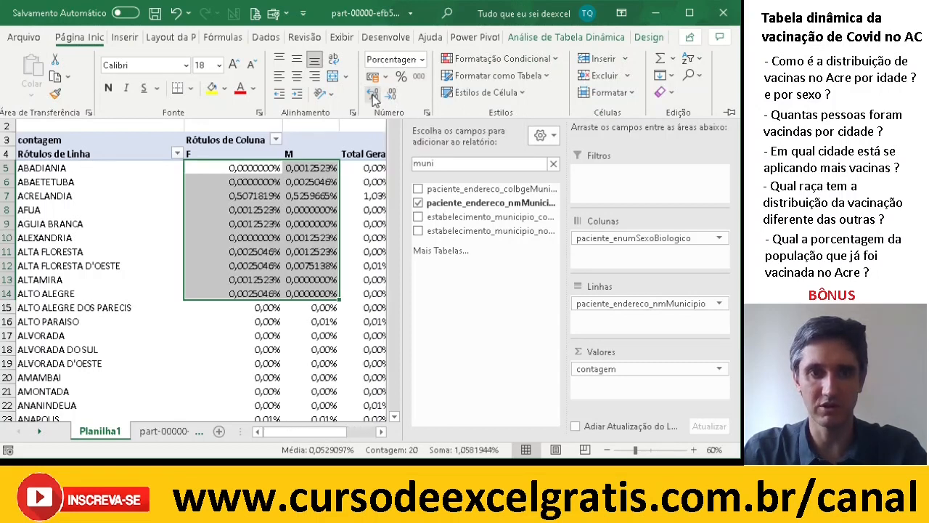
Examine the F and M percentages of the first municipalities in rows 5 to 14 and look through the municipality list
left_click(193, 169)
left_click(290, 193)
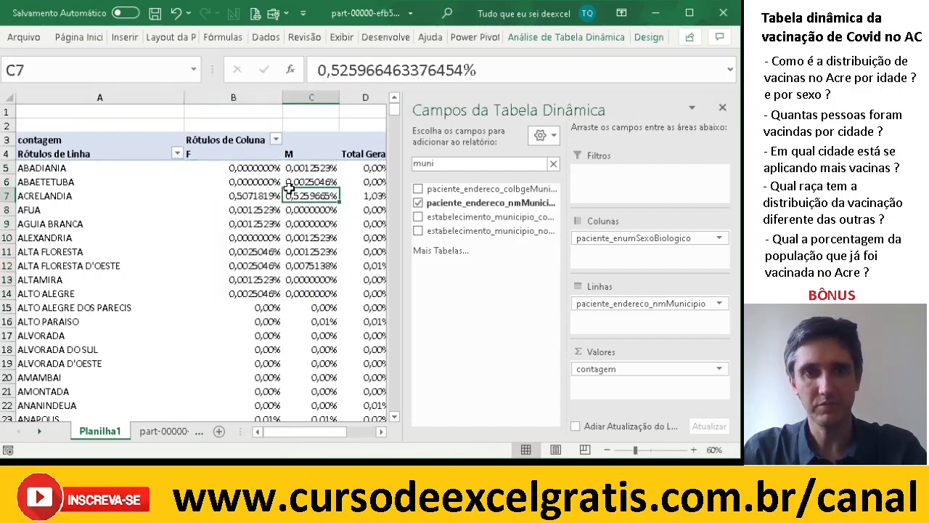
left_click(233, 167)
left_click(318, 172)
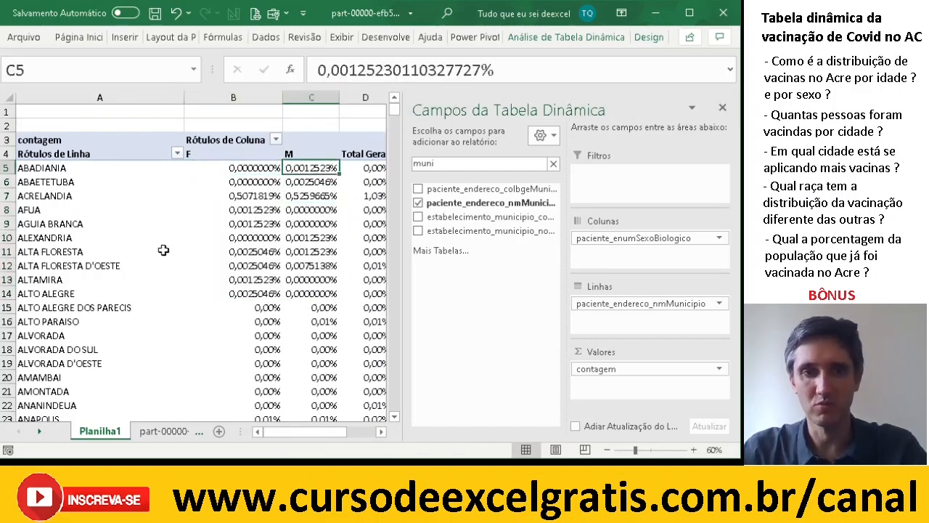
left_click(92, 237)
scroll(137, 286, "down", 9)
scroll(137, 286, "down", 11)
scroll(136, 283, "up", 18)
scroll(140, 284, "up", 2)
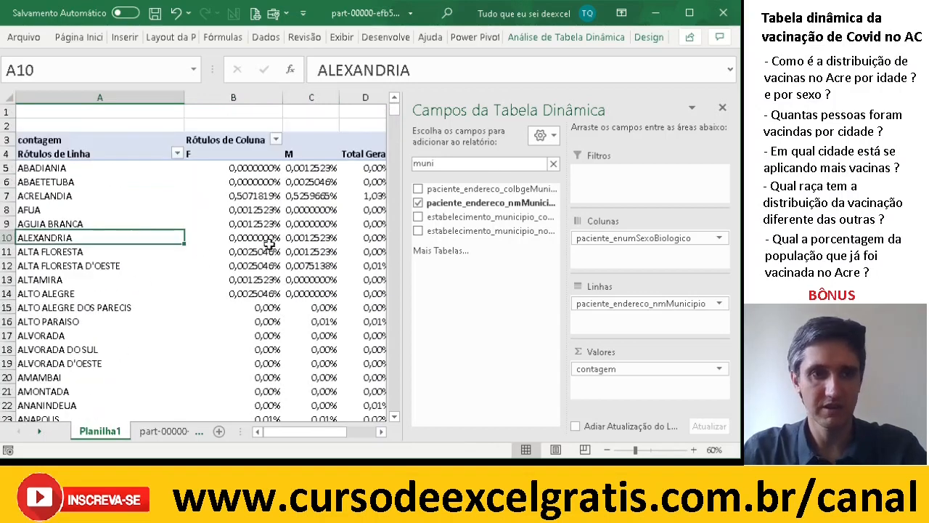
left_click_drag(312, 166, 320, 297)
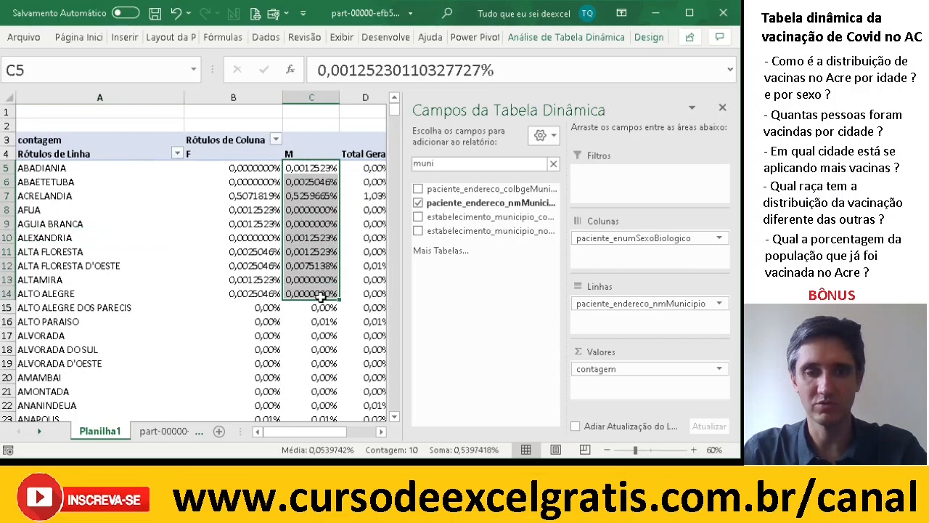
left_click(320, 168)
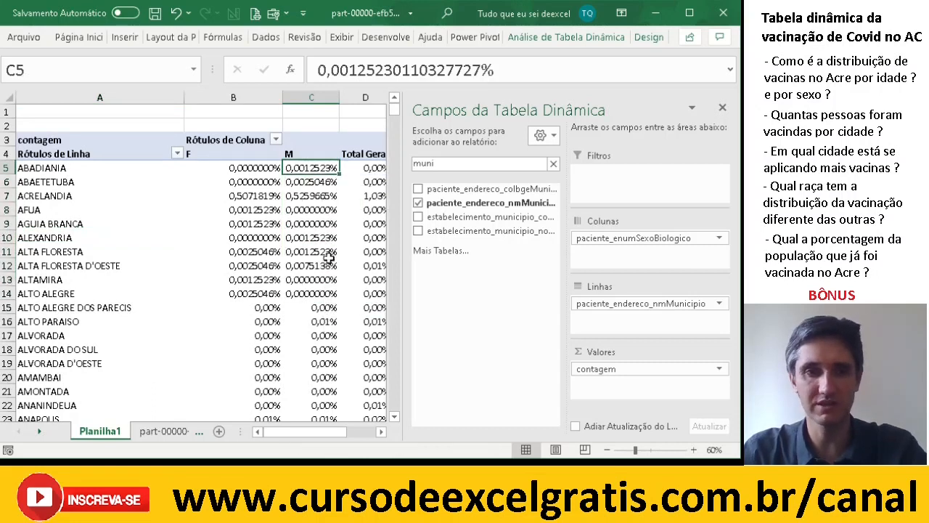
mouse_move(310, 168)
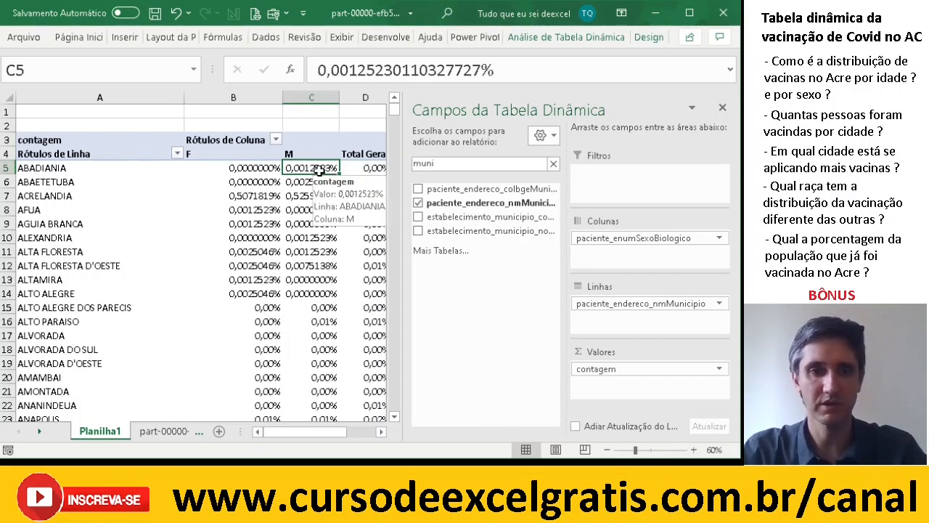
Show the contagem values as % do Total de Linhas and check the F and M shares for ALTO PARAISO
left_click(720, 372)
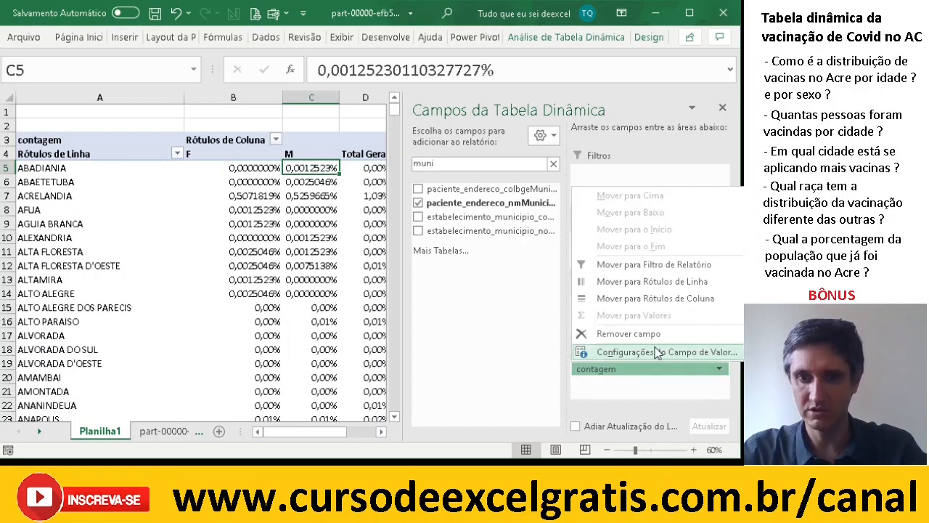
left_click(647, 353)
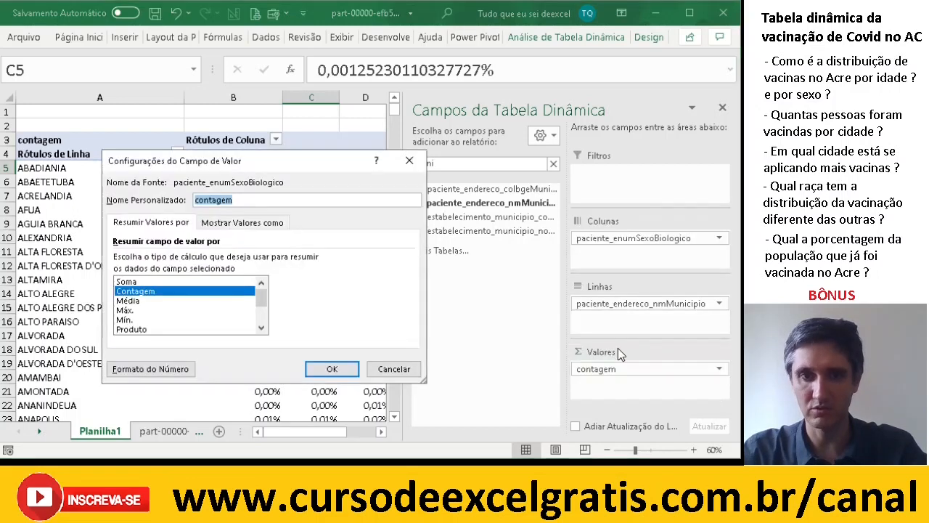
left_click(240, 224)
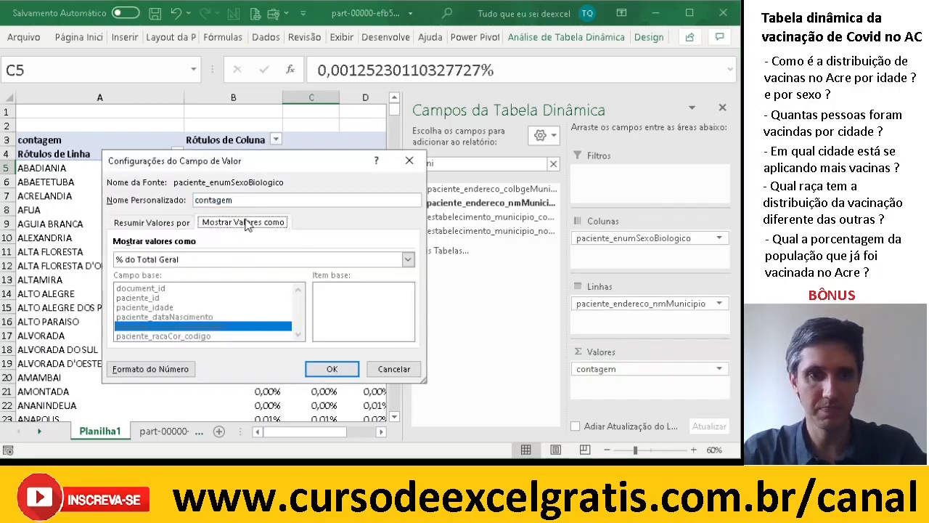
left_click(261, 259)
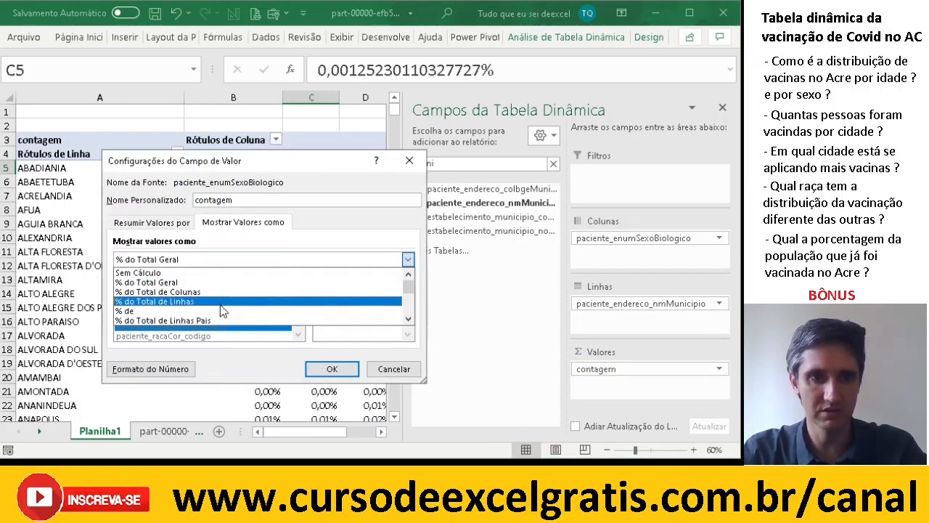
left_click(410, 320)
left_click(409, 320)
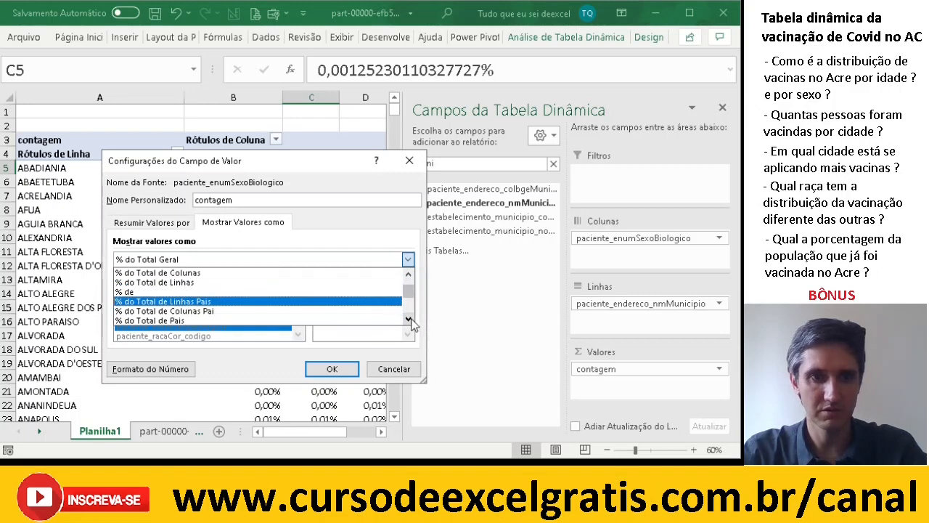
left_click(409, 320)
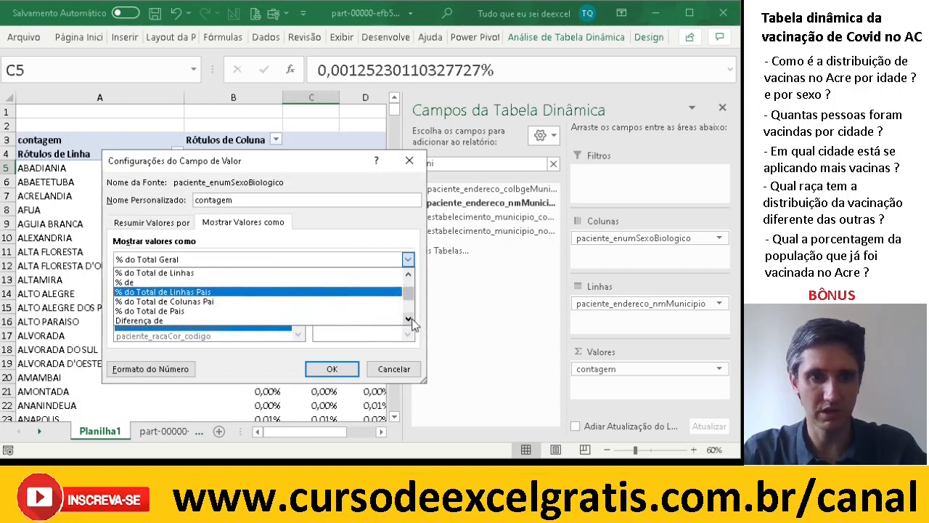
left_click(408, 274)
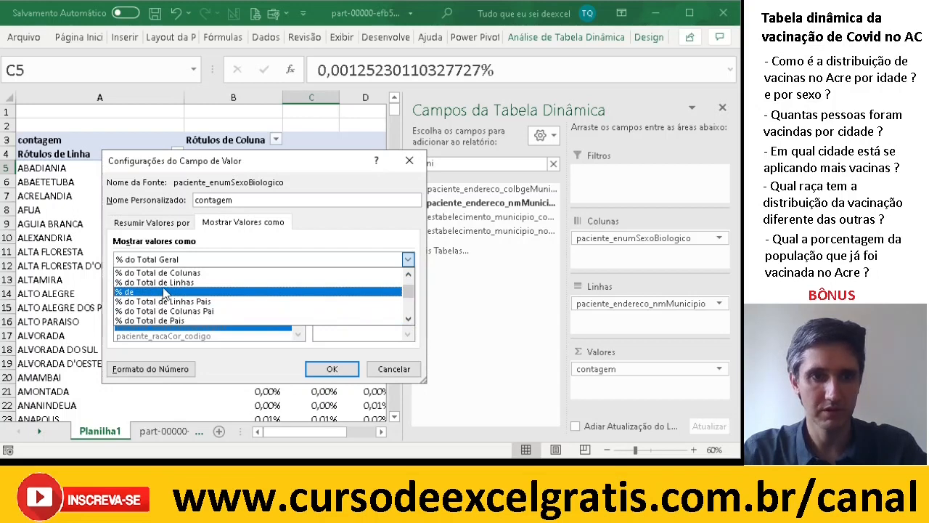
left_click(199, 282)
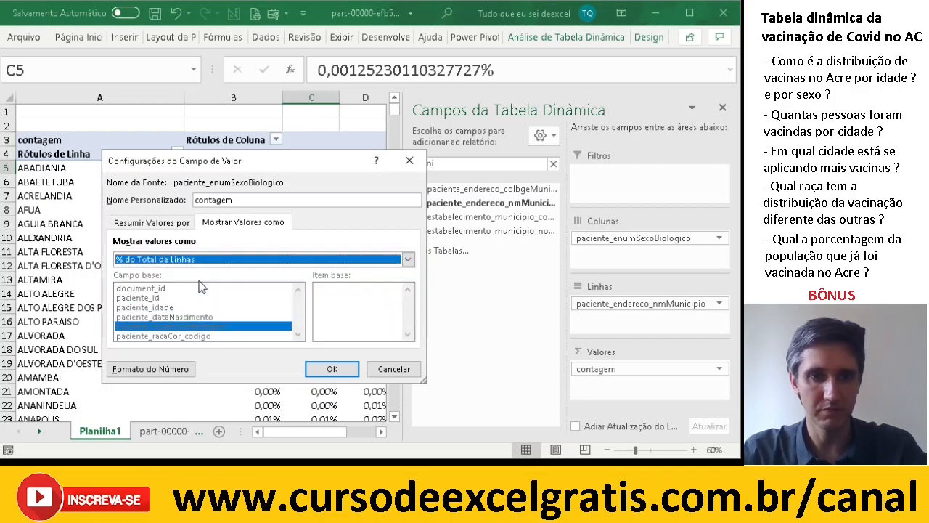
left_click(343, 370)
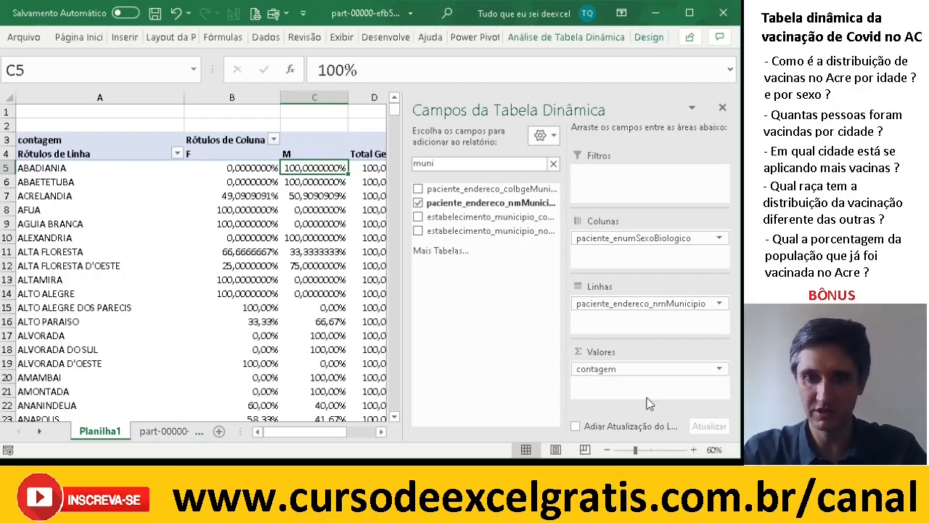
left_click(255, 325)
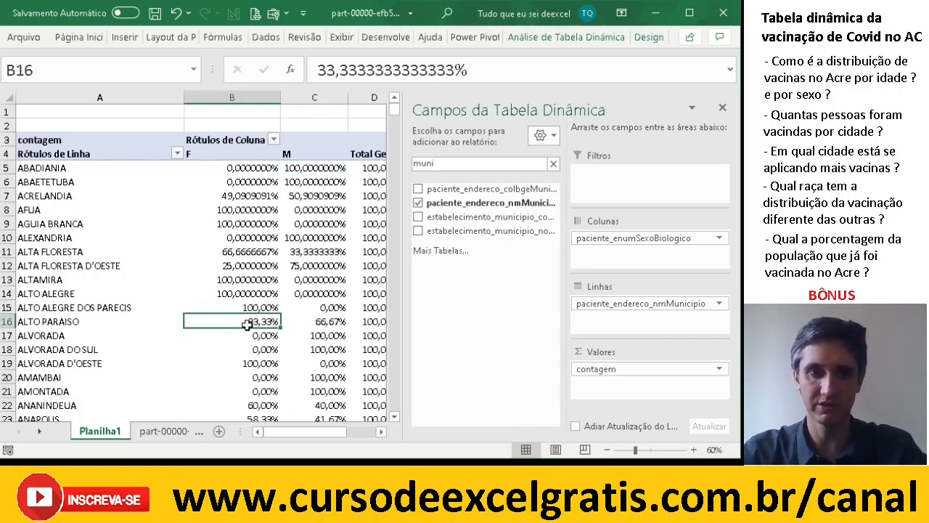
left_click(315, 322)
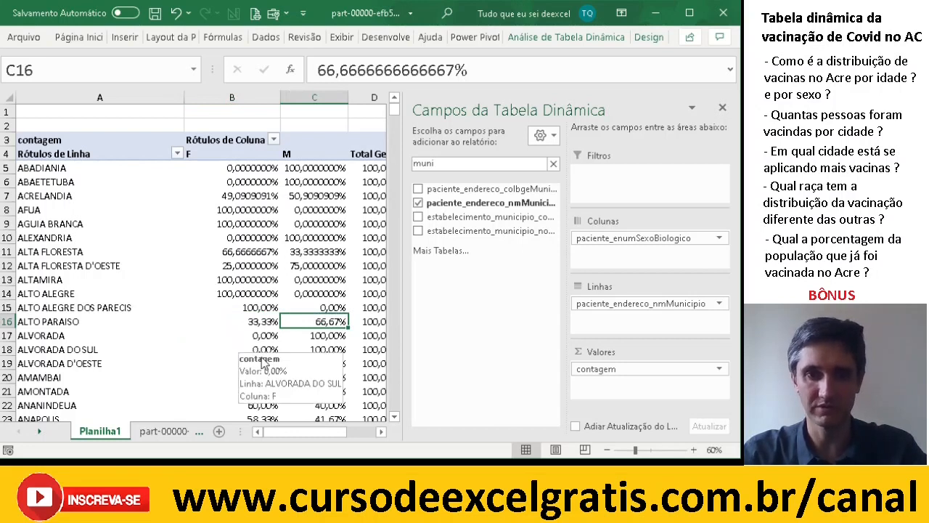
Set the contagem value display to Sem Cálculo and check the F and M counts for ACRELANDIA
left_click(686, 370)
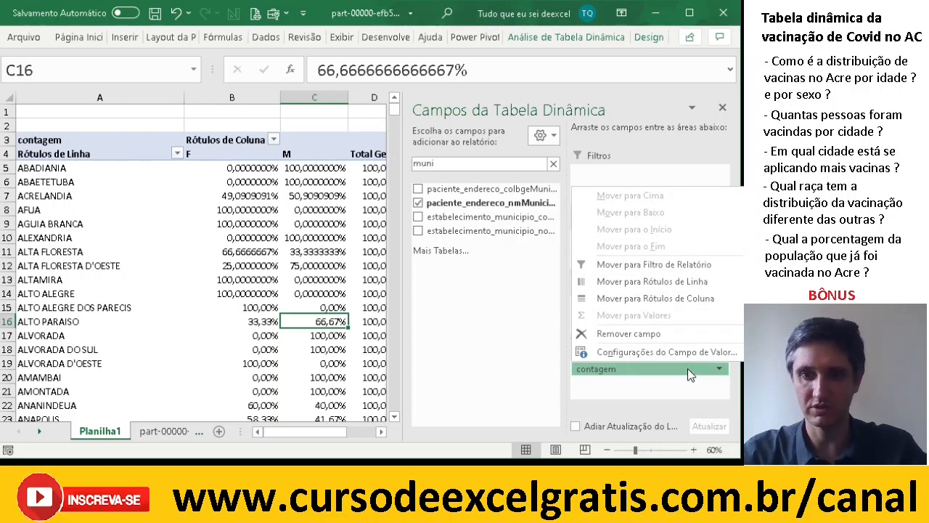
left_click(684, 354)
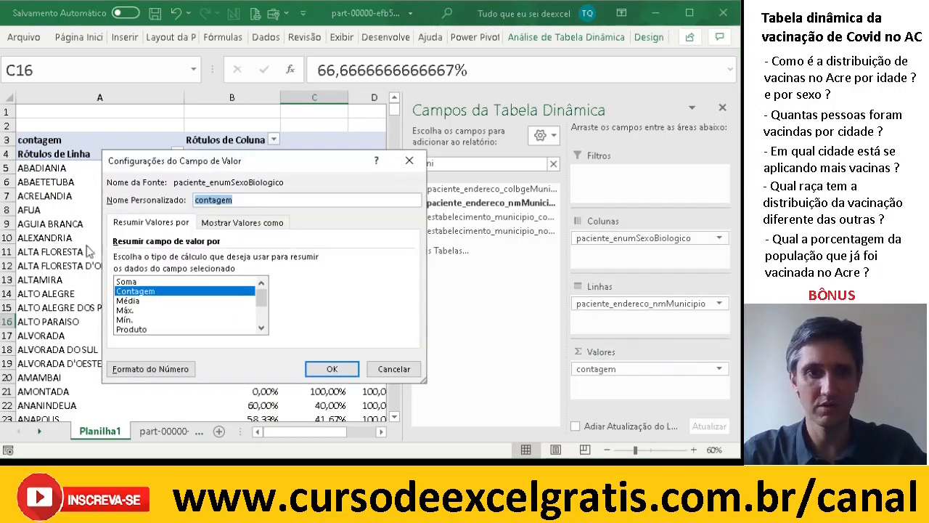
left_click(231, 223)
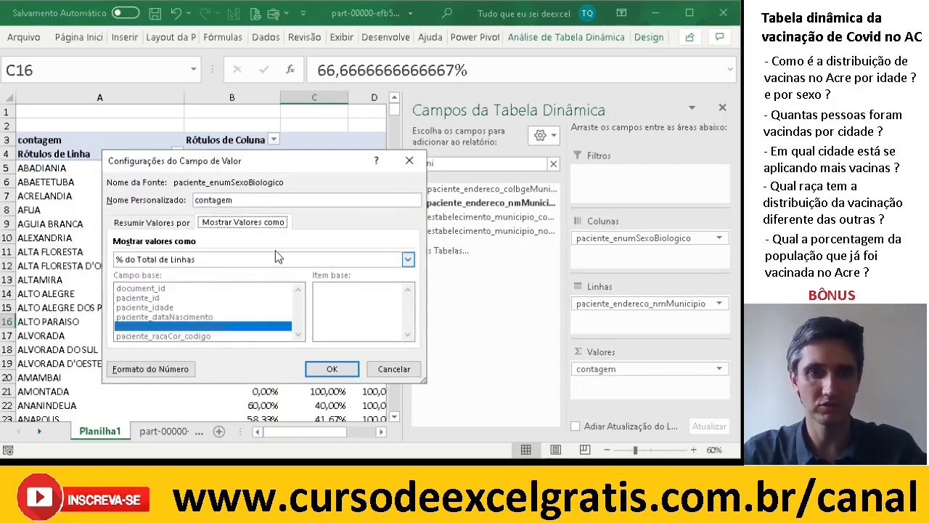
left_click(250, 263)
left_click(145, 270)
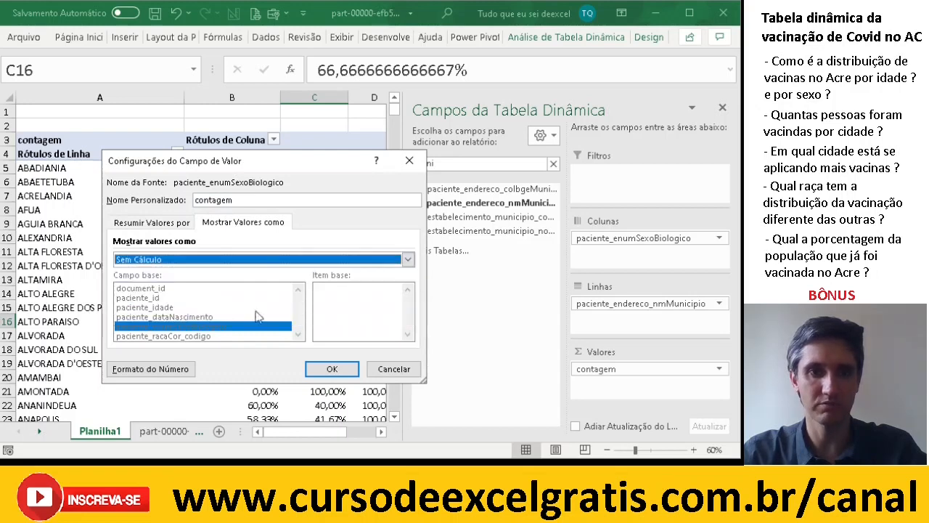
left_click(331, 369)
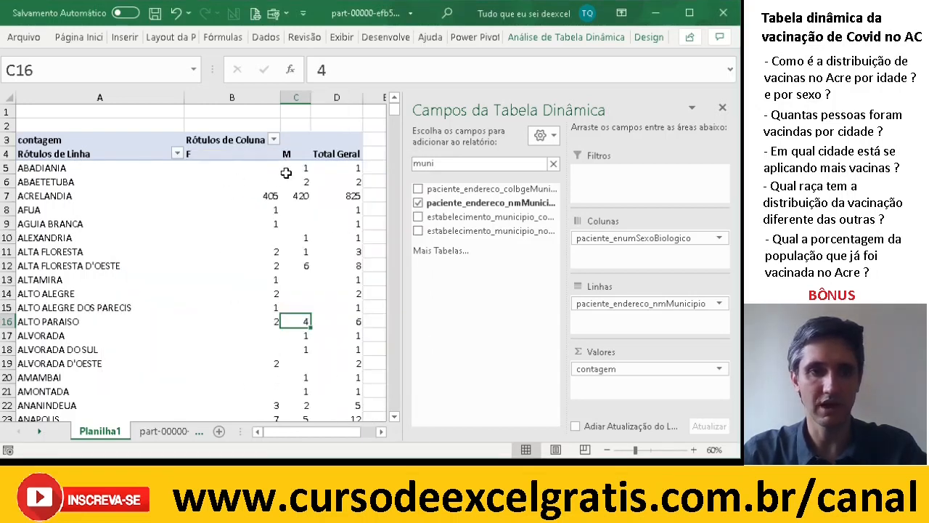
left_click(256, 168)
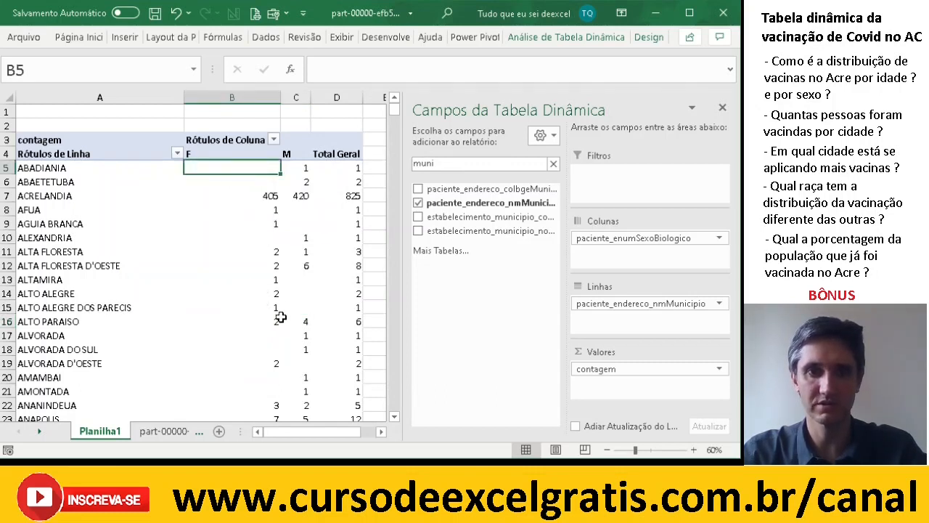
left_click(251, 196)
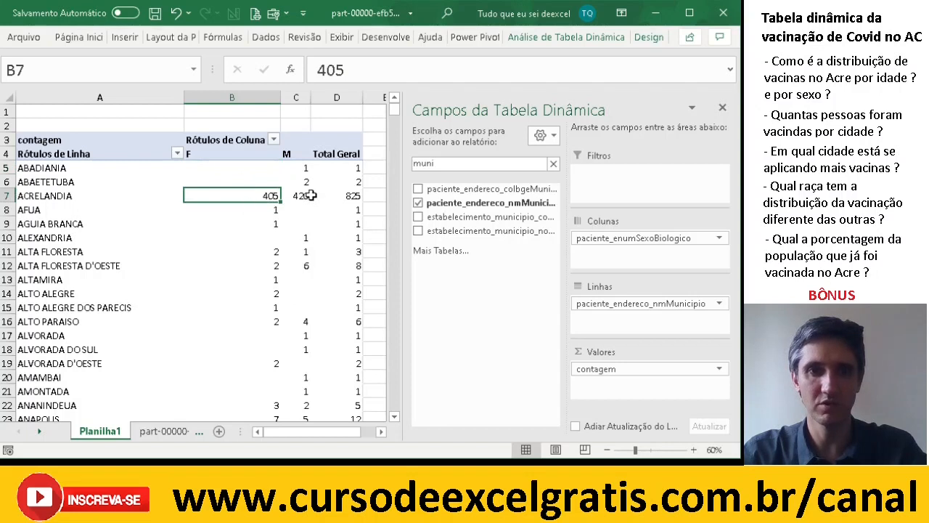
left_click(313, 196)
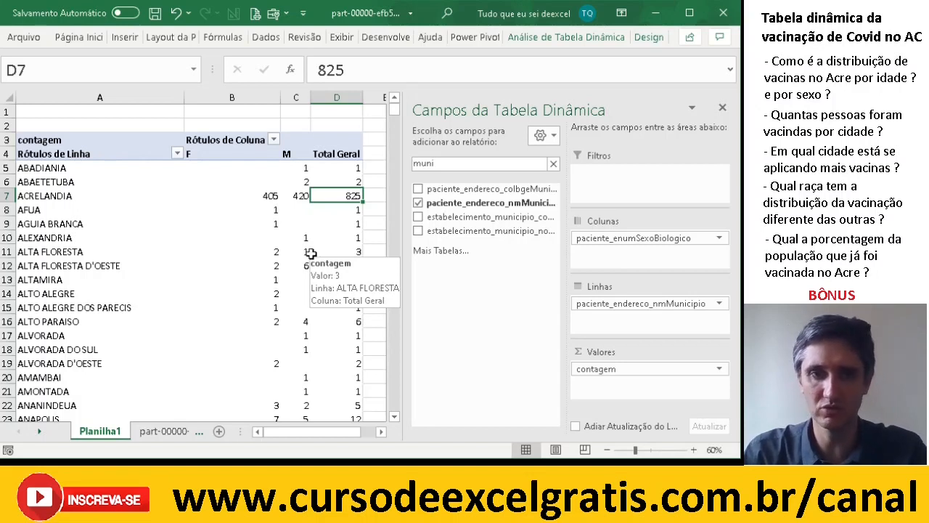
Sort the municipalities by Total Geral from largest to smallest and go through the leading cities down to FEIJO
left_click(340, 168)
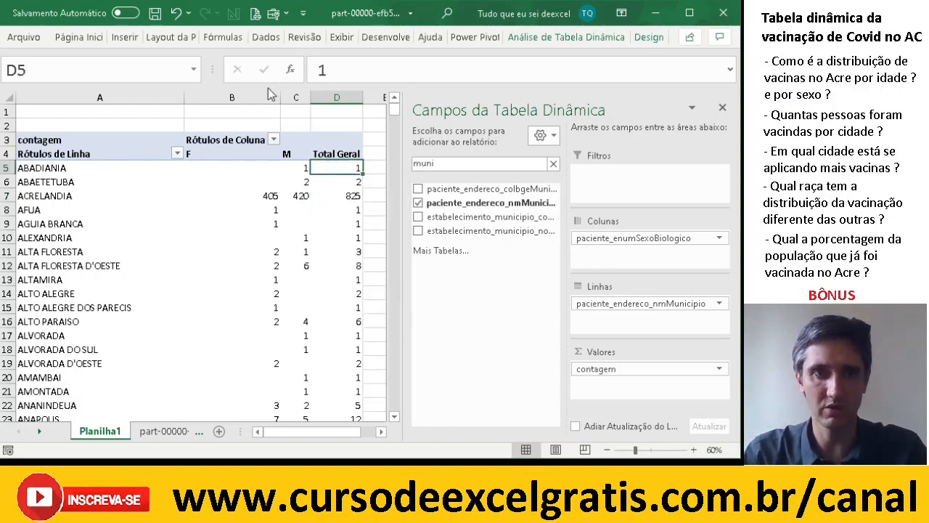
left_click(88, 42)
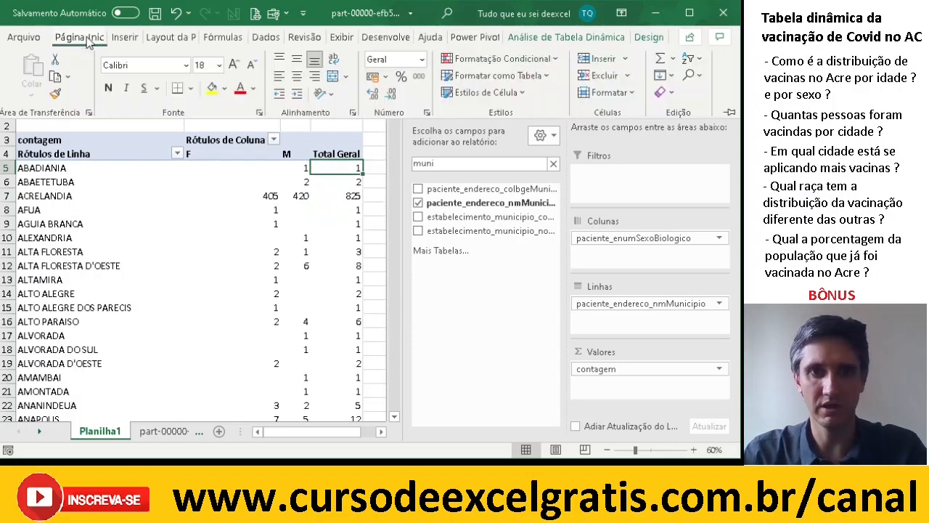
left_click(266, 37)
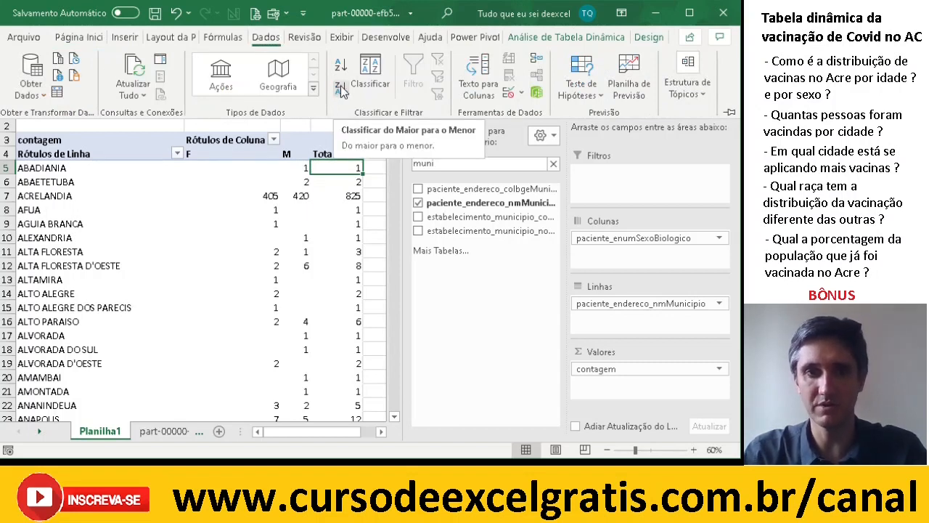
left_click(340, 89)
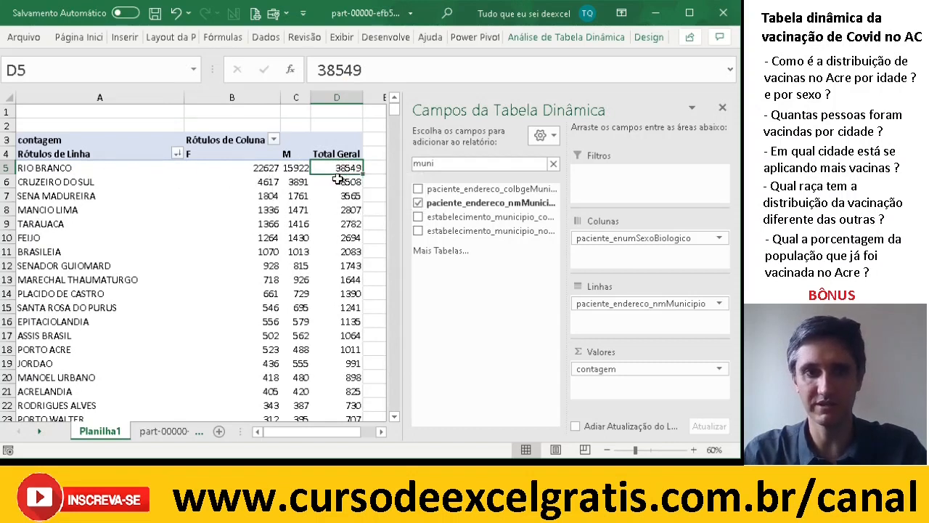
left_click(70, 184)
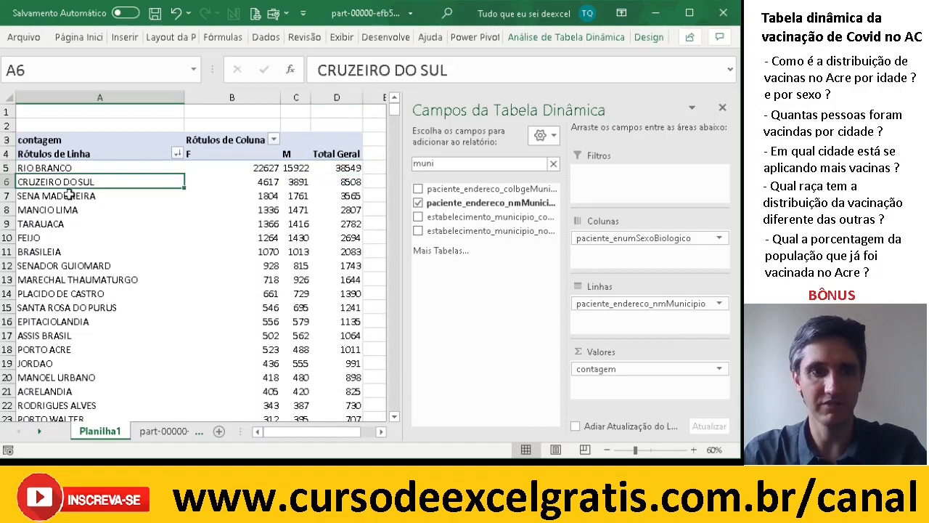
left_click(70, 198)
left_click(62, 210)
left_click(55, 226)
left_click(51, 241)
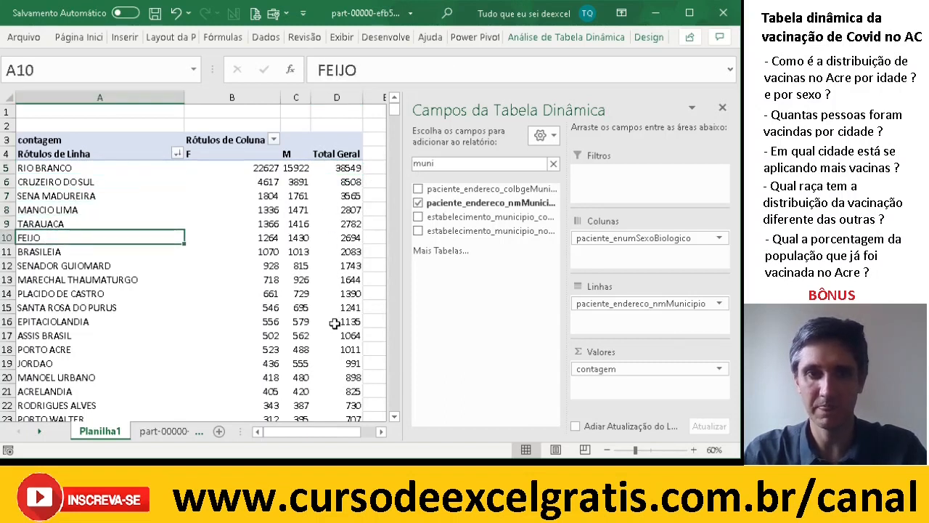
mouse_move(324, 265)
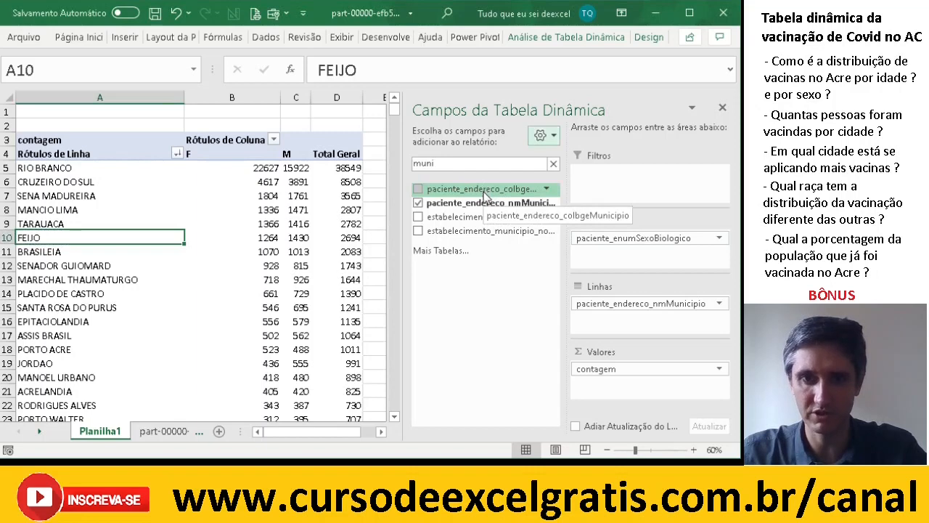
Search the pivot fields for "ra" and replace paciente_endereco_nmMunicipio with paciente_racaCor_valor in the Rows area
double_click(470, 163)
type("raç")
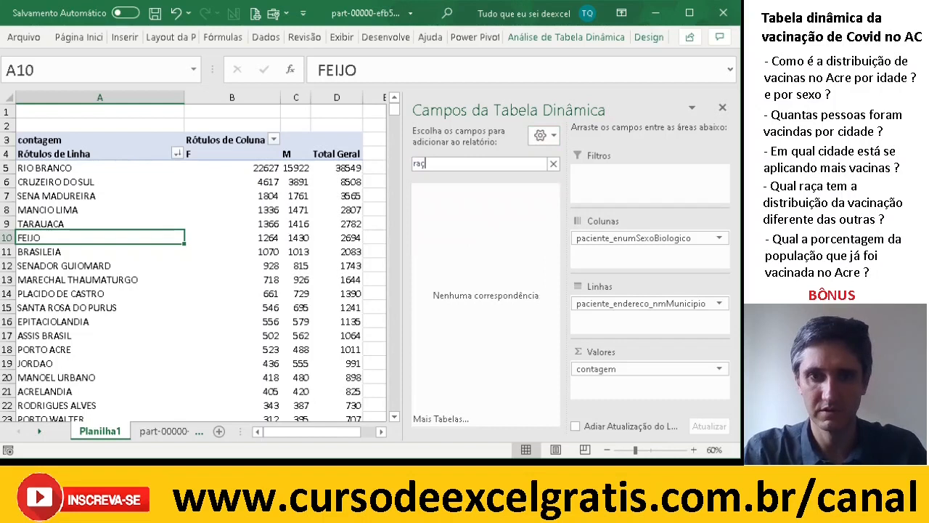
key("BackSpace")
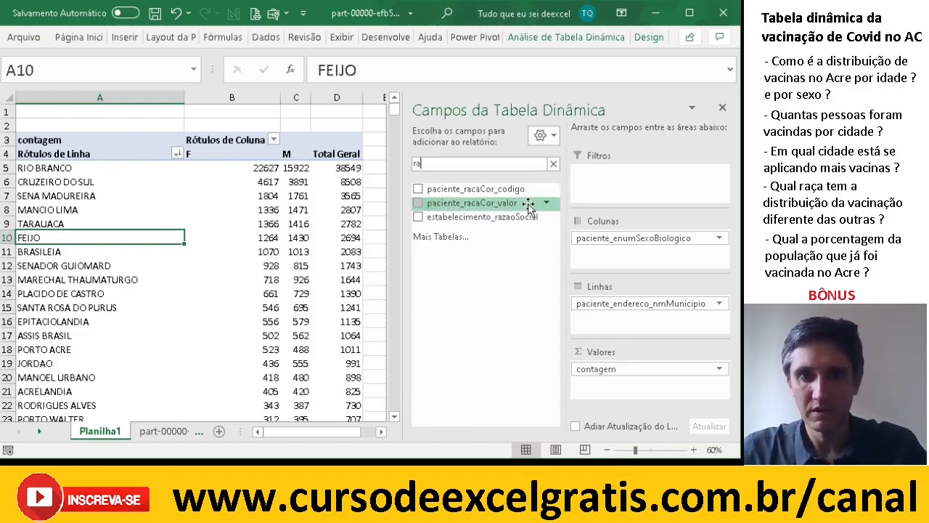
left_click_drag(480, 206, 479, 261)
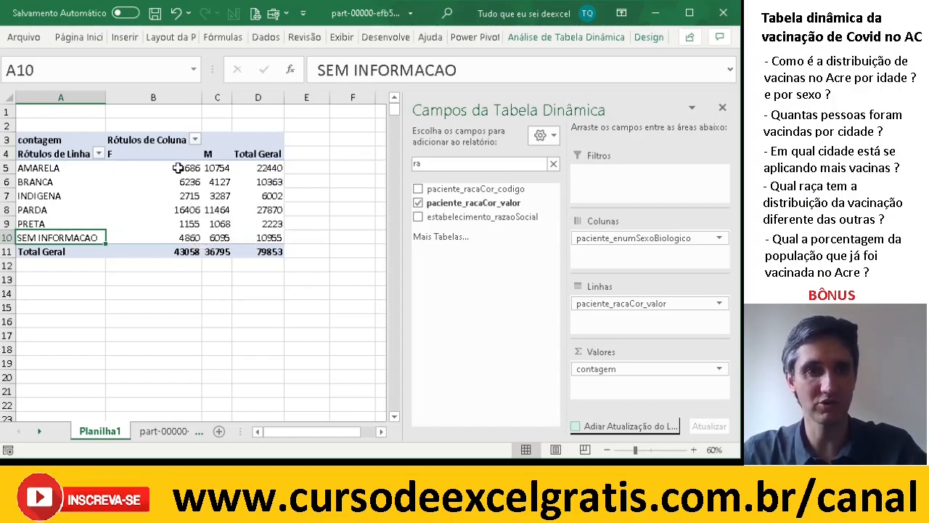
Search the pivot fields for "idade", add paciente_idade to the Rows area and move paciente_racaCor_valor to the Filters area
left_click(180, 169)
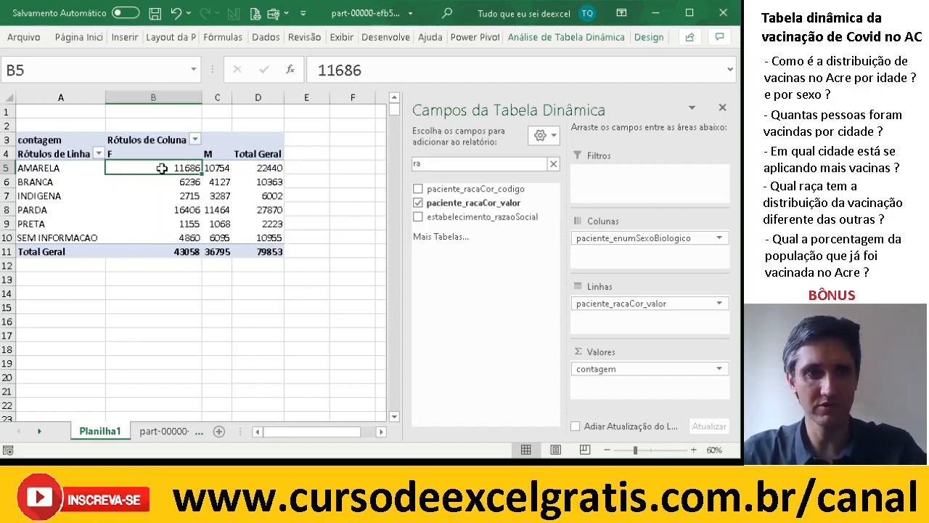
mouse_move(218, 168)
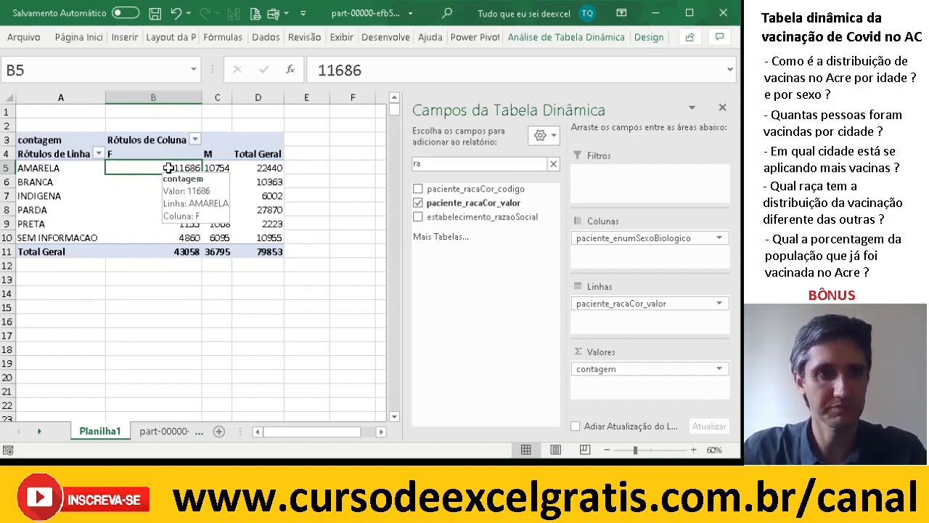
left_click(457, 163)
key("BackSpace")
key("BackSpace")
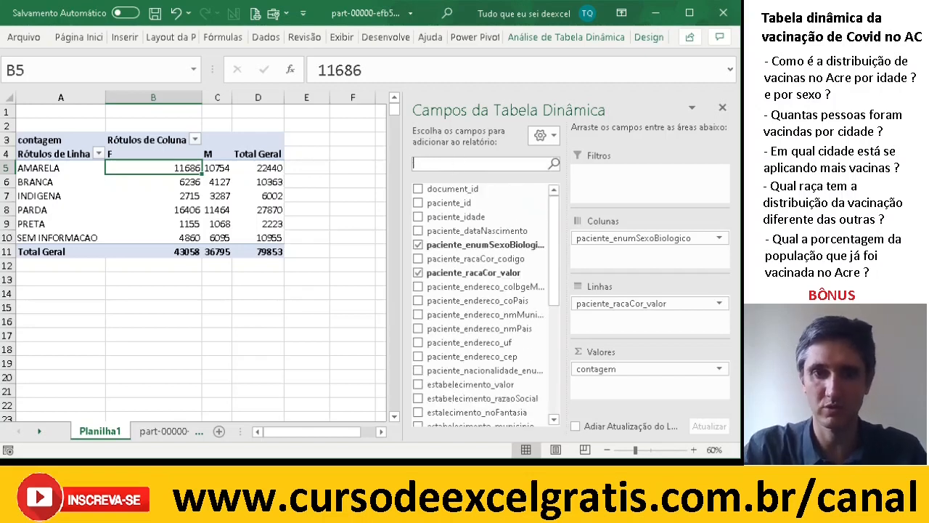
type("idade")
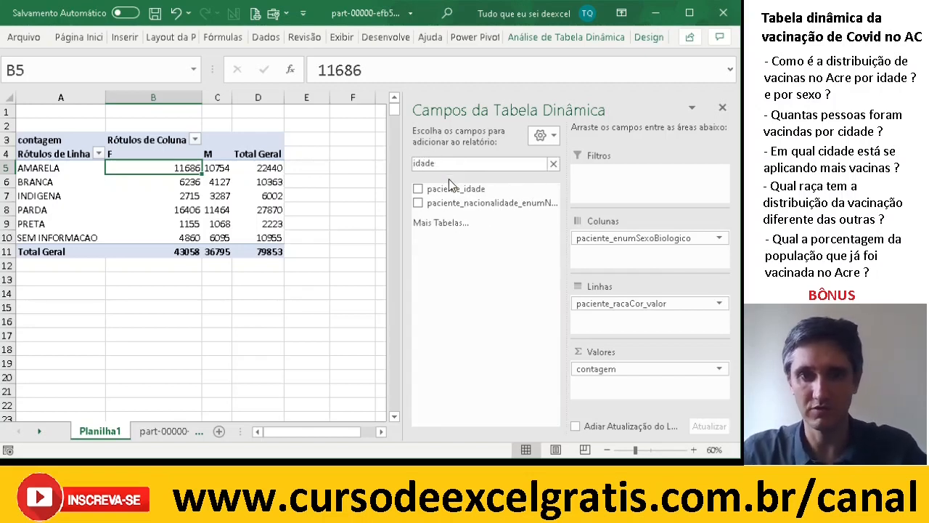
left_click_drag(439, 188, 580, 304)
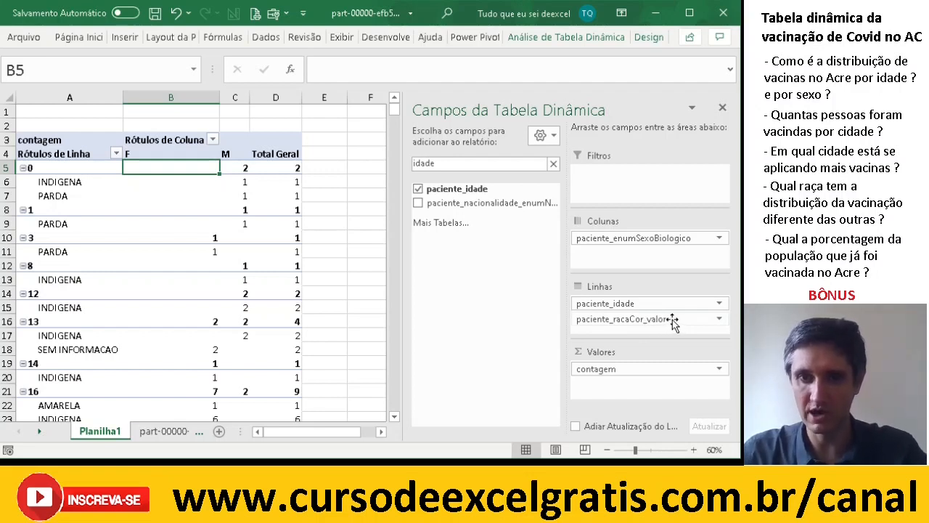
left_click_drag(673, 324, 656, 187)
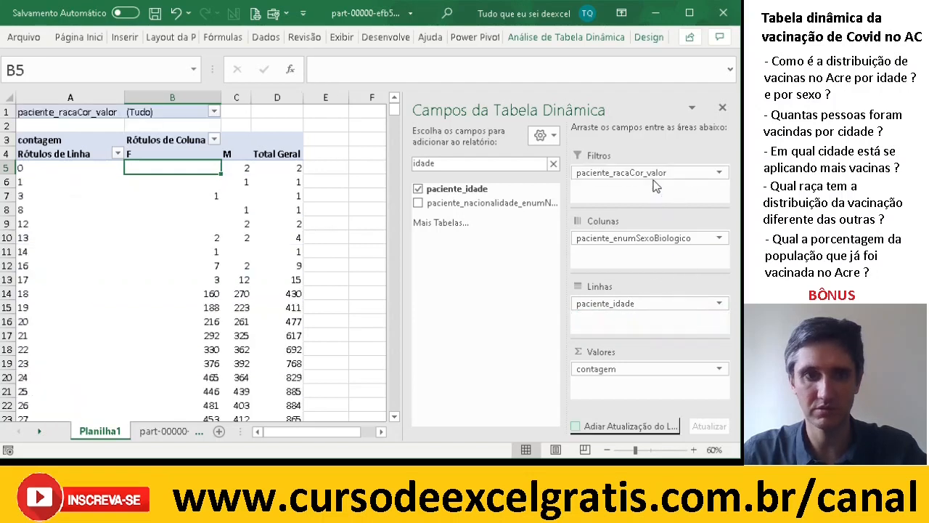
Filter the pivot table to race AMARELA and look through the F and M counts by age
left_click(215, 111)
left_click(80, 157)
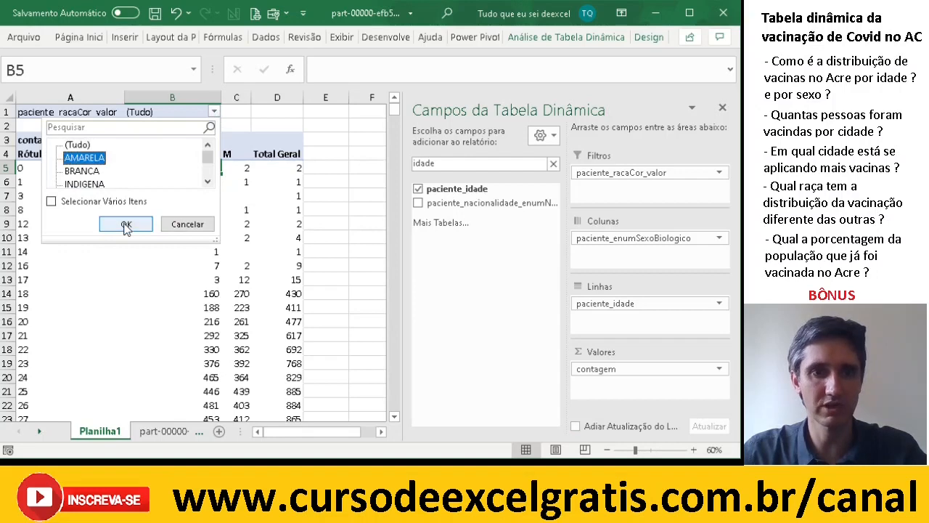
left_click(126, 225)
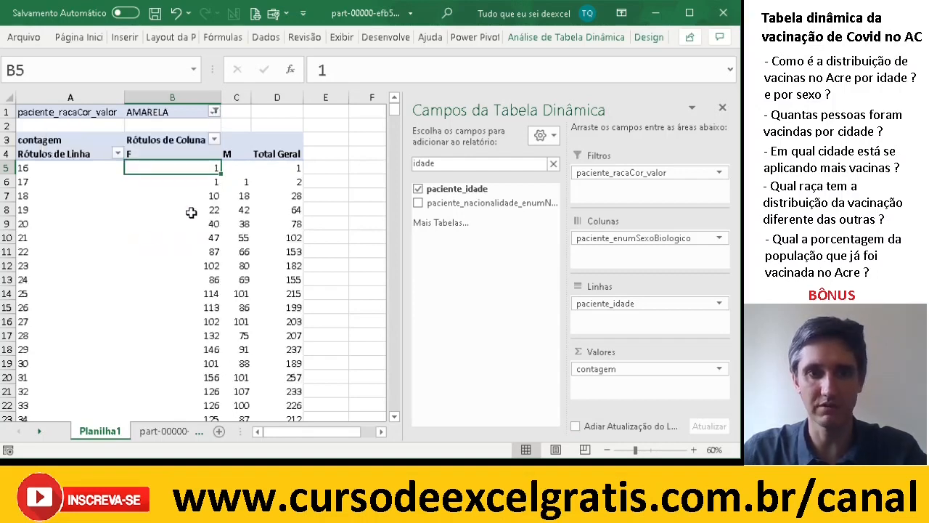
scroll(231, 334, "down", 8)
scroll(230, 334, "up", 8)
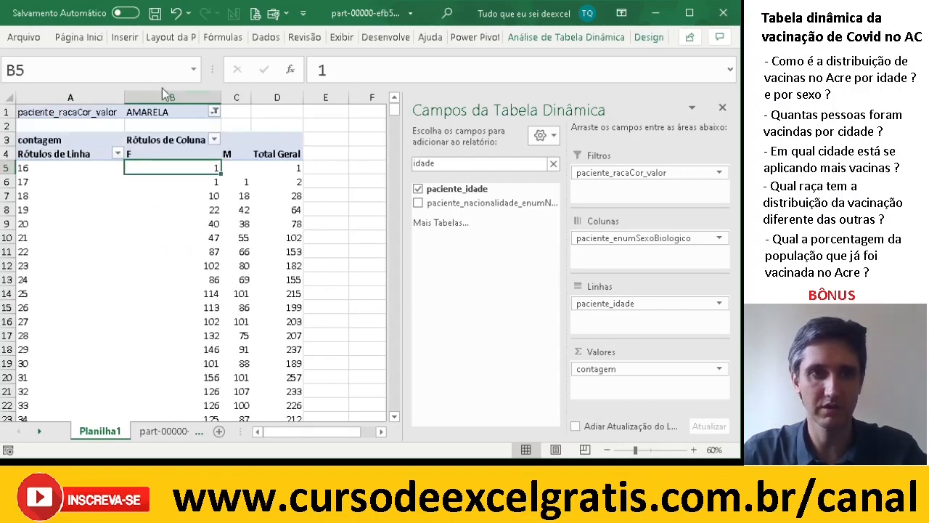
Change the race filter to BRANCA and look through the F and M counts by age
left_click(215, 112)
left_click(82, 170)
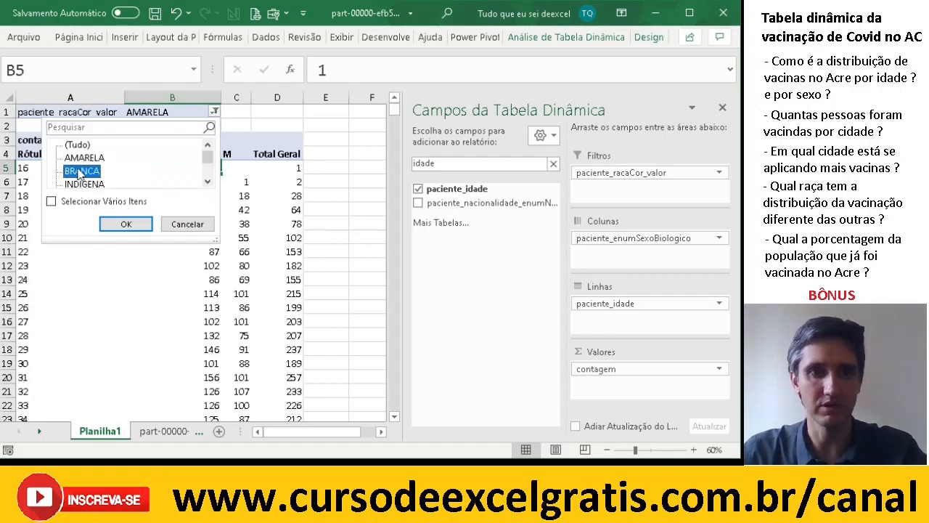
left_click(127, 225)
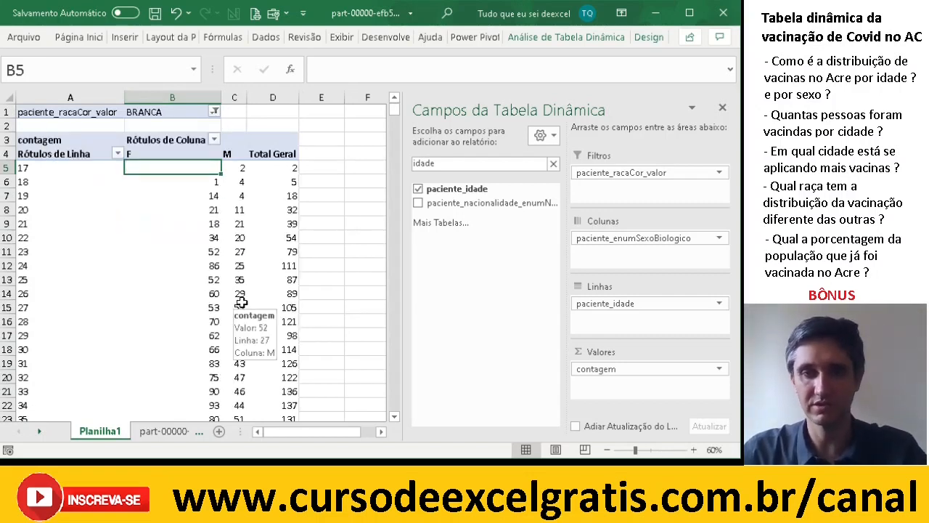
left_click(193, 183)
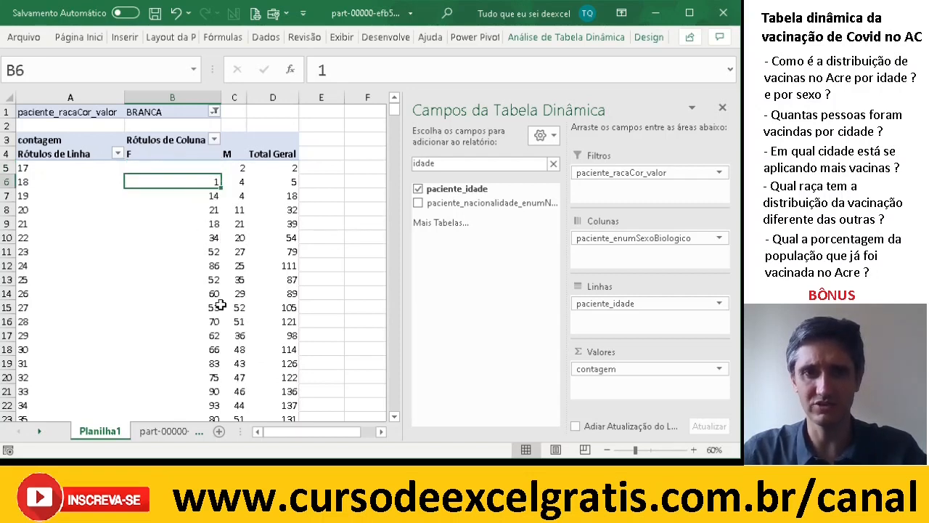
mouse_move(185, 309)
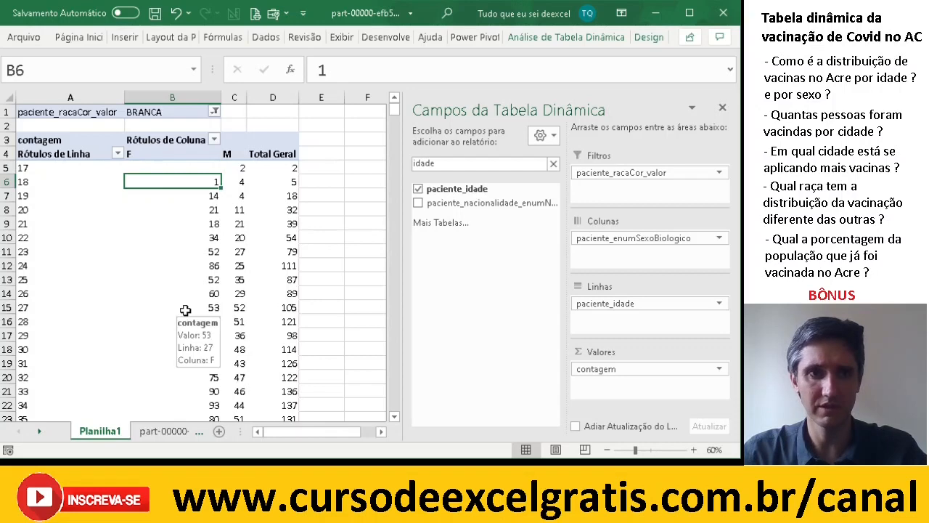
scroll(194, 248, "down", 5)
scroll(194, 248, "down", 2)
scroll(194, 248, "up", 3)
scroll(202, 273, "up", 4)
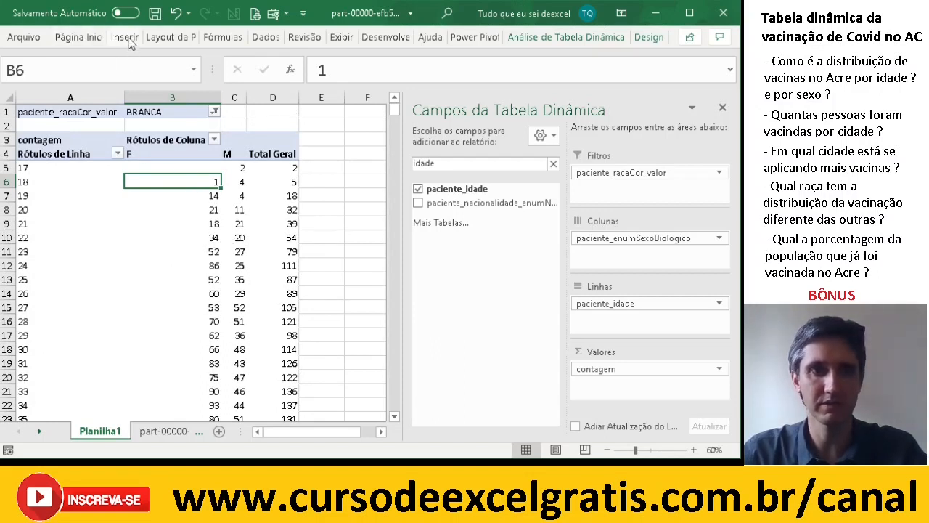
Keep the ribbon expanded and insert a clustered column PivotChart of the BRANCA vaccination counts by age and sex
left_click(566, 37)
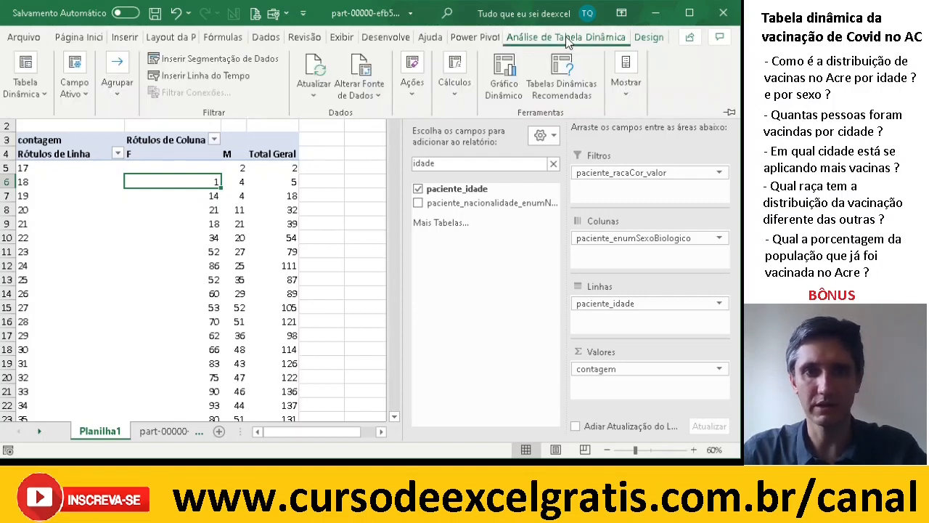
left_click(188, 212)
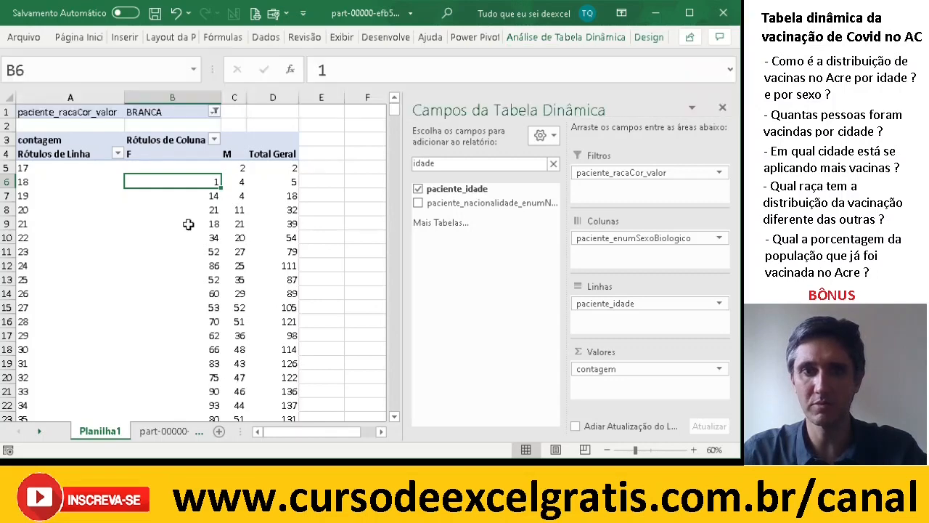
left_click(190, 210)
left_click(540, 40)
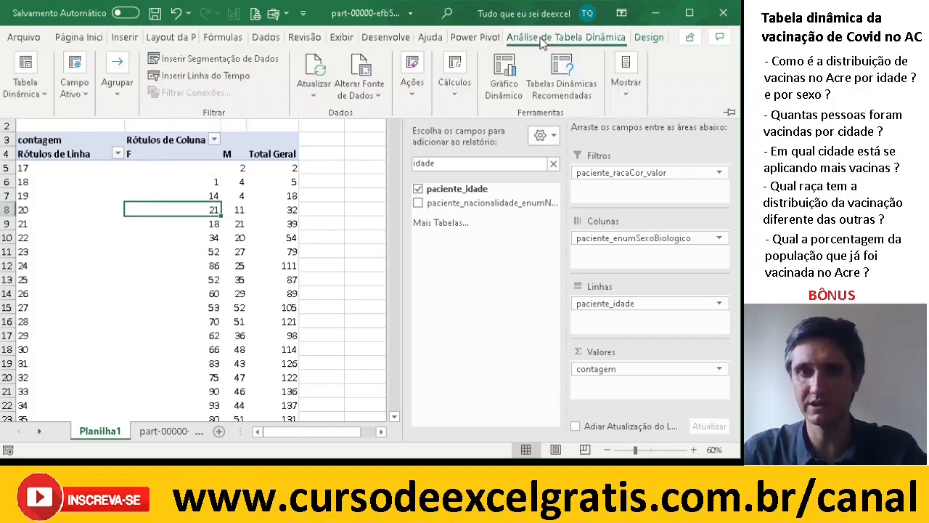
left_click(728, 111)
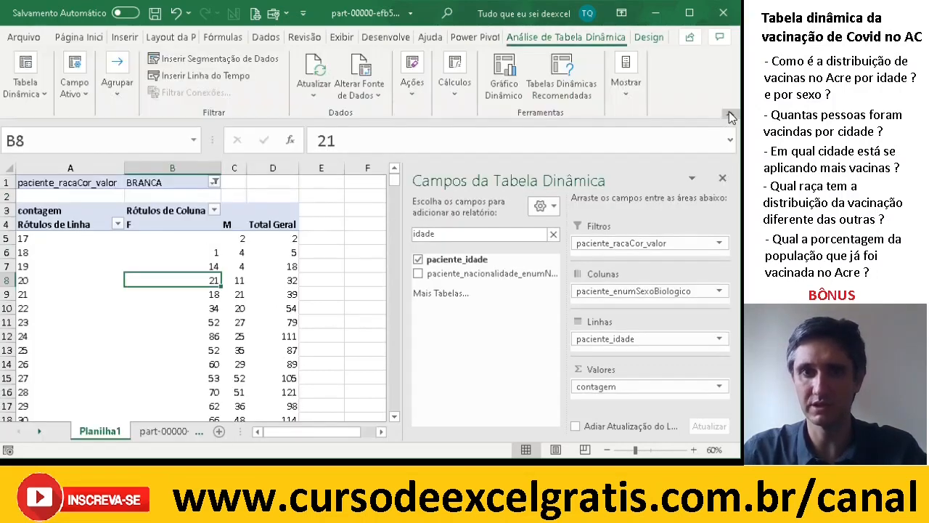
left_click(504, 88)
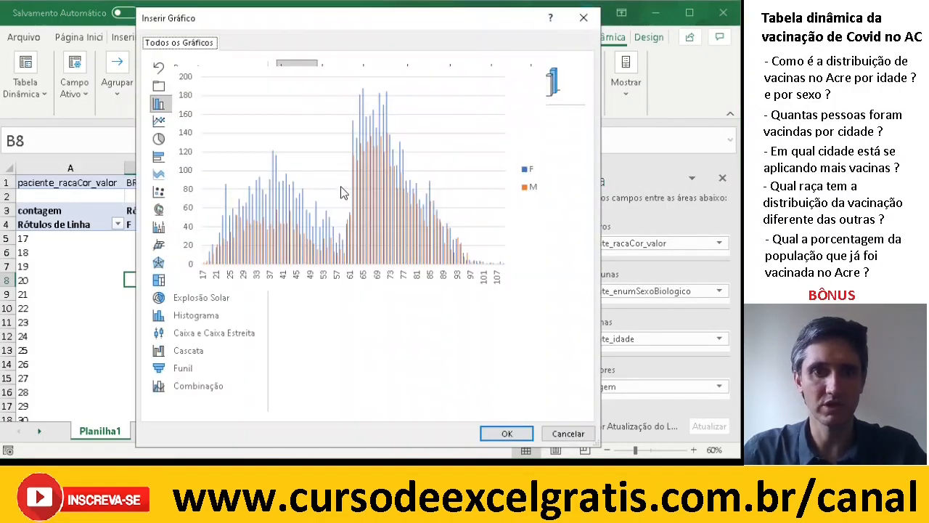
left_click(506, 434)
Reposition the PivotChart and enlarge it to about 292 mm wide and 158 mm high
left_click_drag(245, 334, 304, 354)
left_click_drag(401, 229, 541, 230)
left_click_drag(344, 277, 471, 234)
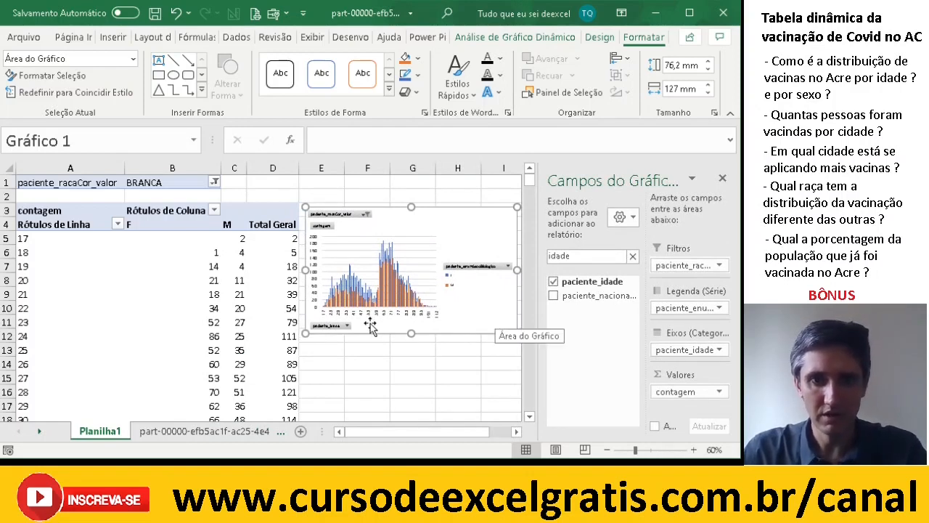
left_click_drag(305, 267, 29, 247)
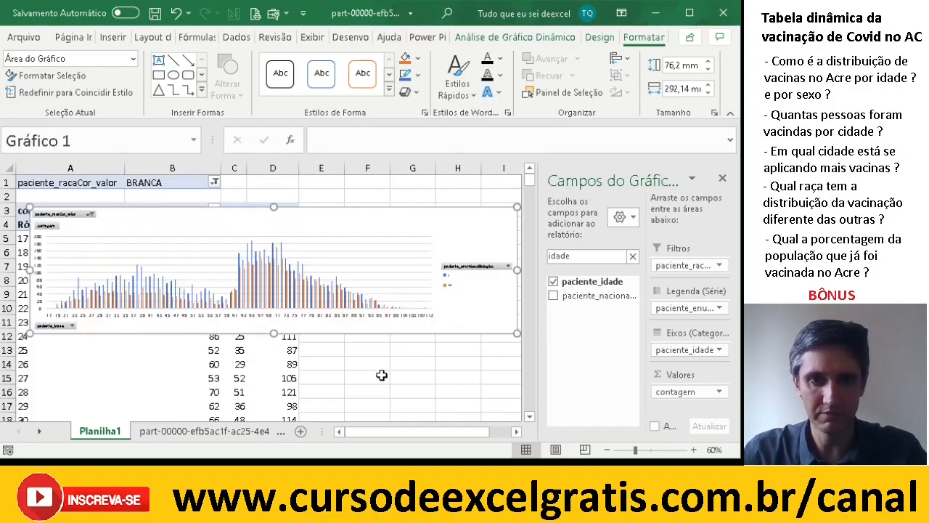
left_click_drag(274, 333, 279, 427)
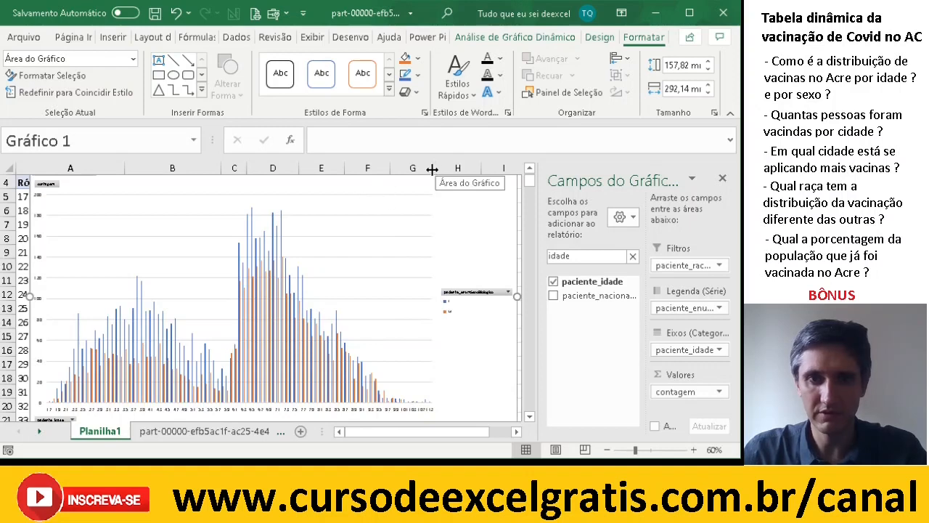
Collapse the ribbon and stretch the PivotChart further down over the sheet
left_click(731, 113)
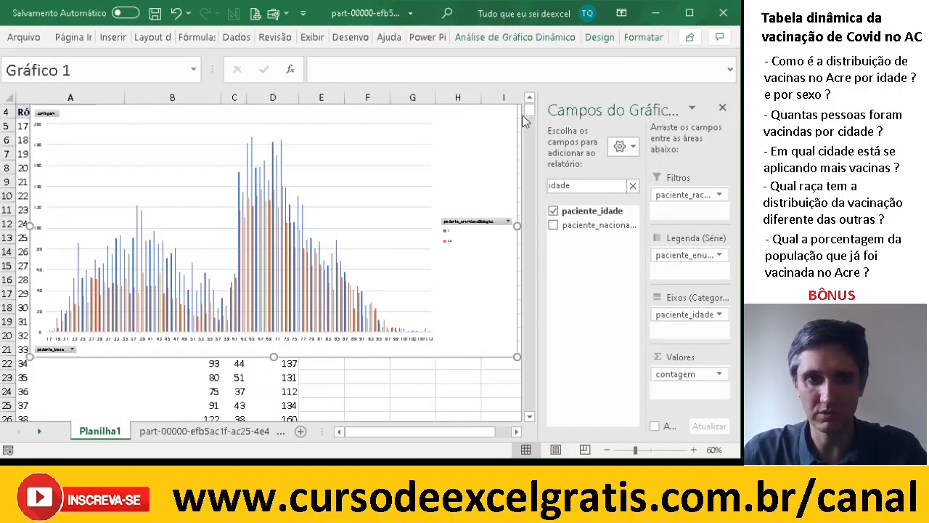
left_click_drag(277, 355, 283, 418)
left_click_drag(515, 240, 518, 240)
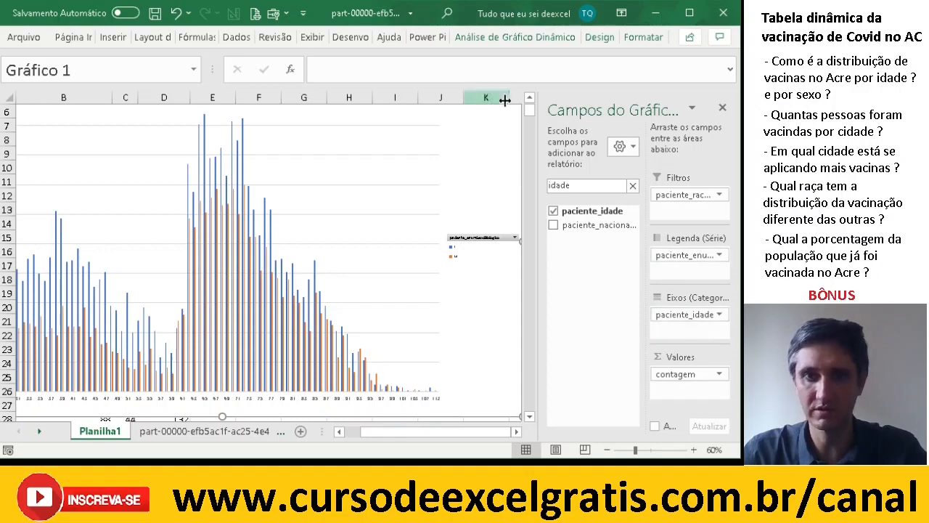
Shift the plot area inside the PivotChart and resize it from its upper-left corner
left_click(129, 164)
left_click_drag(129, 164, 217, 164)
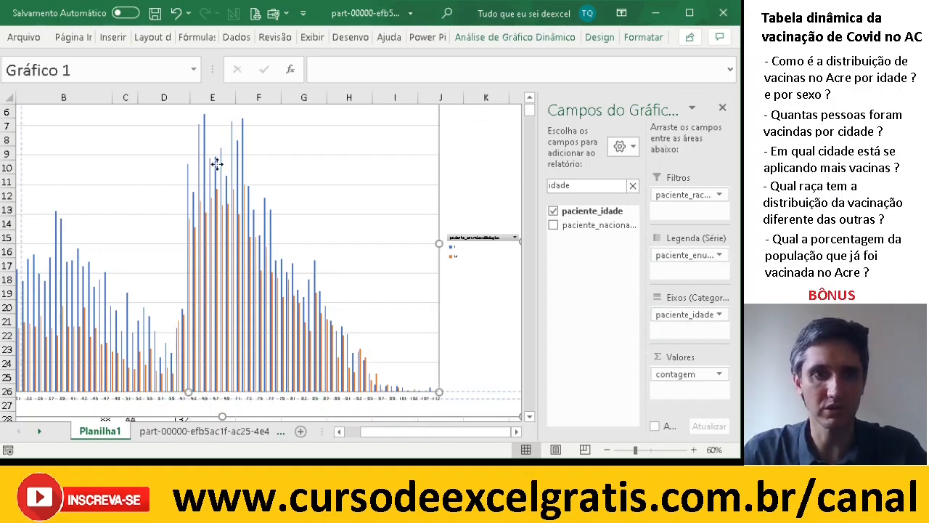
left_click_drag(95, 161, 208, 171)
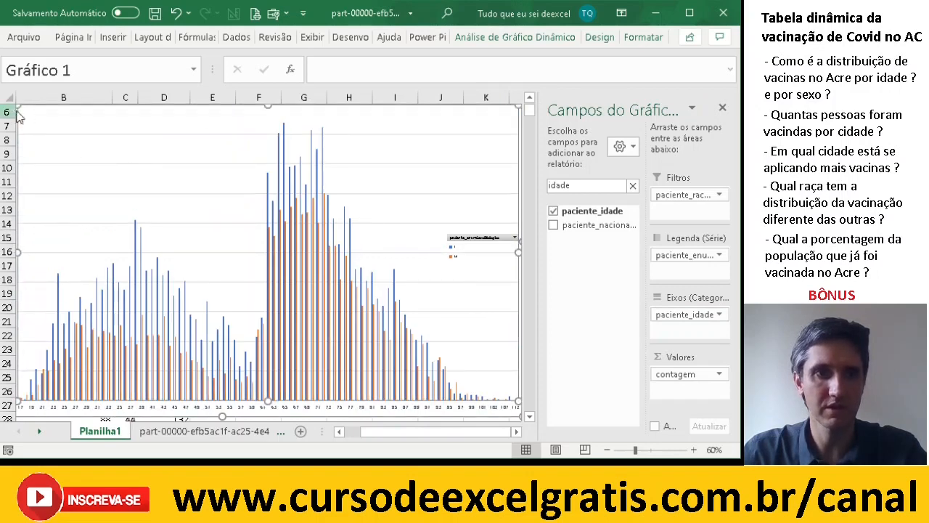
left_click_drag(21, 105, 140, 182)
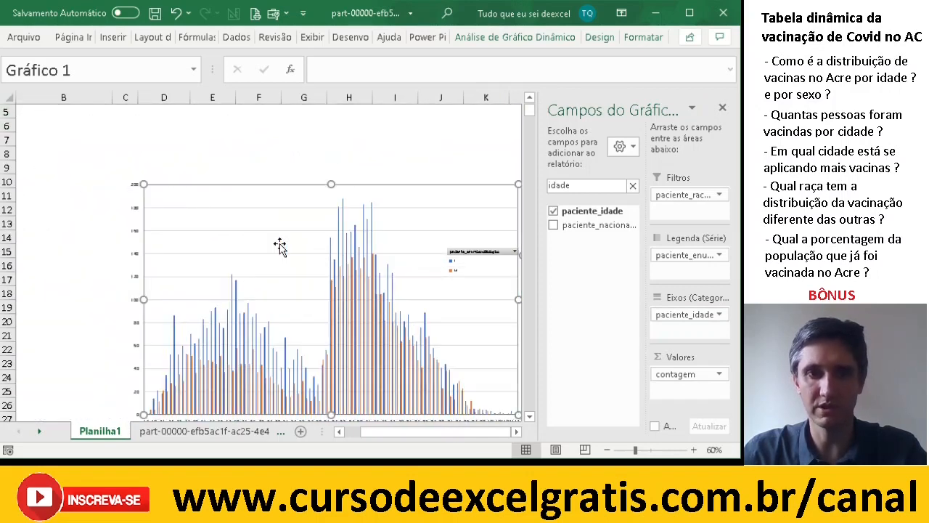
Delete the PivotChart that covers the pivot table
left_click(352, 432)
left_click_drag(529, 111, 529, 98)
left_click(55, 125)
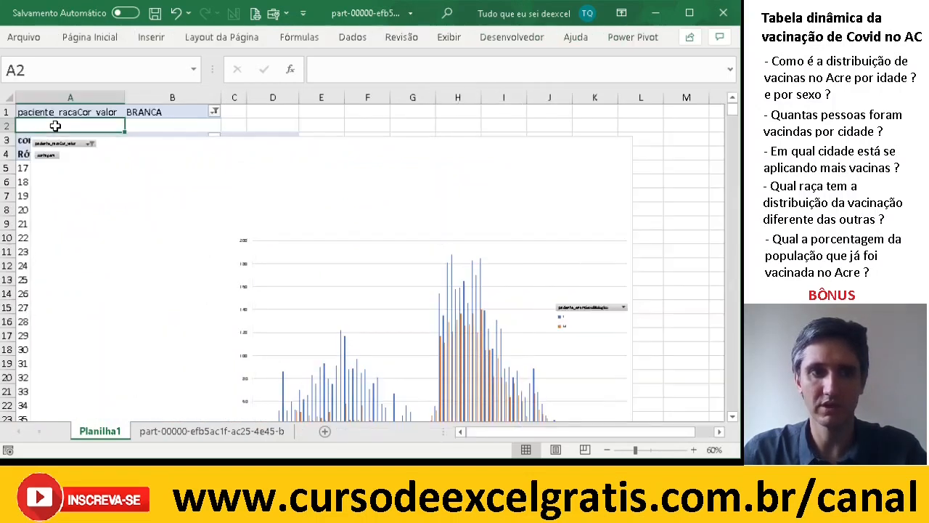
left_click(22, 183)
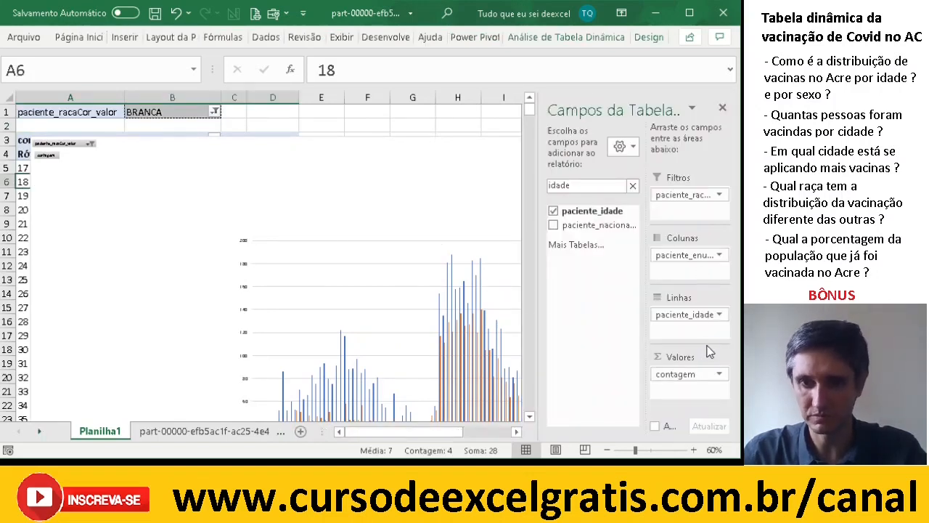
left_click(119, 177)
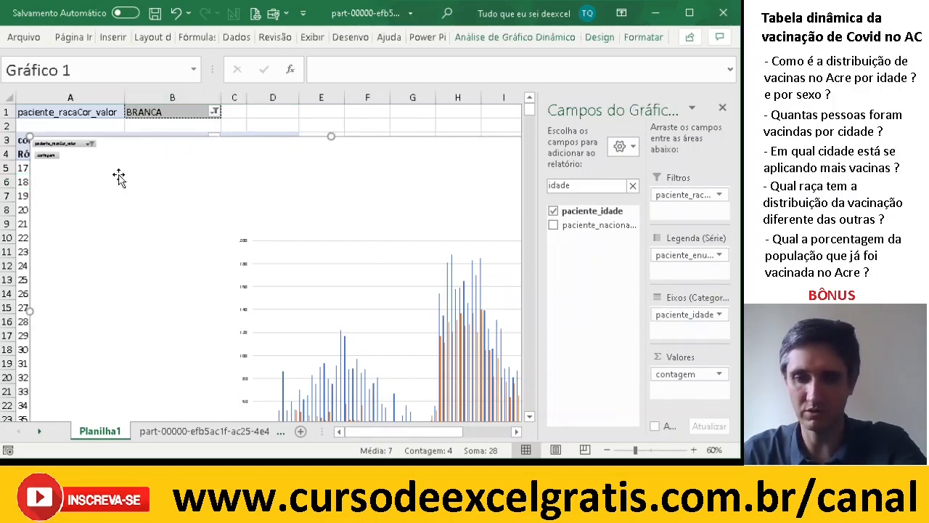
key("Delete")
Remove paciente_enumSexoBiologico from the pivot table's Columns area
left_click(85, 184)
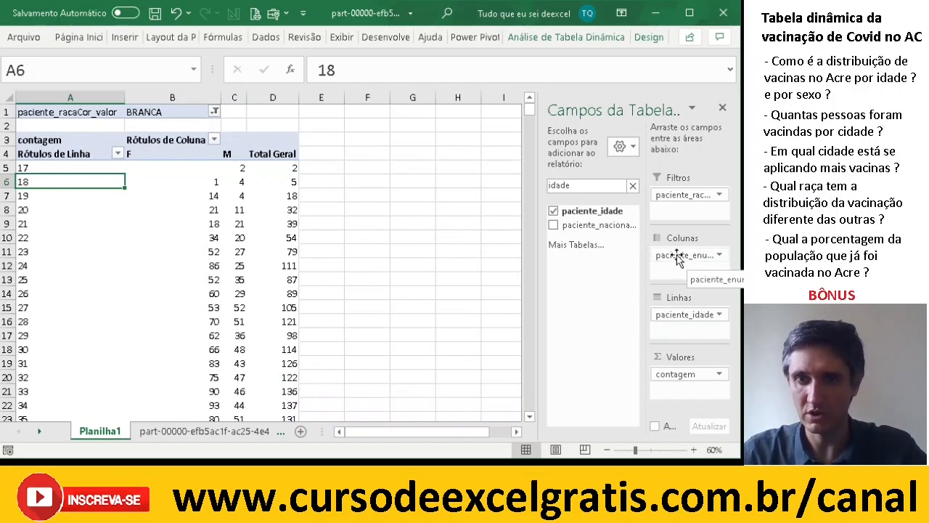
left_click_drag(679, 258, 395, 179)
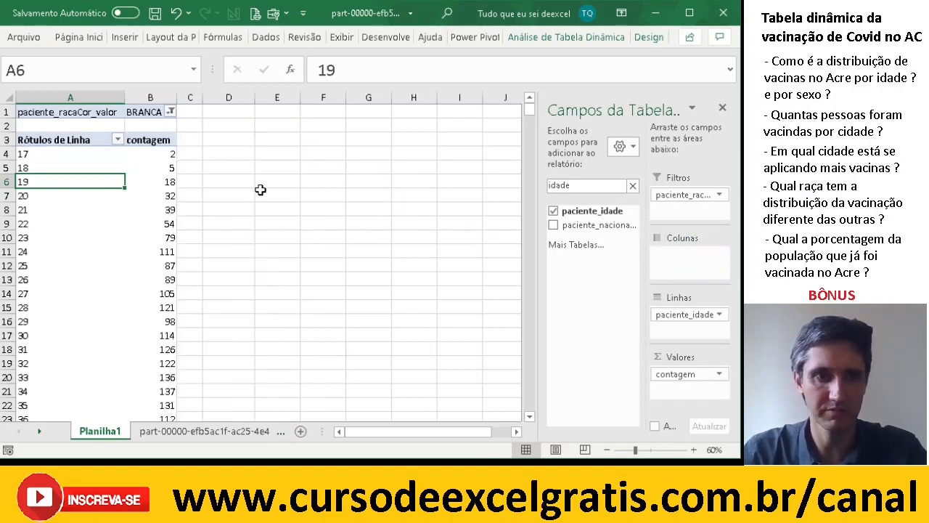
Insert a clustered column (Coluna Agrupada) PivotChart based on the age pivot table
left_click(125, 37)
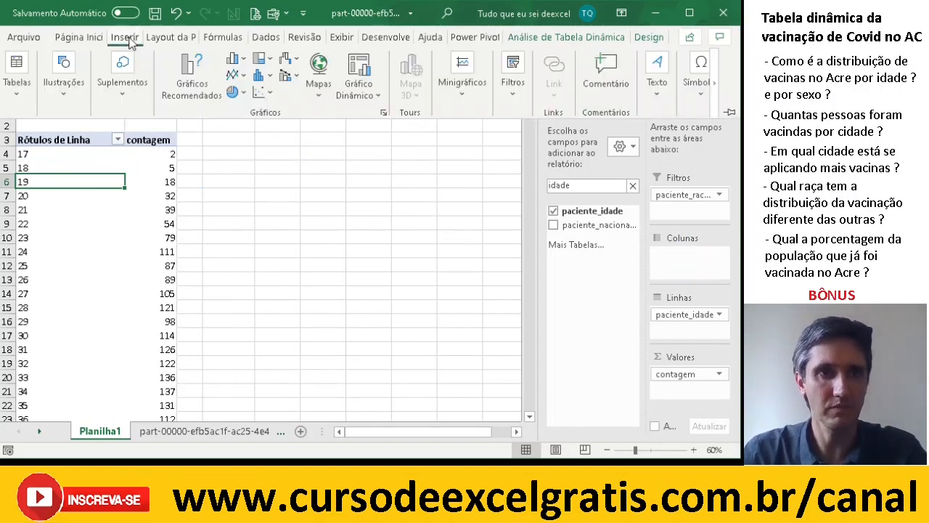
left_click(565, 39)
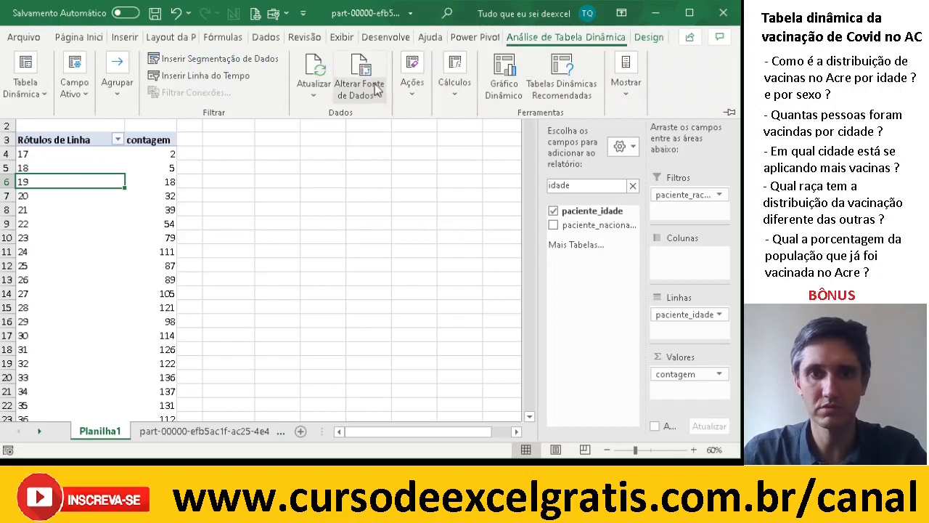
left_click(504, 79)
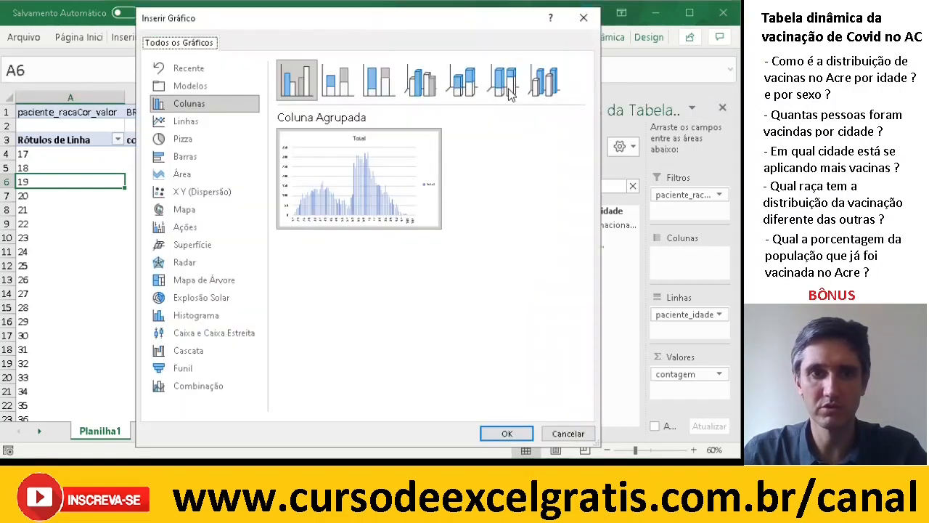
left_click(506, 433)
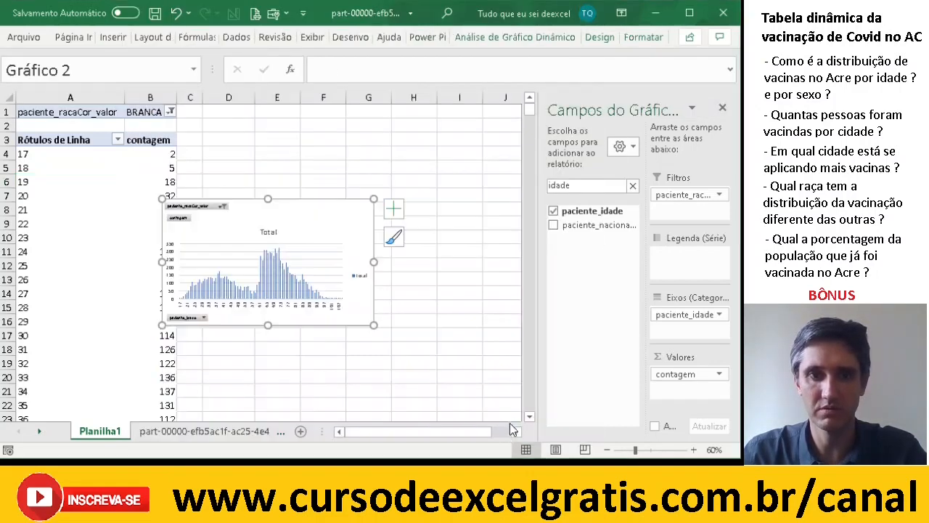
Place the new PivotChart beside the pivot table and enlarge it to span columns C to L, from row 1 to about row 22
left_click_drag(277, 246, 338, 143)
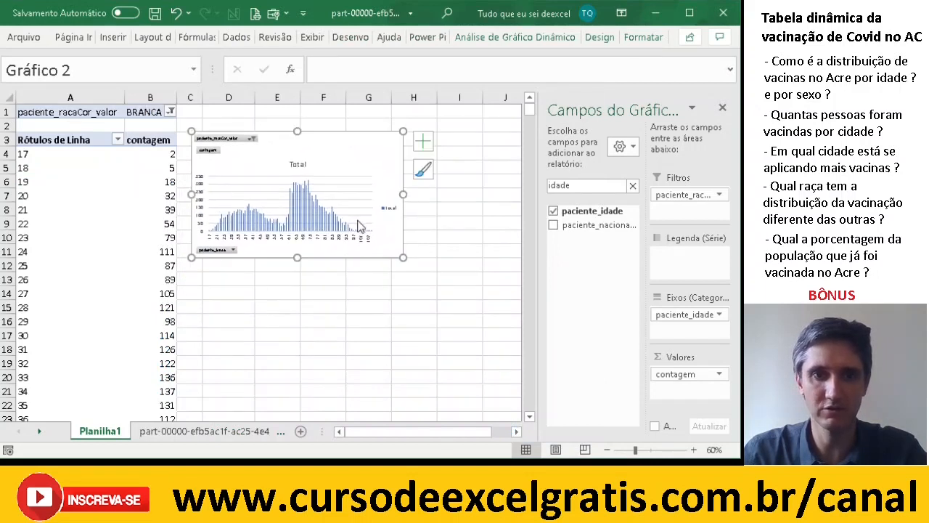
left_click_drag(401, 258, 10, 291)
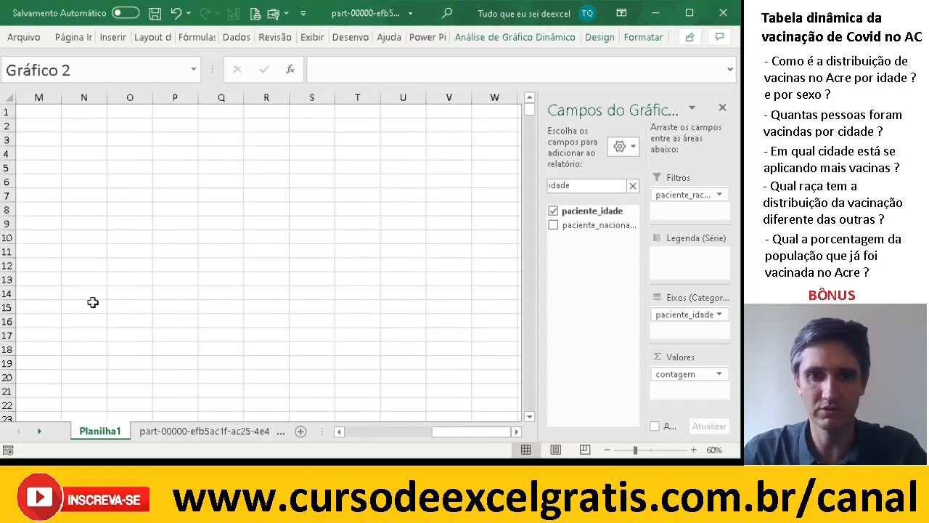
left_click(355, 432)
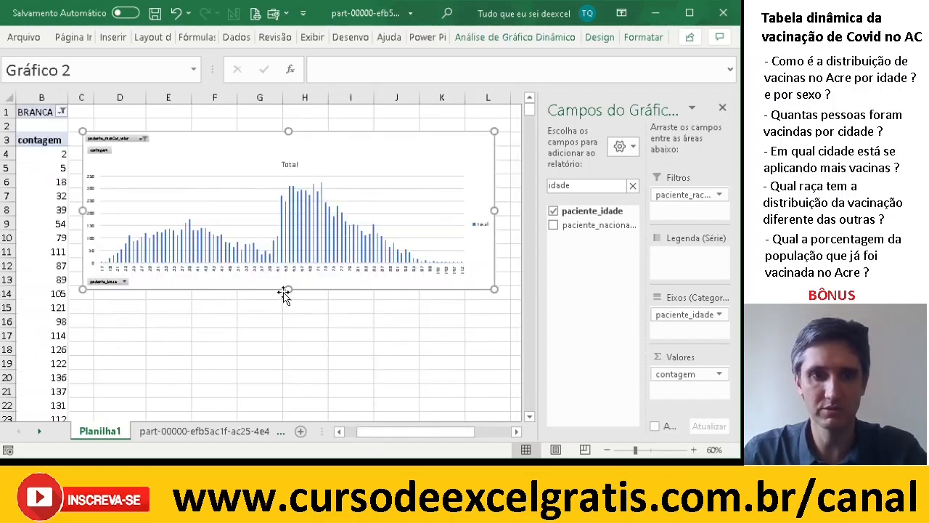
left_click_drag(288, 290, 289, 353)
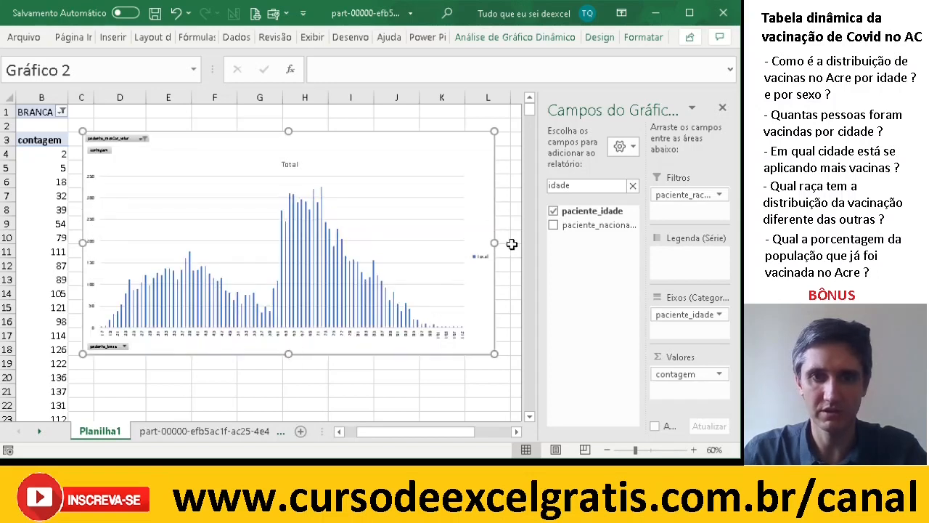
left_click_drag(492, 356, 512, 410)
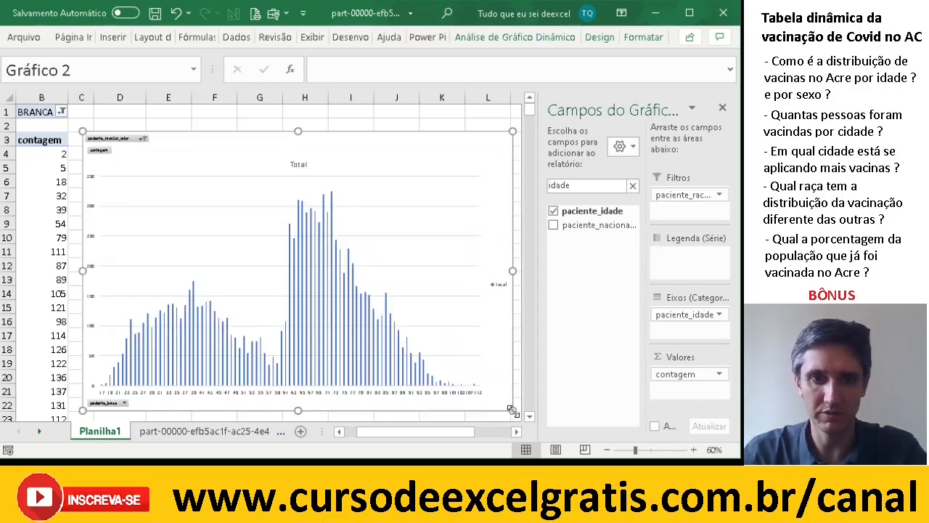
left_click_drag(79, 129, 70, 110)
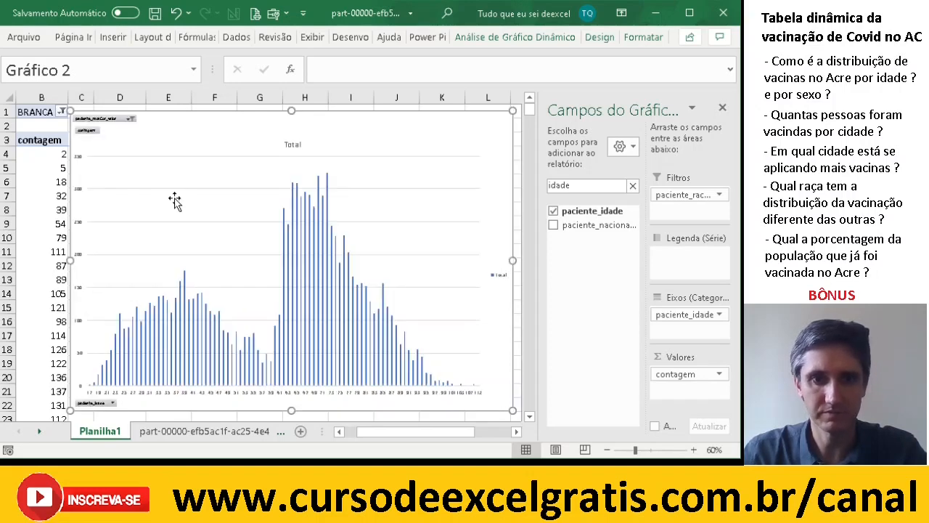
Examine the BRANCA age distribution in the chart, set the sheet zoom to 50% and close the PivotChart field list
left_click(693, 450)
left_click_drag(386, 428, 397, 431)
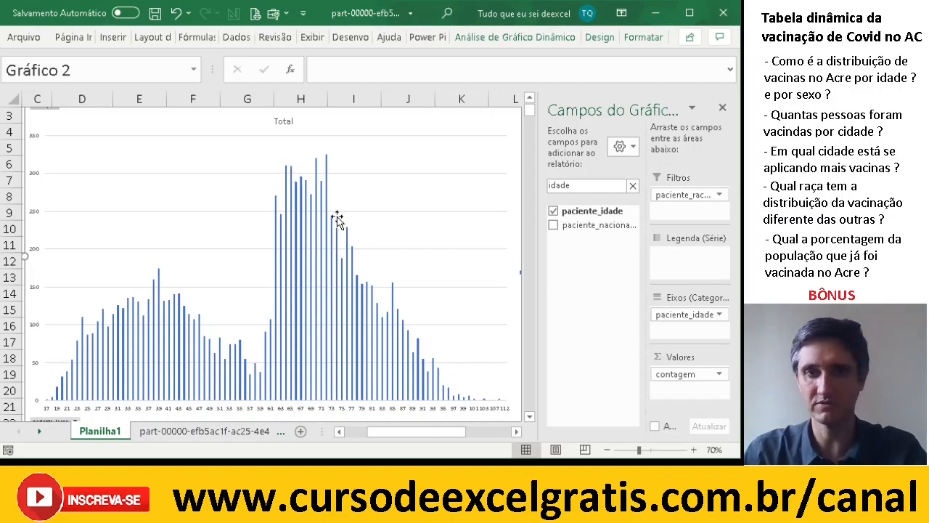
mouse_move(373, 297)
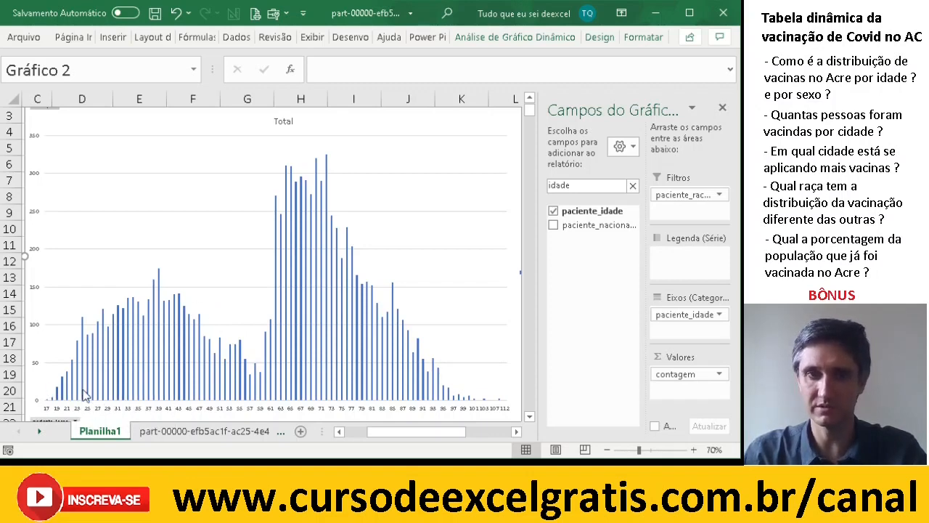
left_click_drag(378, 431, 357, 432)
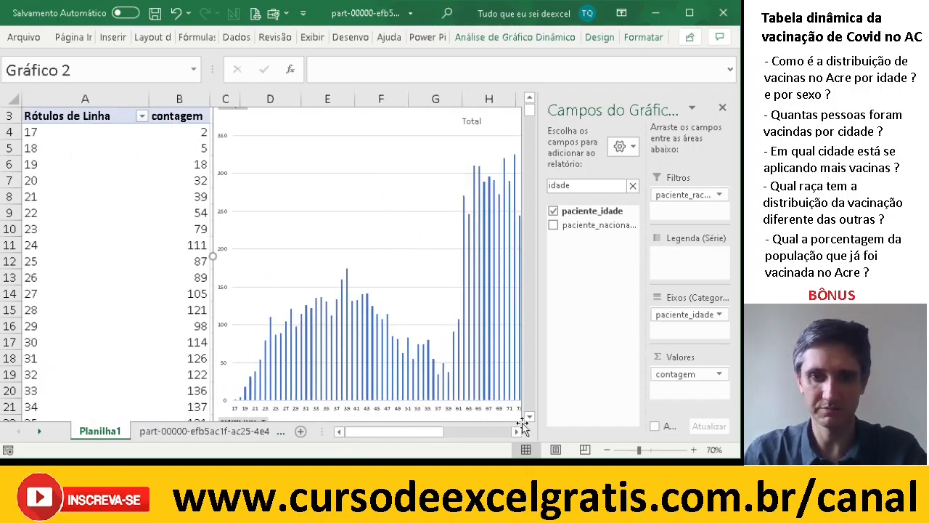
left_click(607, 449)
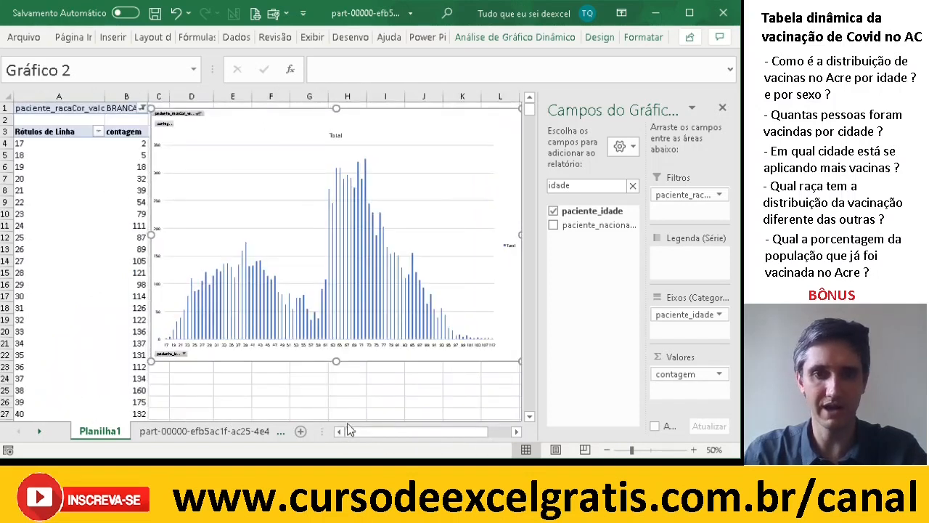
left_click(723, 110)
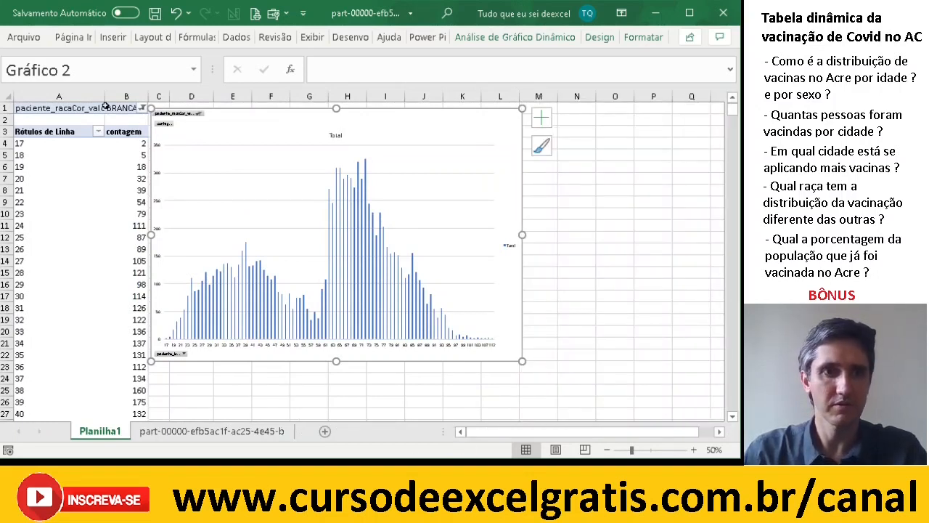
Filter paciente_racaCor_valor to AMARELA and back to BRANCA to compare their age distributions in the chart
left_click(142, 108)
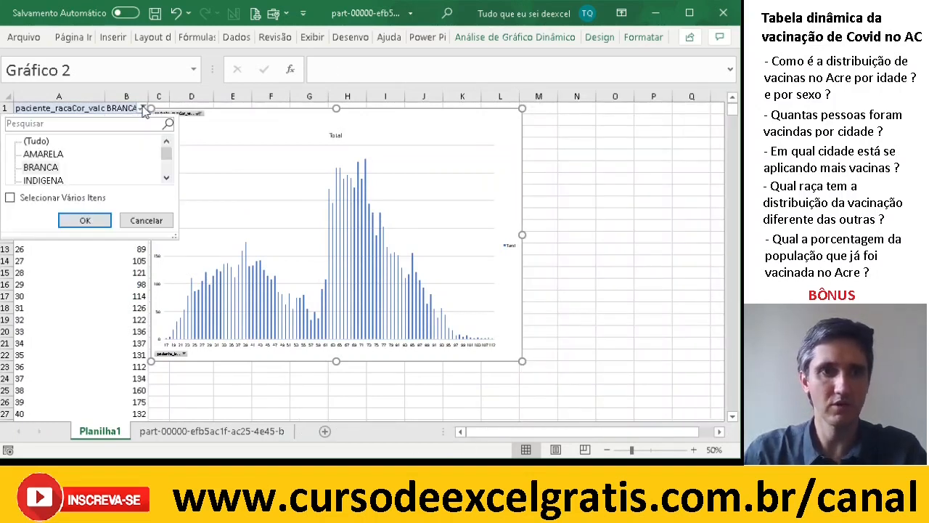
left_click(44, 155)
left_click(82, 220)
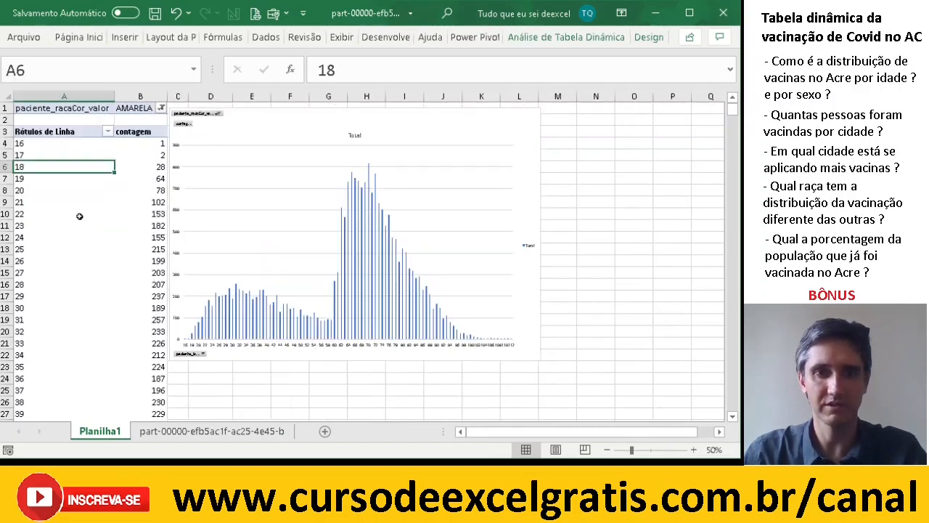
left_click(162, 108)
left_click(36, 167)
left_click(83, 220)
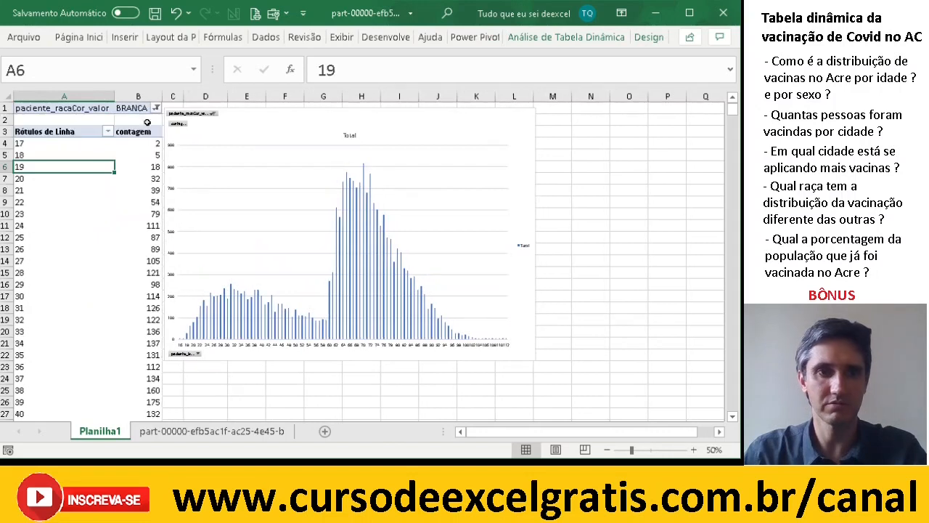
Filter paciente_racaCor_valor to PARDA to view that race's age distribution in the chart
left_click(156, 108)
left_click(166, 179)
left_click(166, 180)
left_click(37, 168)
left_click(80, 220)
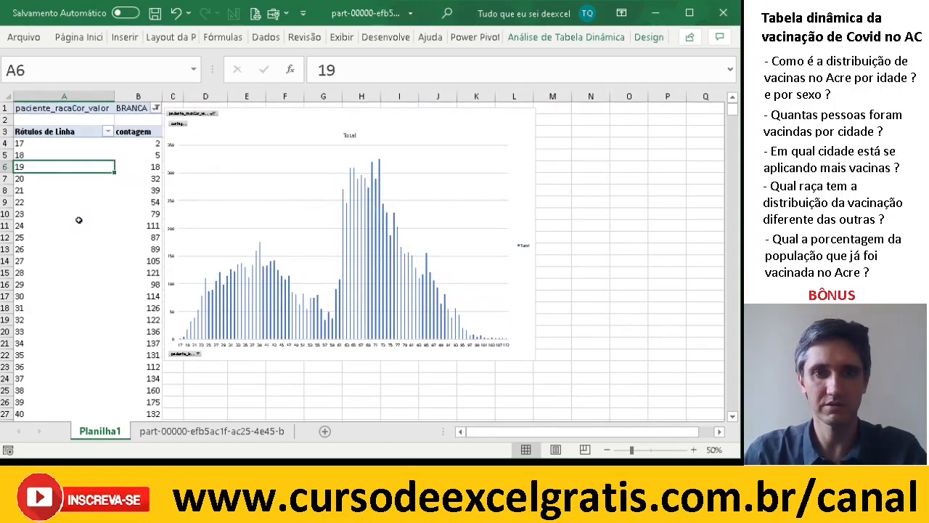
Filter paciente_racaCor_valor to PRETA to view that race's age distribution in the chart
left_click(152, 108)
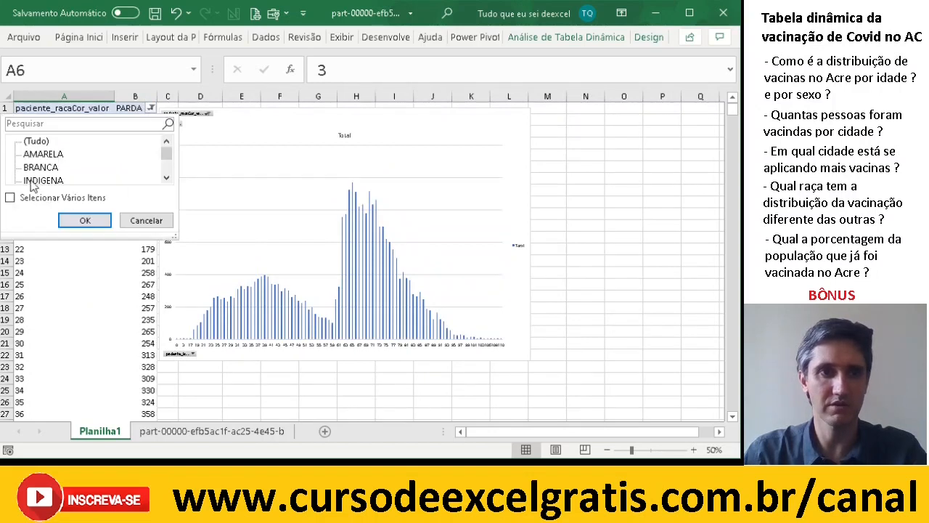
left_click(166, 180)
left_click(167, 179)
left_click(166, 180)
left_click(166, 179)
left_click(36, 154)
left_click(80, 221)
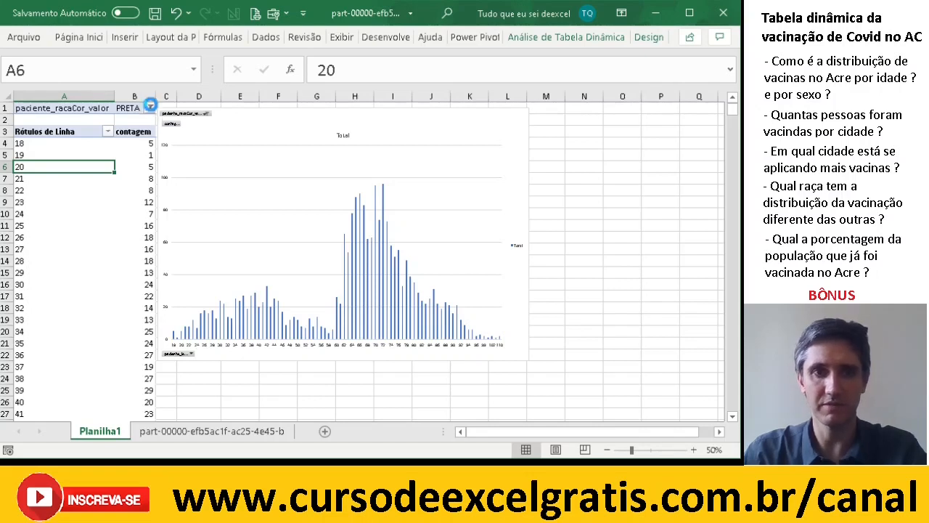
Filter paciente_racaCor_valor to INDIGENA and examine the shape of its age distribution in the chart
left_click(150, 108)
left_click(52, 183)
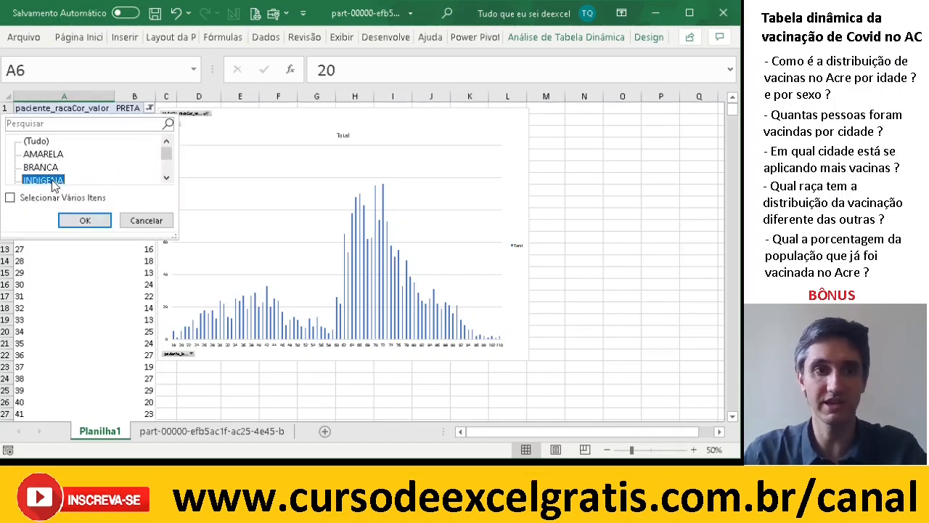
left_click(85, 221)
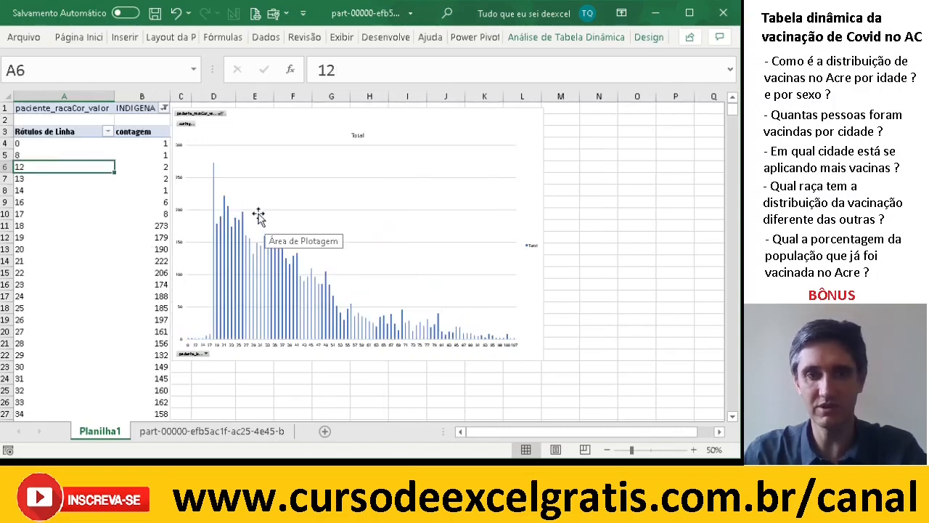
mouse_move(214, 190)
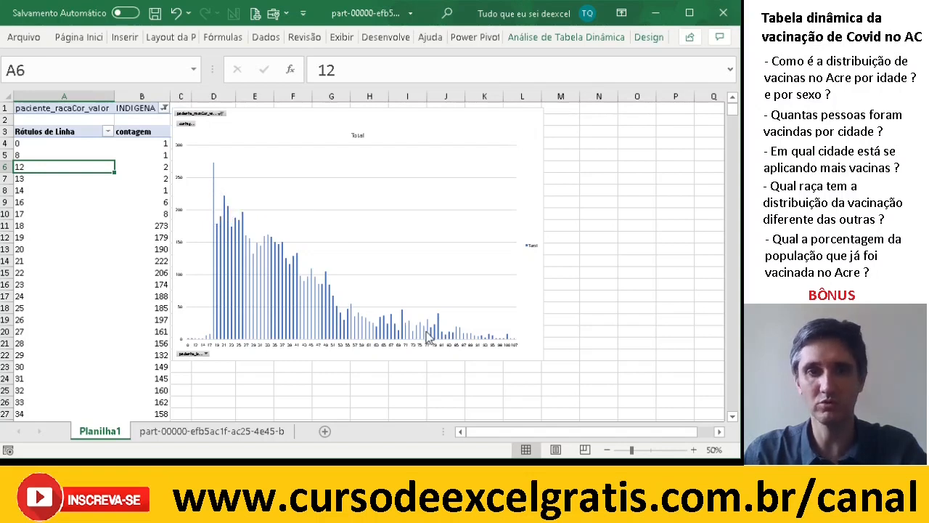
mouse_move(428, 337)
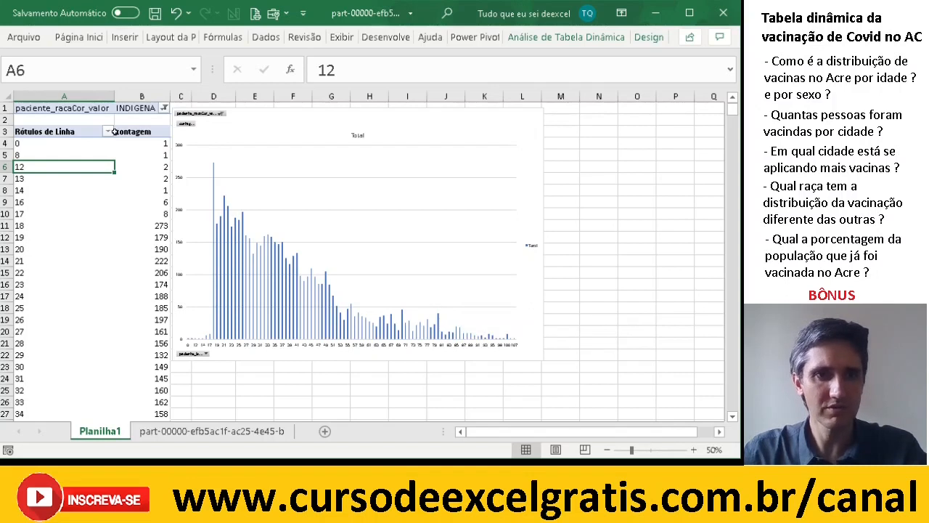
Set the paciente_racaCor_valor report filter back to BRANCA
left_click(166, 108)
left_click(41, 167)
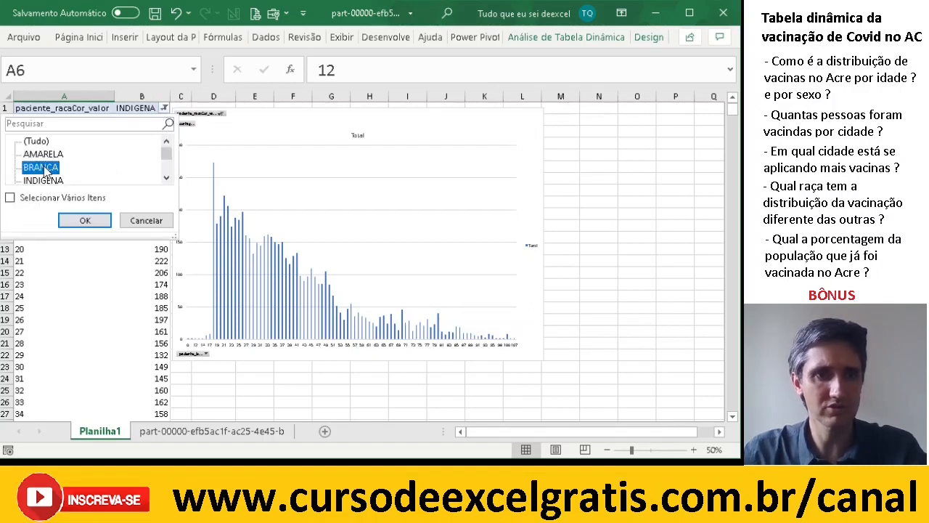
left_click(94, 226)
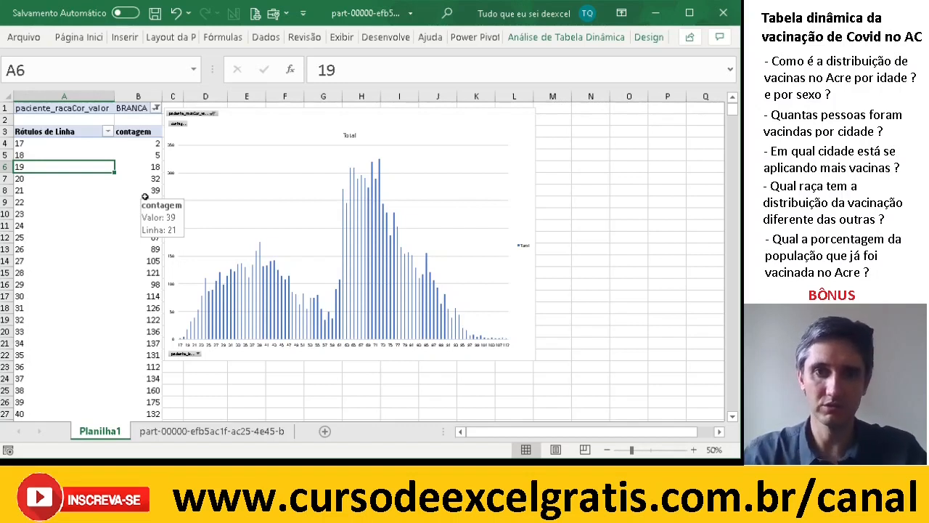
Move the PivotChart down the sheet so it starts at row 10, leaving free space above it
left_click(145, 180)
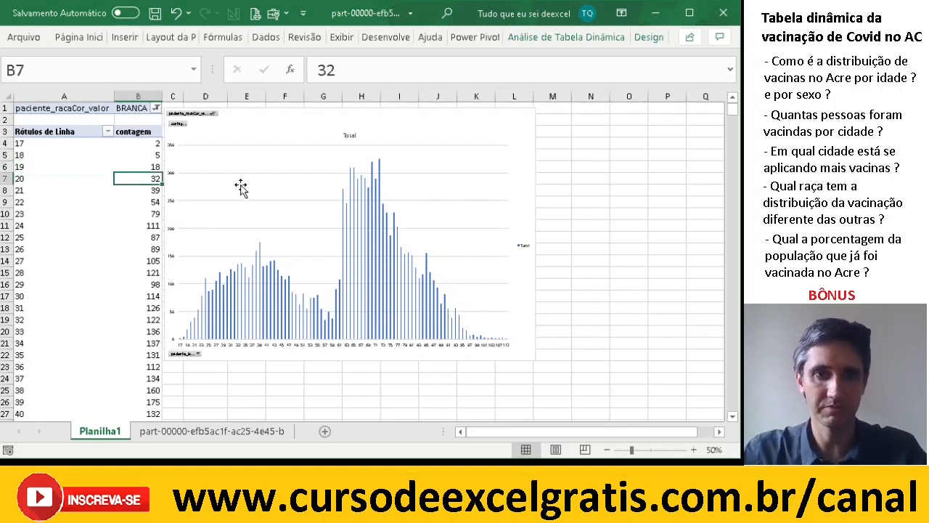
left_click(582, 42)
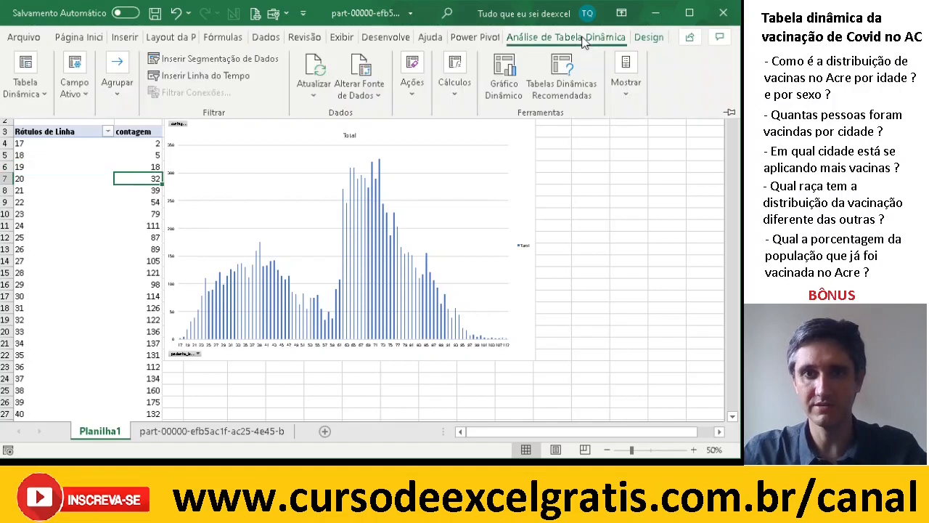
left_click(276, 171)
left_click_drag(440, 117, 438, 224)
Insert a slicer for paciente_racaCor_valor on the pivot table
left_click(91, 180)
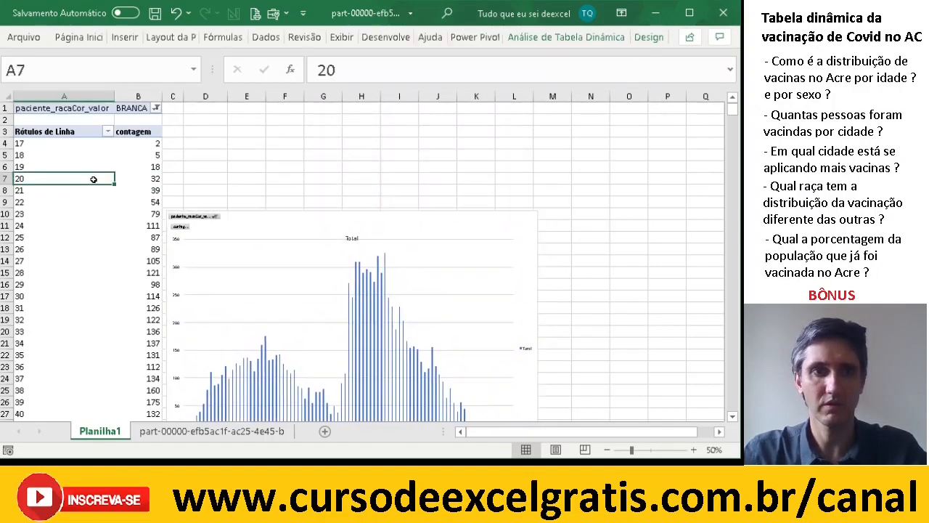
left_click(560, 35)
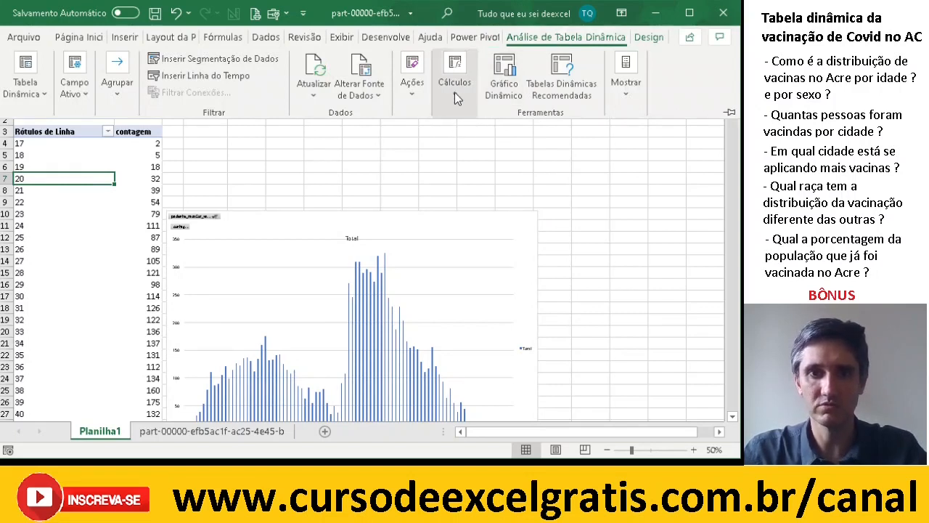
left_click(454, 92)
left_click(413, 98)
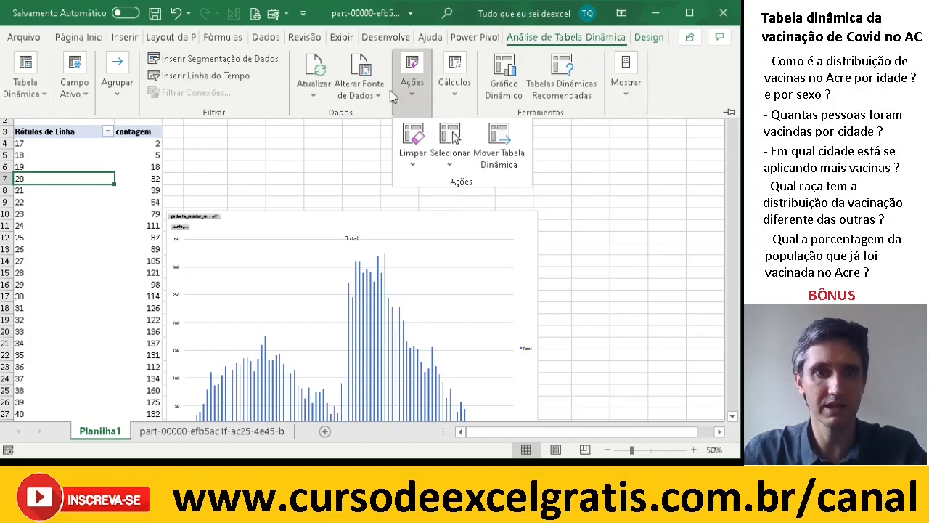
left_click(222, 60)
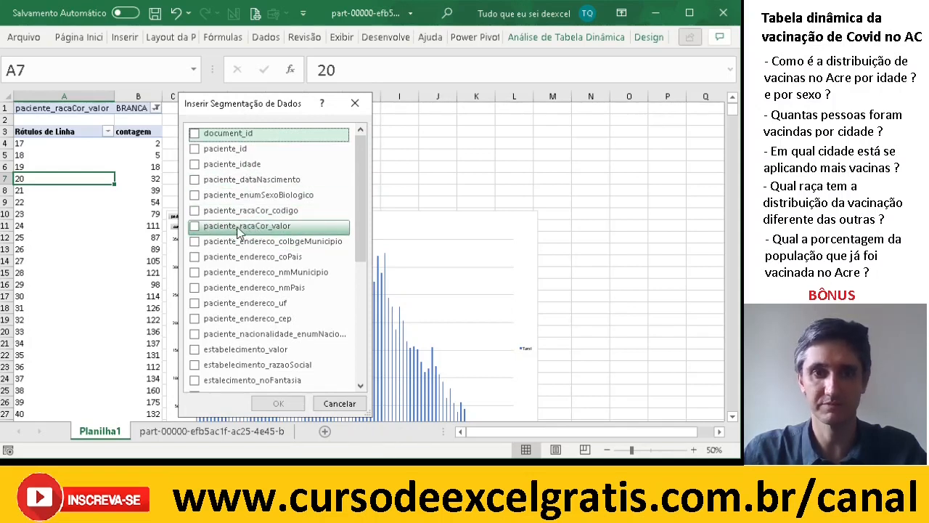
left_click(195, 225)
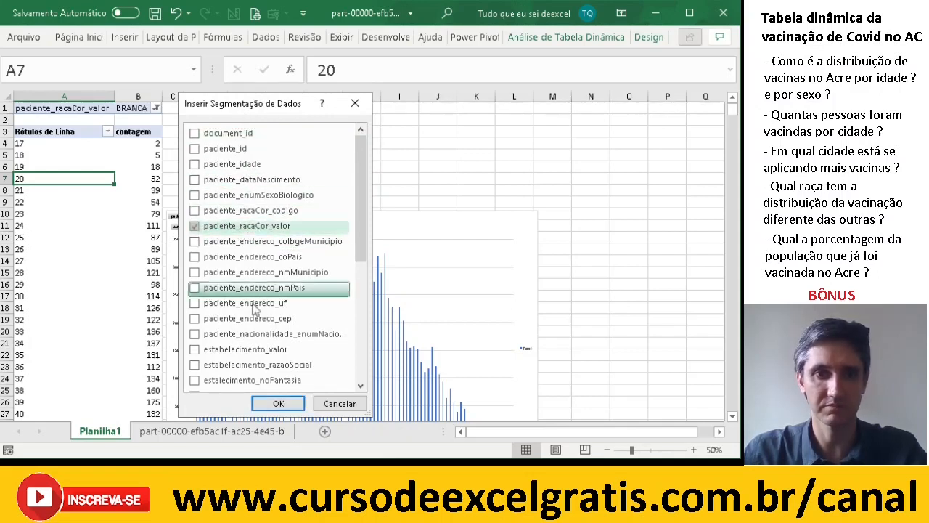
left_click(278, 403)
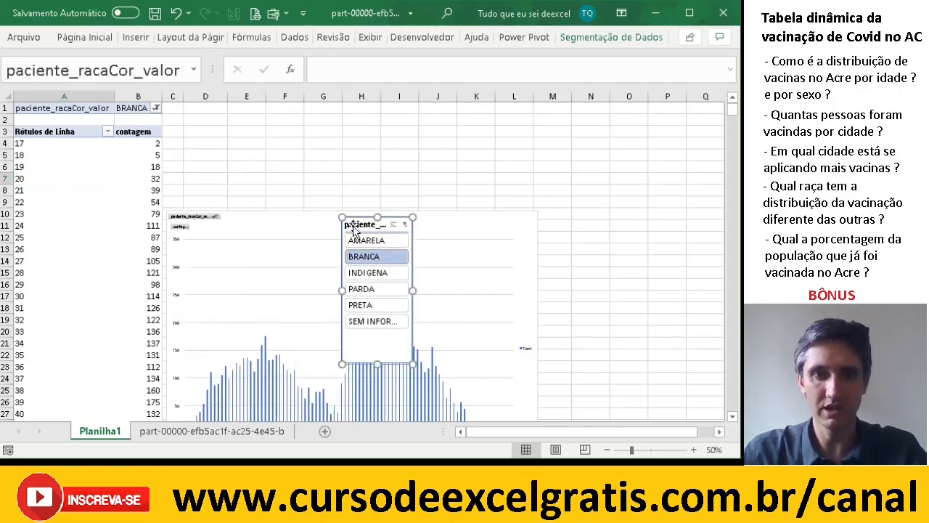
Move the paciente_racaCor_valor slicer up to row 1, just beside the pivot table
left_click_drag(349, 220, 199, 116)
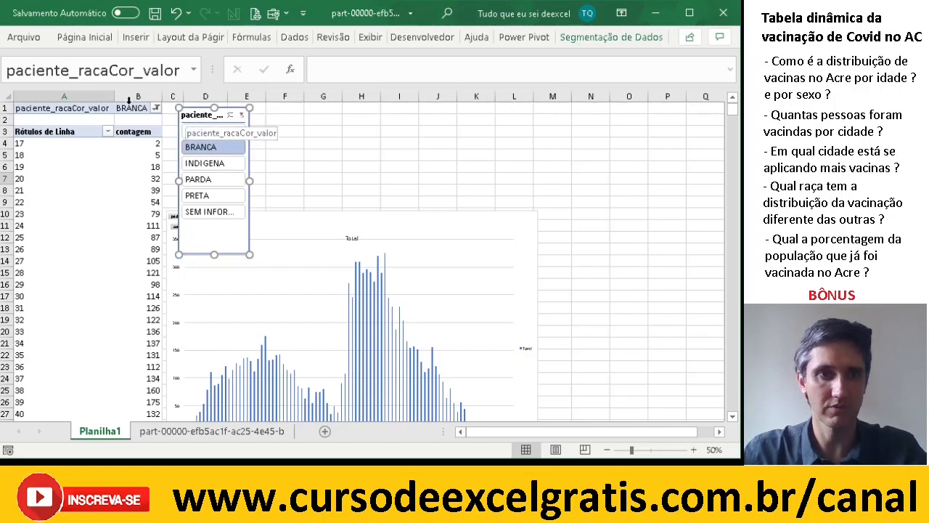
left_click(113, 192)
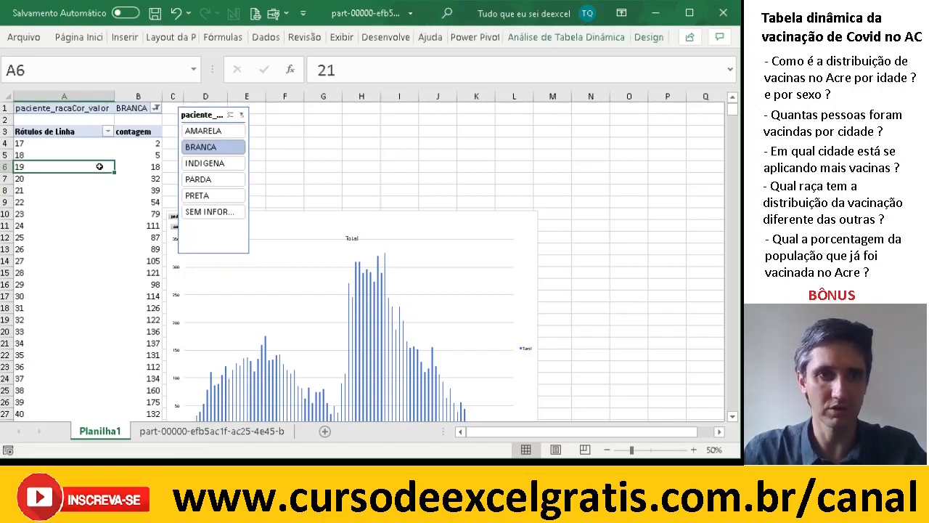
right_click(99, 167)
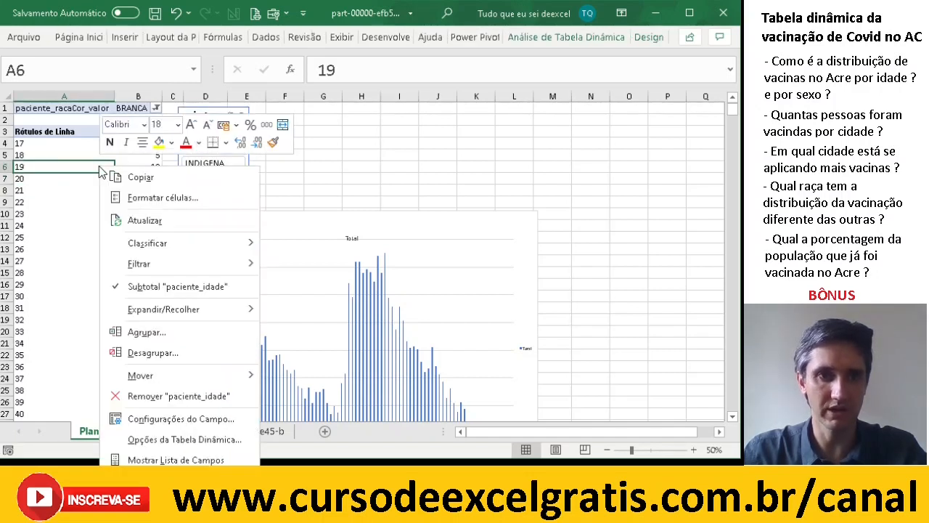
left_click(194, 419)
left_click_drag(153, 206, 405, 169)
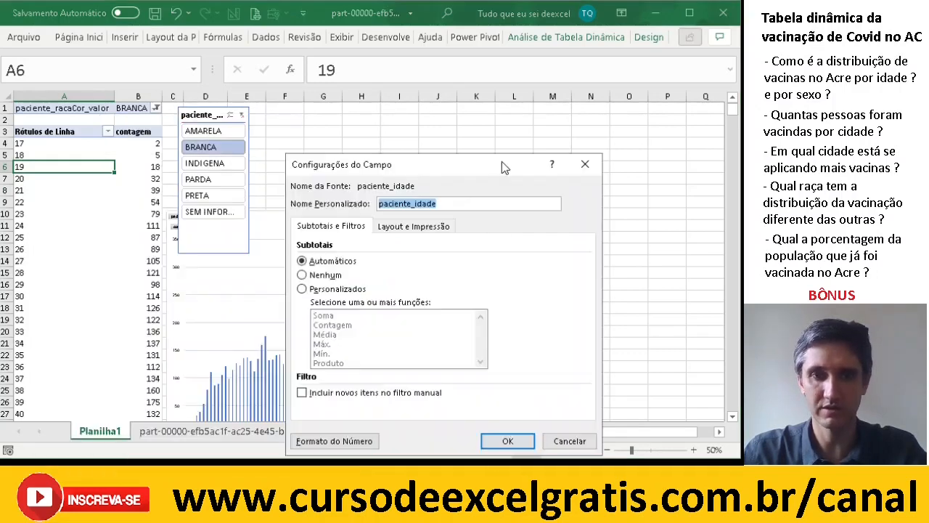
left_click(584, 164)
Display the pivot table's field list and remove paciente_racaCor_valor from the report filters
right_click(69, 201)
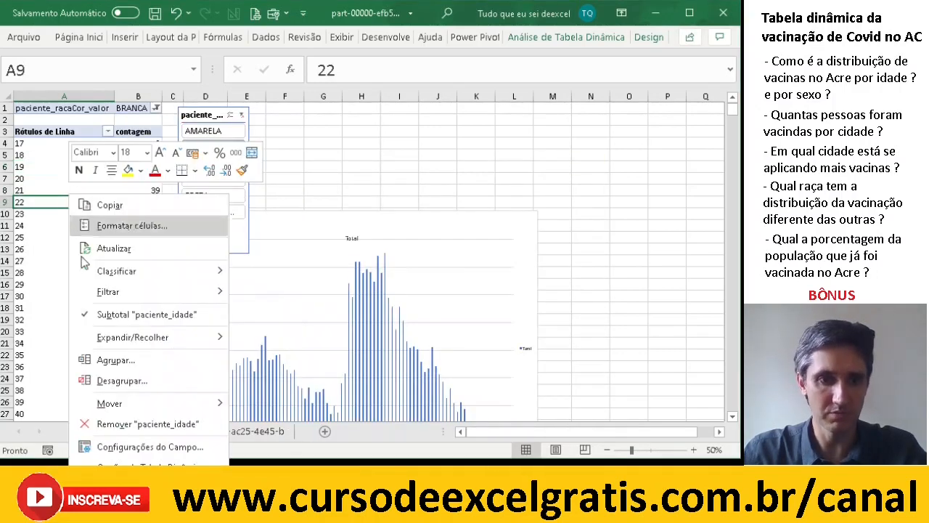
left_click(137, 489)
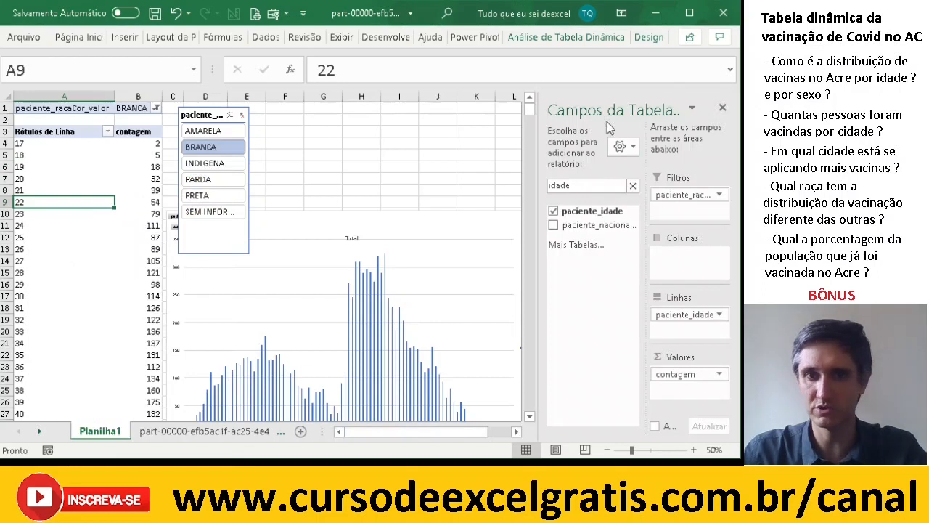
left_click_drag(686, 197, 398, 163)
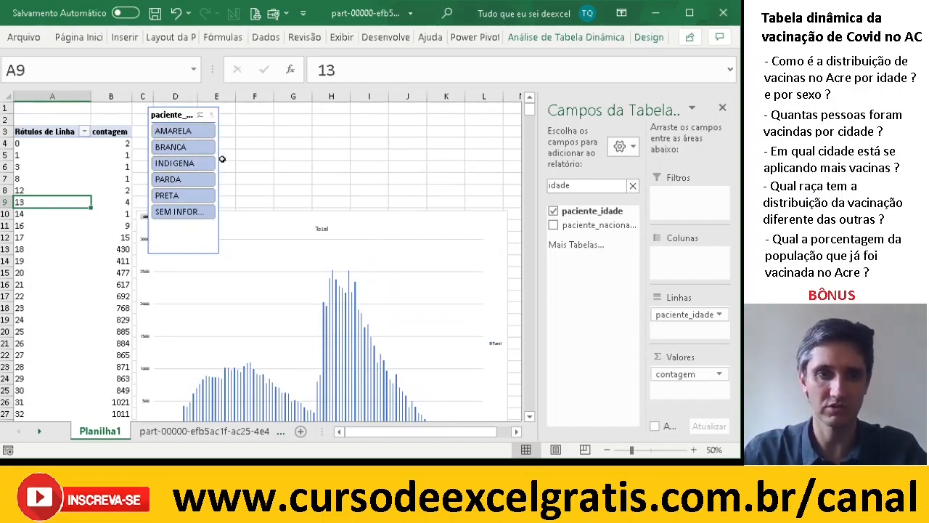
Nudge the slicer closer to the pivot table and filter by each race in turn, from AMARELA to SEM INFORMACAO, comparing the charted age distributions
left_click_drag(169, 109, 163, 106)
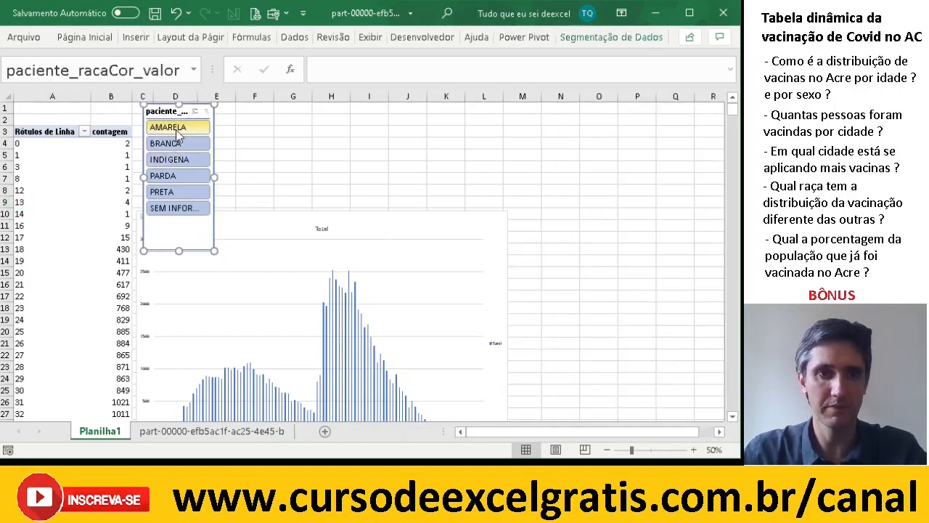
left_click(179, 129)
left_click(180, 143)
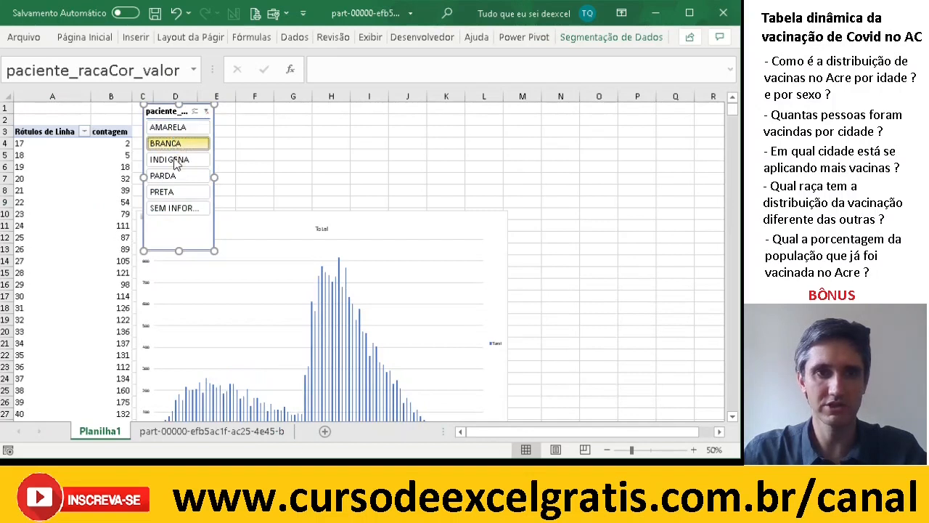
left_click(175, 161)
left_click(176, 185)
left_click(175, 191)
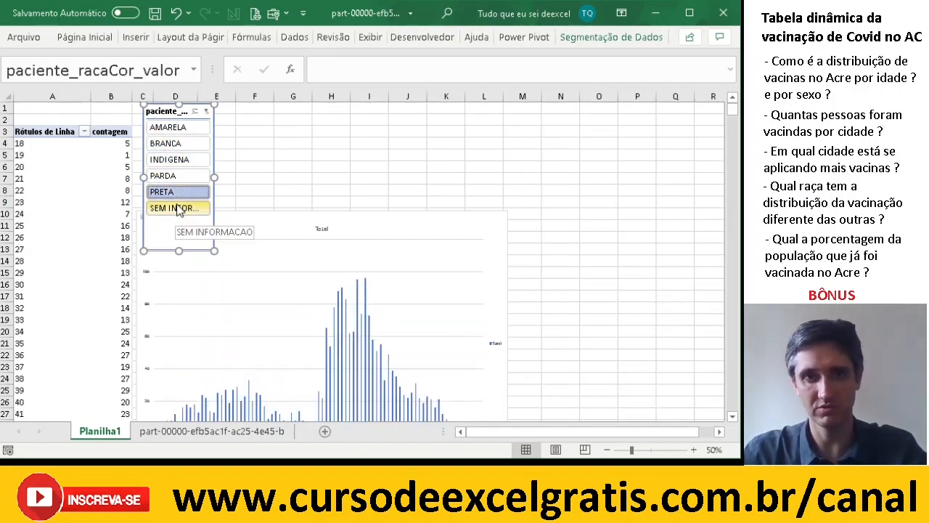
left_click(179, 210)
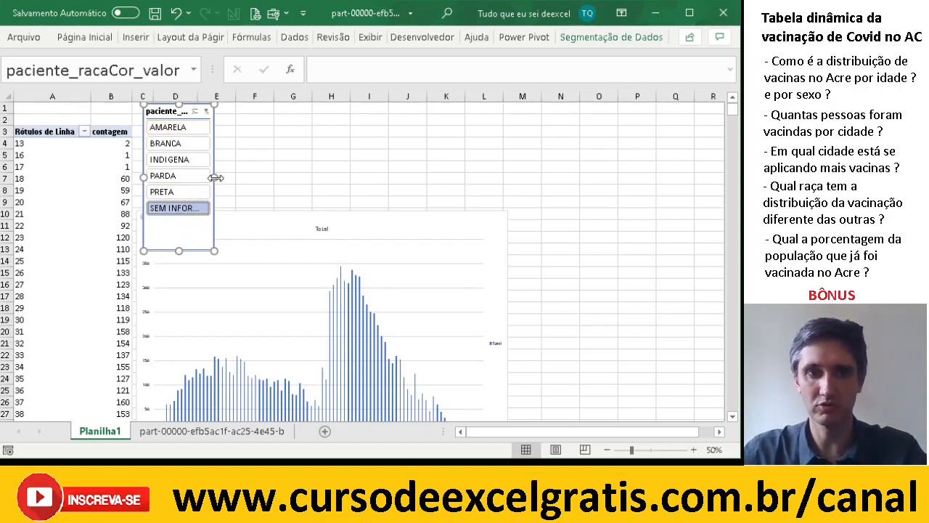
Widen the paciente_racaCor_valor slicer to about 165 mm, and set it to show no header and hide items without data
left_click_drag(215, 177, 372, 176)
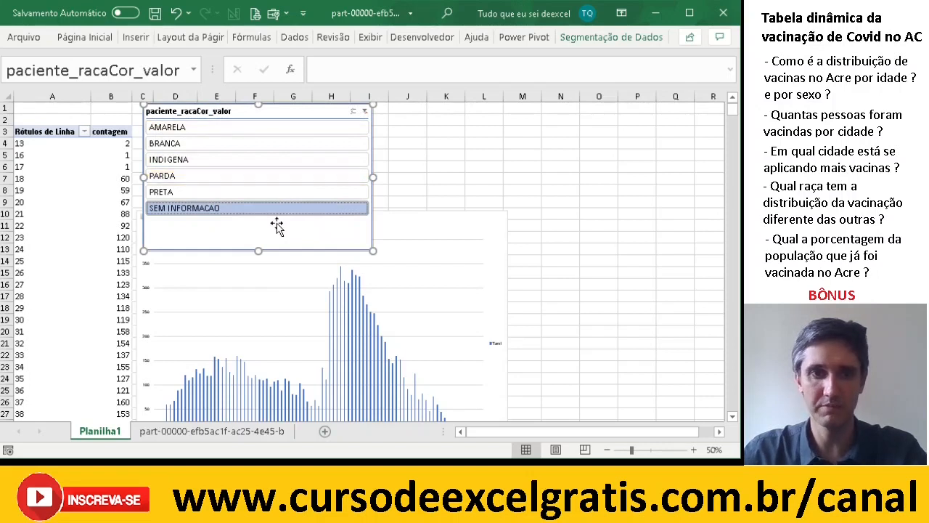
right_click(273, 231)
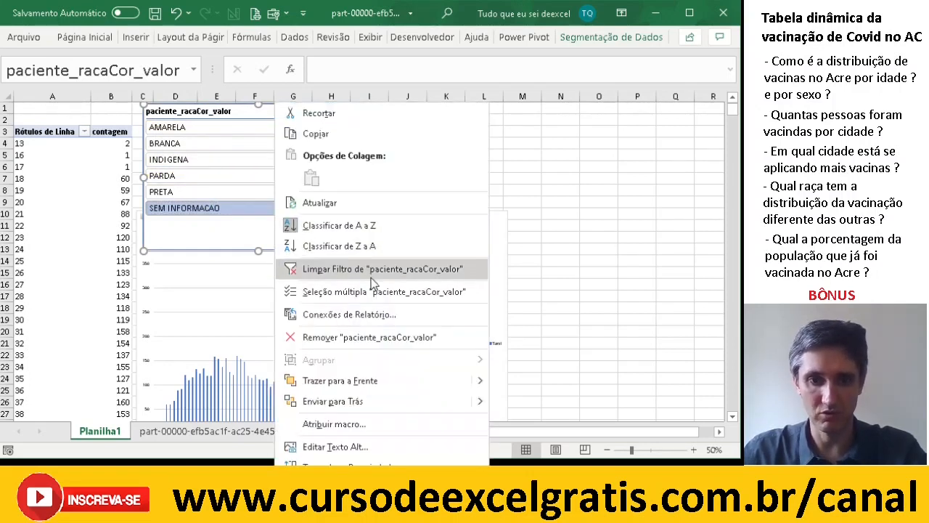
left_click(366, 489)
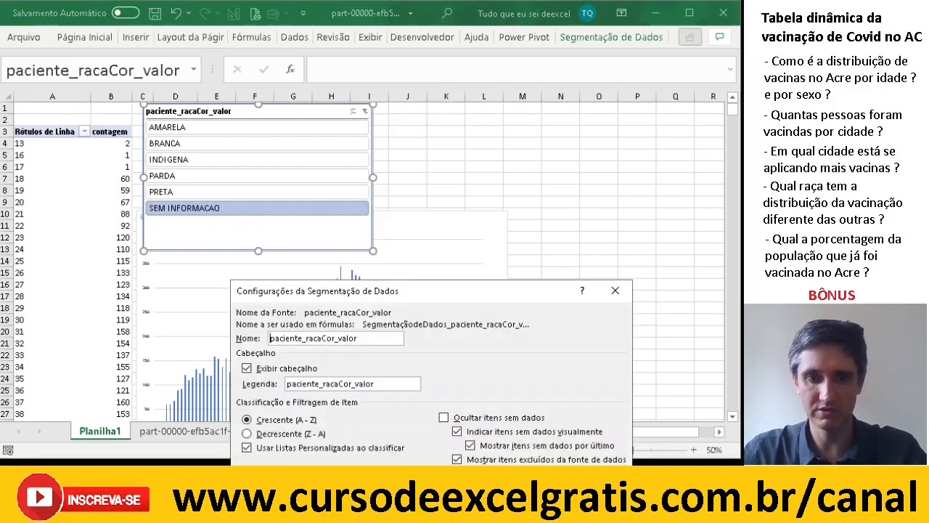
left_click_drag(419, 297, 369, 140)
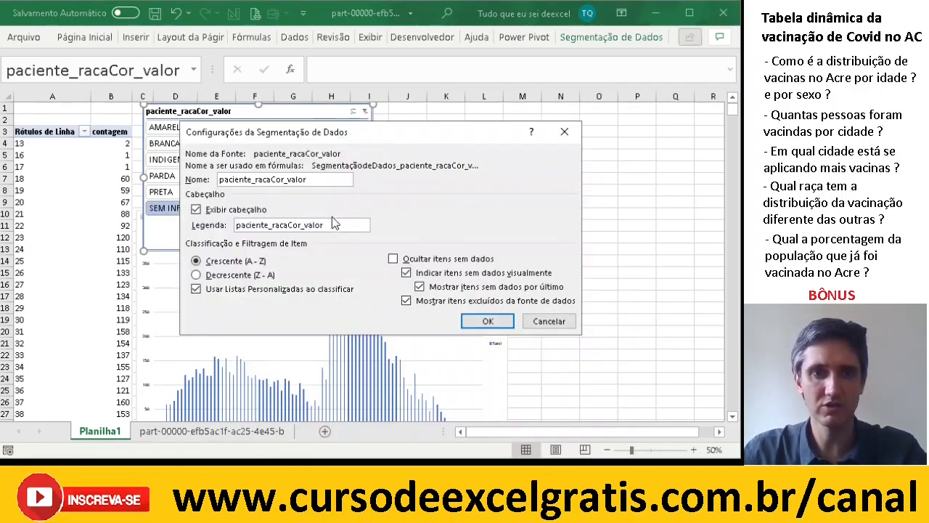
left_click_drag(283, 136, 314, 237)
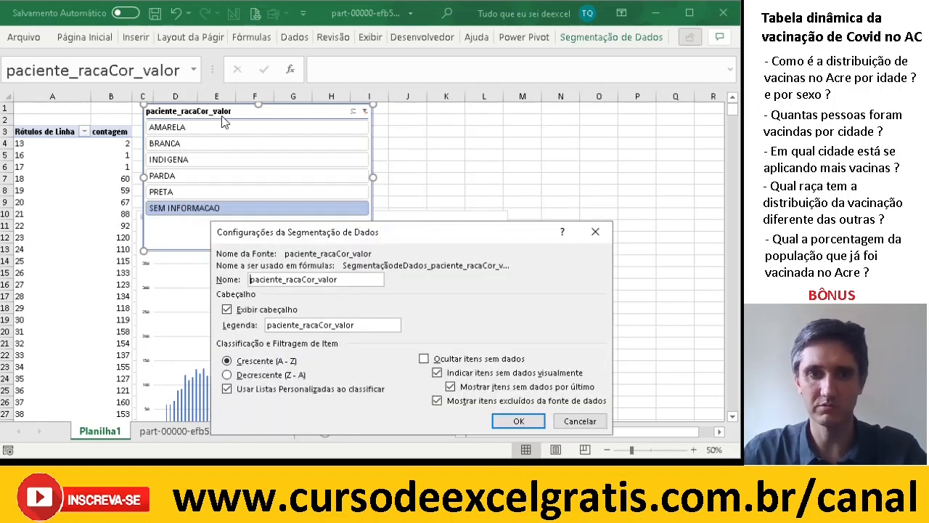
left_click(227, 310)
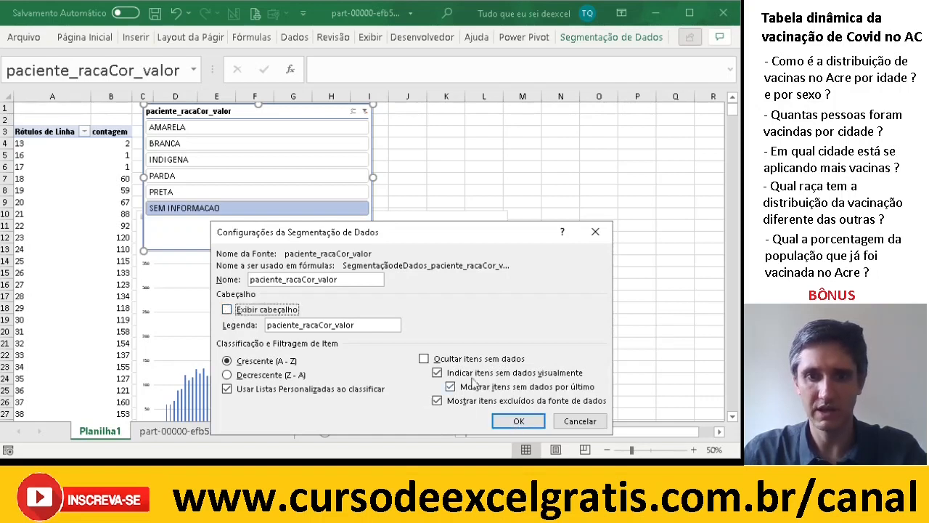
left_click(424, 359)
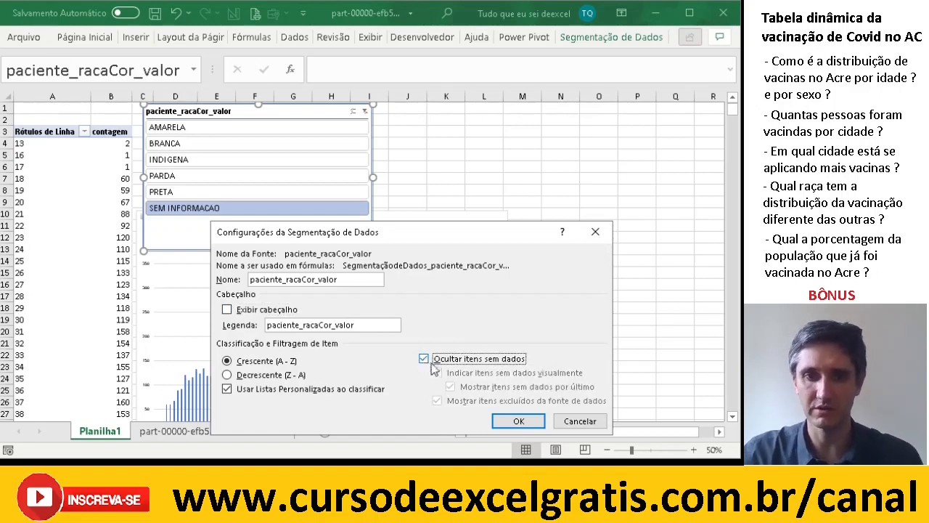
left_click(524, 423)
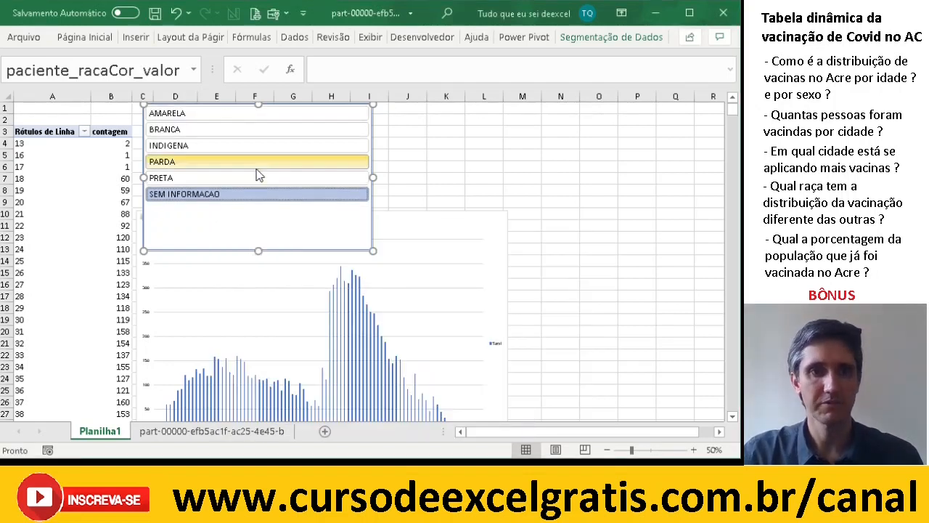
Set the race slicer's layout to 2 columns
right_click(271, 216)
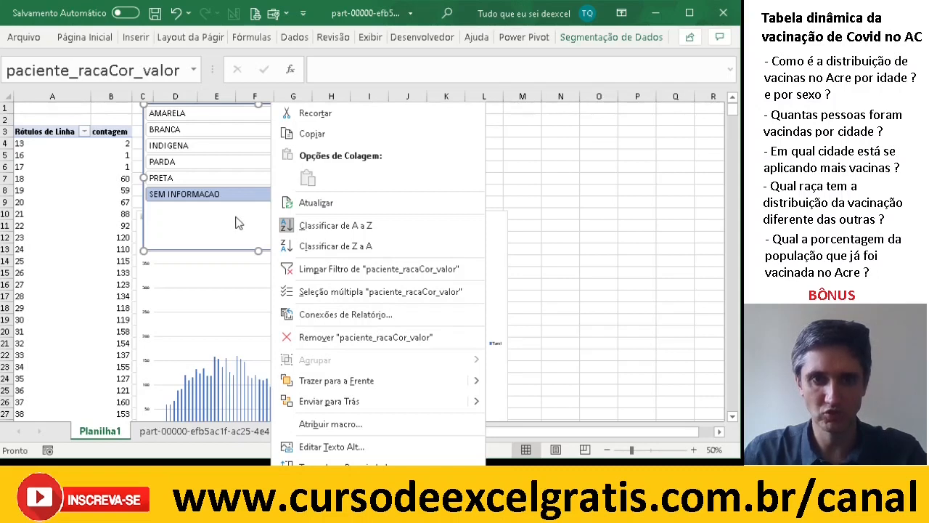
left_click(237, 221)
right_click(257, 221)
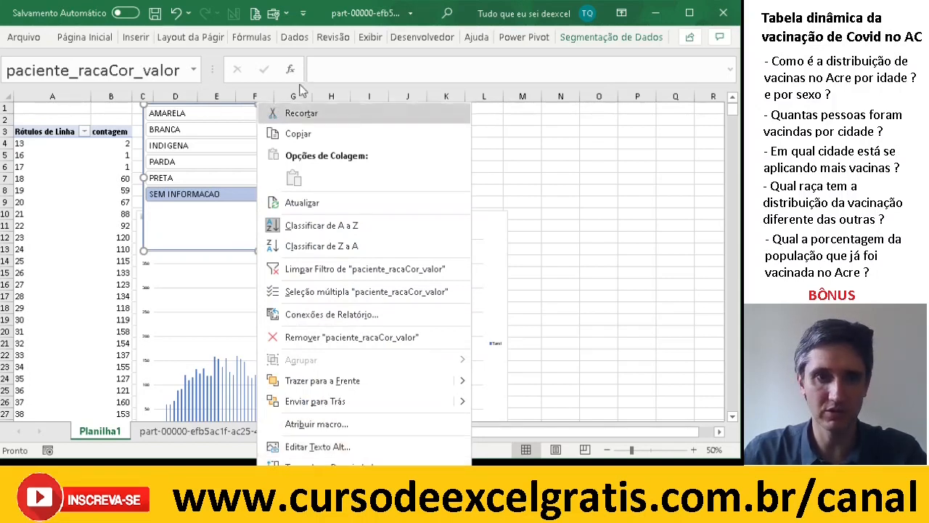
left_click(737, 451)
mouse_move(739, 455)
left_mouse_down()
mouse_move(736, 440)
mouse_move(743, 466)
left_mouse_up()
right_click(280, 210)
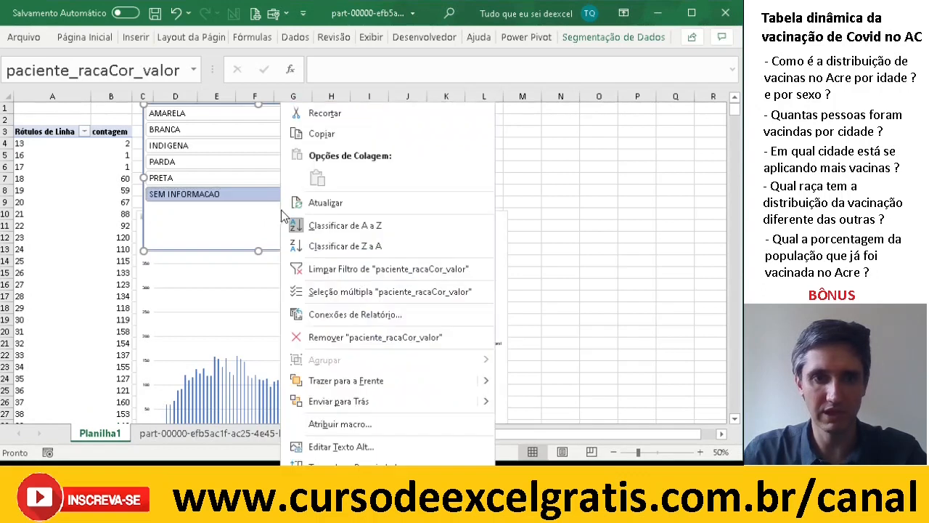
left_click(352, 463)
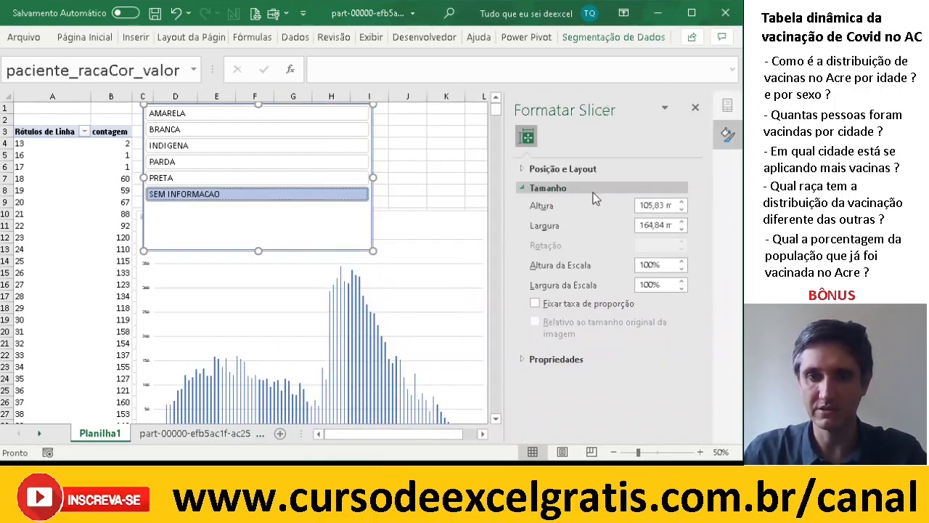
left_click(527, 170)
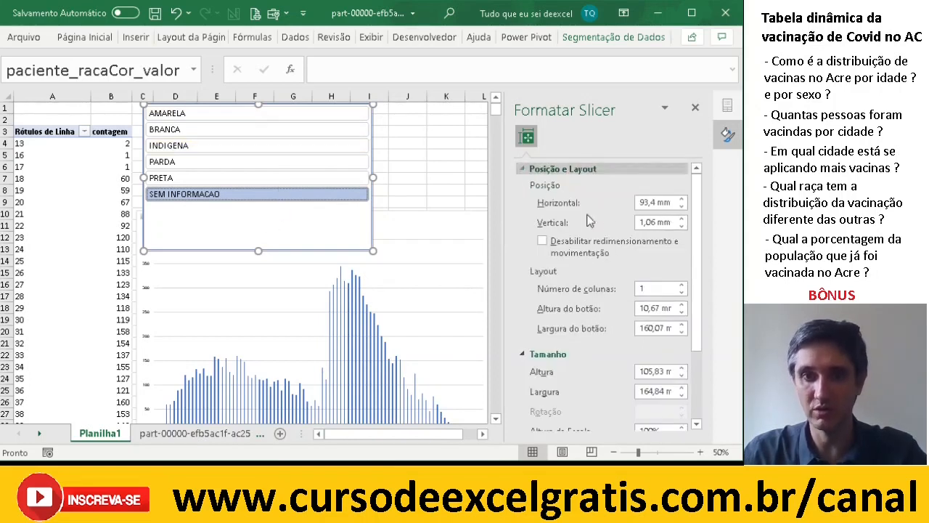
left_click(656, 288)
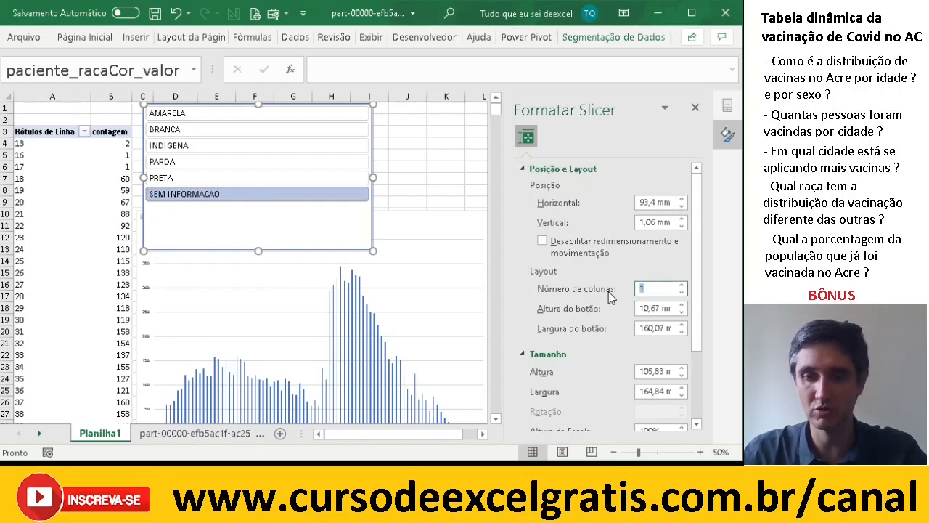
type("2")
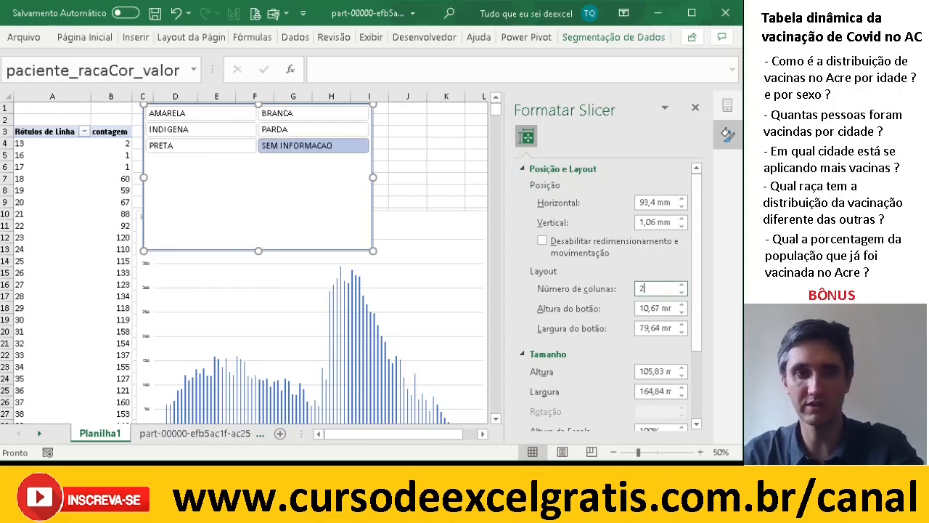
Shorten the race slicer to about 39 mm high, and reposition it at row 3 with the chart moved up just beneath it
left_click_drag(260, 251, 260, 158)
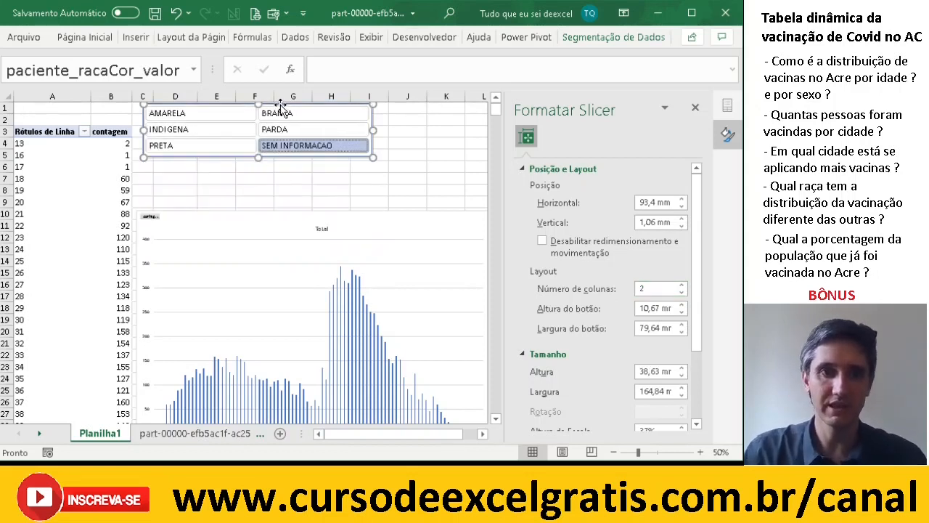
left_click_drag(283, 104, 282, 130)
mouse_move(699, 270)
left_mouse_down()
mouse_move(696, 336)
mouse_move(698, 270)
left_mouse_up()
left_click(727, 134)
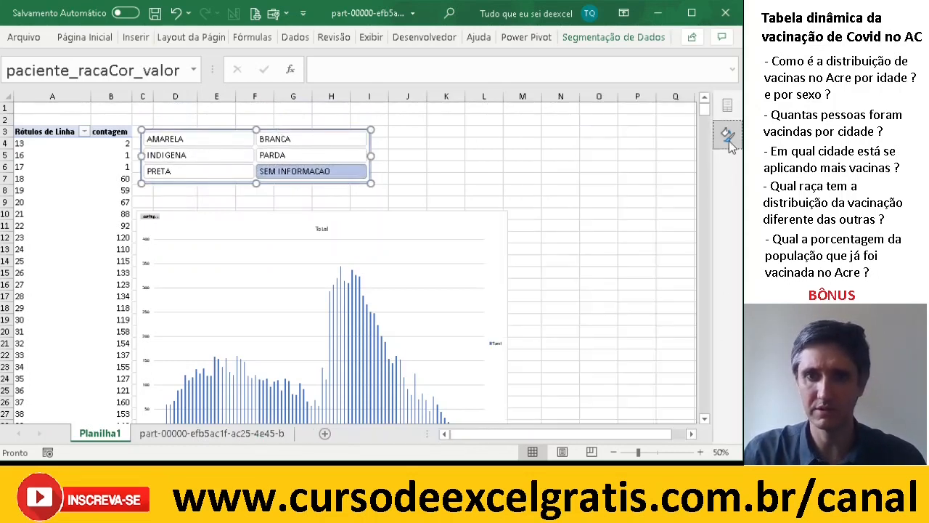
left_click(408, 165)
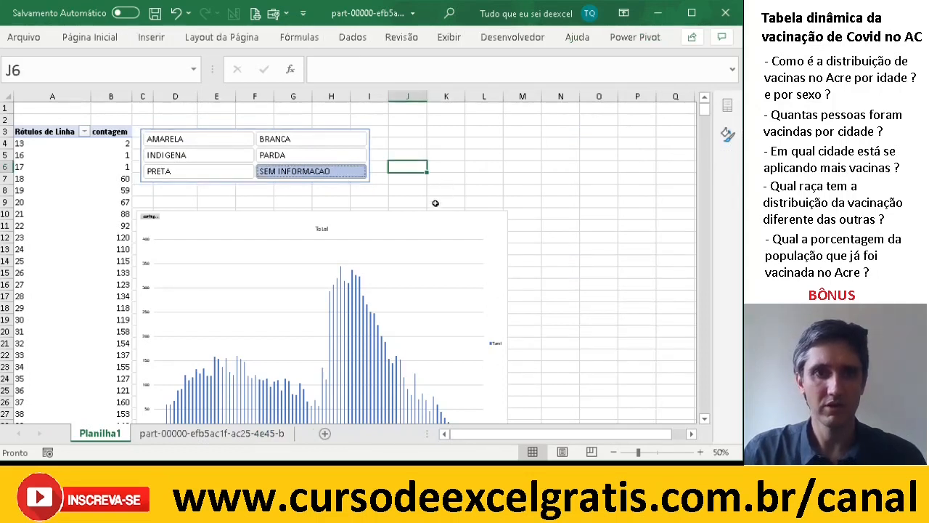
left_click_drag(429, 235, 431, 209)
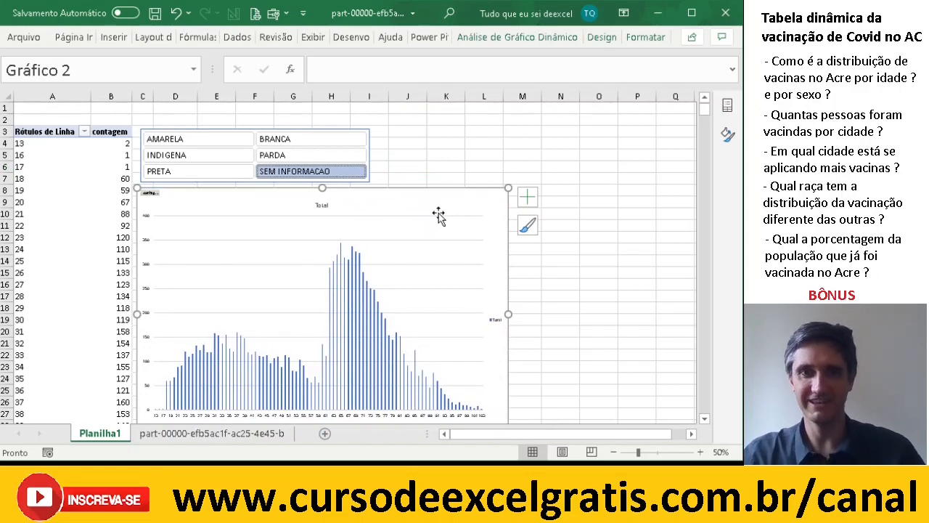
Filter the pivot chart by AMARELA, INDIGENA, PRETA, PARDA and BRANCA in turn to compare the age distributions by race
left_click(196, 144)
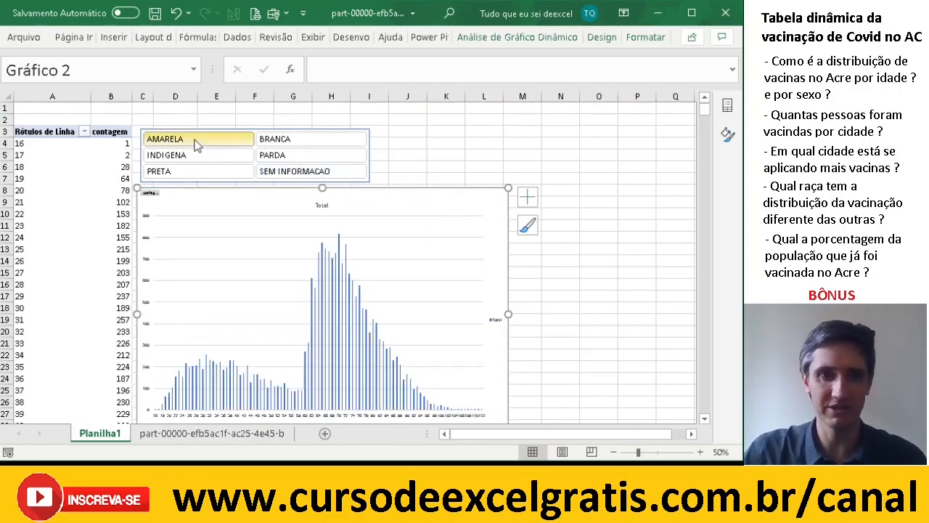
left_click(194, 156)
left_click(193, 171)
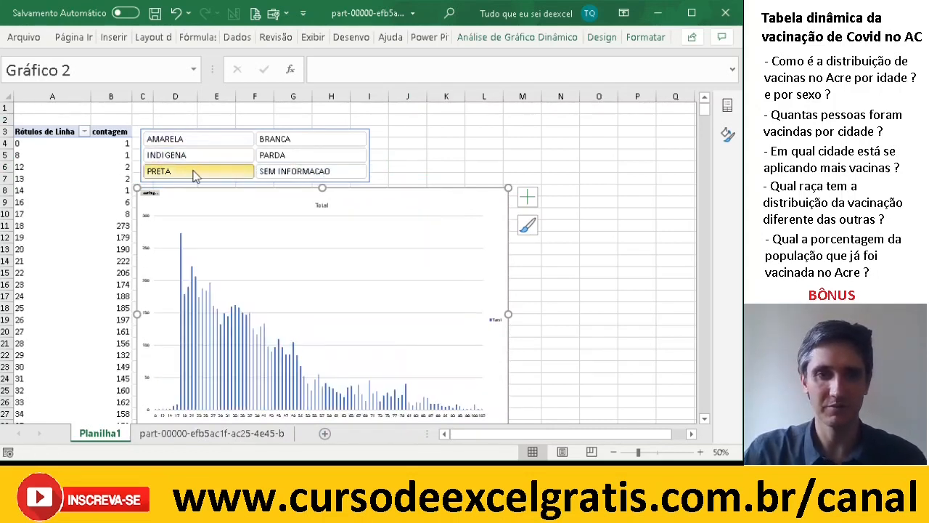
left_click(312, 156)
left_click(316, 139)
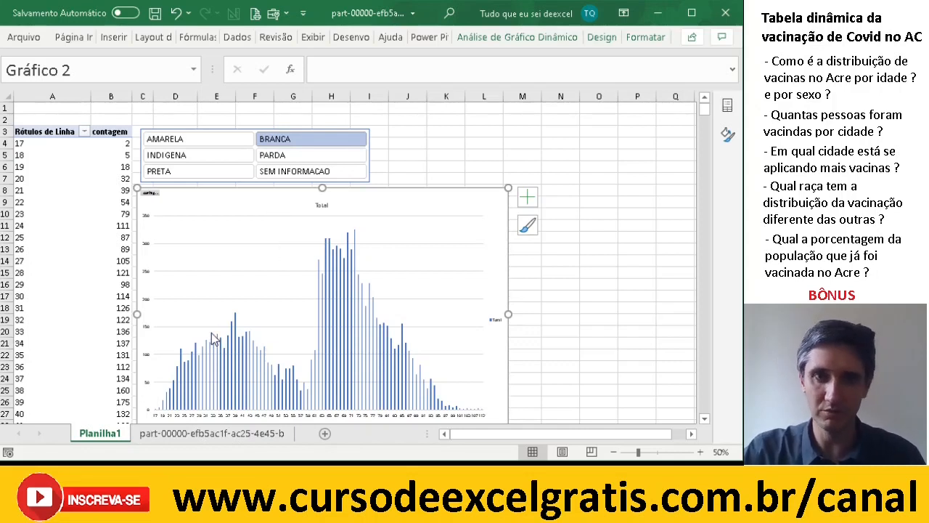
Widen the paciente_id column on the source data sheet and inspect the full patient identifier in cell B2
left_click(178, 433)
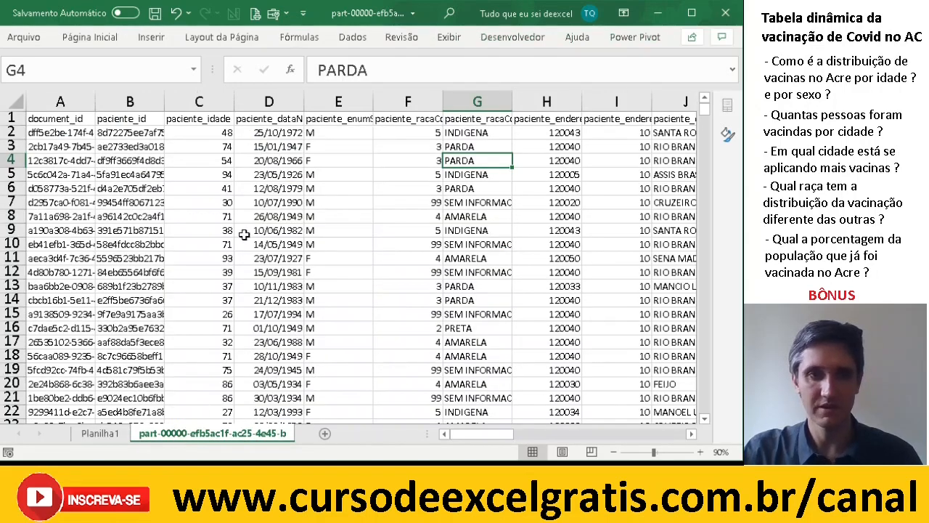
left_click(129, 132)
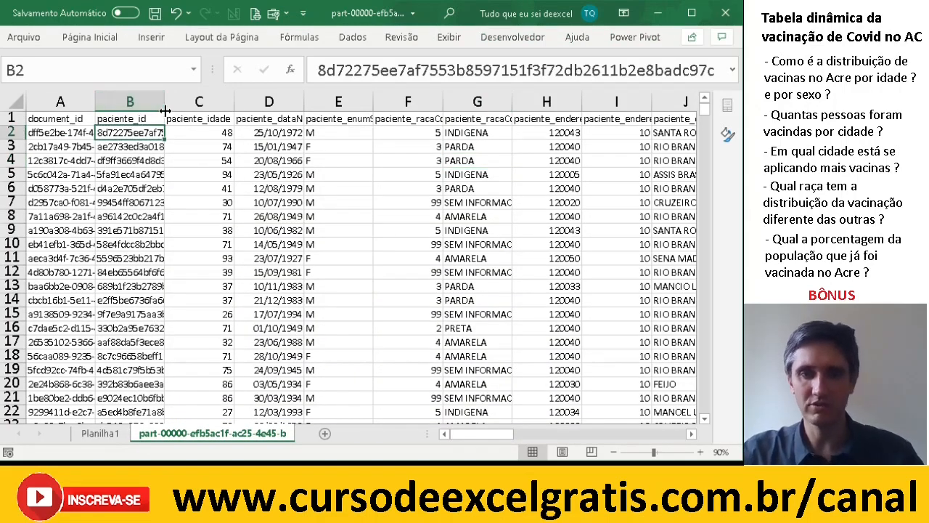
left_click_drag(166, 110, 232, 109)
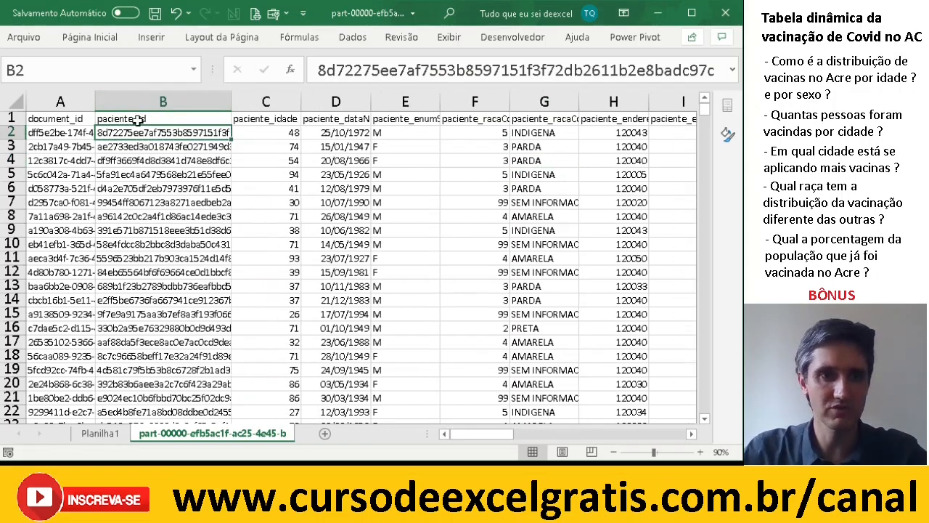
left_click(157, 117)
left_click(188, 134)
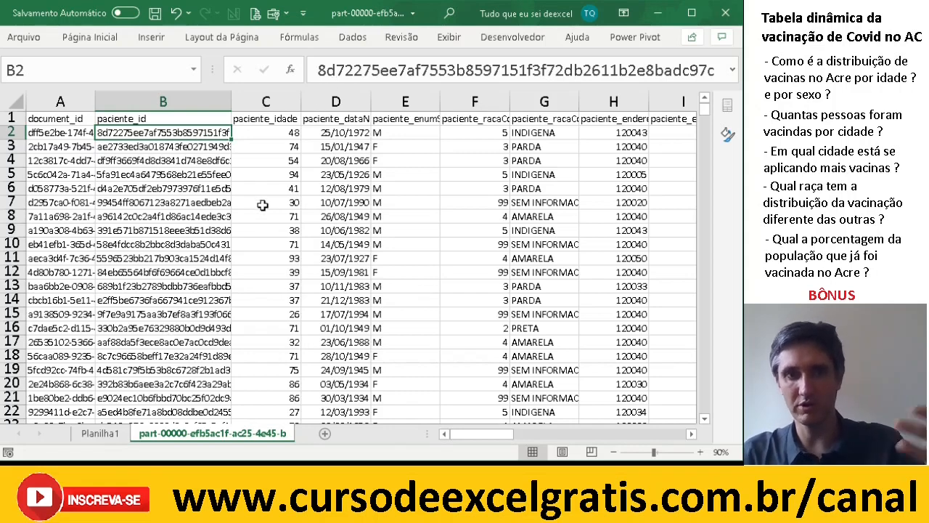
left_click_drag(318, 70, 471, 70)
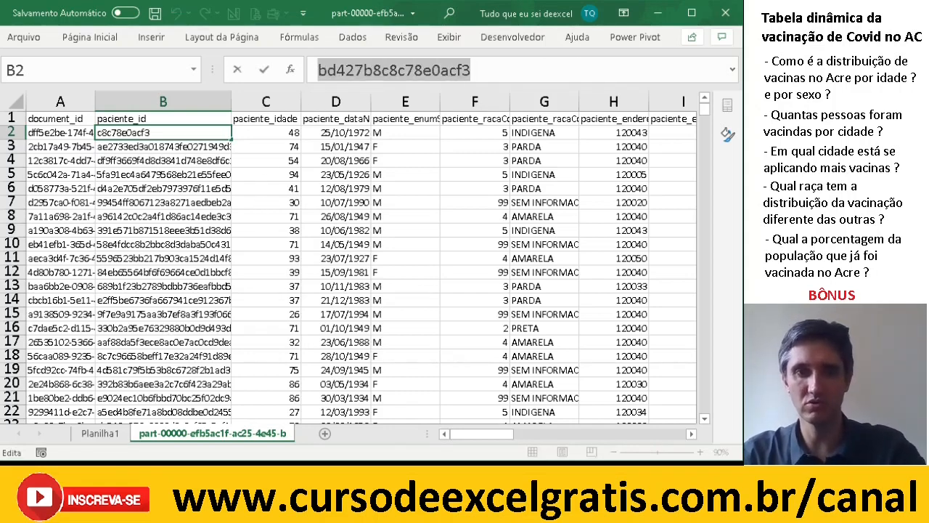
key("Escape")
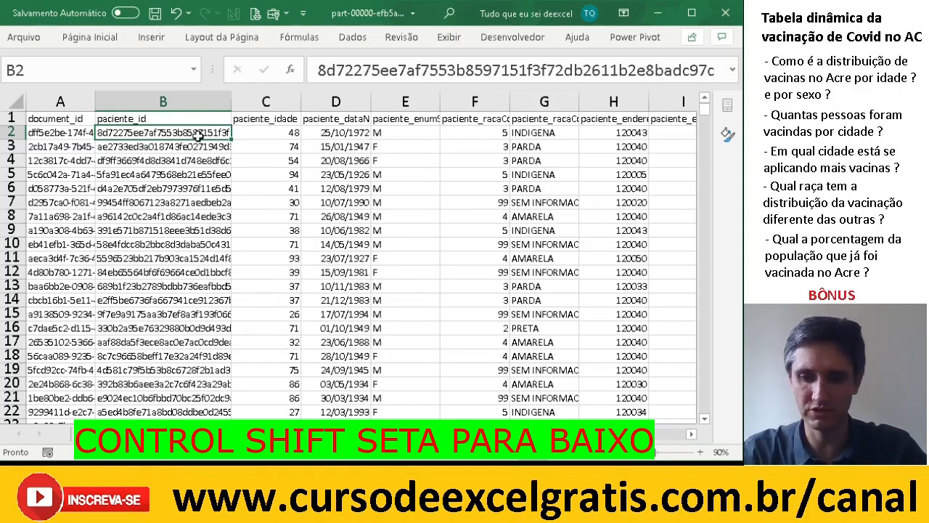
Remove duplicates from the paciente_id values from B2 down to the last row, continuing with the current selection only
key("ctrl+shift+Down")
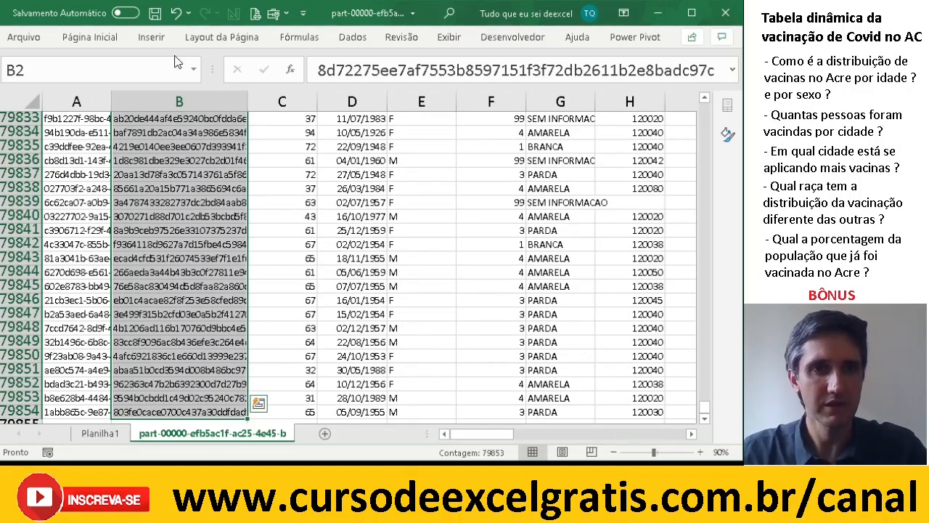
left_click(352, 38)
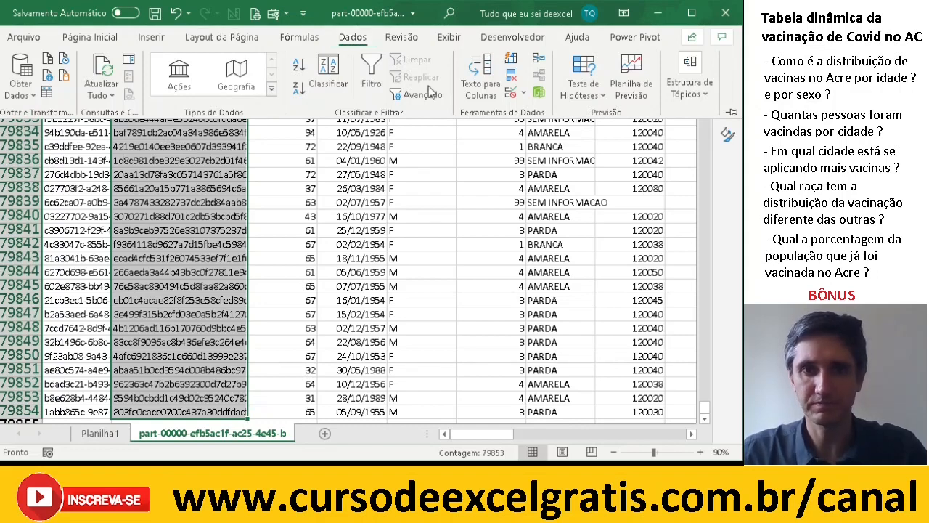
left_click(524, 95)
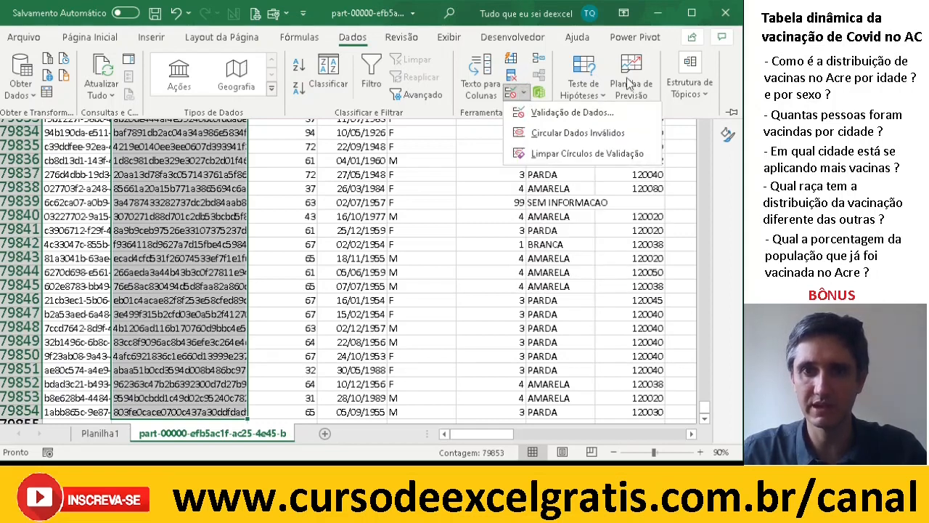
left_click(725, 76)
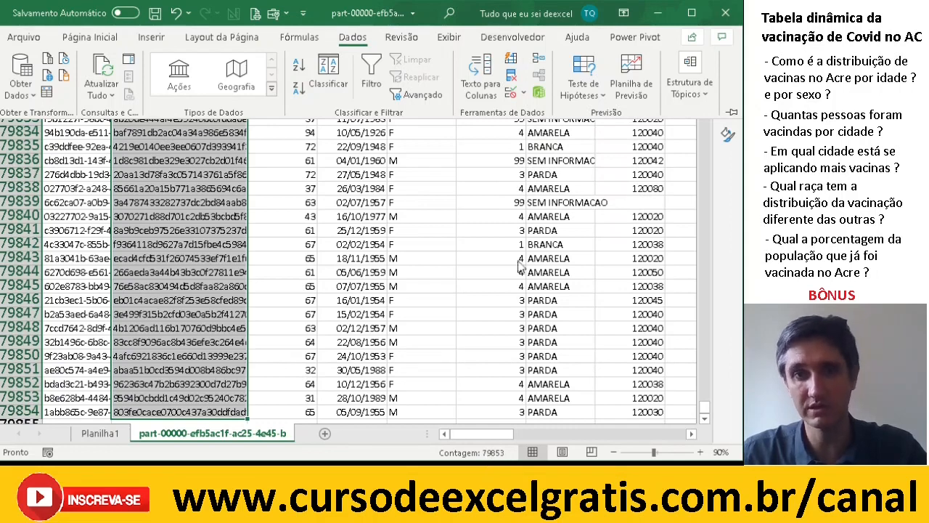
left_click(511, 76)
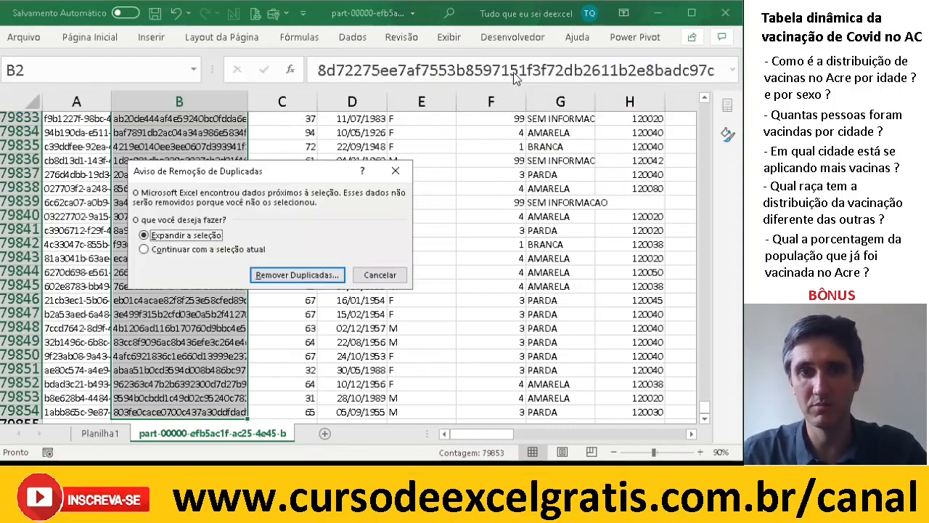
left_click(200, 250)
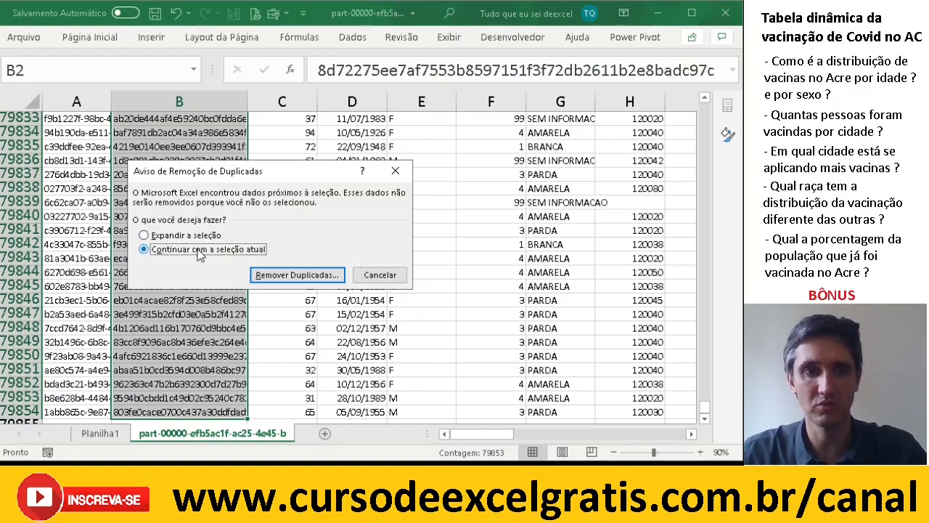
left_click(293, 276)
left_click(365, 315)
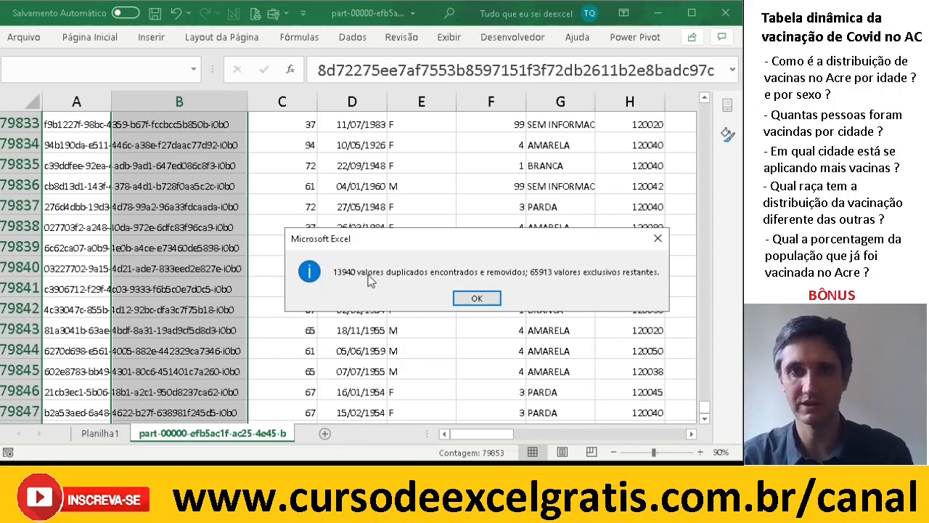
Close the duplicate-removal summary and undo the removal of duplicates from the paciente_id values
left_click(477, 299)
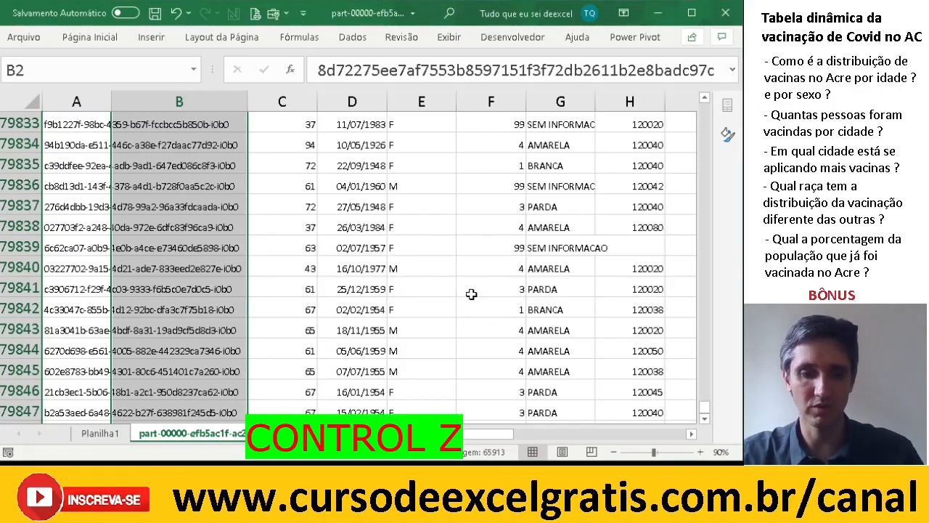
key("ctrl+z")
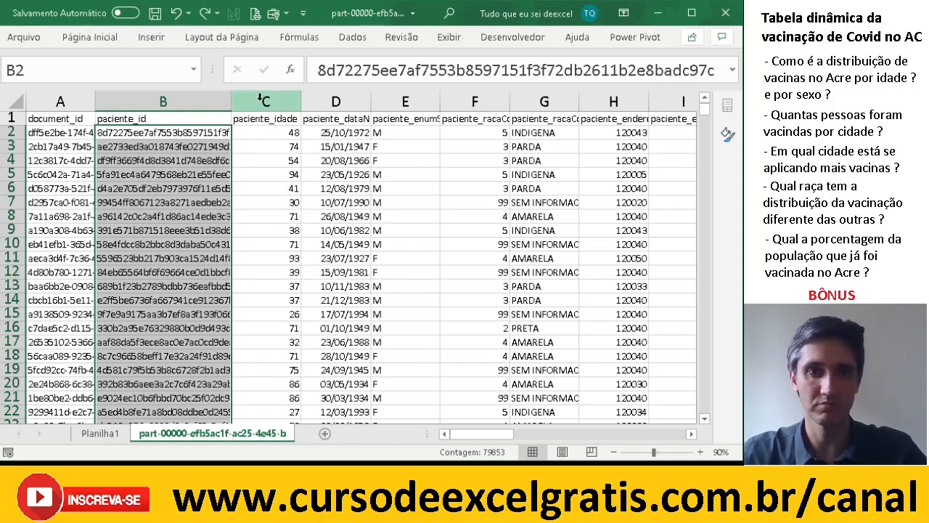
Insert a blank column between paciente_id and paciente_idade on the data sheet and head it "Num Doses"
left_click(260, 102)
right_click(260, 104)
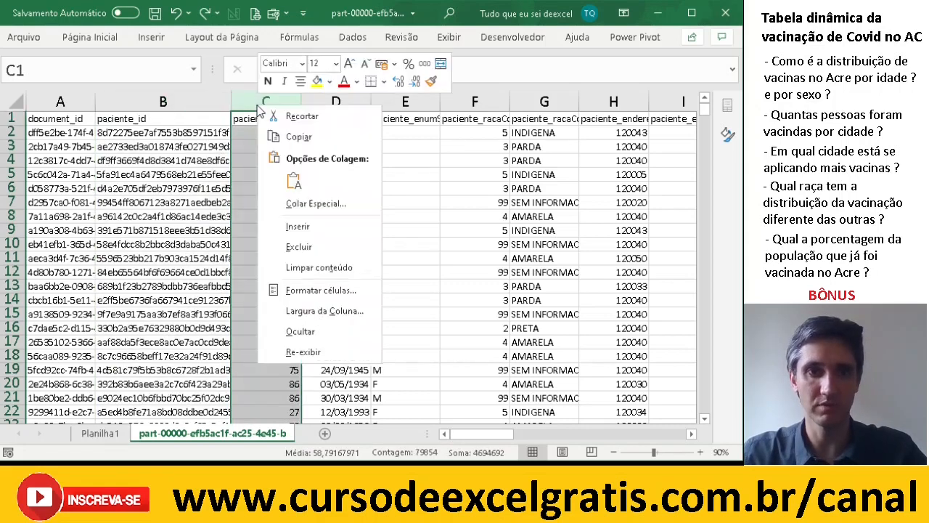
left_click(298, 226)
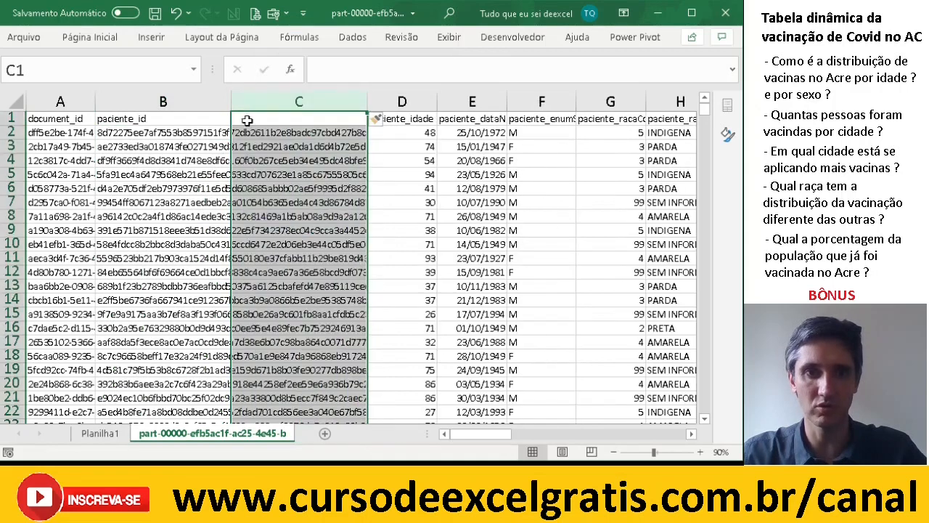
left_click(294, 121)
type("Num Doses")
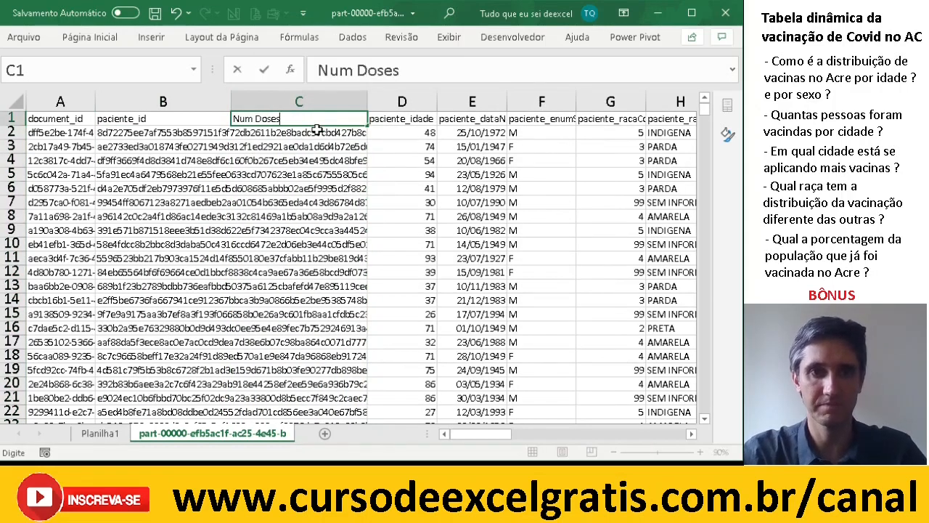
key("Return")
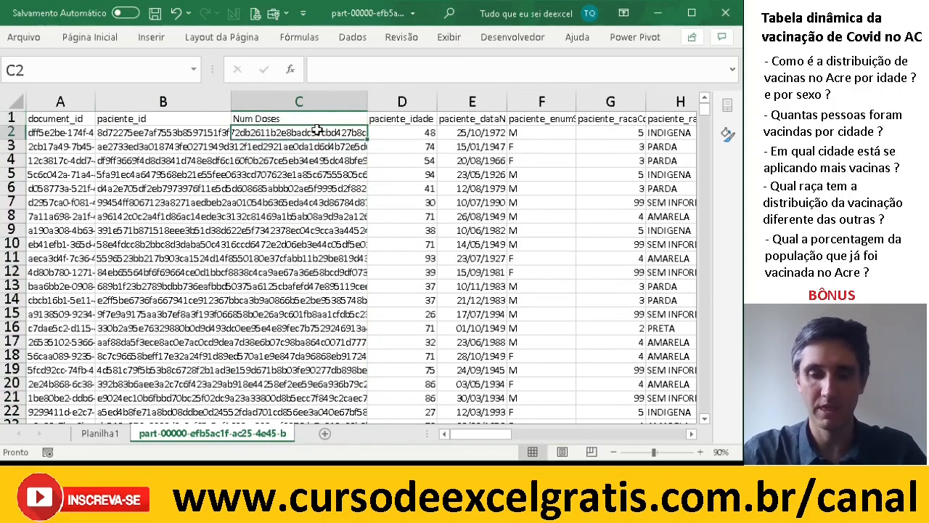
In C2, count how often the patient ID in B2 occurs in column B with =CONT.SE(B:B;B2)
type("=con")
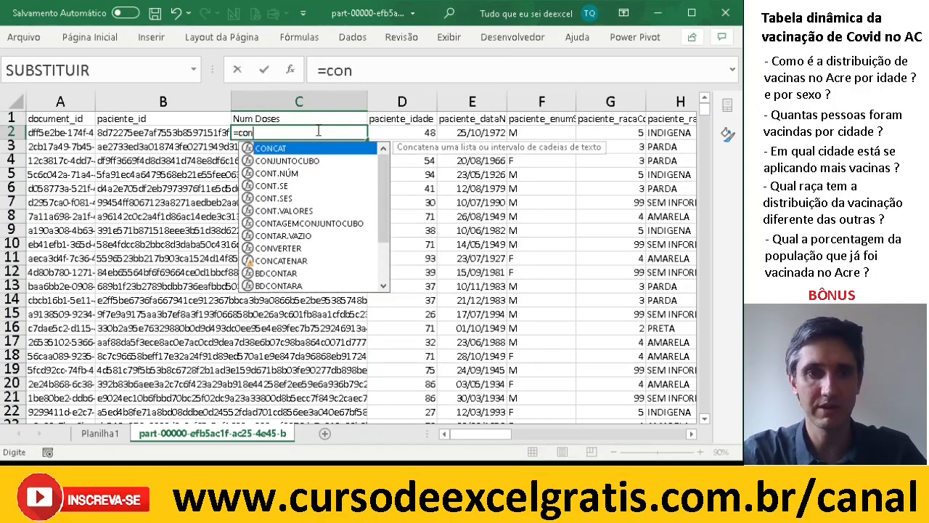
type("t")
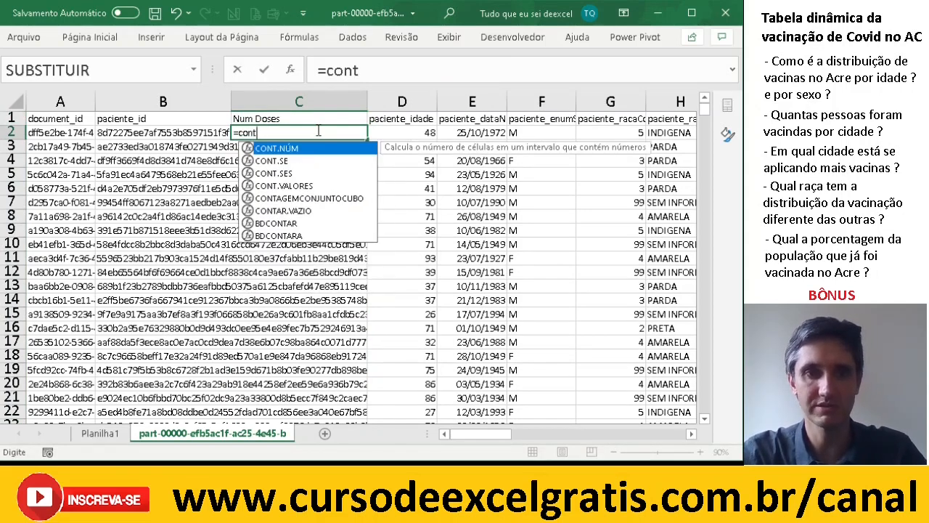
left_click(311, 161)
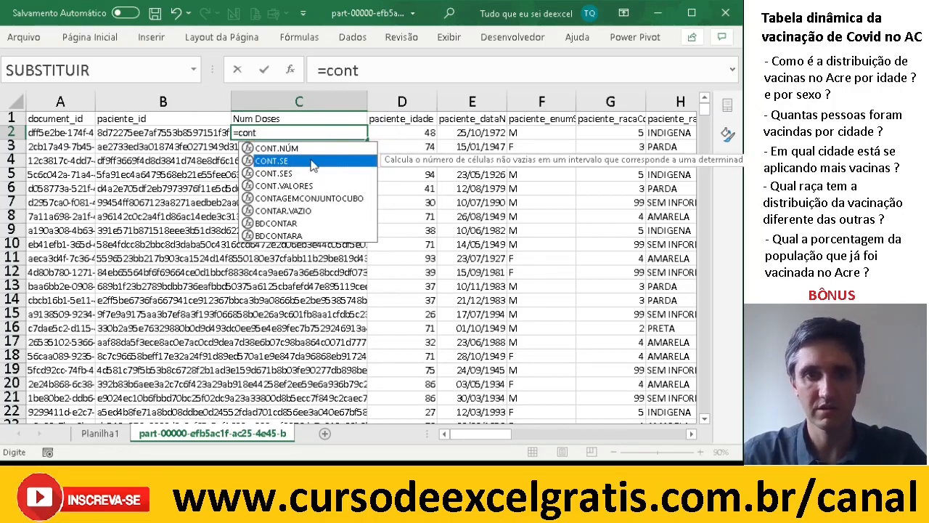
double_click(310, 161)
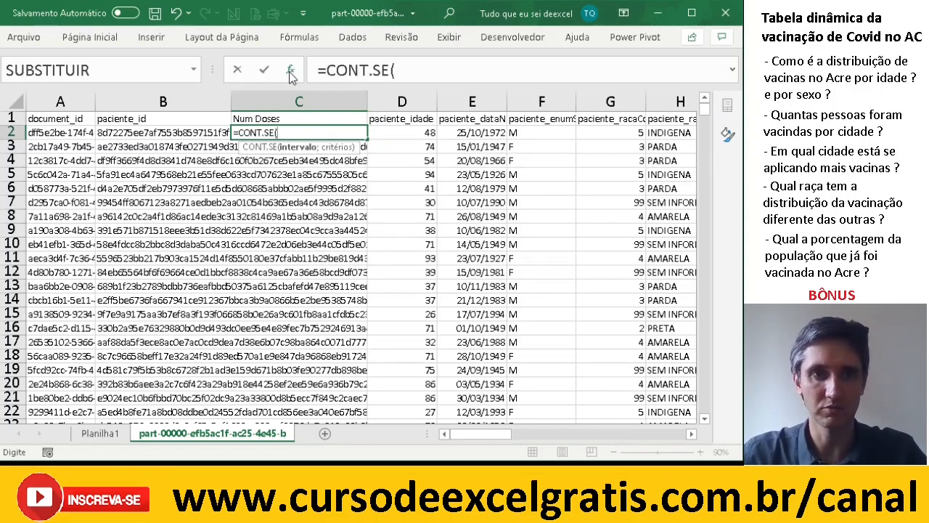
left_click(291, 71)
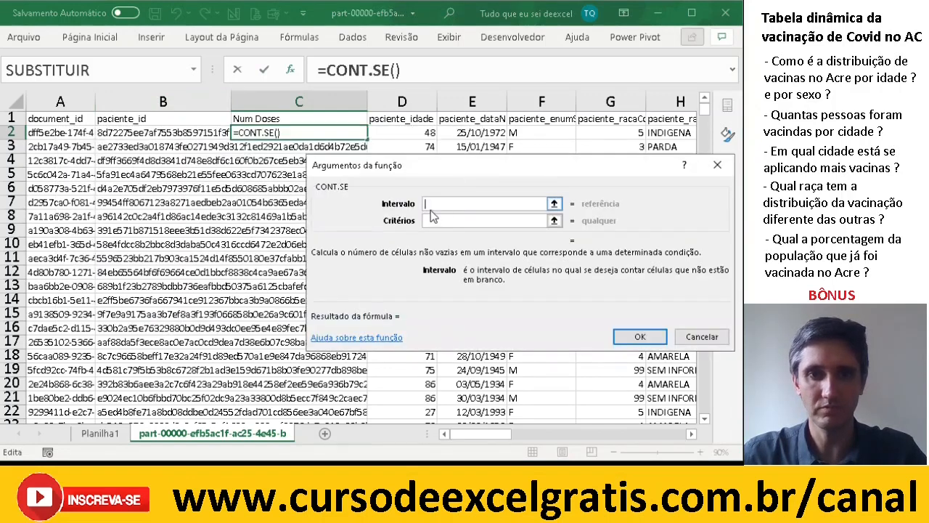
left_click(156, 100)
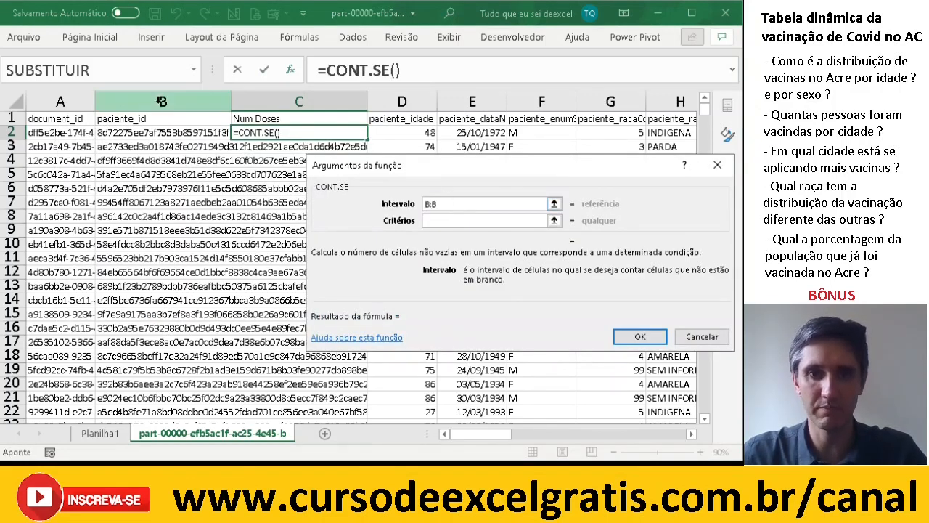
left_click(431, 219)
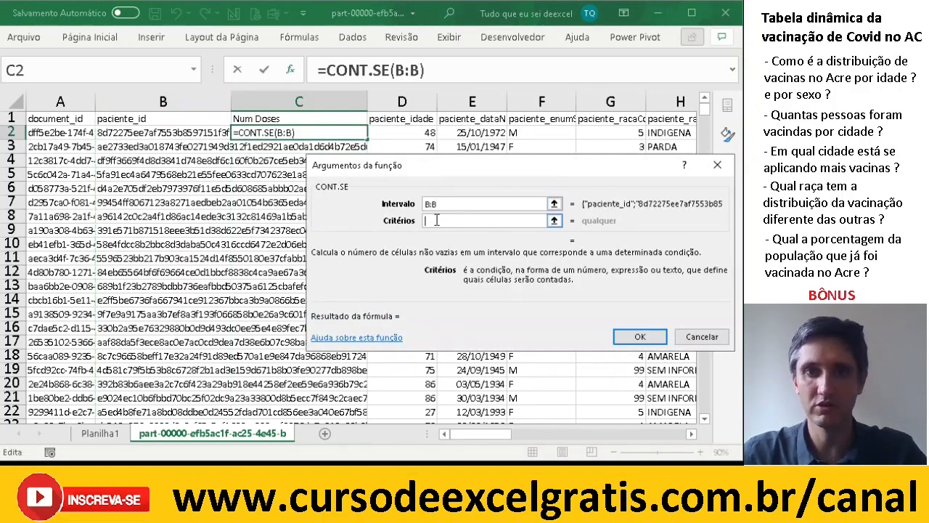
left_click(148, 132)
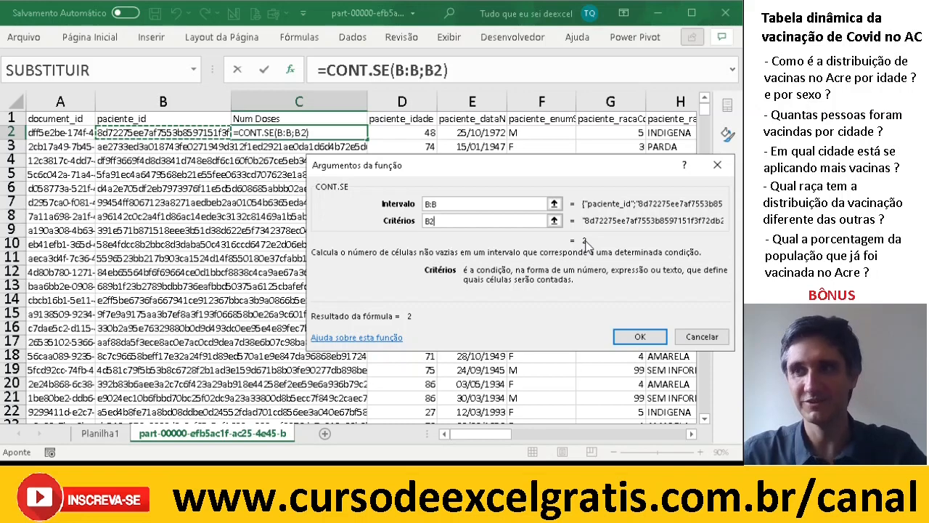
left_click(639, 336)
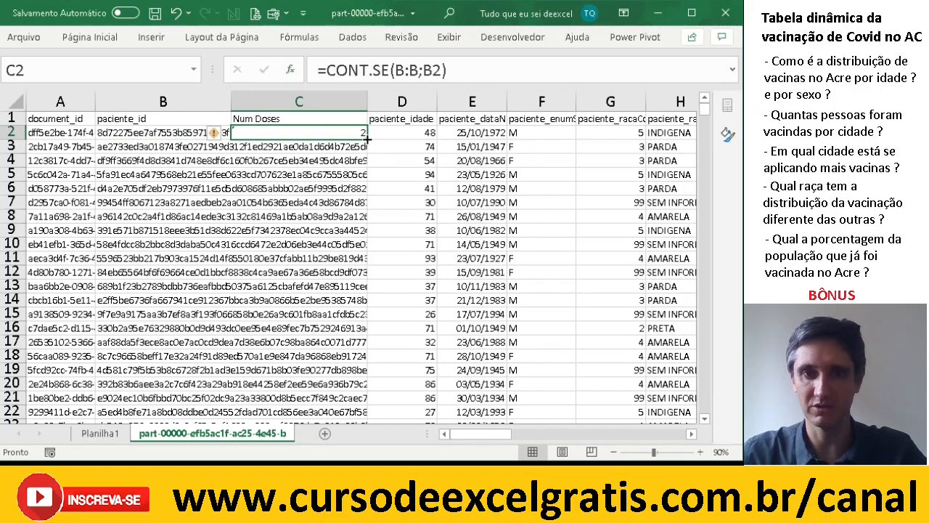
Fill the CONT.SE formula from C2 down to the last data row and check the copies in C3 to C5
double_click(366, 137)
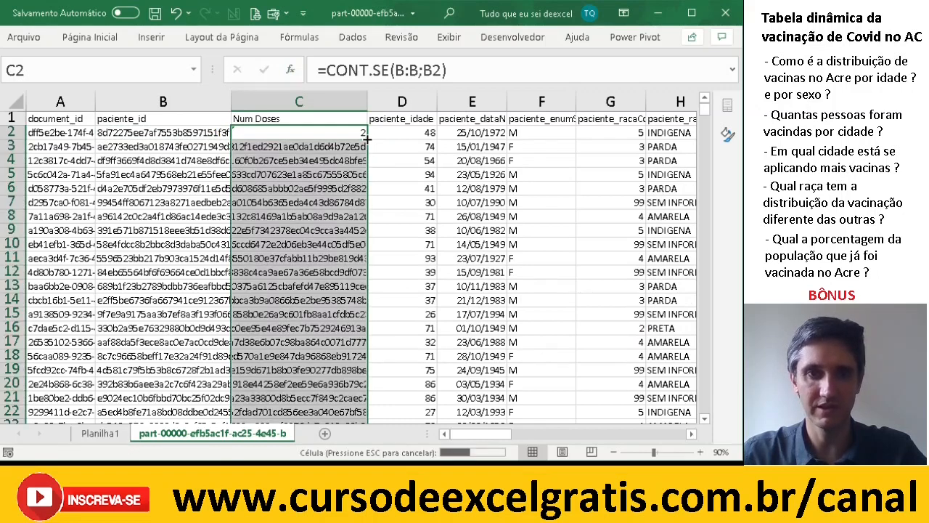
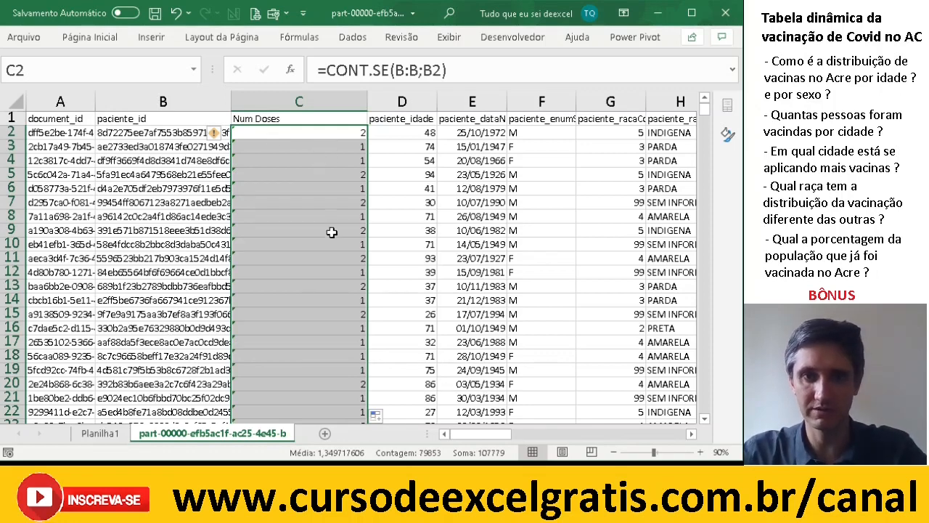
left_click(337, 146)
left_click(335, 160)
left_click(334, 175)
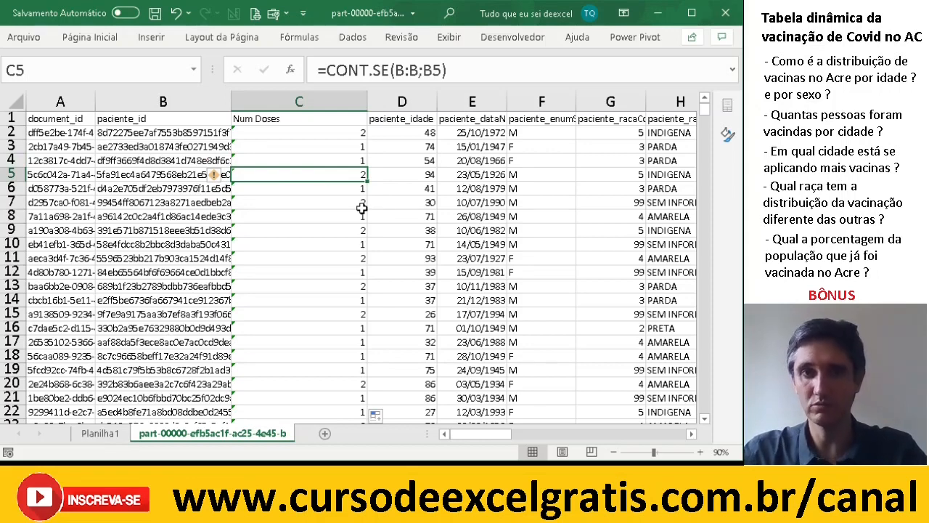
Replace the Num Doses formulas from C2 down to the last data row with their values only
left_click(339, 132)
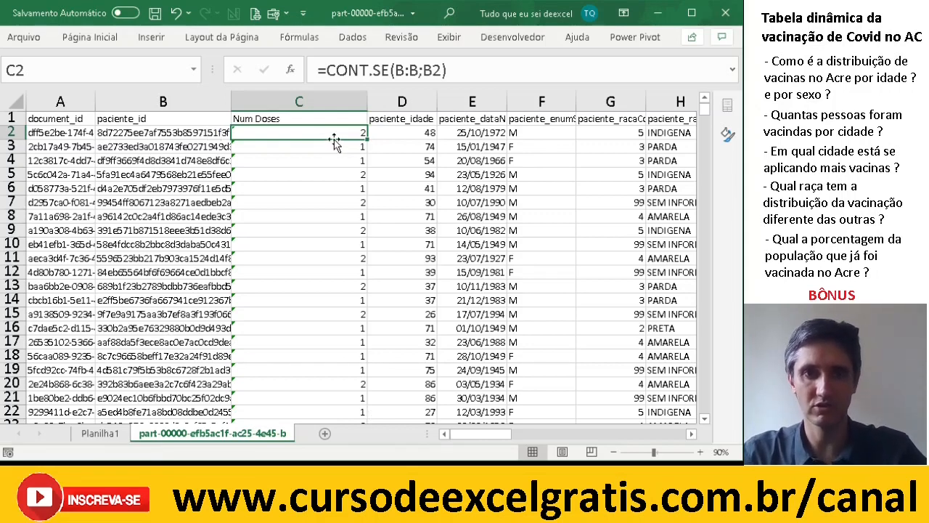
key("ctrl+shift+Down")
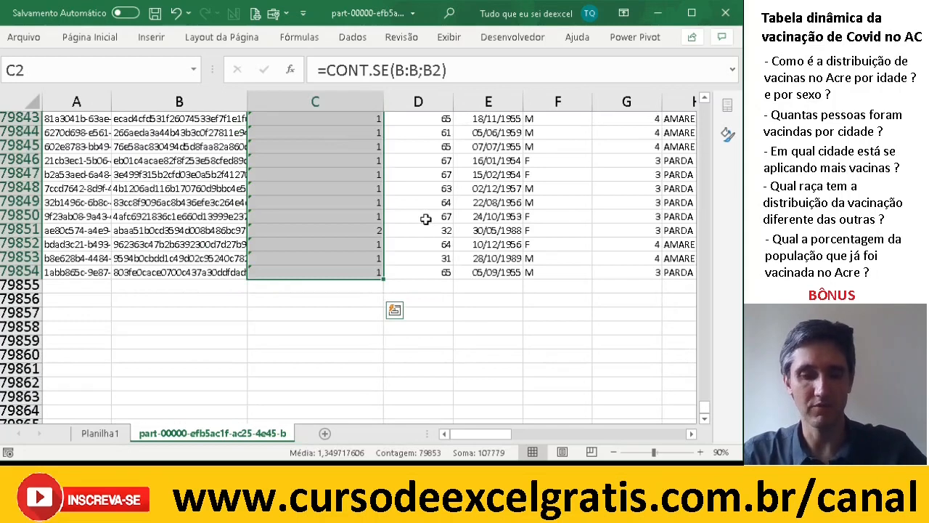
key("ctrl+c")
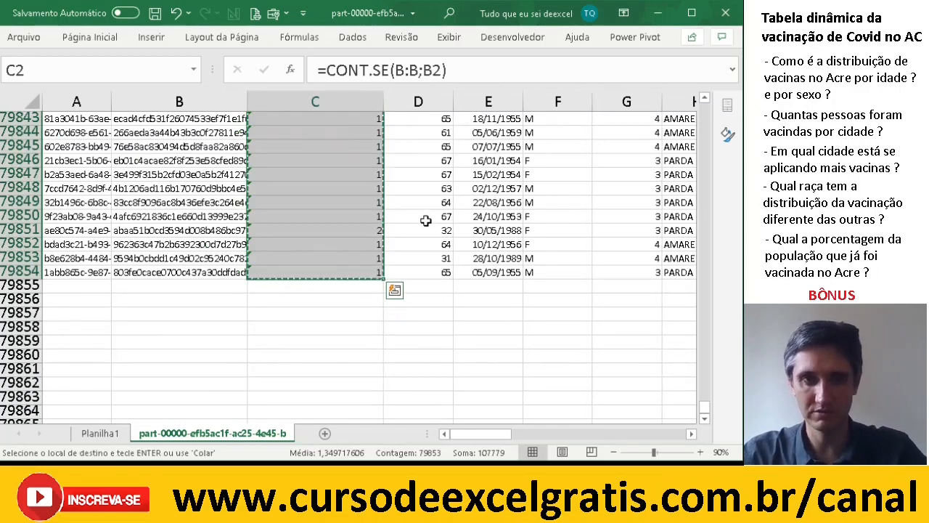
left_click(88, 38)
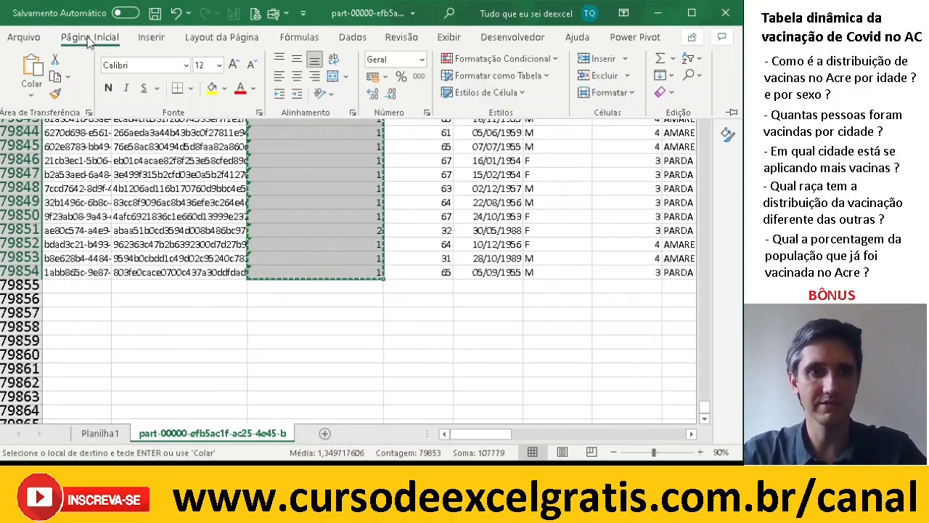
left_click(34, 91)
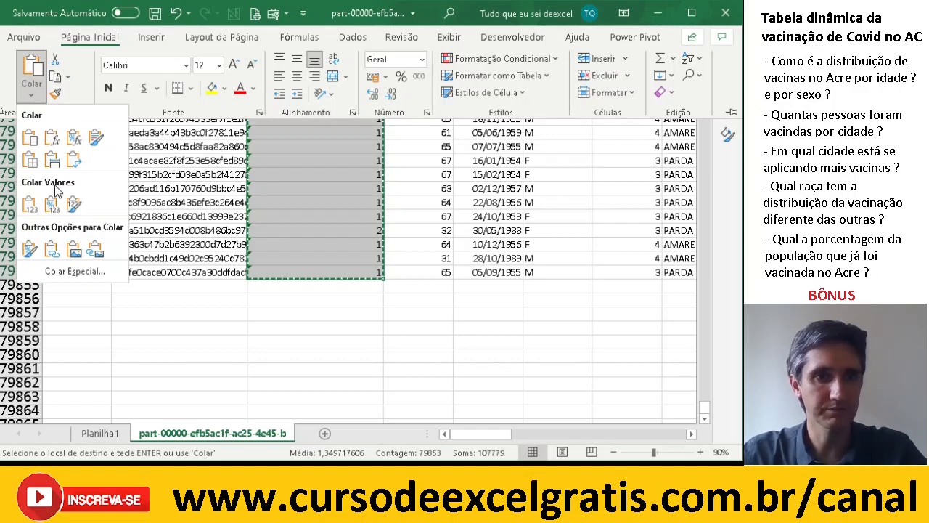
left_click(72, 271)
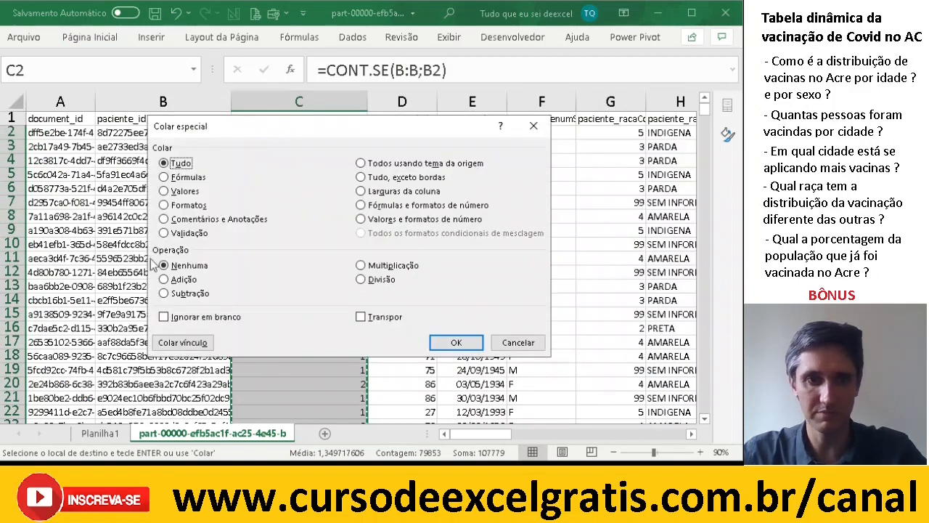
left_click(164, 192)
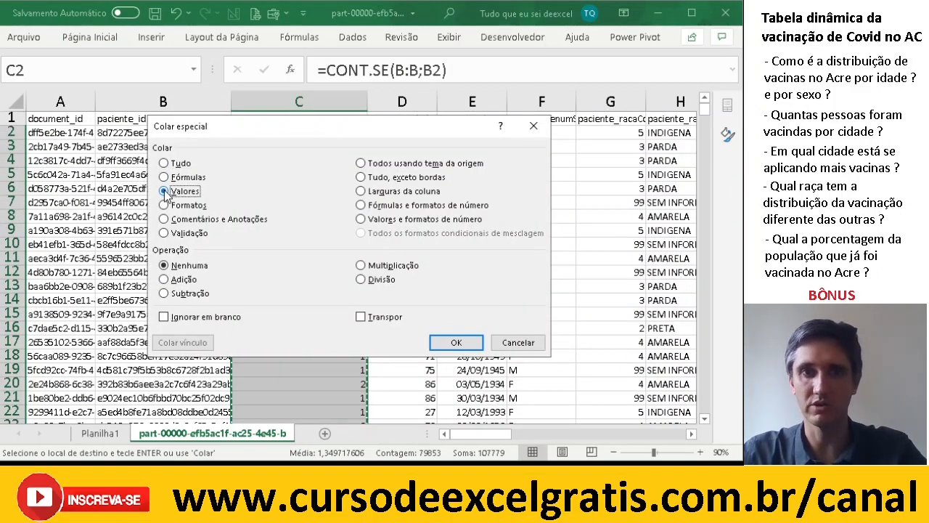
left_click(456, 342)
Inspect several cells in the Num Doses column to check that they hold plain values instead of formulas
left_click(300, 134)
left_click(301, 146)
left_click(304, 174)
left_click(305, 202)
left_click(306, 230)
left_click(307, 257)
left_click(295, 131)
left_click(286, 120)
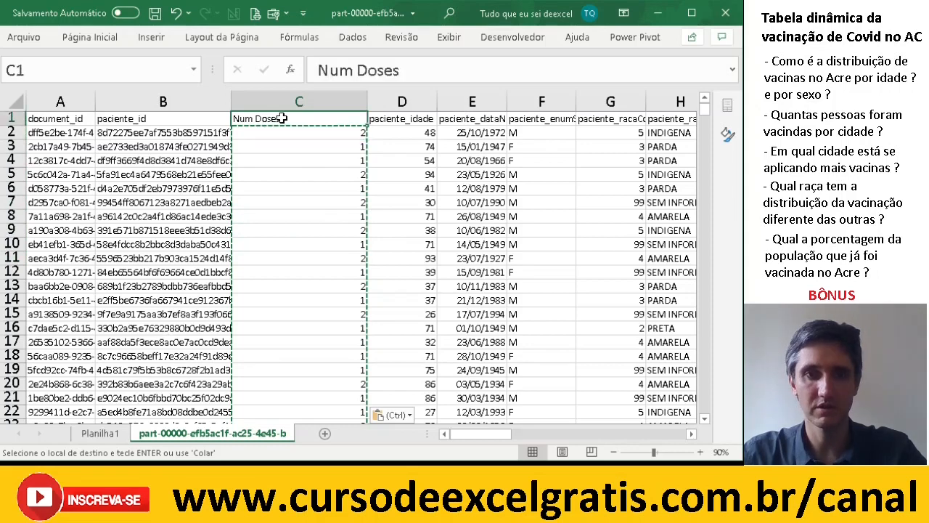
left_click(203, 132)
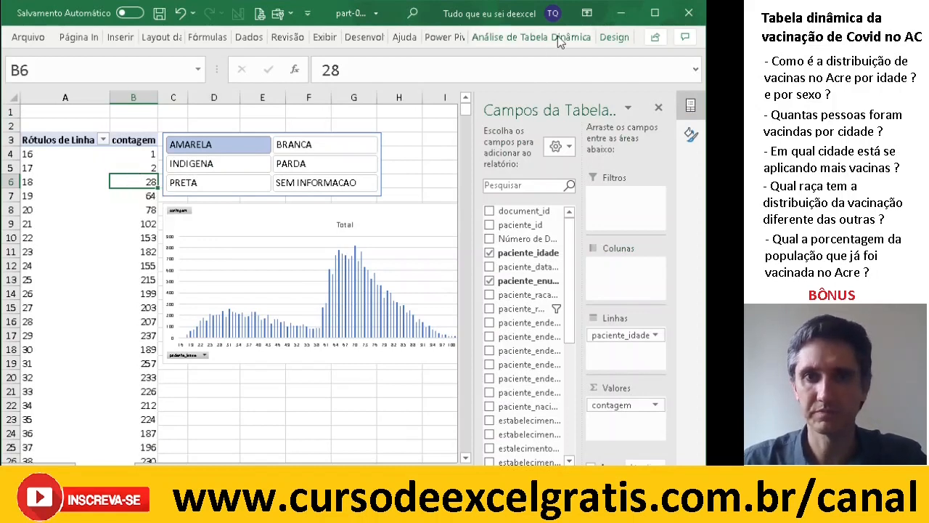
Insert a slicer for the Número de Doses field of the pivot table
left_click(511, 37)
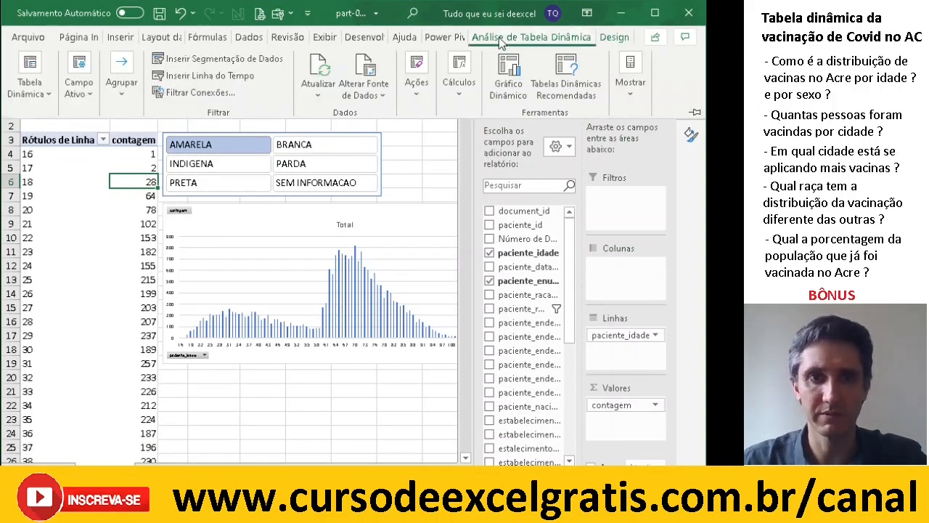
left_click(216, 59)
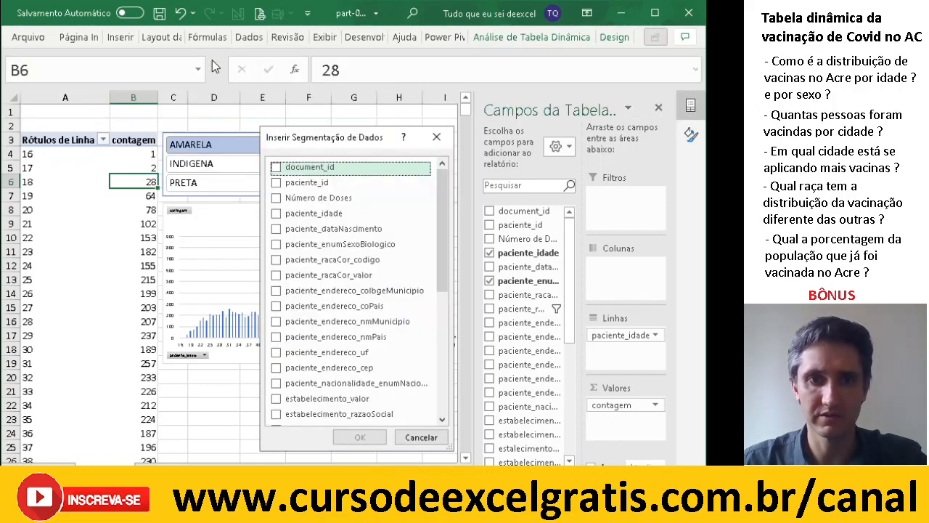
left_click(278, 199)
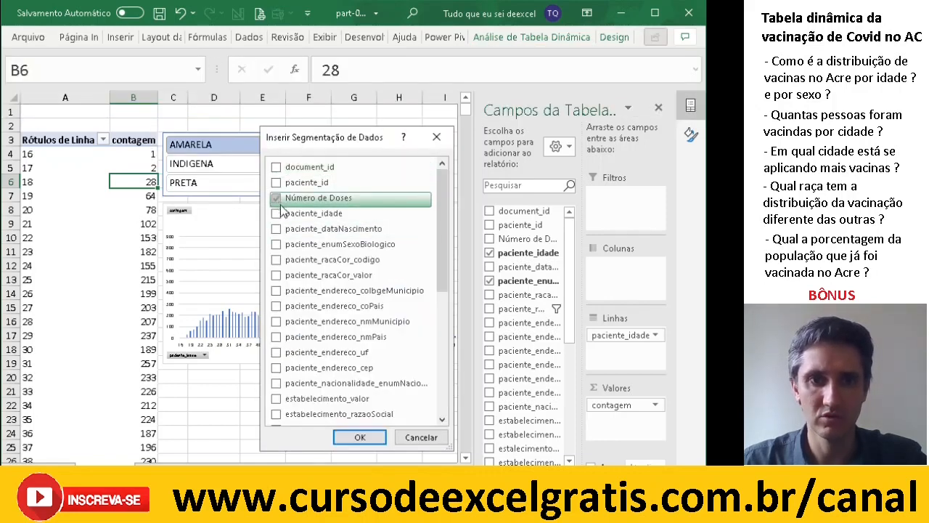
left_click(361, 438)
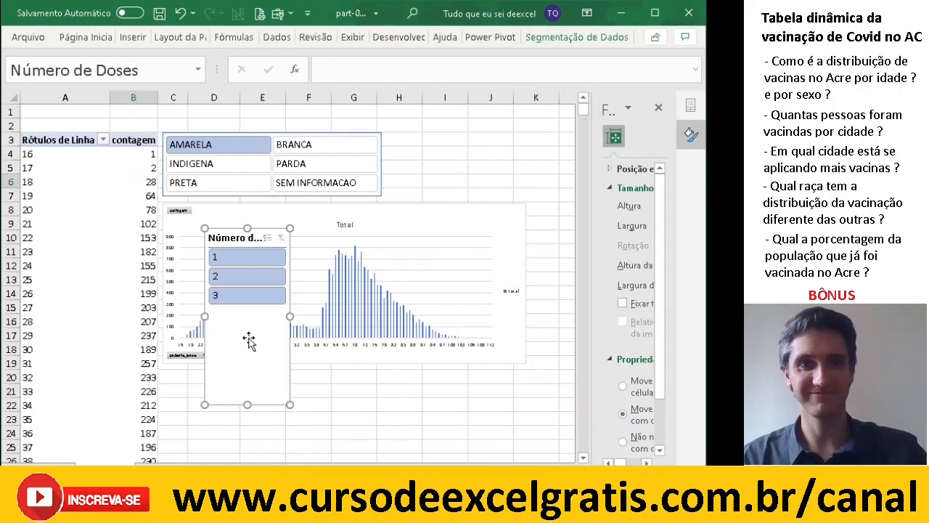
Filter the pivot table to 3 doses and switch the race filter to PARDA
left_click(228, 294)
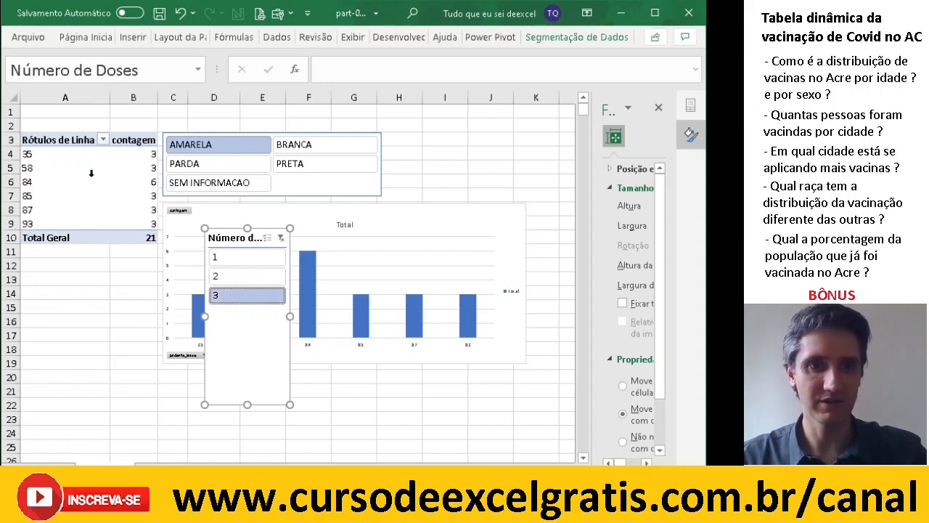
left_click(213, 163)
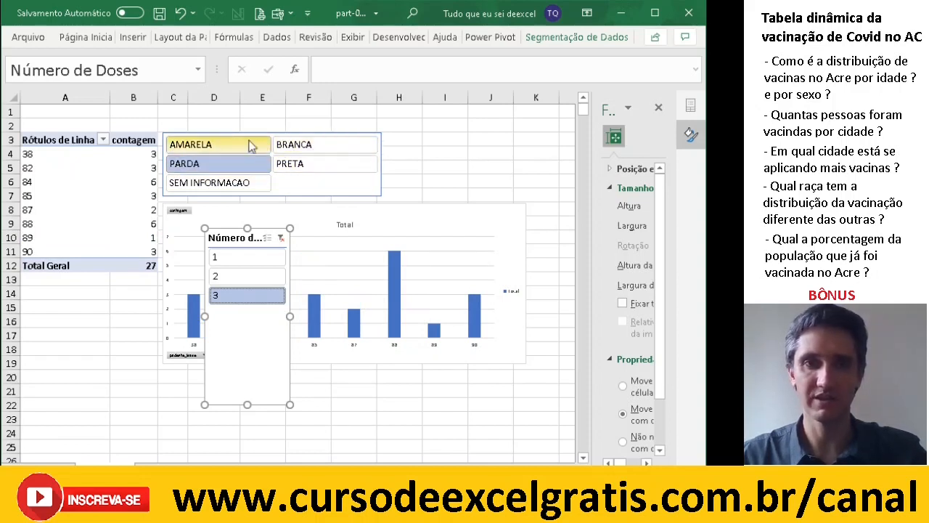
right_click(231, 244)
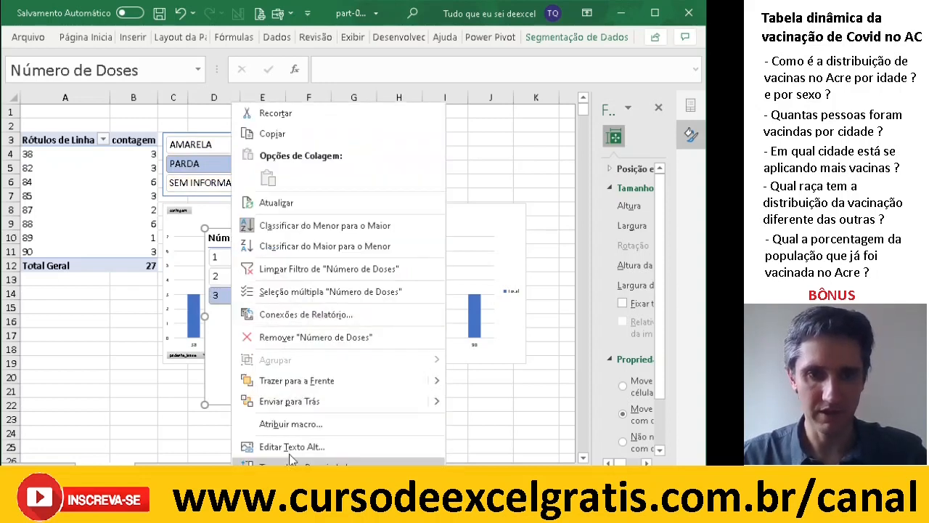
left_click(219, 348)
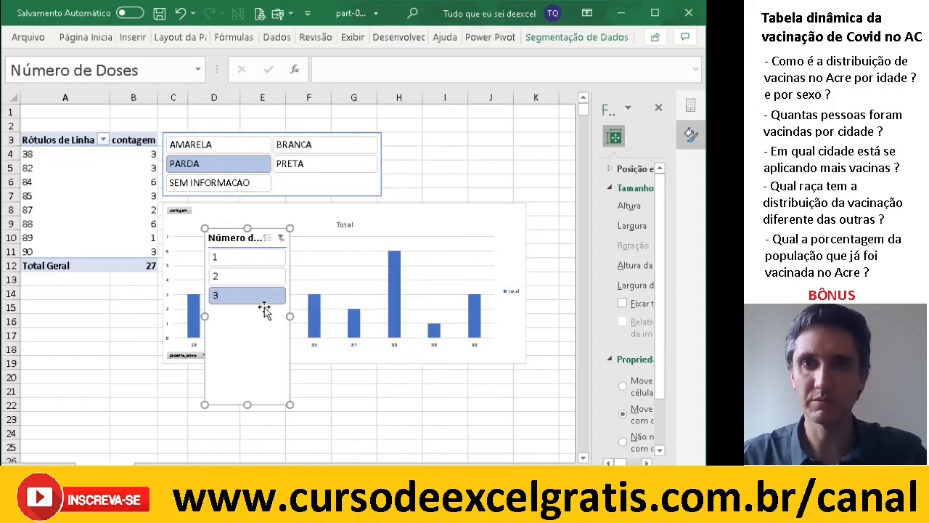
Arrange the Número de Doses slicer's buttons in 3 columns and shrink its height to about 27 mm
left_click(596, 39)
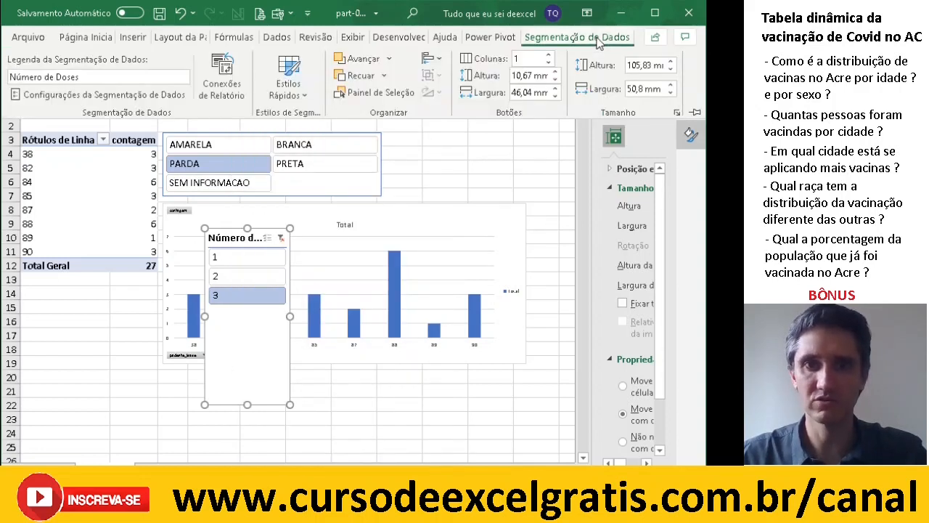
left_click(219, 342)
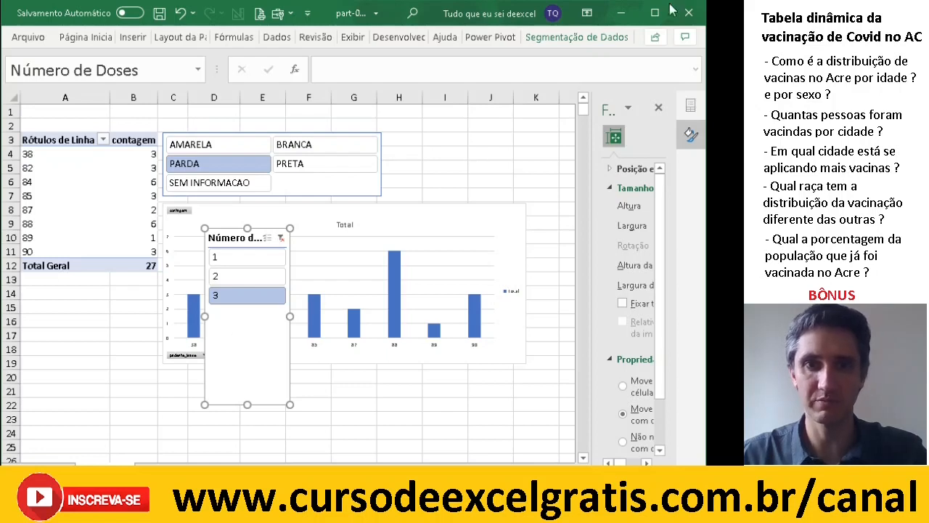
left_click(581, 37)
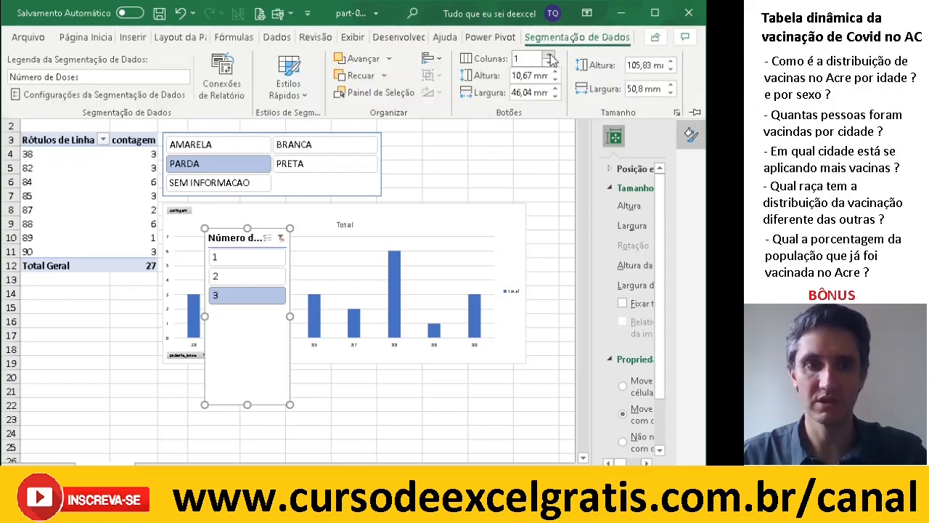
left_click(551, 57)
left_click(551, 56)
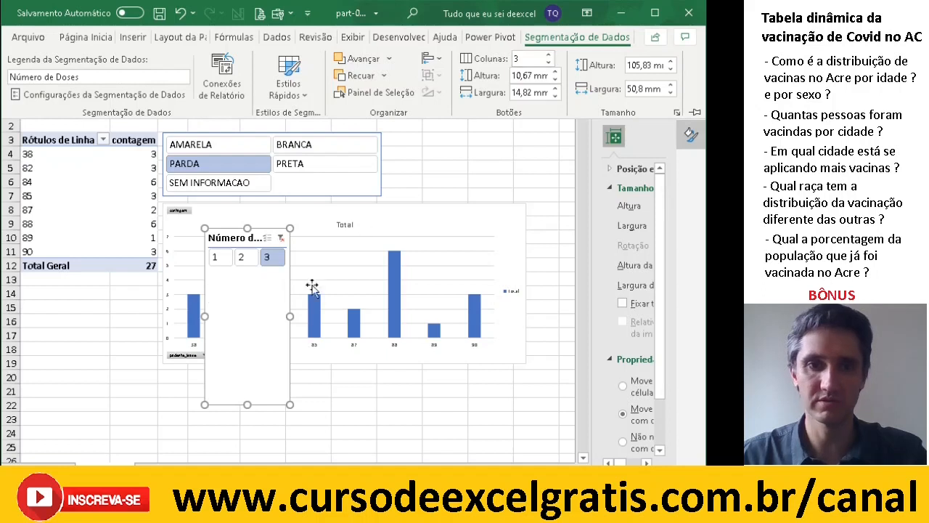
left_click(245, 400)
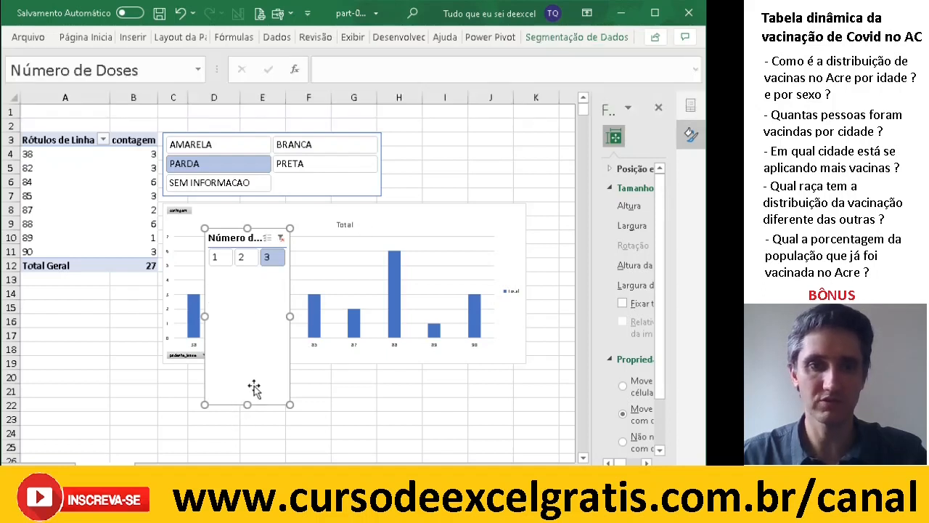
left_click_drag(246, 404, 264, 273)
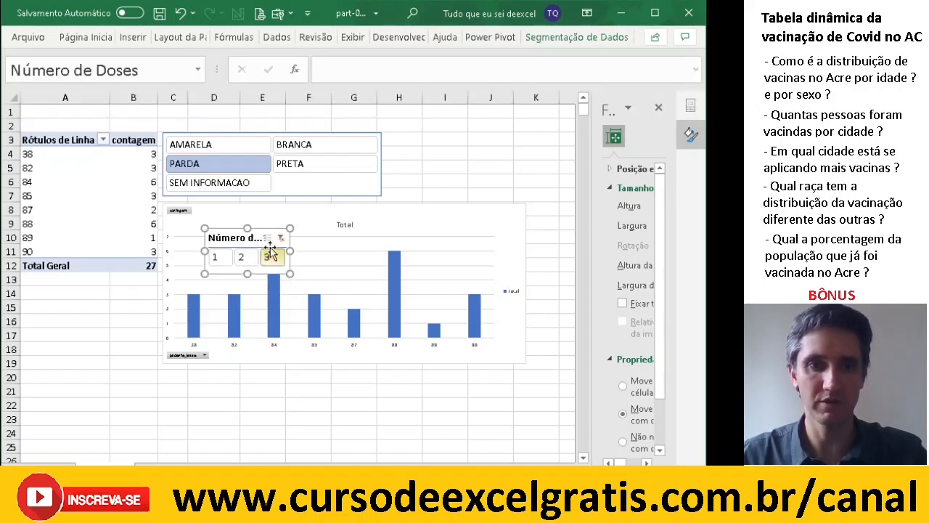
Apply the light green style to the Número de Doses slicer
left_click(550, 38)
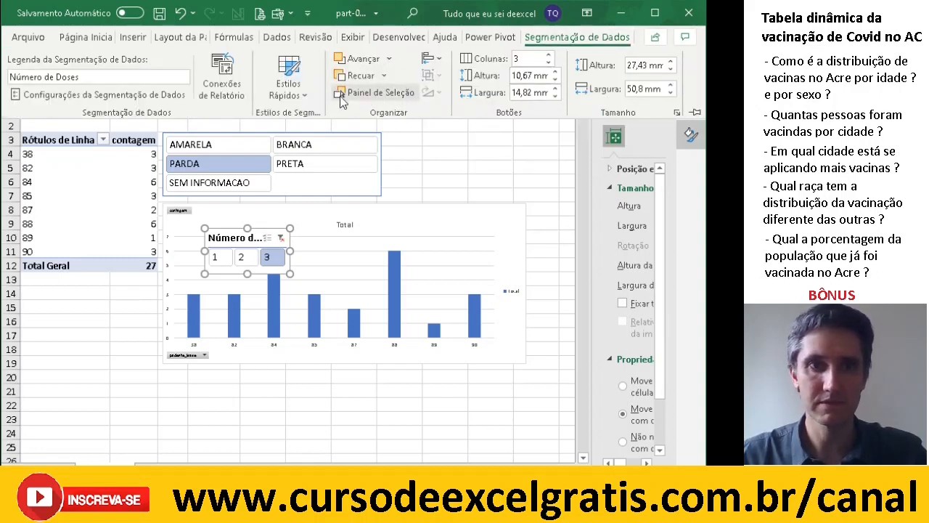
left_click(290, 88)
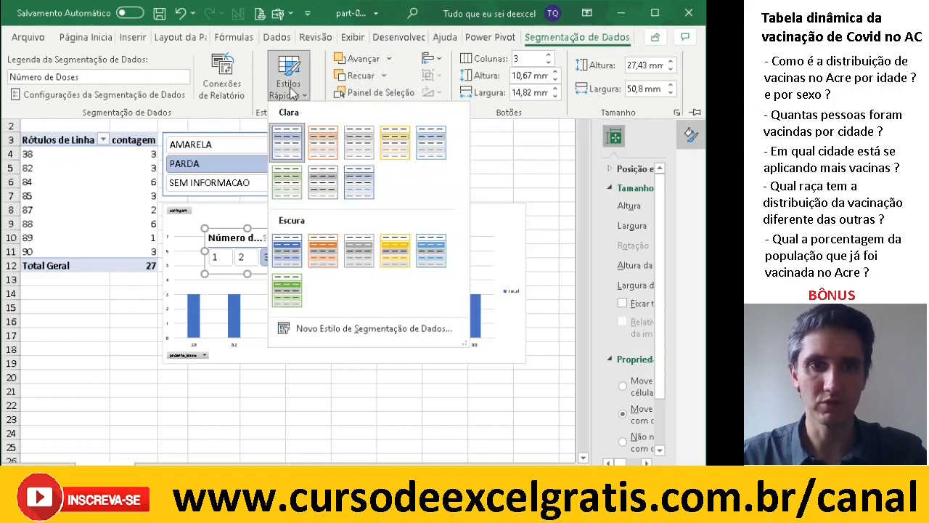
left_click(290, 187)
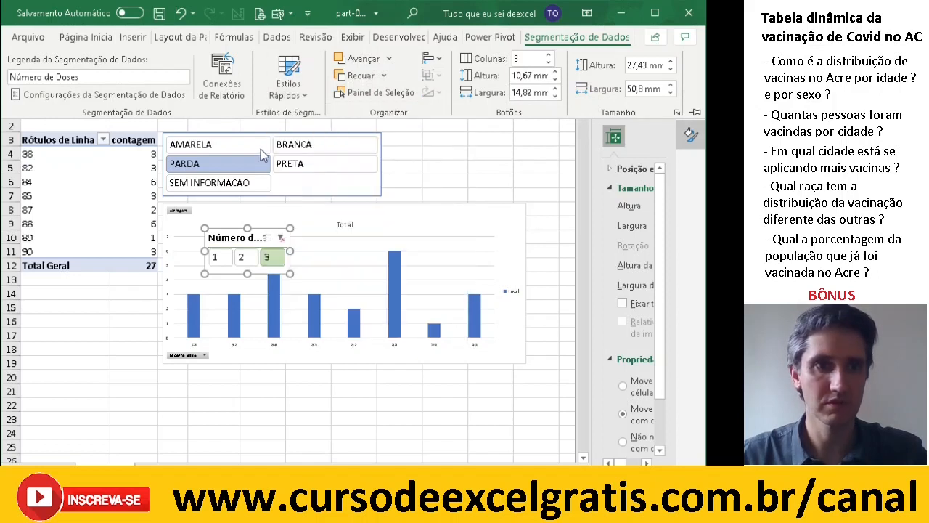
Clear the Número de Doses slicer's caption and move the slicer above the pivot table, over column A
left_click(66, 95)
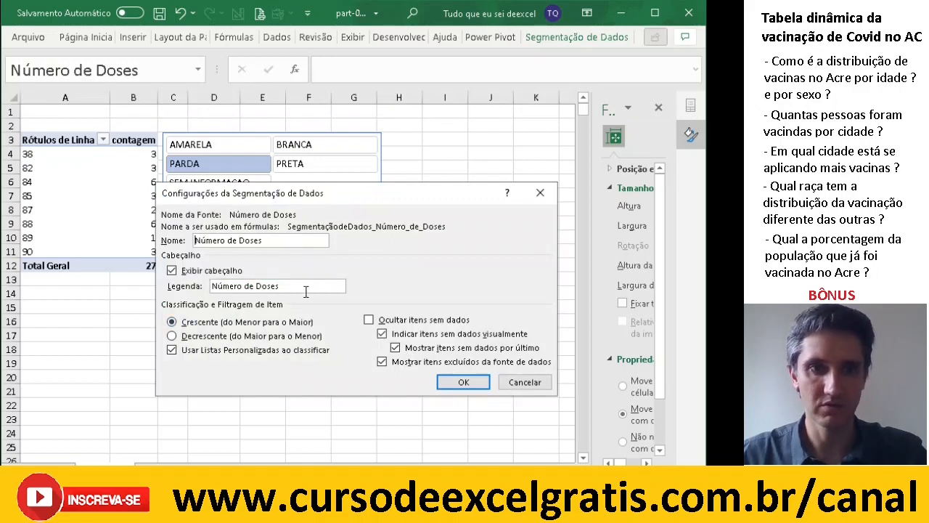
left_click_drag(311, 286, 203, 285)
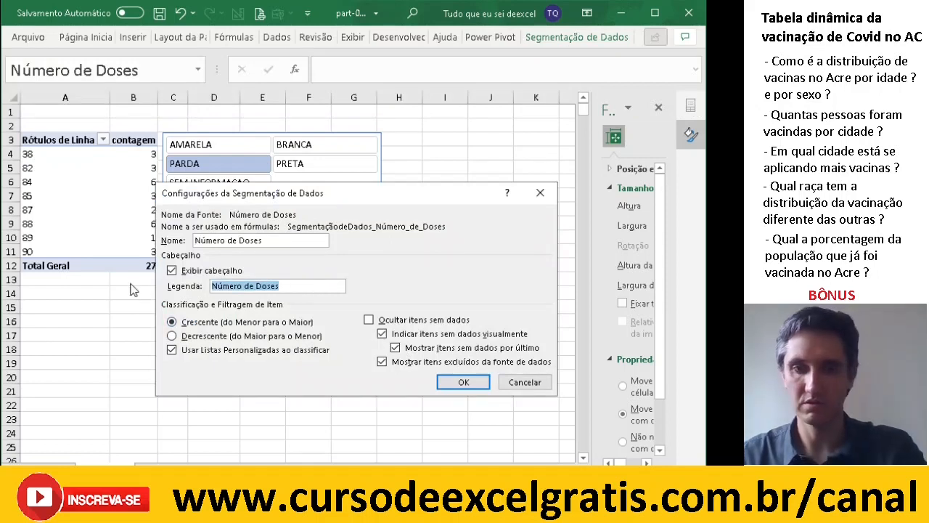
key("BackSpace")
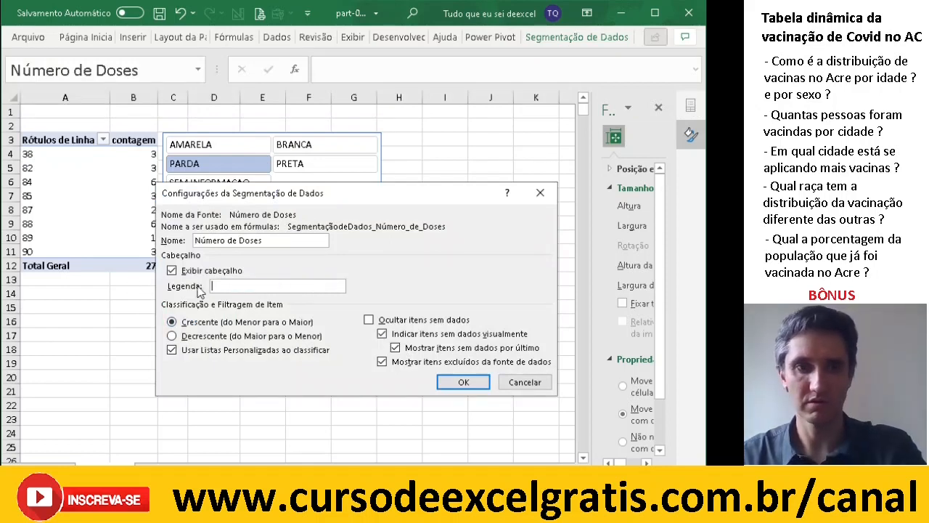
left_click(462, 380)
left_click_drag(238, 227, 72, 119)
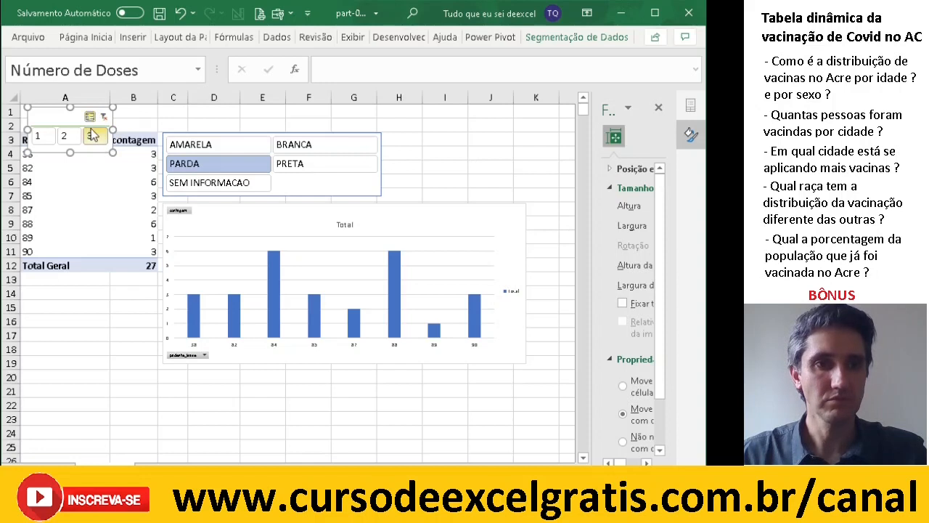
Hide the doses slicer's header and its items without data, and make row 2 slightly taller so the slicer fits
left_click(575, 37)
left_click(72, 95)
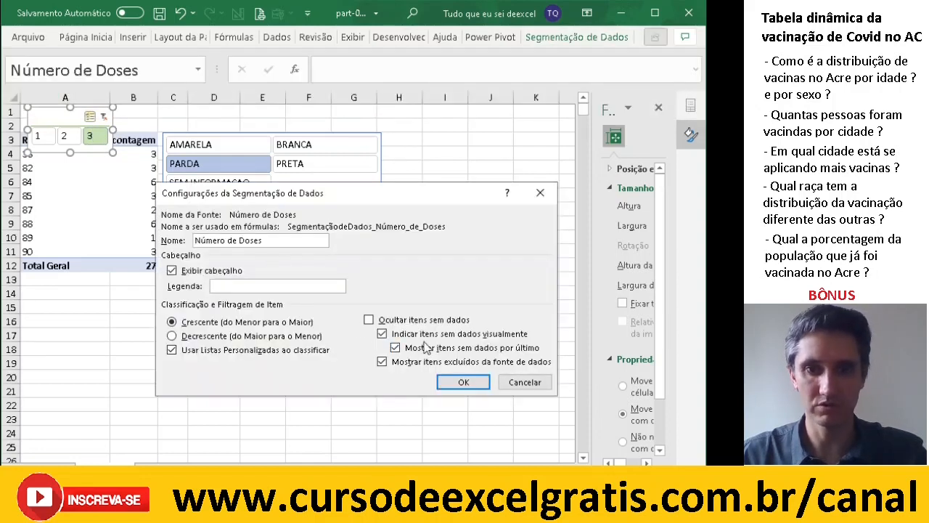
left_click(369, 320)
left_click(369, 321)
left_click(368, 320)
left_click(187, 270)
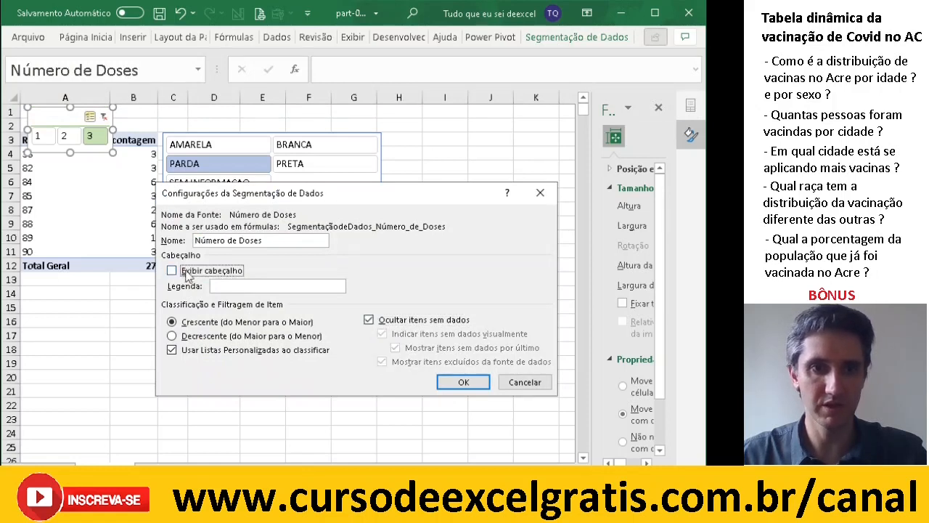
left_click(463, 382)
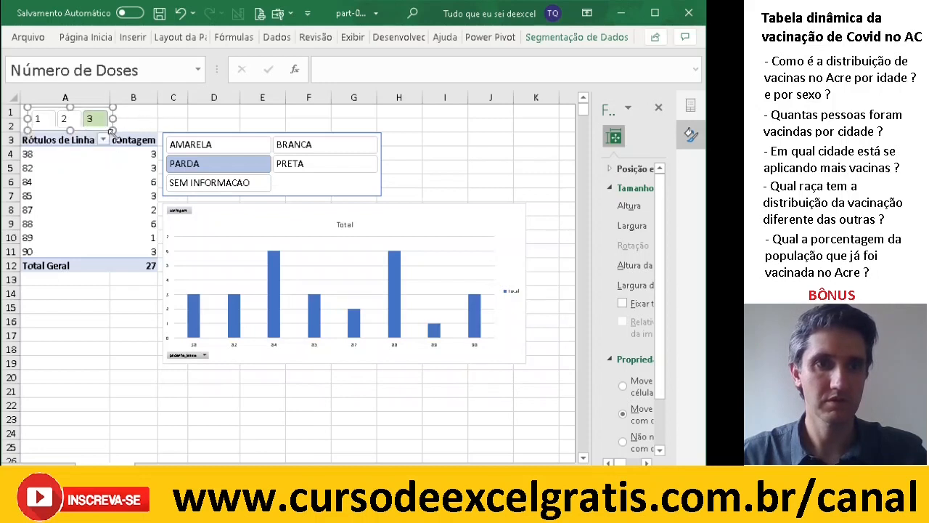
left_click_drag(8, 133, 8, 136)
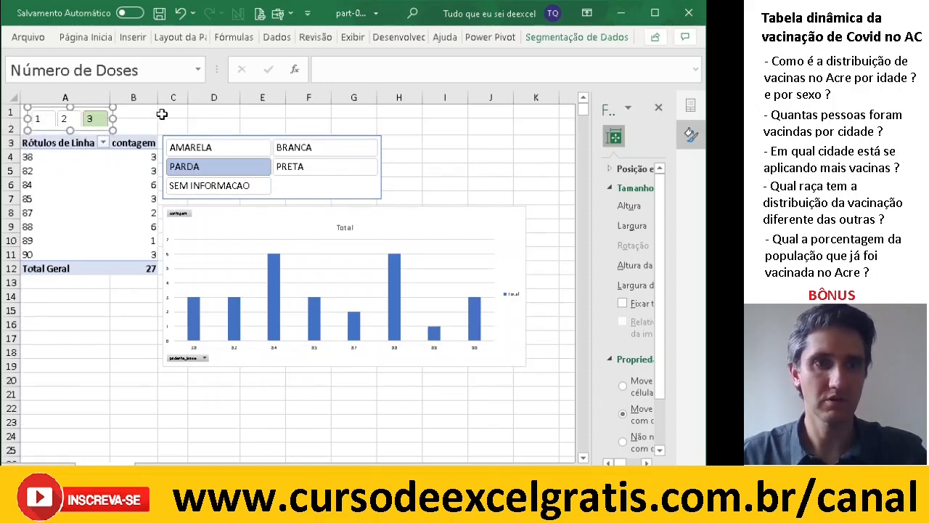
Try different dose selections for the PARDA race, ending with only 1 dose selected
left_click(66, 120)
left_click(176, 122)
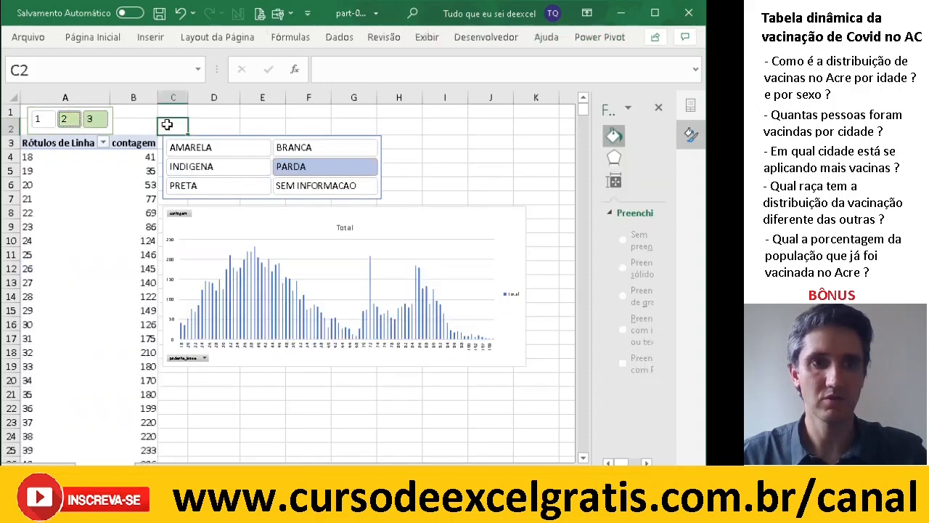
left_click(65, 125)
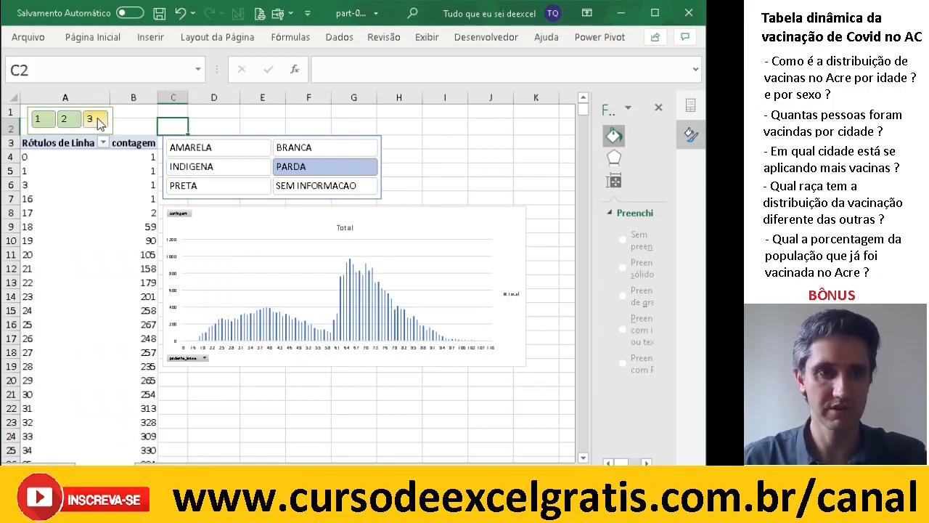
left_click(68, 122)
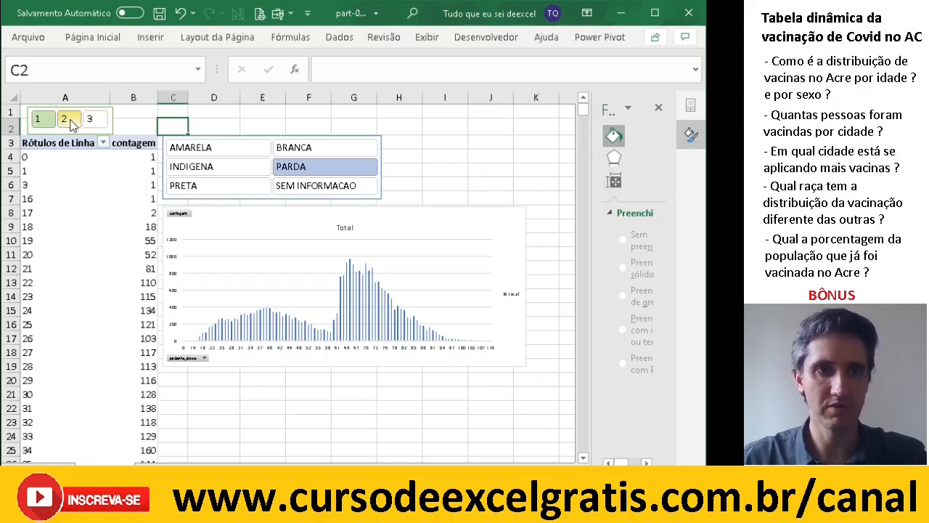
Filter to the INDIGENA race and compare its age distribution for 1 dose, both doses together, and 2 doses only
left_click(219, 167)
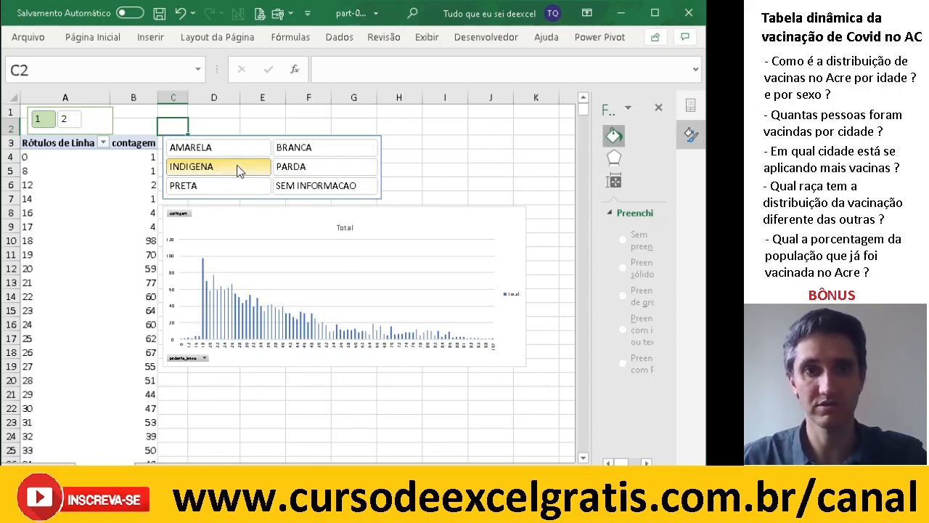
left_click(71, 121)
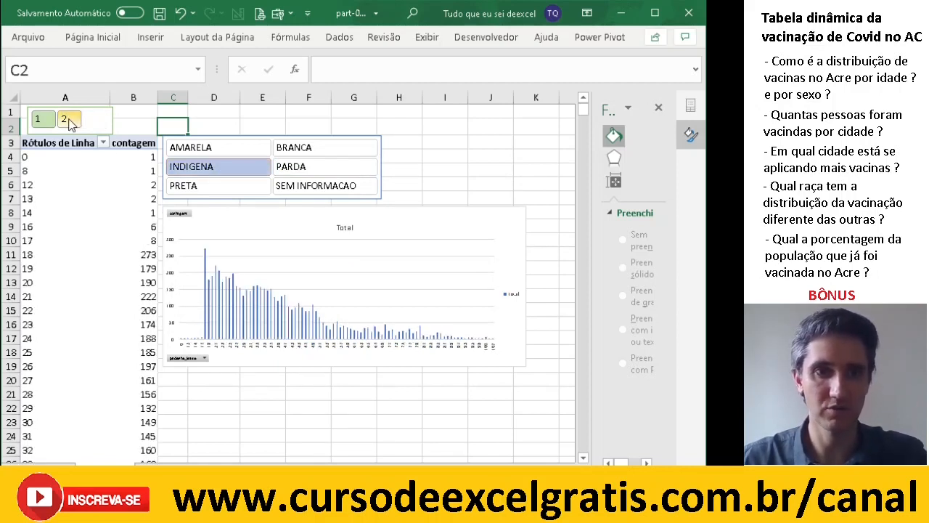
left_click(41, 123)
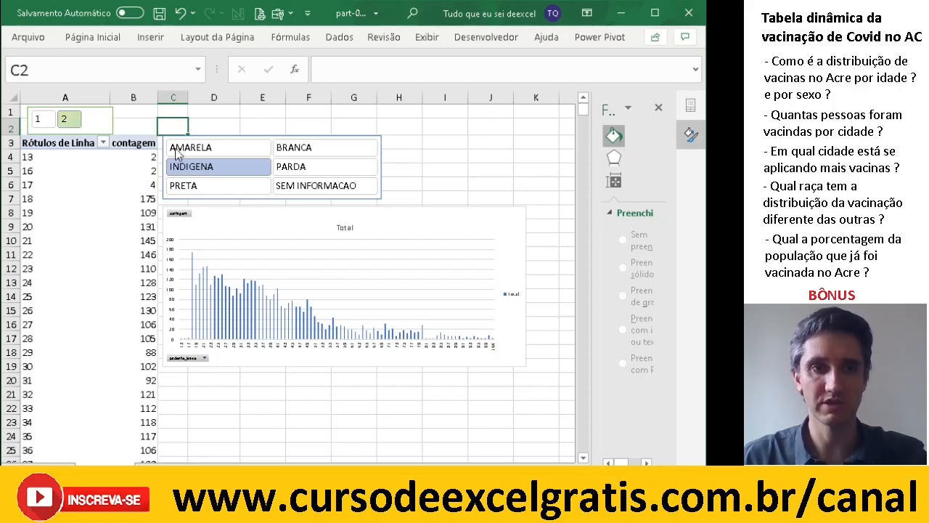
Compare the 2-dose age distribution across AMARELA, BRANCA, PARDA, INDIGENA and PRETA, ending with AMARELA selected
left_click(222, 146)
left_click(299, 152)
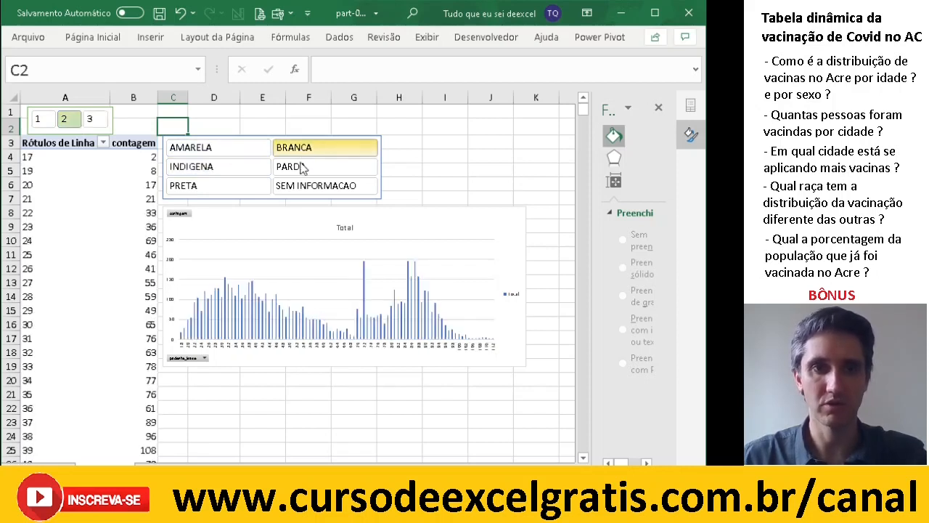
left_click(294, 167)
left_click(207, 168)
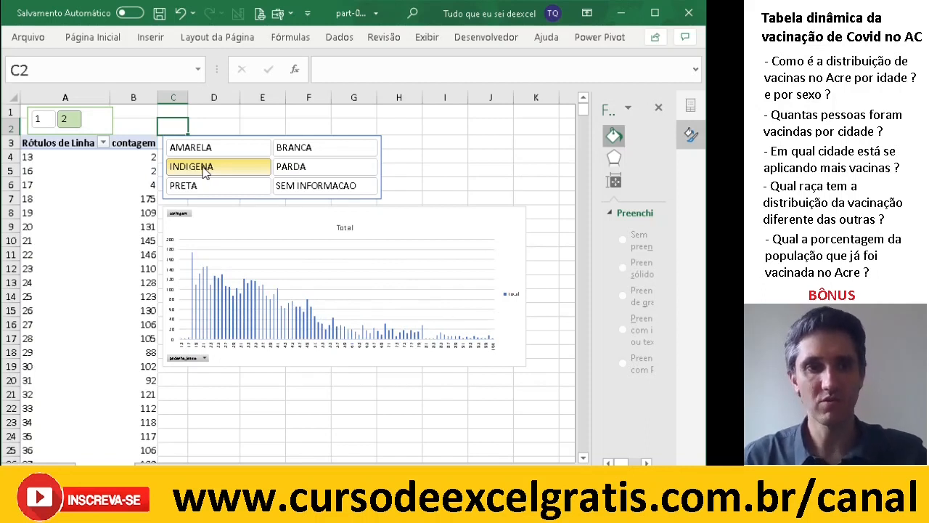
left_click(209, 186)
left_click(204, 150)
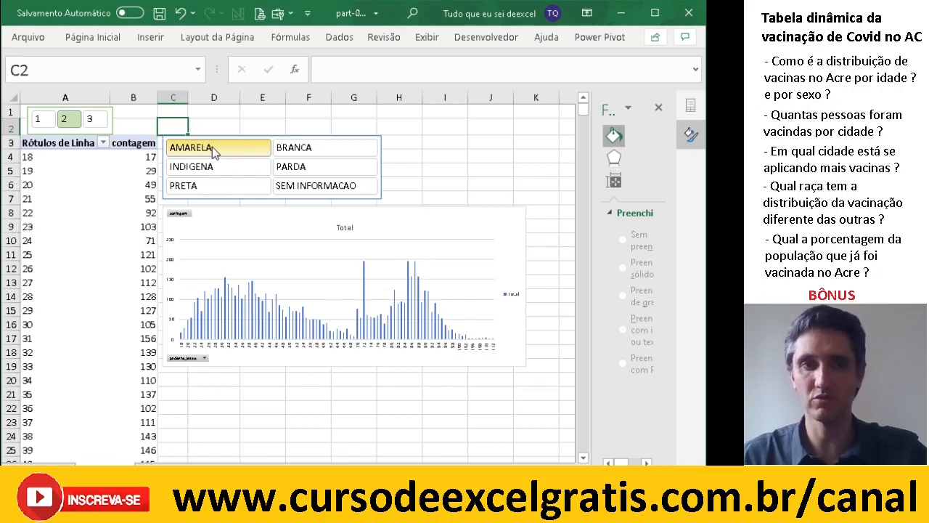
Filter the AMARELA pivot table to 3 doses and remove paciente_idade from its rows
left_click(97, 122)
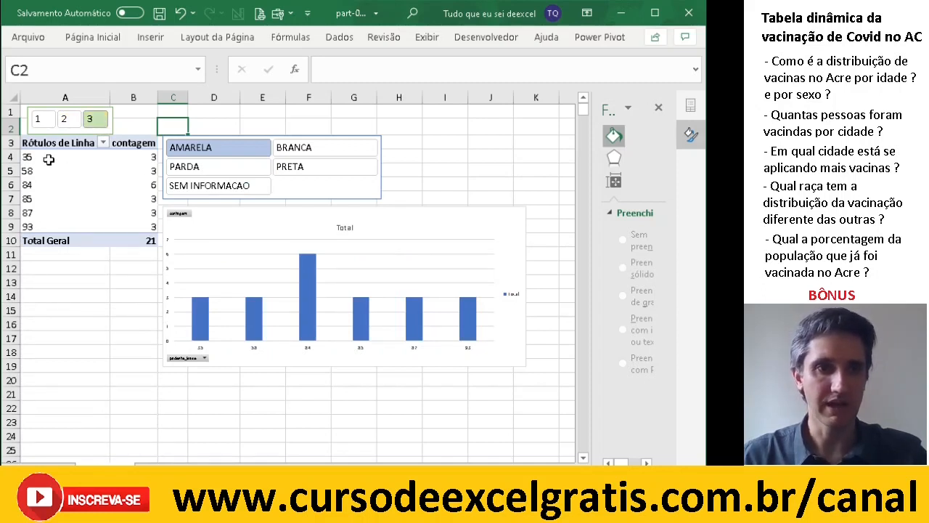
left_click(116, 173)
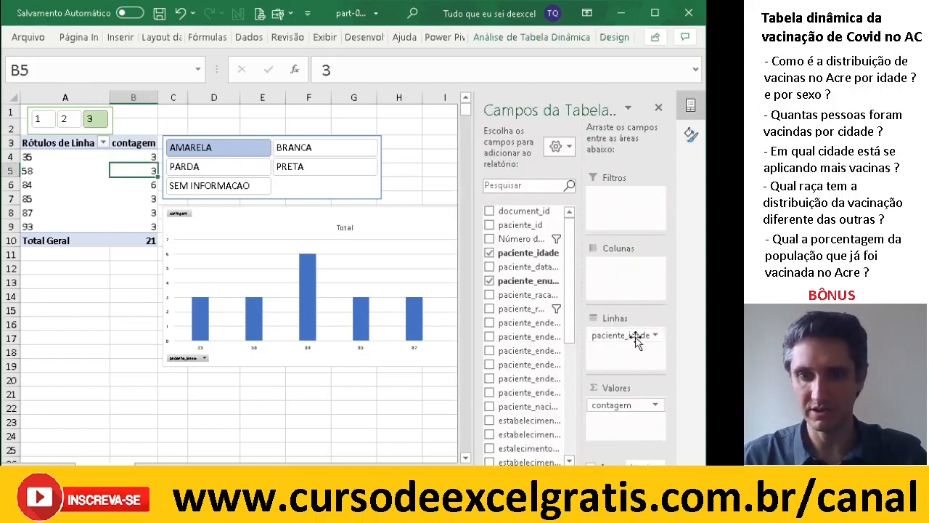
left_click_drag(624, 341, 305, 395)
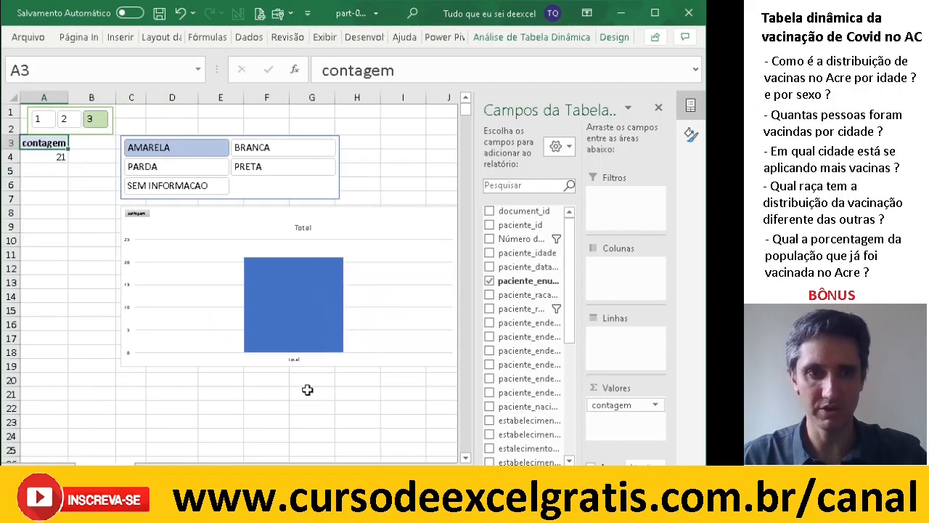
Extract the detail records behind the contagem total in A4 to a new sheet and inspect the repeated paciente_id values
left_click(44, 157)
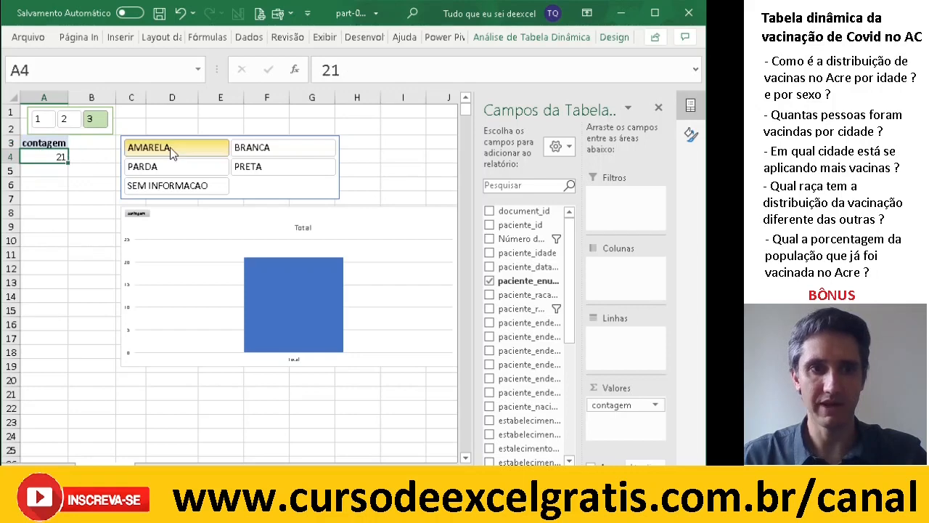
double_click(44, 158)
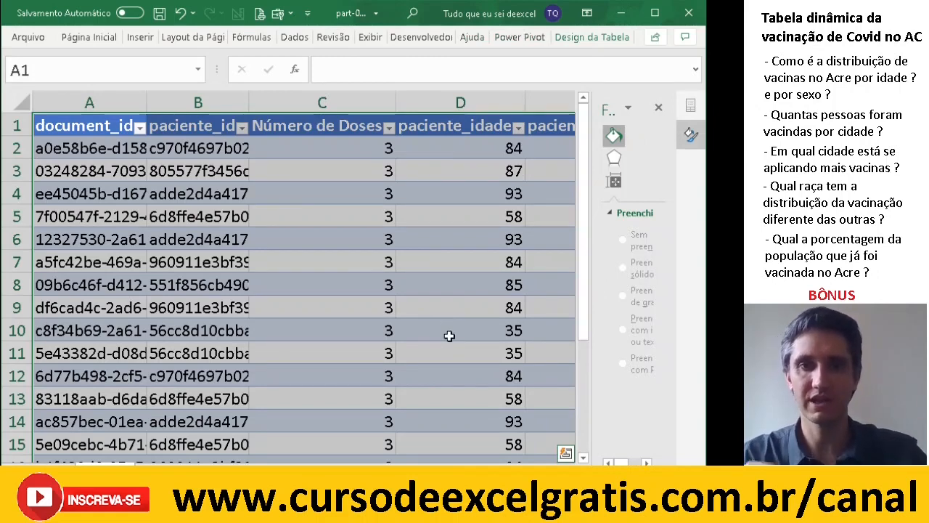
left_click(198, 170)
left_click_drag(202, 148, 216, 284)
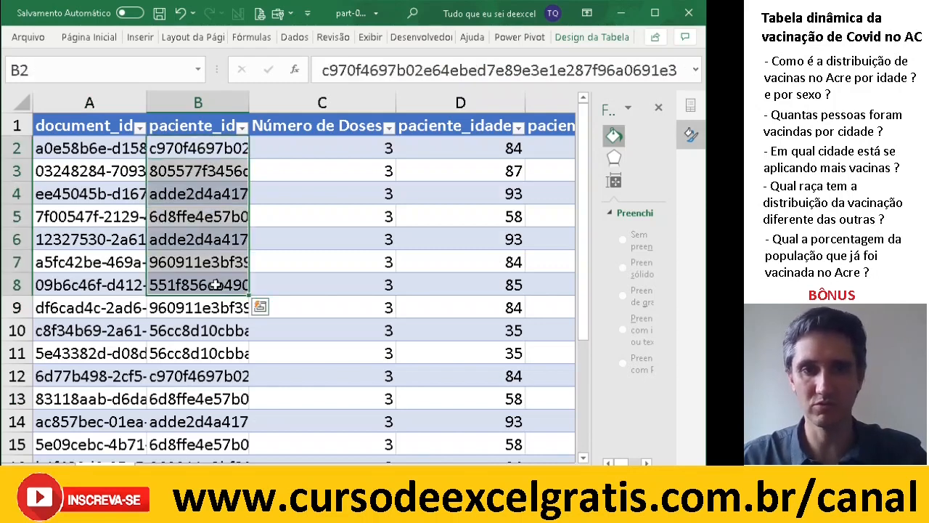
left_click(182, 170)
left_click_drag(183, 193, 185, 262)
left_click(181, 328)
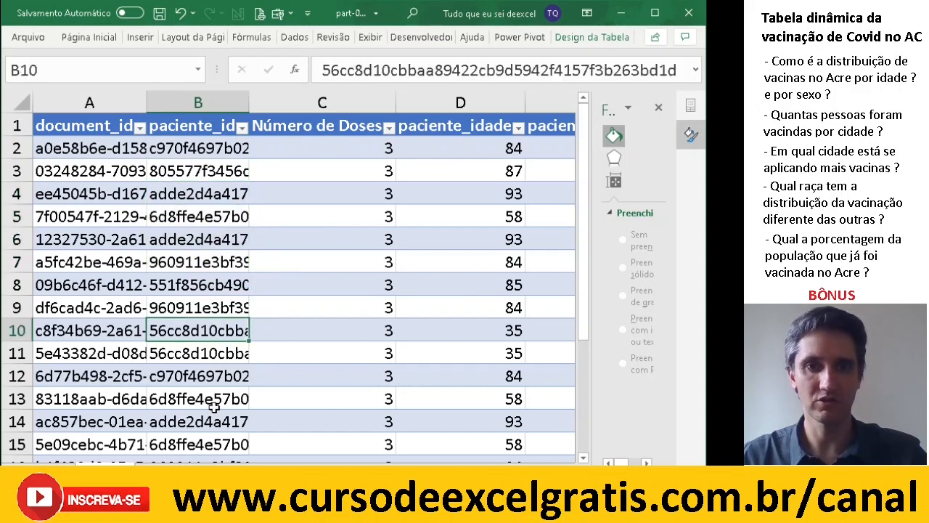
Examine the extracted records' other columns along row 6, from patient data through to the establishment fields
left_click(343, 245)
key("Right")
key("Right")
key("Right")
key("Right")
key("Right")
key("Right")
key("Right")
key("Right")
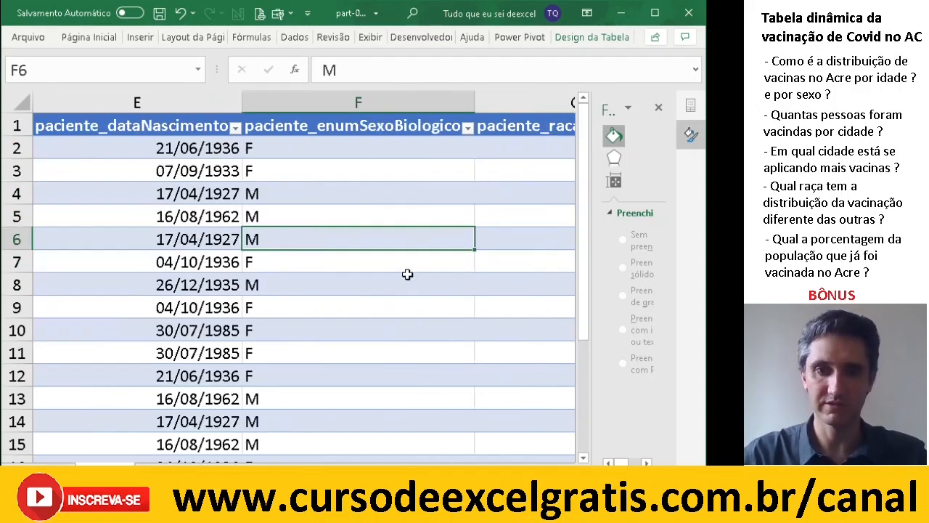
key("Right")
key("Right")
key("Right")
key("Right")
key("Right")
key("Right")
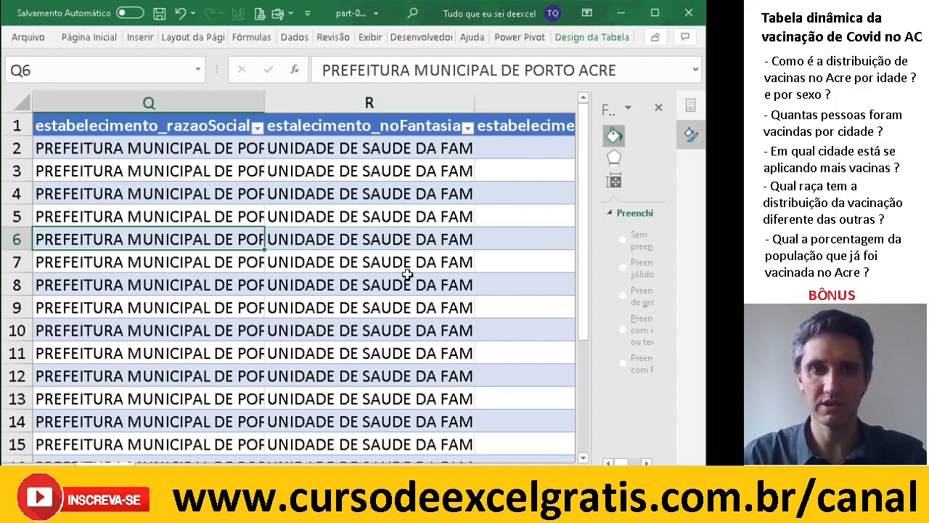
Examine the extracted records along row 6, from the establishment fields to vacina_grupoAtendimento_nome and vacina_categoria_nome
key("Left")
key("Left")
key("Left")
key("Left")
key("Left")
key("Left")
key("Left")
key("Left")
key("Left")
key("Right")
key("Right")
key("Right")
key("Right")
key("Right")
key("Right")
key("Right")
key("Right")
key("Right")
key("Right")
key("Right")
key("Right")
key("Right")
key("Right")
key("Right")
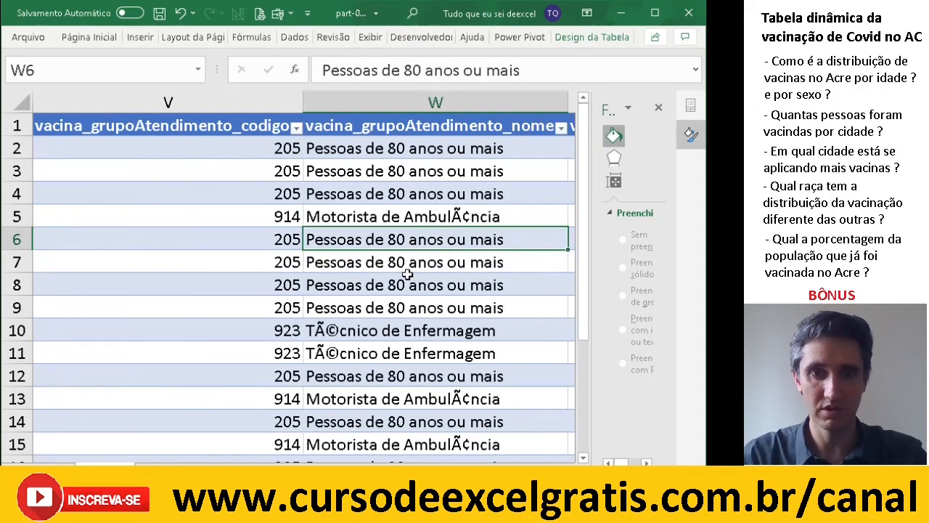
key("Right")
key("Right")
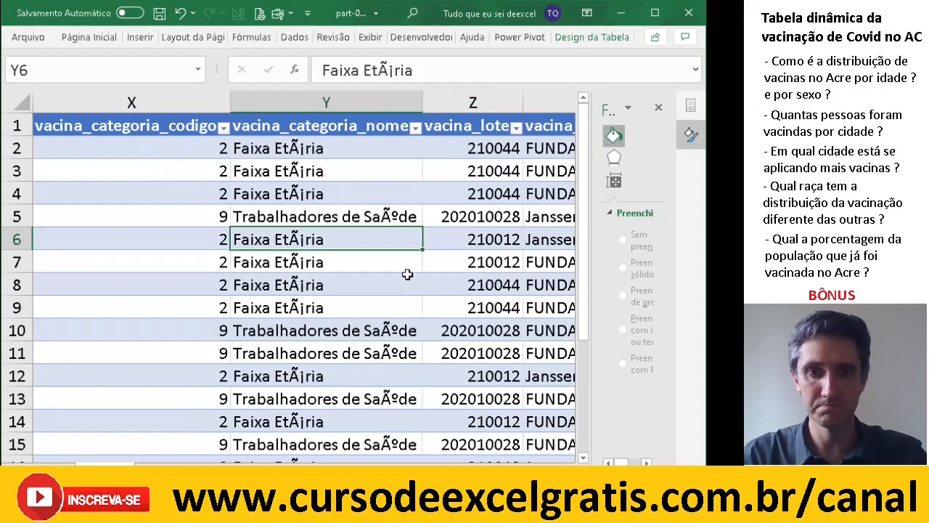
key("Left")
key("Left")
key("Left")
key("Right")
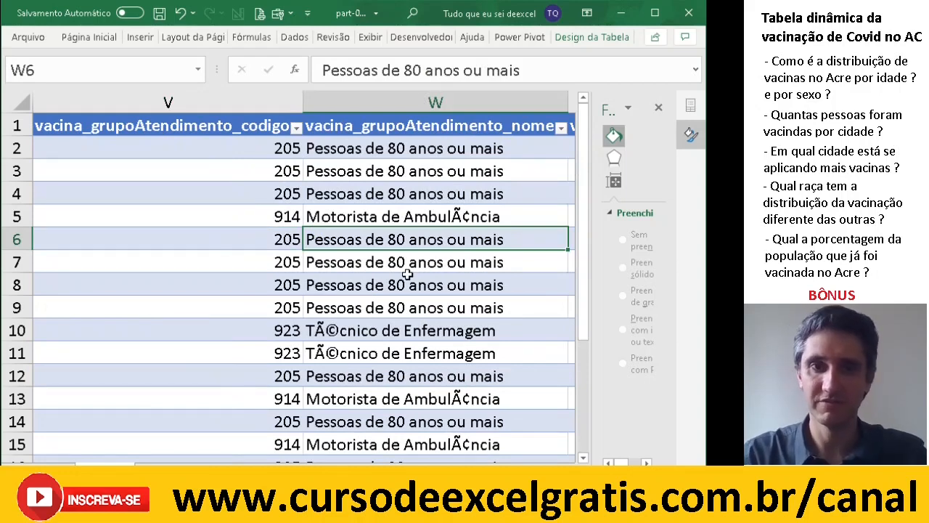
Examine the vaccine fields of the first record in row 2, from service group through category and manufacturer to vacina_descricao_dose
key("Up")
key("Up")
key("Up")
key("Up")
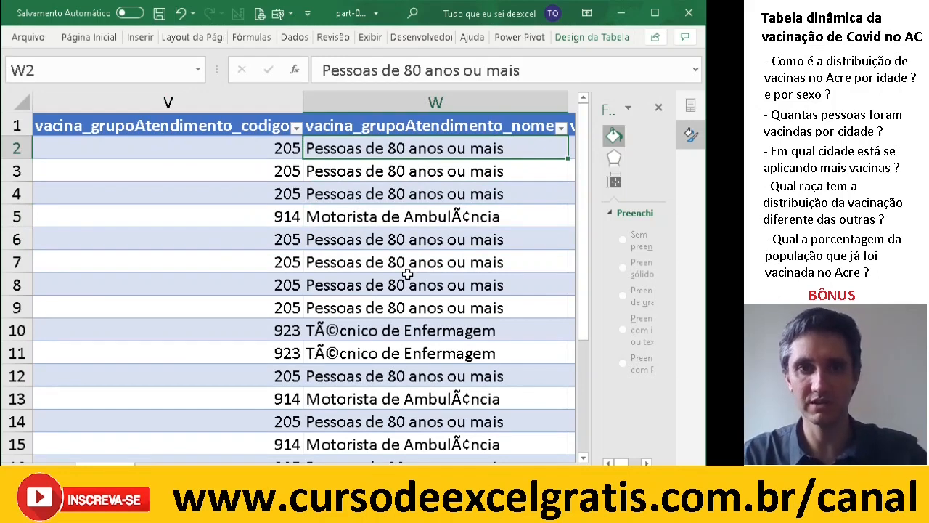
key("Right")
key("Right")
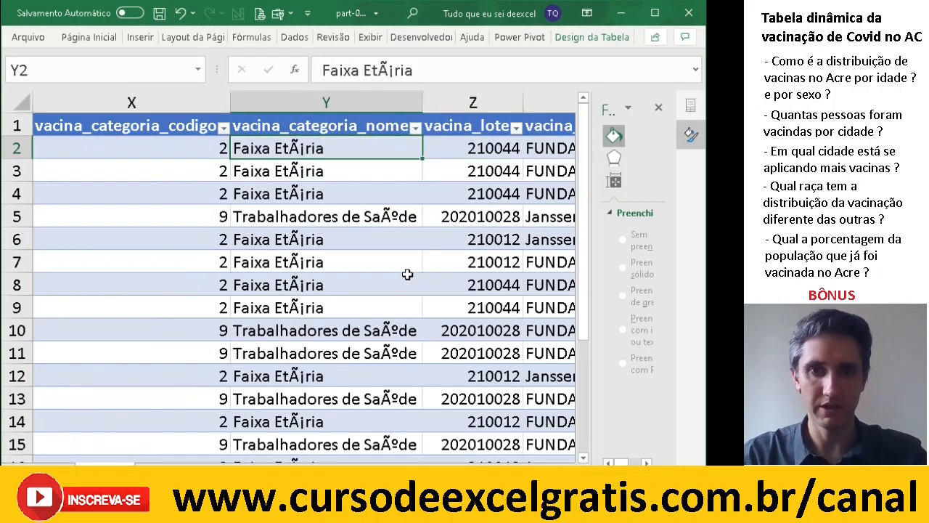
key("Right")
key("Right")
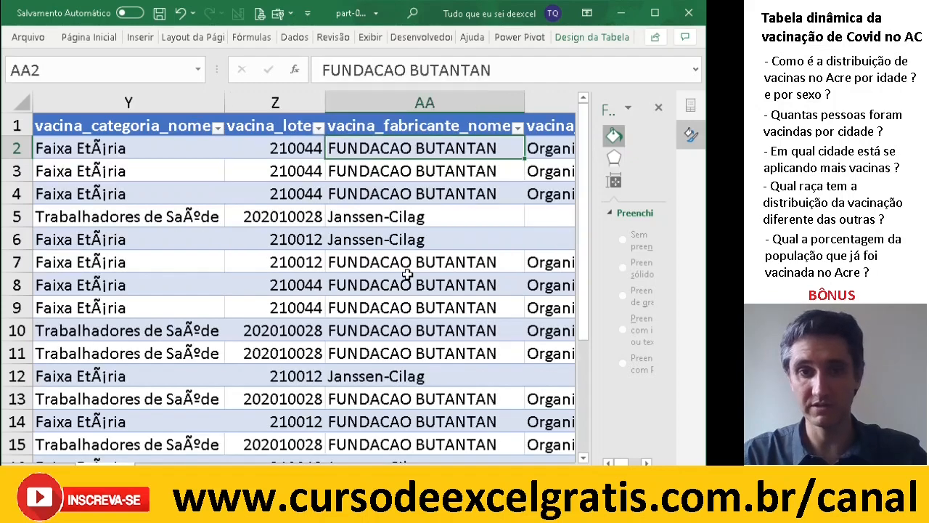
key("Right")
key("Right")
key("Right")
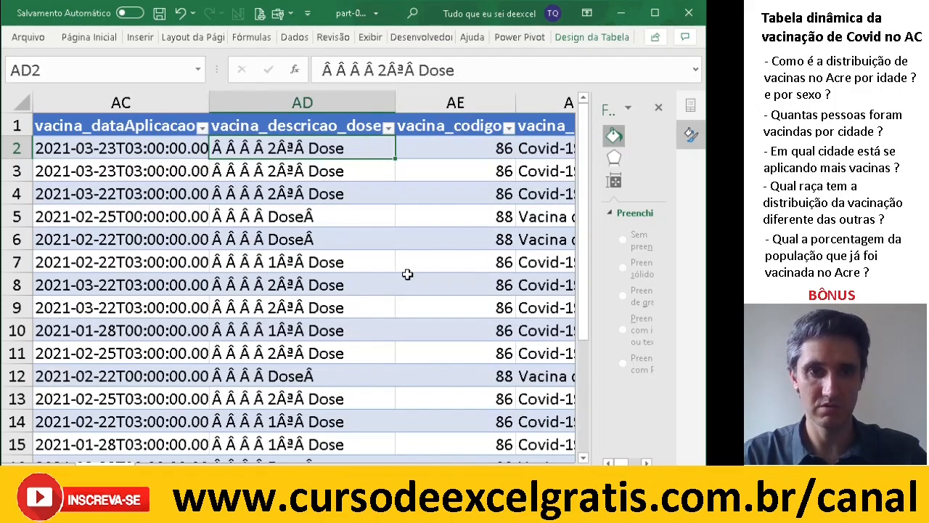
key("Right")
key("Left")
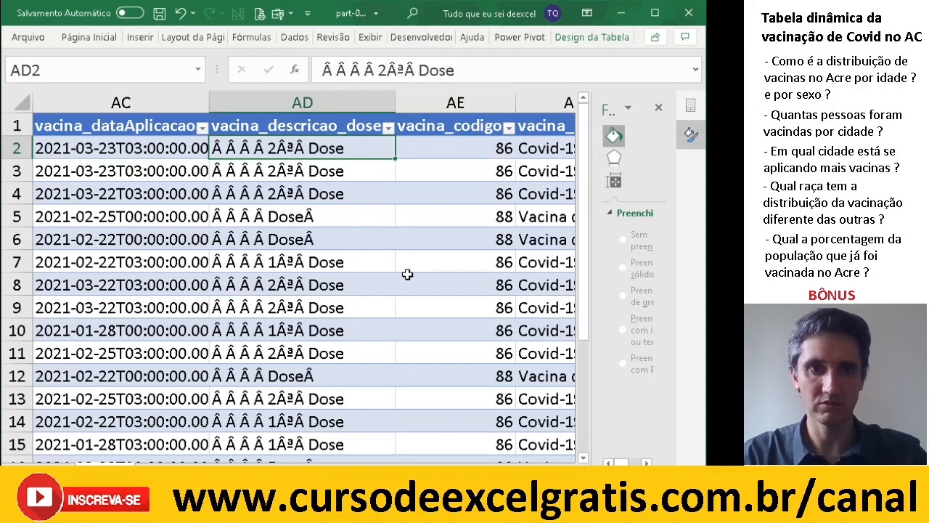
Review the vacina_descricao_dose values of all extracted records down to row 22 and return to the column header
key("Down")
key("Down")
key("Down")
key("Down")
key("Down")
key("Down")
key("Down")
key("Down")
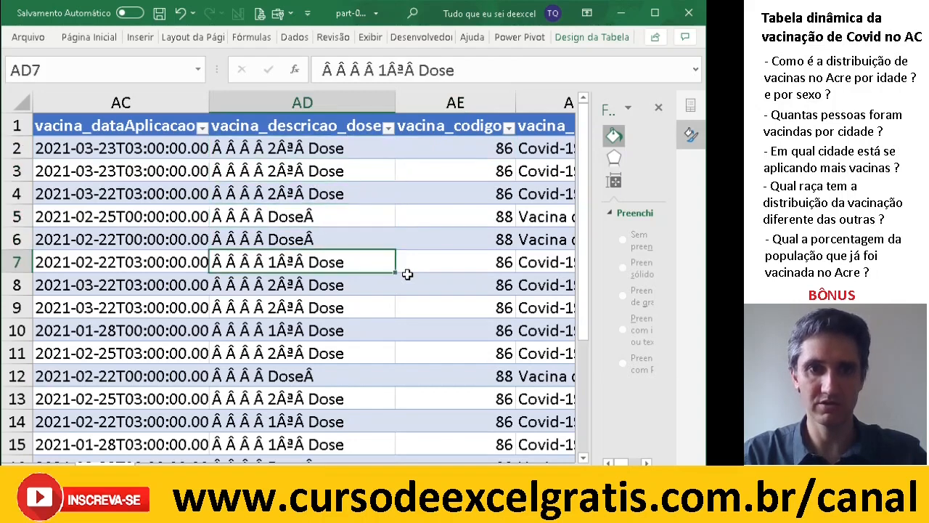
key("Up")
key("Up")
key("Down")
key("Down")
key("Down")
key("Down")
key("Down")
key("Down")
key("Down")
key("Down")
key("Down")
key("Down")
key("Down")
key("Down")
key("Down")
key("Down")
key("Down")
key("Down")
key("Down")
key("Down")
key("Down")
key("Down")
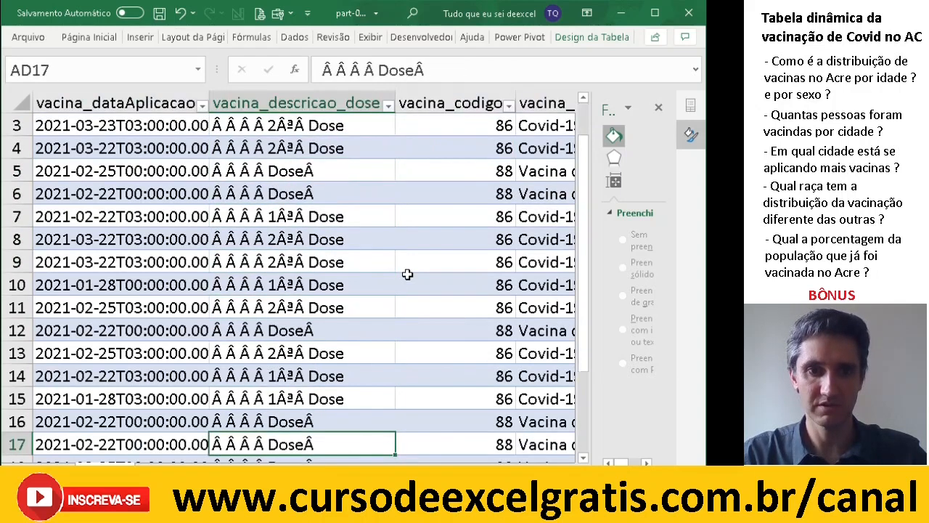
key("Down")
key("Down")
key("Down")
key("Down")
key("Down")
key("Down")
key("Down")
key("Down")
key("Up")
key("Up")
key("Up")
key("Up")
key("Up")
key("Up")
key("Up")
key("Up")
key("Up")
key("Up")
key("Up")
key("Up")
key("Up")
key("Up")
key("Up")
key("Up")
key("Up")
key("Up")
key("Up")
key("Up")
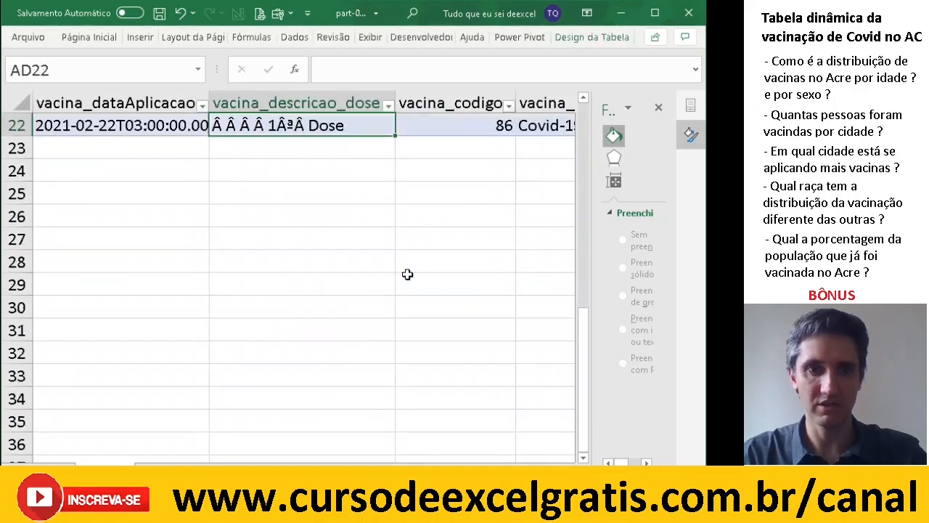
key("Up")
key("Up")
key("Up")
key("Up")
key("Up")
key("Up")
key("Up")
key("Up")
key("Up")
key("Up")
key("Up")
key("Up")
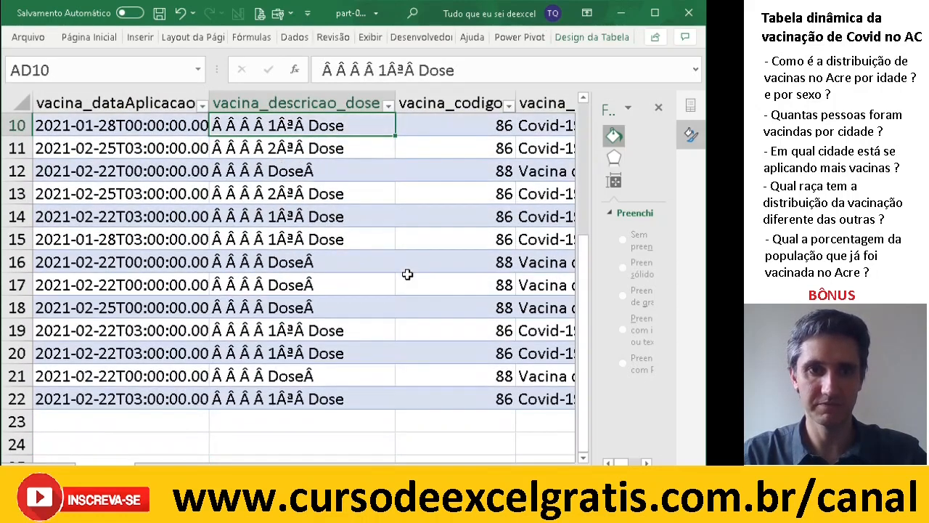
key("Up")
key("Up")
key("Up")
key("Up")
key("Up")
key("Up")
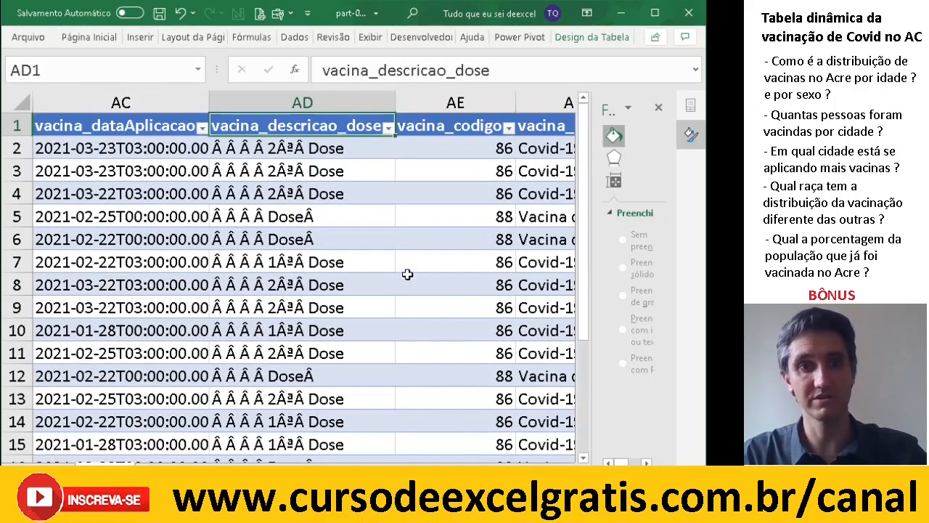
Examine the remaining row 2 fields through data_importacao_rnds, recheck the manufacturer fields, and return to vacina_descricao_dose
key("Down")
key("Right")
key("Right")
key("Right")
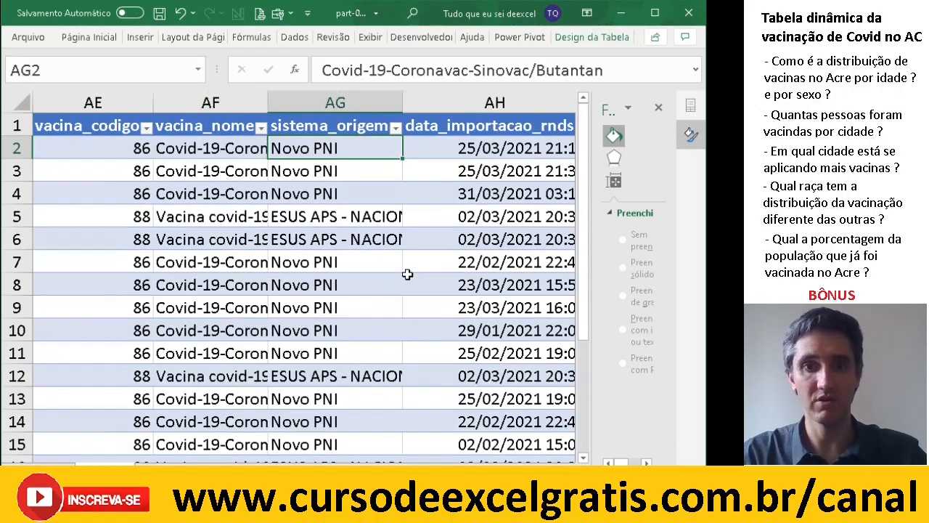
key("Right")
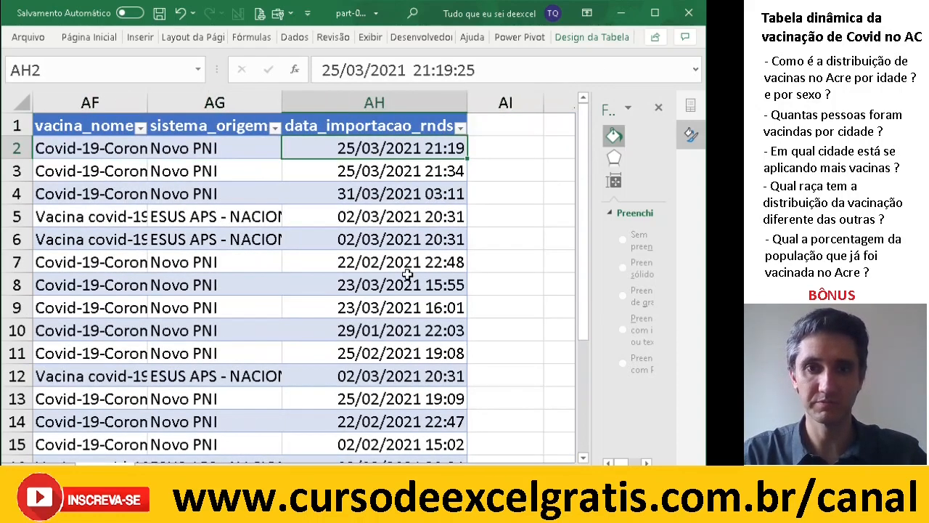
key("Left")
key("Left")
key("Left")
key("Left")
key("Left")
key("Left")
key("Left")
key("Left")
key("Left")
key("Right")
key("Right")
key("Right")
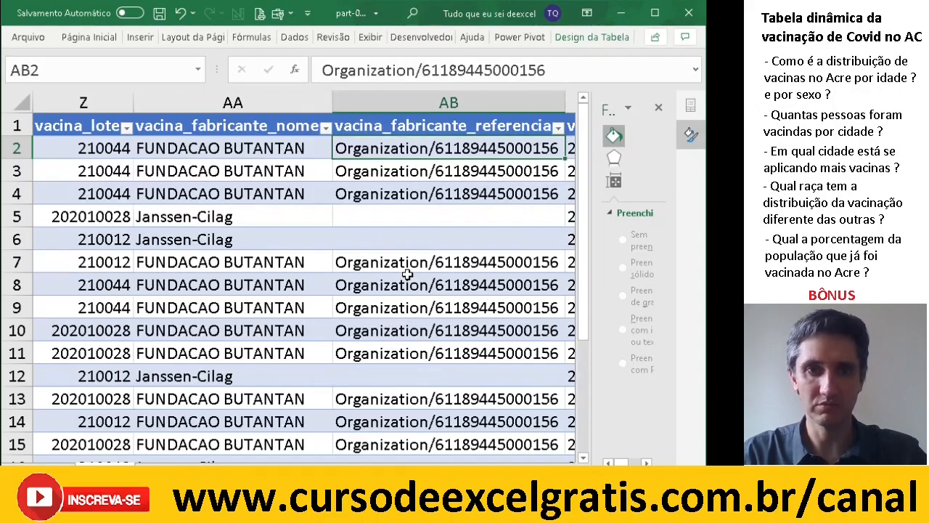
key("Right")
key("Right")
key("Right")
key("Right")
key("Right")
key("Right")
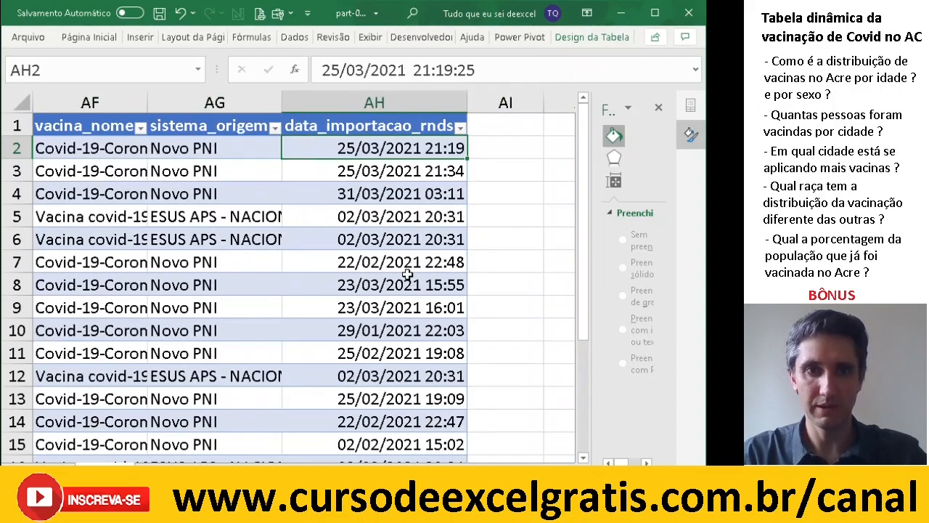
key("Left")
key("Left")
key("Left")
key("Left")
key("Left")
key("Right")
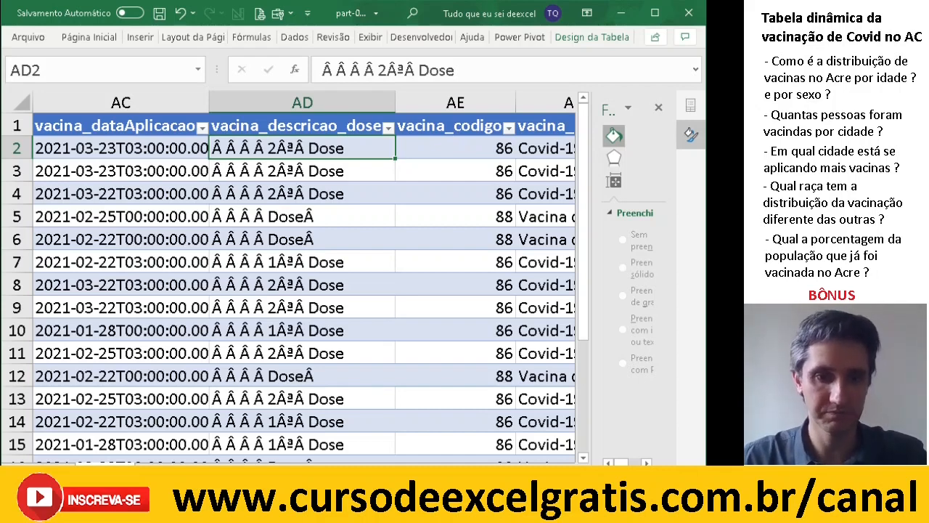
On the source data sheet, insert a new column before paciente_idade and title it "Ordem da dose"
key("ctrl+Page_Down")
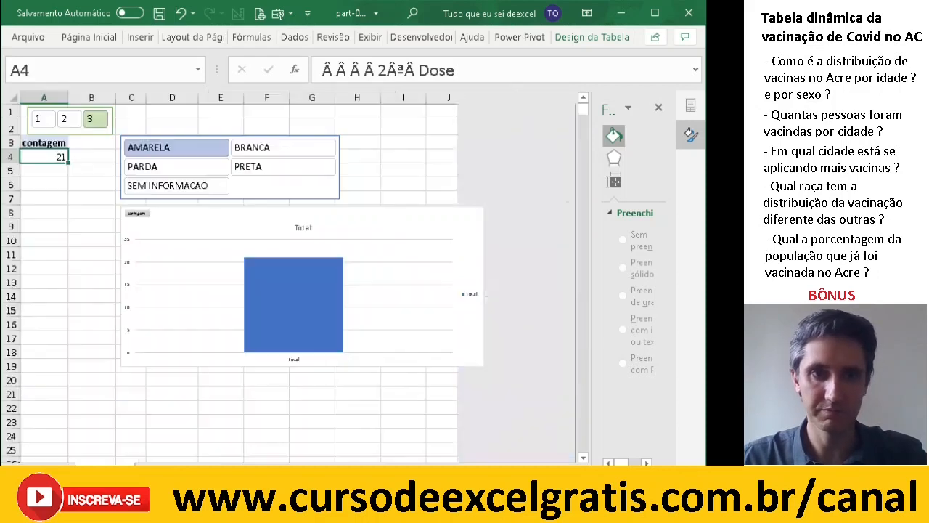
key("ctrl+Page_Up")
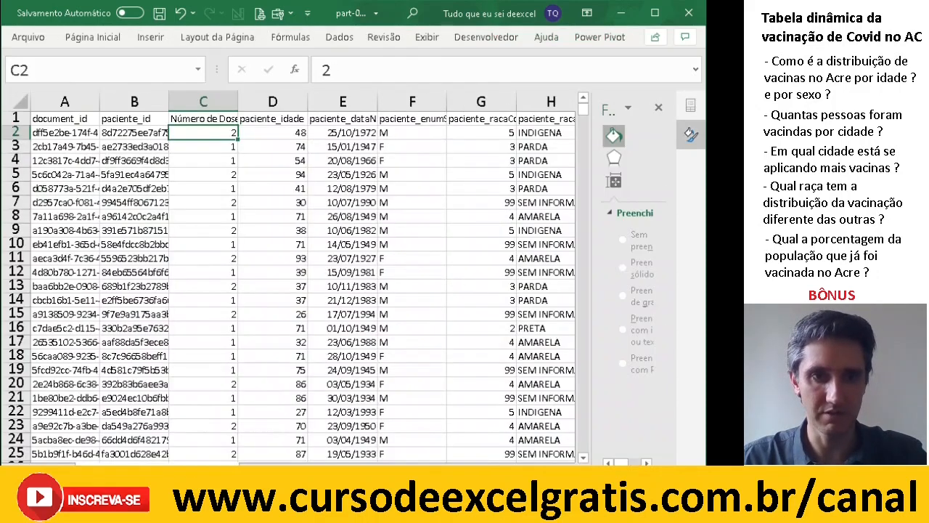
right_click(267, 105)
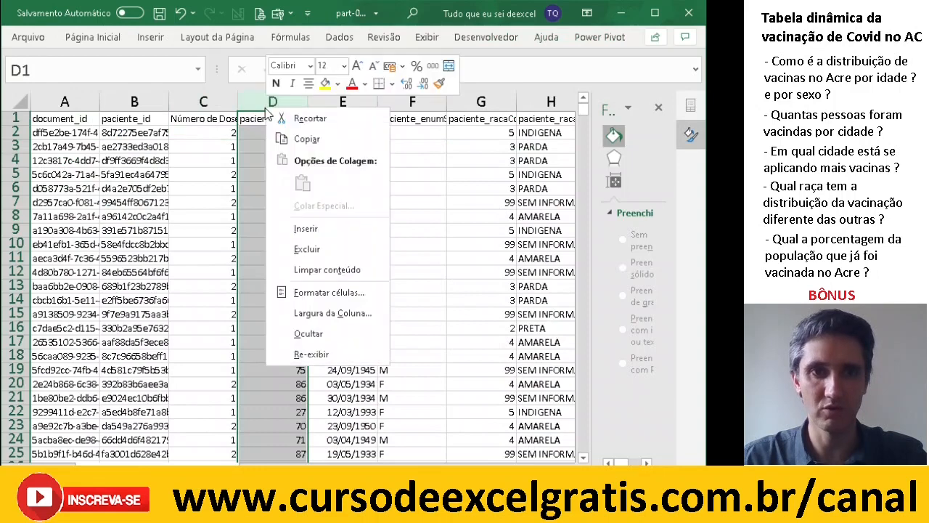
left_click(328, 231)
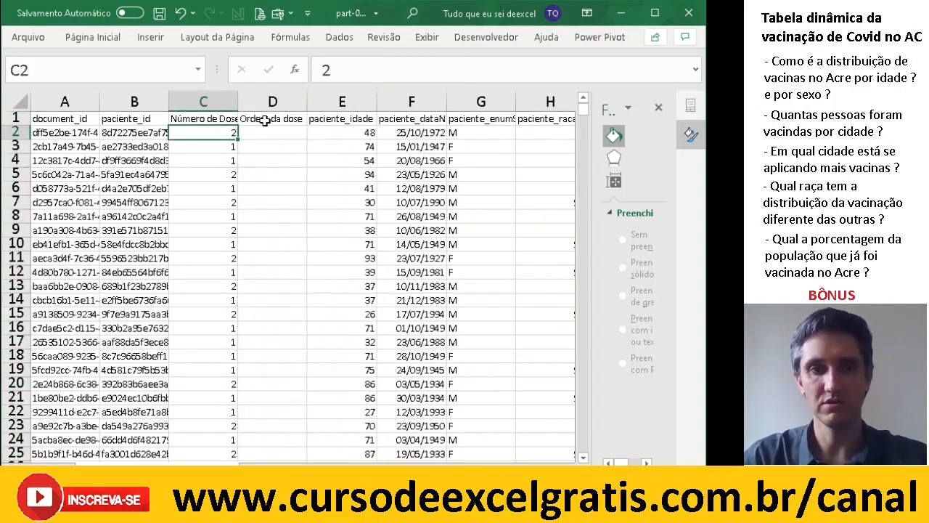
Begin a formula in D2 of the Ordem da dose column that subtracts a CONT.SE count from C2
left_click(217, 148)
left_click_drag(217, 147, 202, 363)
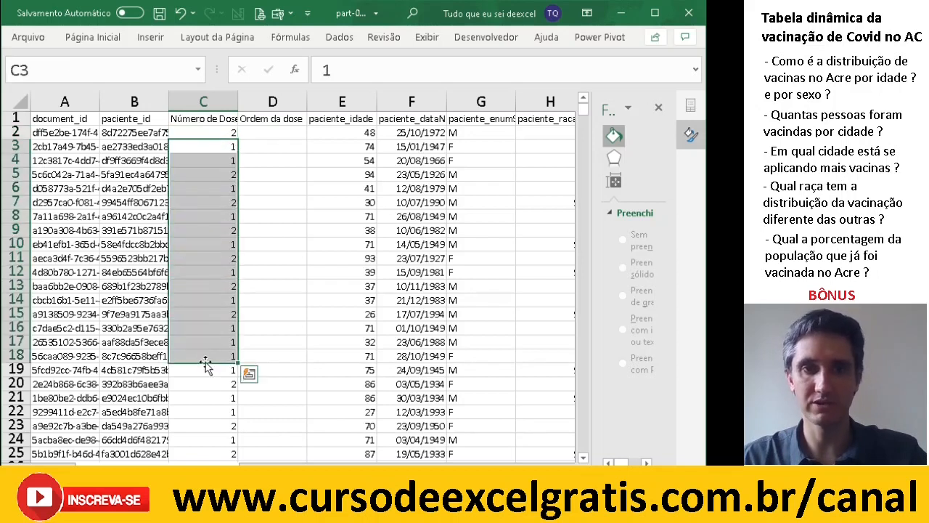
left_click(273, 135)
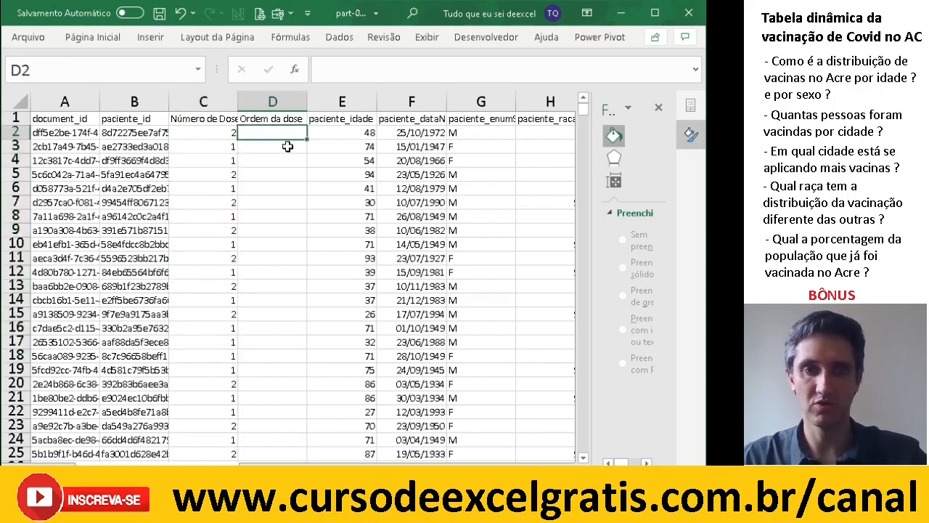
type("=")
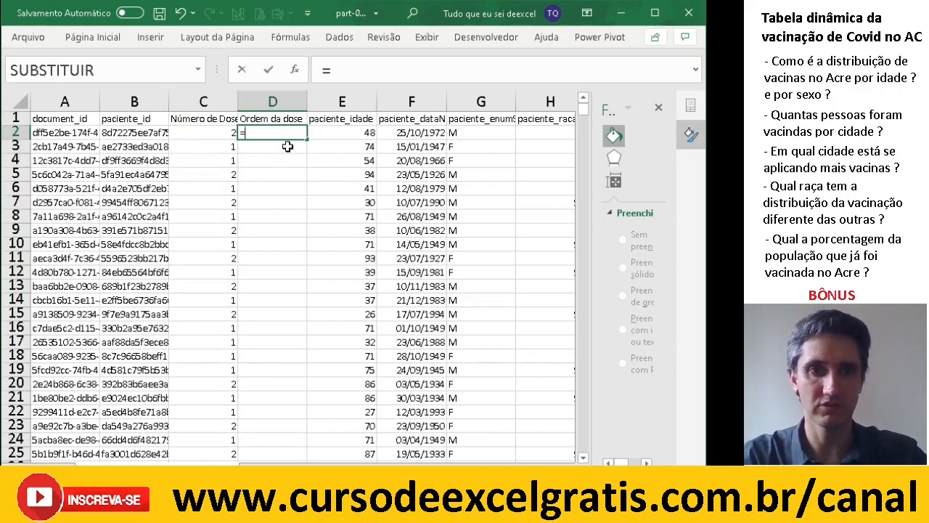
key("Left")
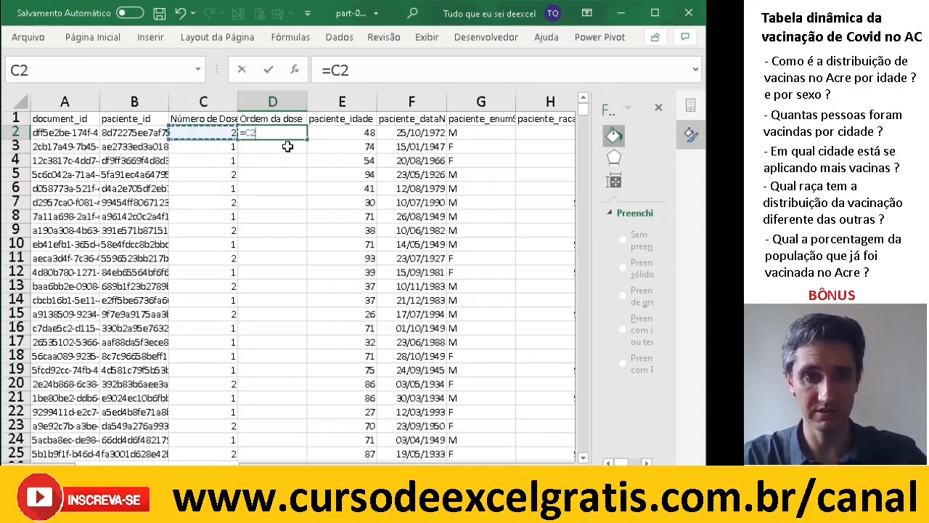
type("-")
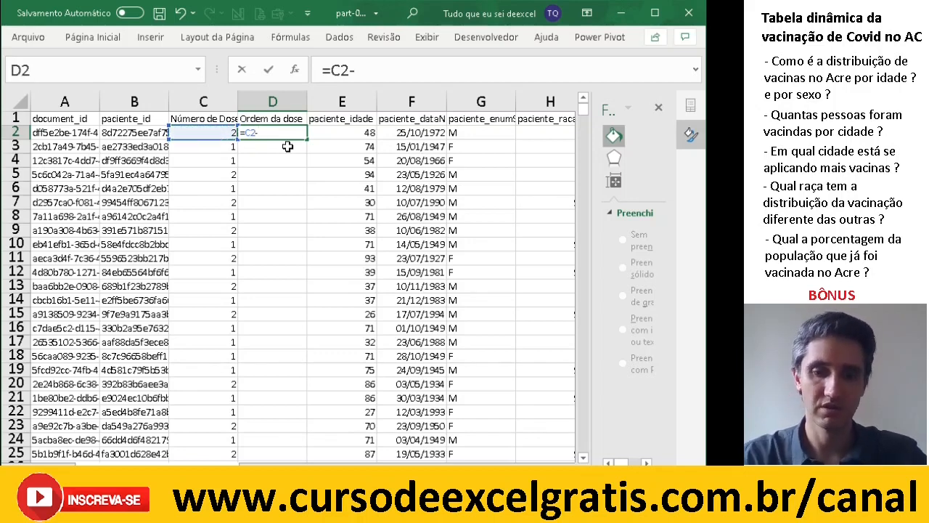
type("cont")
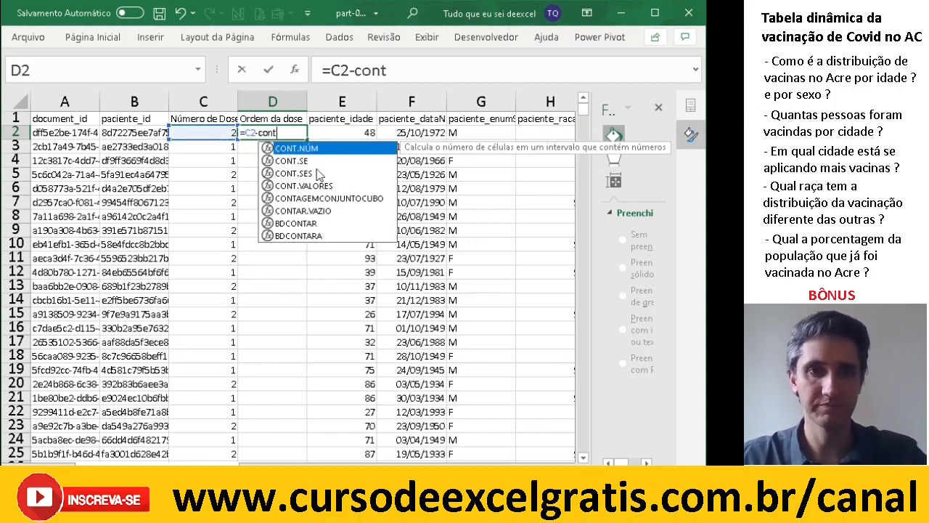
left_click(320, 161)
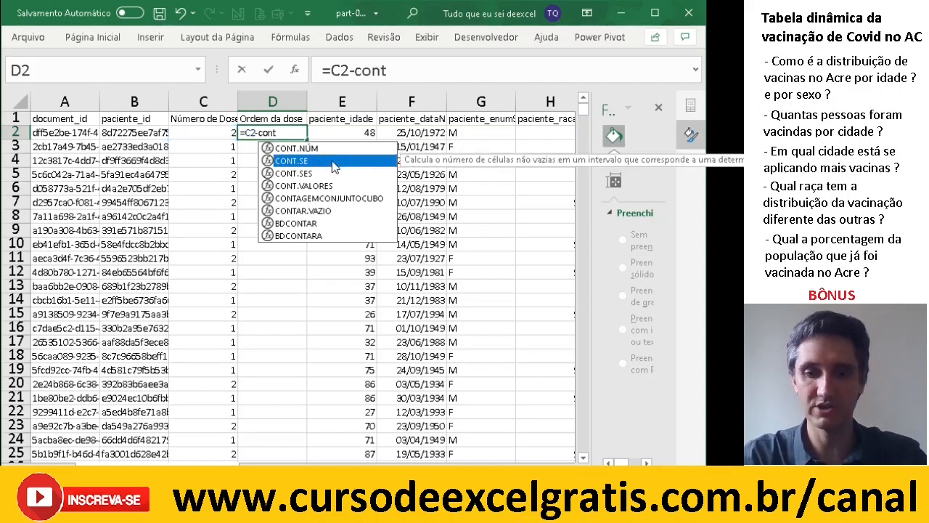
double_click(334, 167)
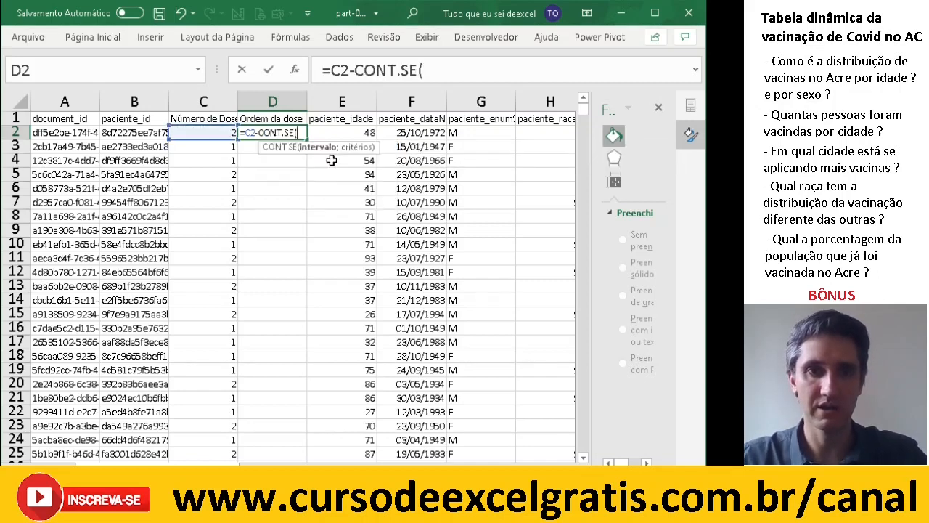
Give the CONT.SE function in D2 the range C3:C79854 and the criterion C2, and close the formula
left_click(213, 146)
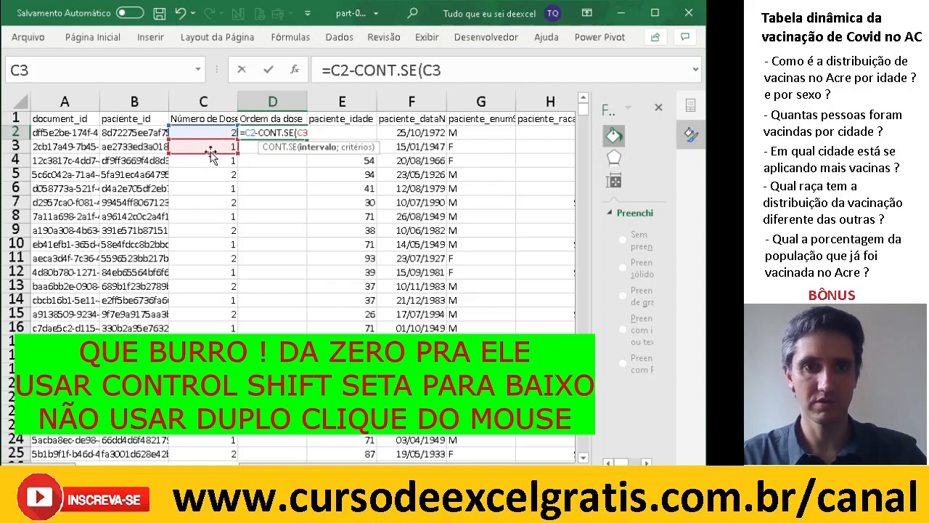
key("Return")
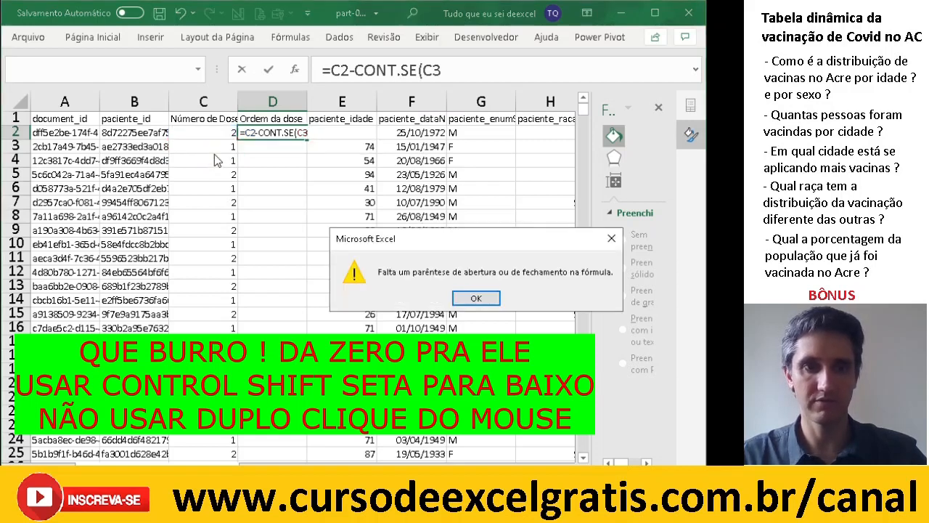
key("Return")
left_click(202, 146)
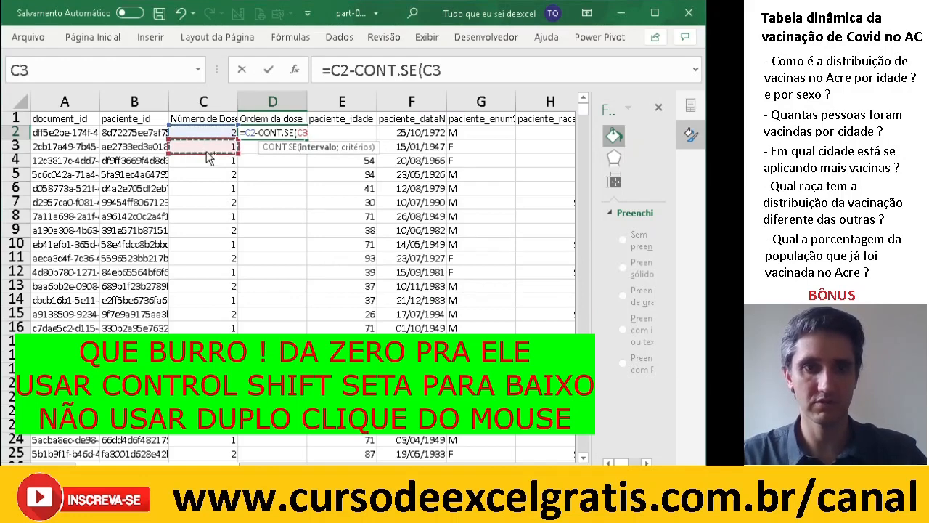
key("ctrl+shift+Down")
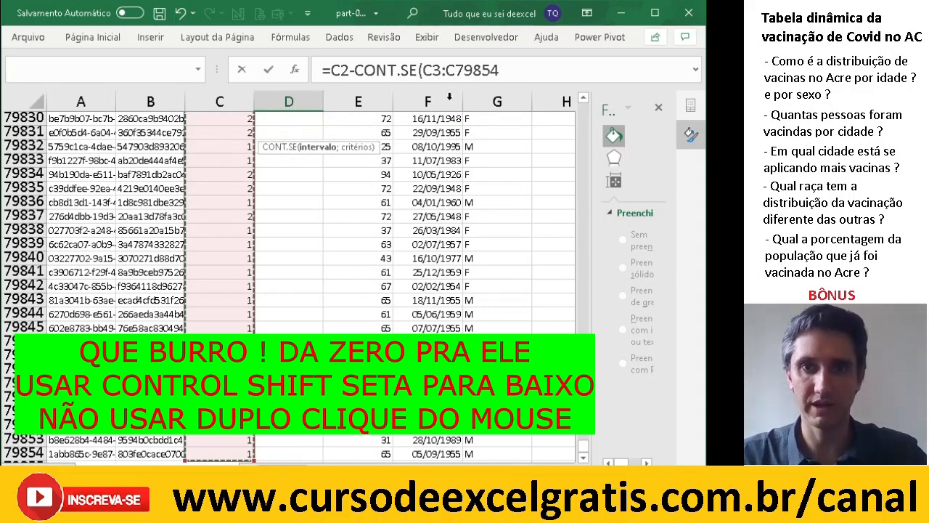
left_click(533, 68)
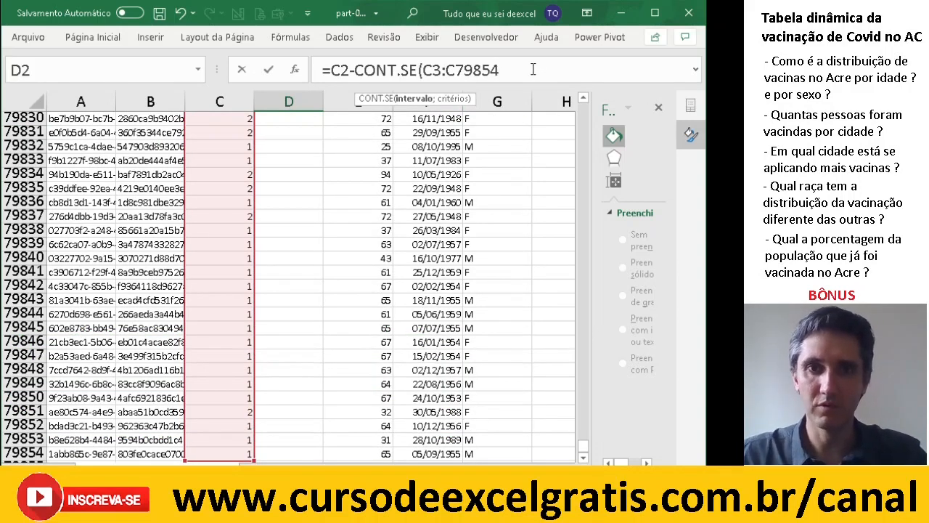
type("/")
key("BackSpace")
type(";C")
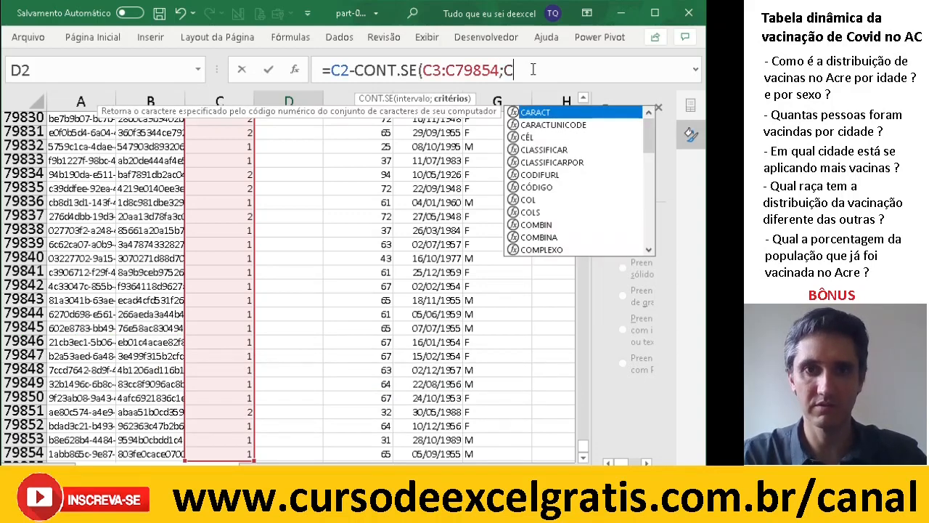
type("2)")
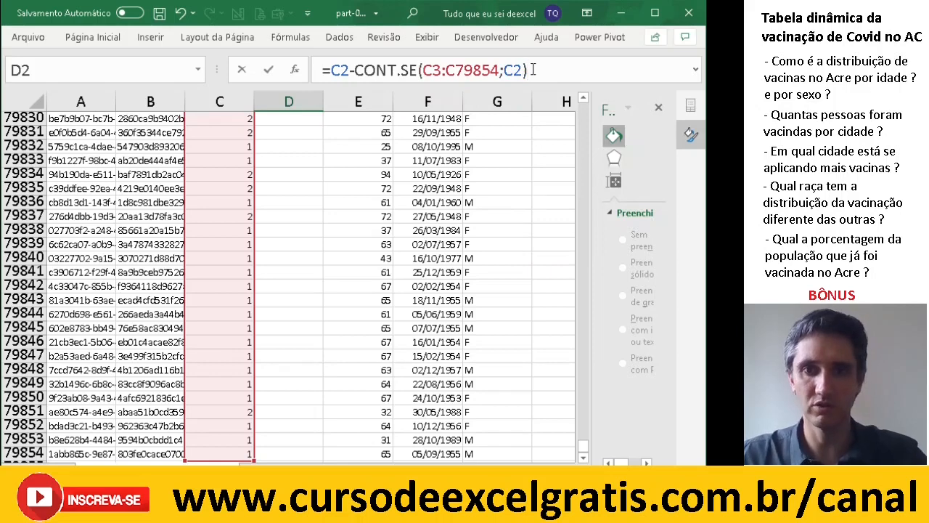
Change the CONT.SE range to B3:B79854 and its criterion to B2, and enter the formula
left_click_drag(583, 446, 592, 167)
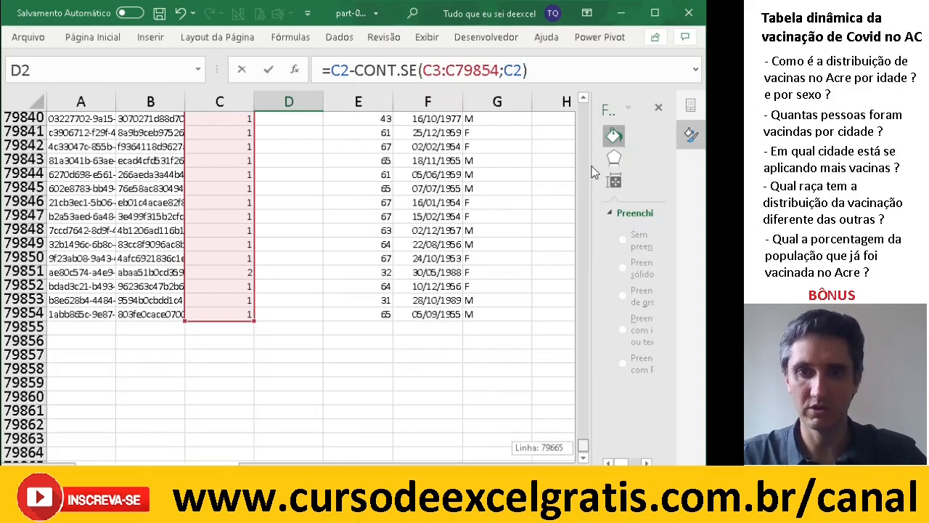
left_click_drag(503, 70, 513, 70)
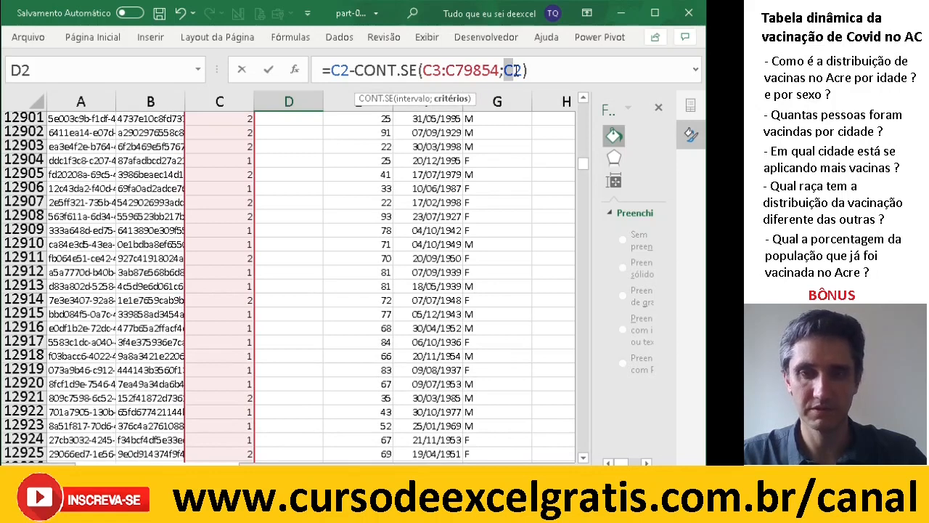
type("b")
left_click_drag(424, 69, 434, 70)
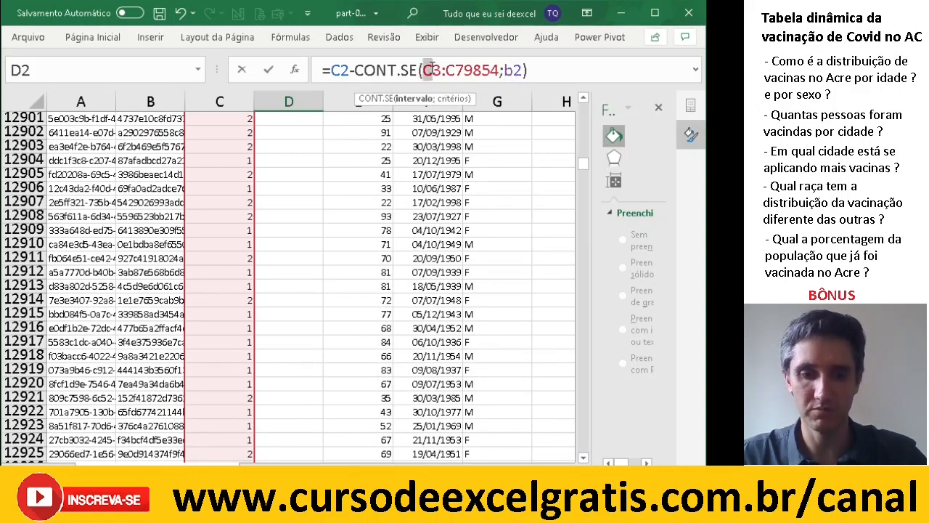
type("b")
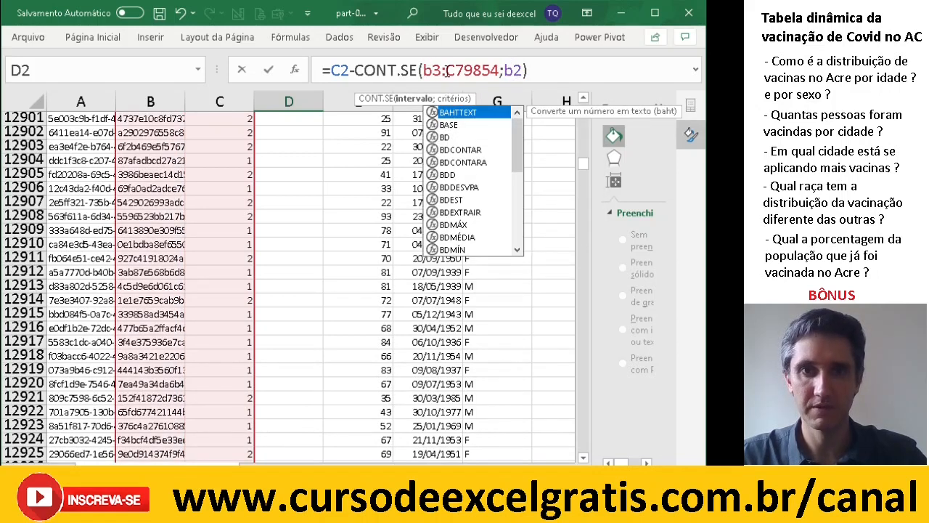
left_click_drag(445, 69, 455, 70)
type("b")
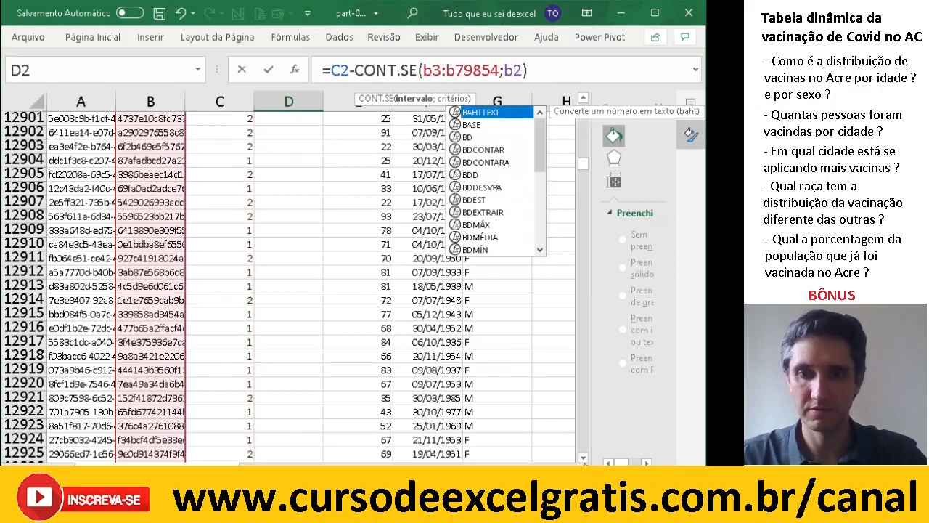
left_click_drag(583, 164, 583, 102)
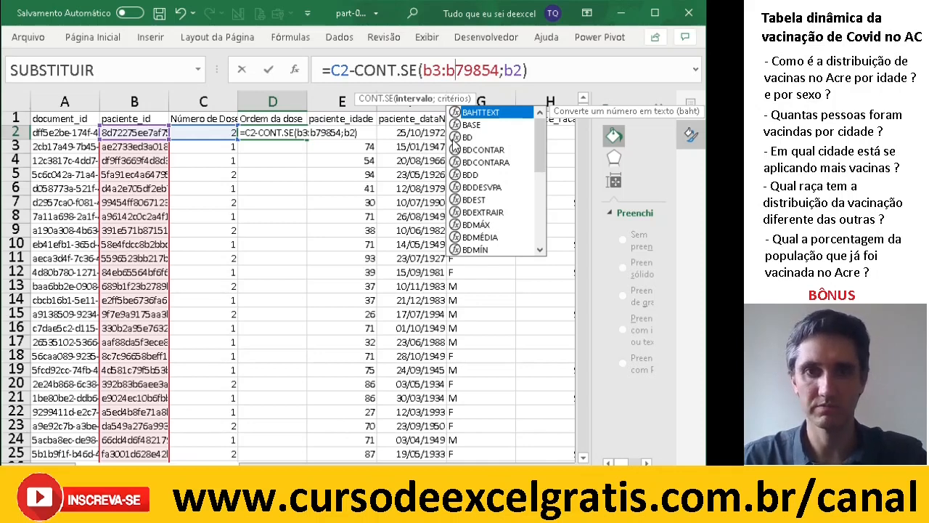
key("Return")
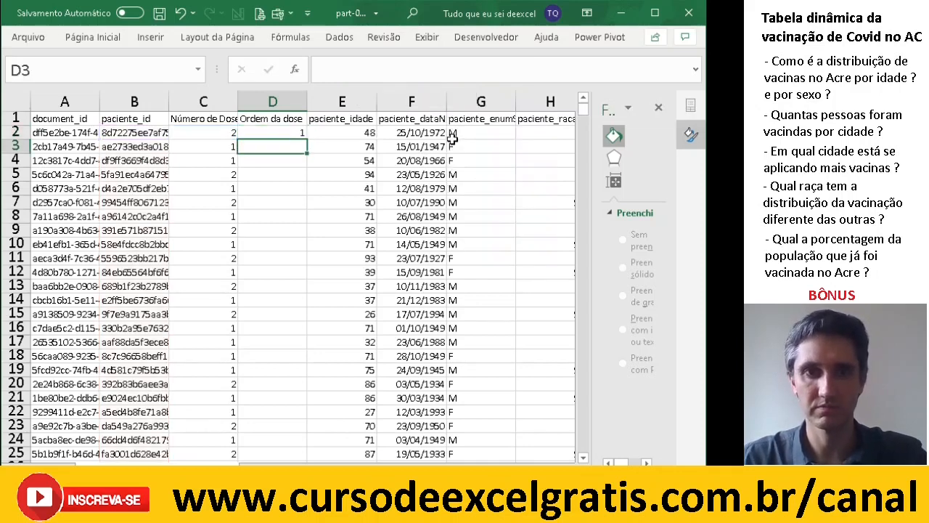
Compare the dose number with the dose order in row 2 and fill the D2 formula down all data rows
left_click(282, 133)
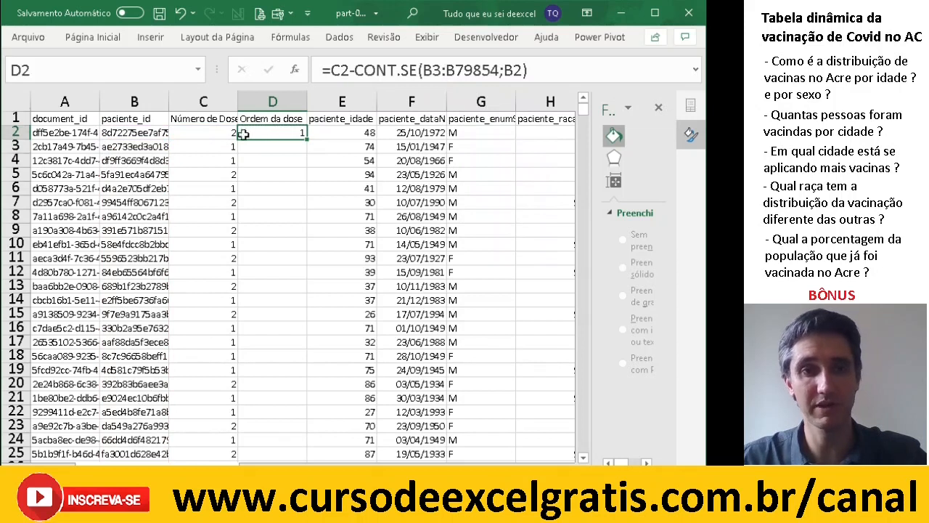
left_click(216, 132)
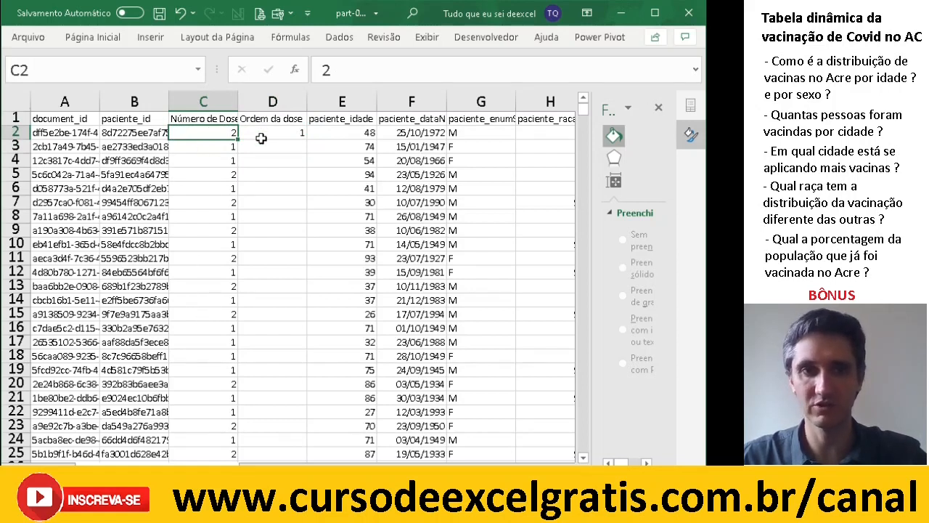
left_click(284, 131)
left_click(200, 132)
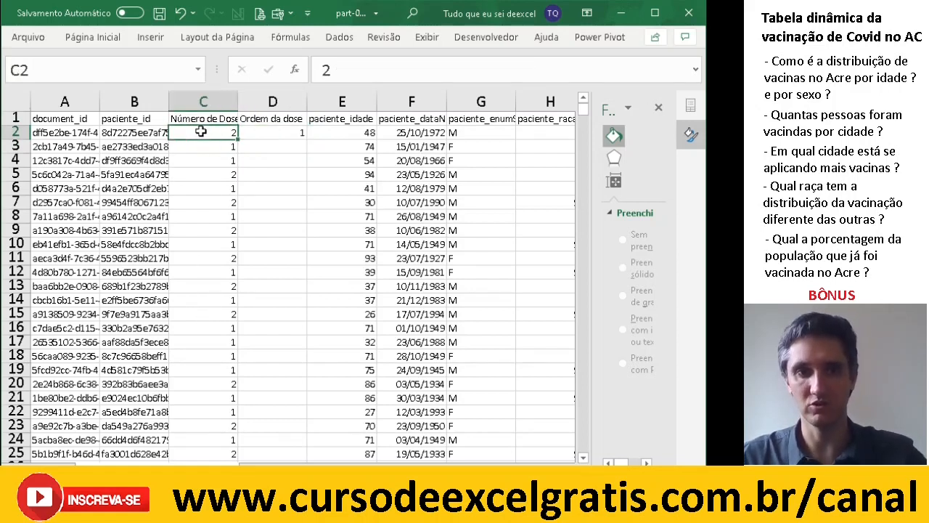
left_click(290, 132)
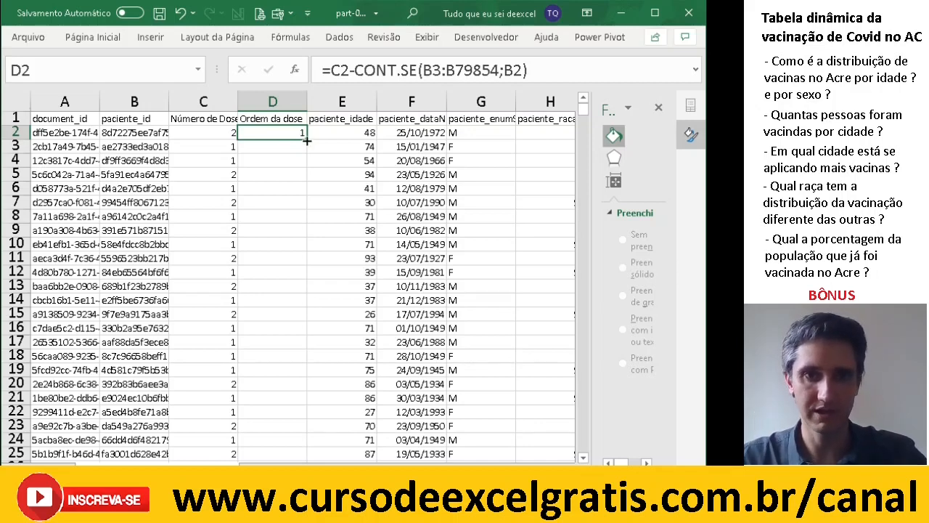
double_click(307, 140)
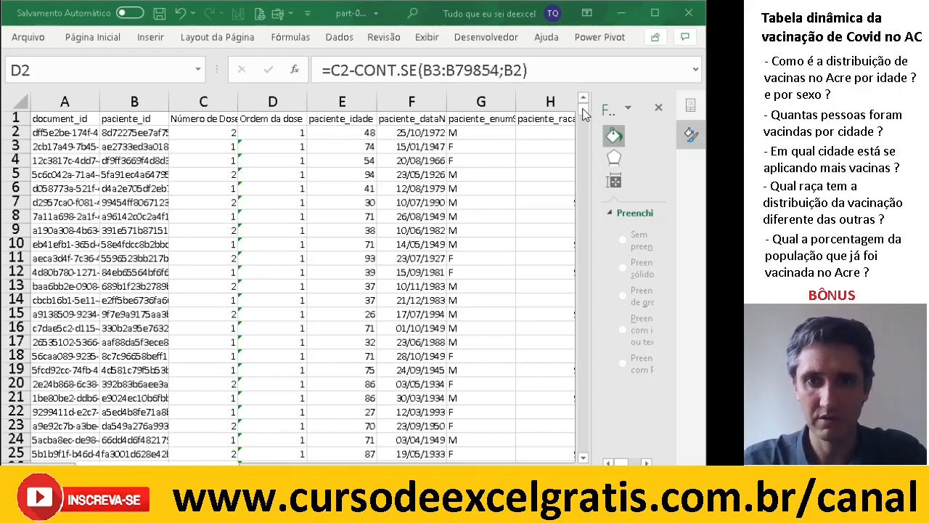
Replace the formulas in the Ordem da dose column, from D2 to the last row, with their values
key("ctrl+shift+Down")
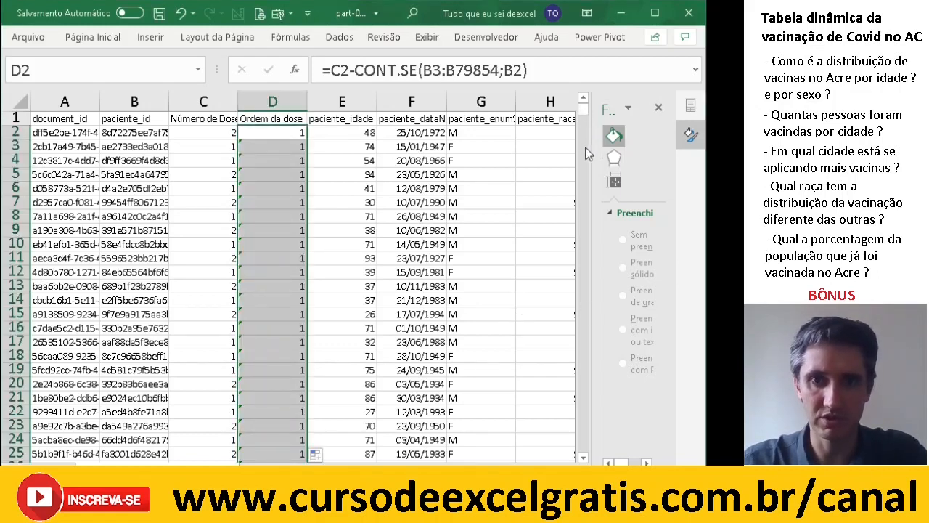
scroll(584, 295, "down", 20)
scroll(584, 295, "down", 20)
left_click_drag(588, 116, 586, 250)
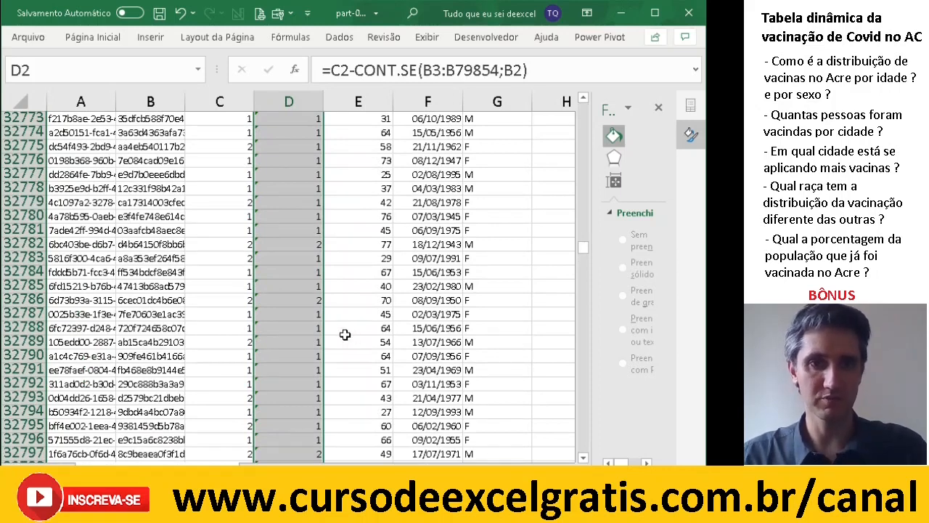
key("ctrl+c")
left_click(93, 37)
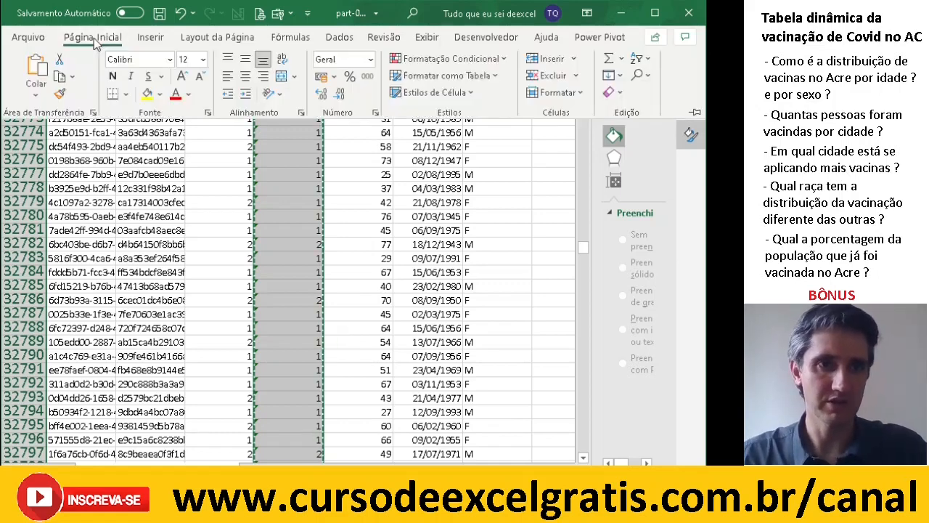
left_click(36, 93)
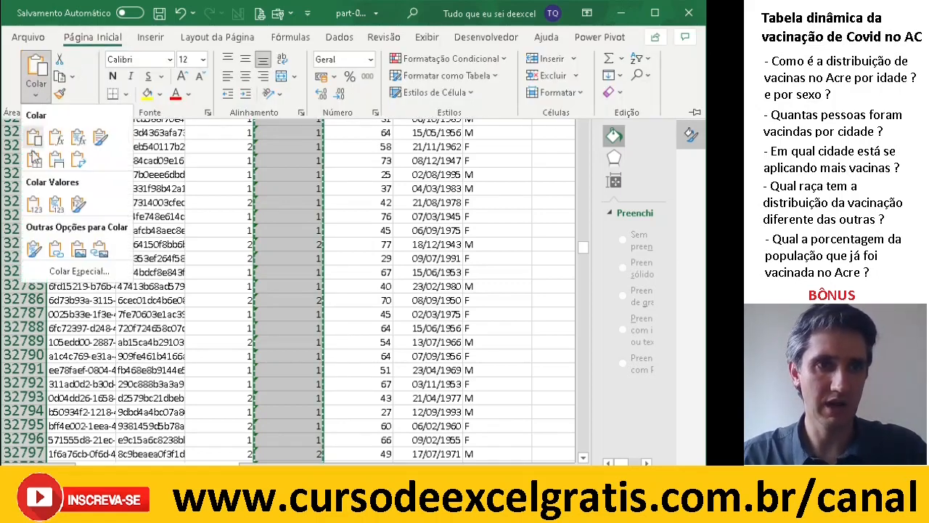
left_click(34, 206)
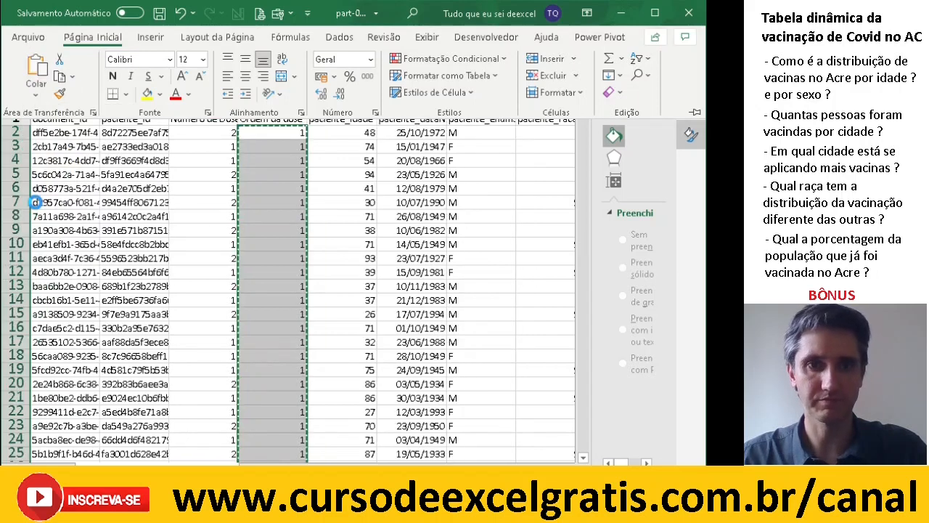
left_click(209, 132)
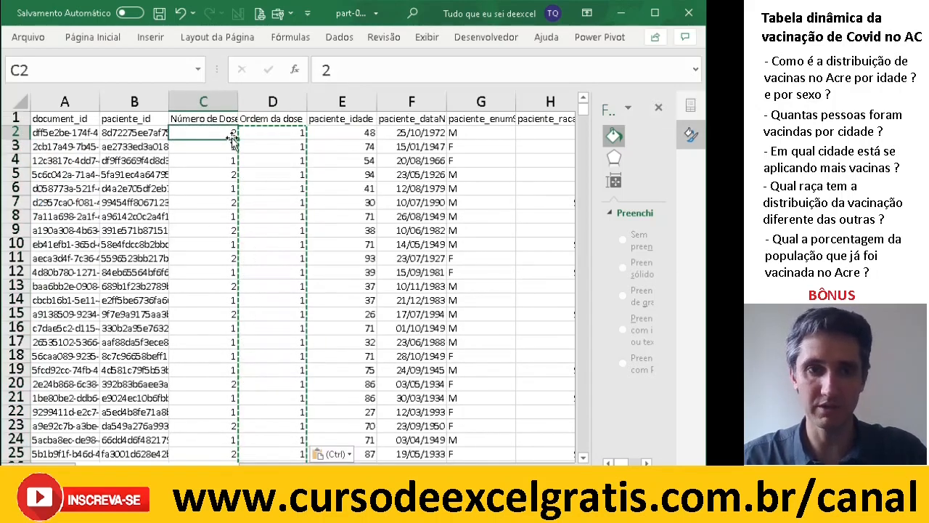
key("ctrl+z")
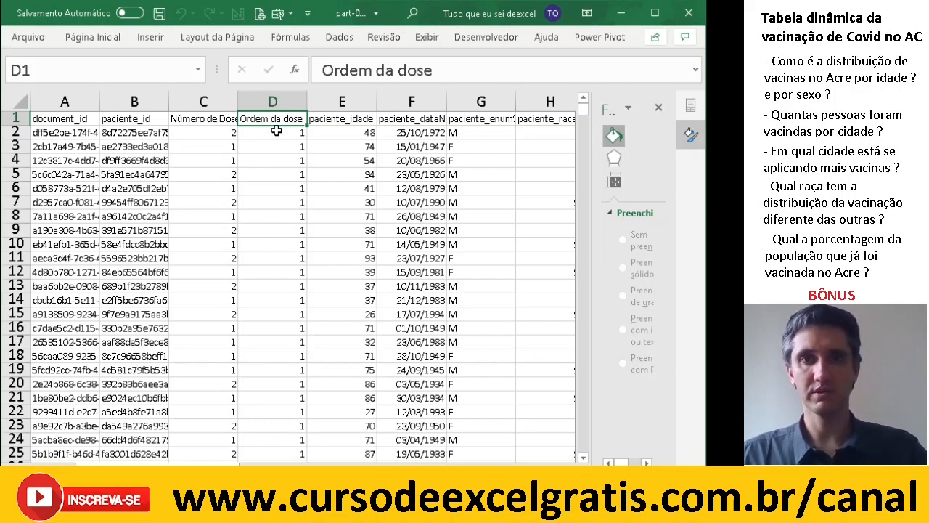
left_click(345, 118)
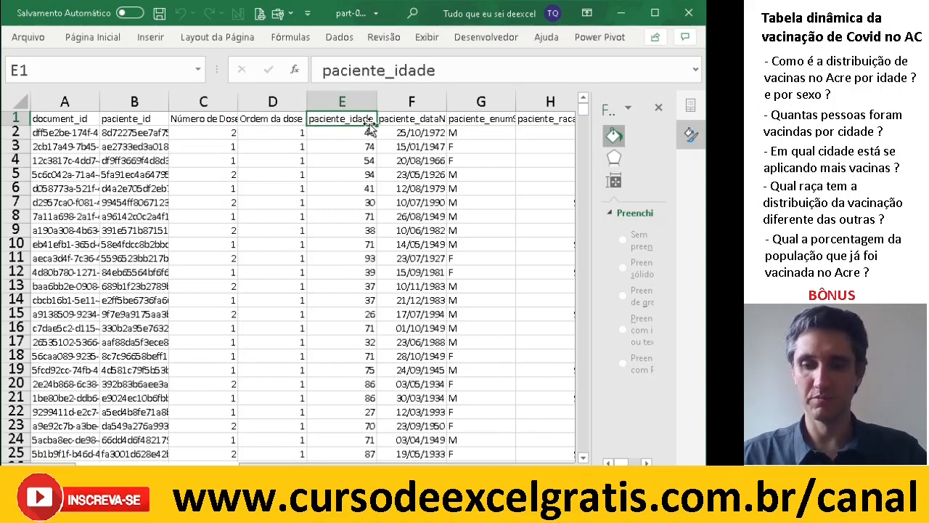
Examine the row 1 headers of the source data across to the vaccine manufacturer columns
key("Right")
key("Right")
key("Right")
key("Right")
key("Right")
key("Right")
key("Right")
key("Right")
key("Right")
key("Right")
key("Right")
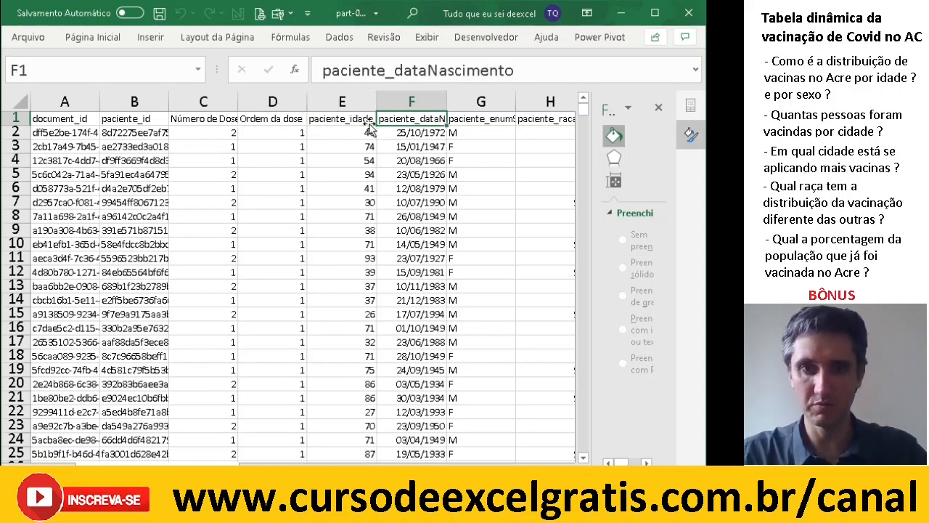
key("Right")
key("Right")
key("Right")
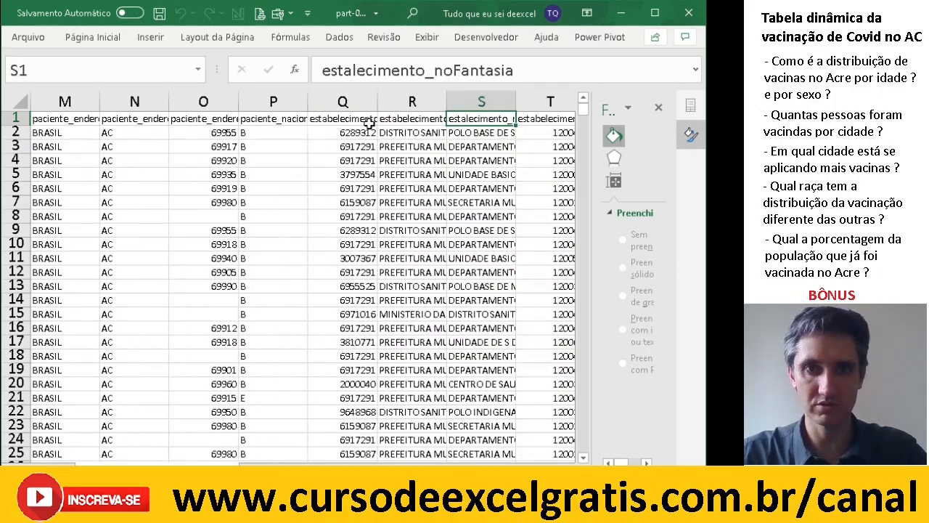
key("Right")
key("Right")
key("Right")
key("Right")
key("Right")
key("Right")
key("Right")
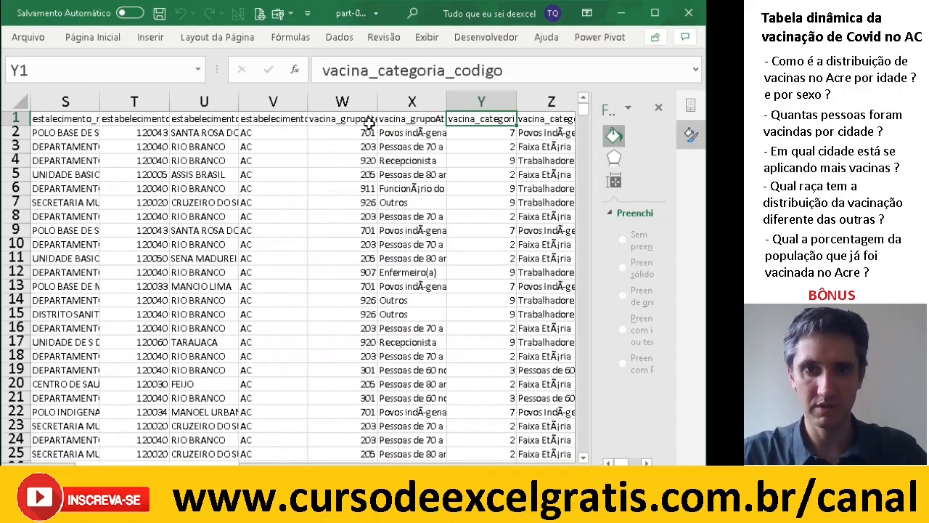
key("Right")
key("Right")
key("Right")
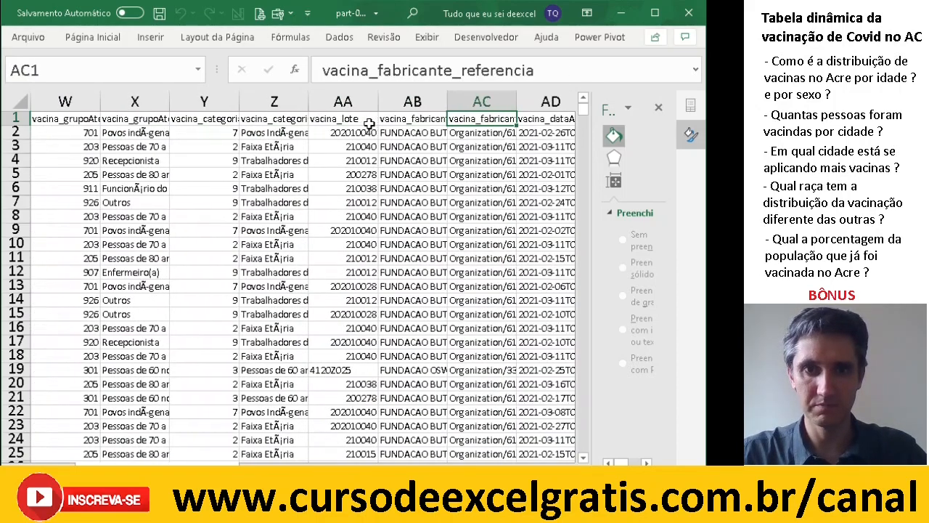
key("Left")
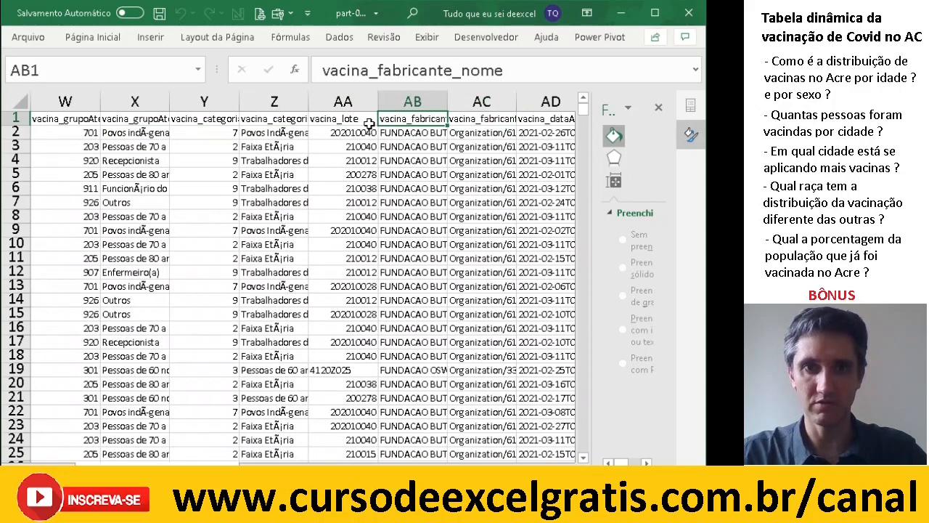
key("Left")
key("Left")
key("Left")
key("Left")
key("Left")
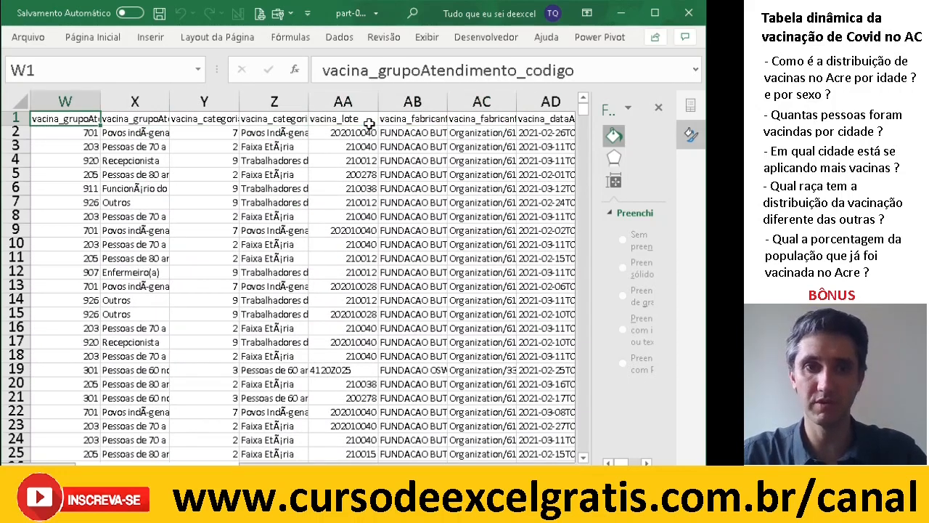
key("Right")
key("Right")
key("Right")
key("Left")
key("Left")
key("Left")
key("Left")
key("Left")
key("Left")
key("Left")
key("Left")
key("Left")
key("Left")
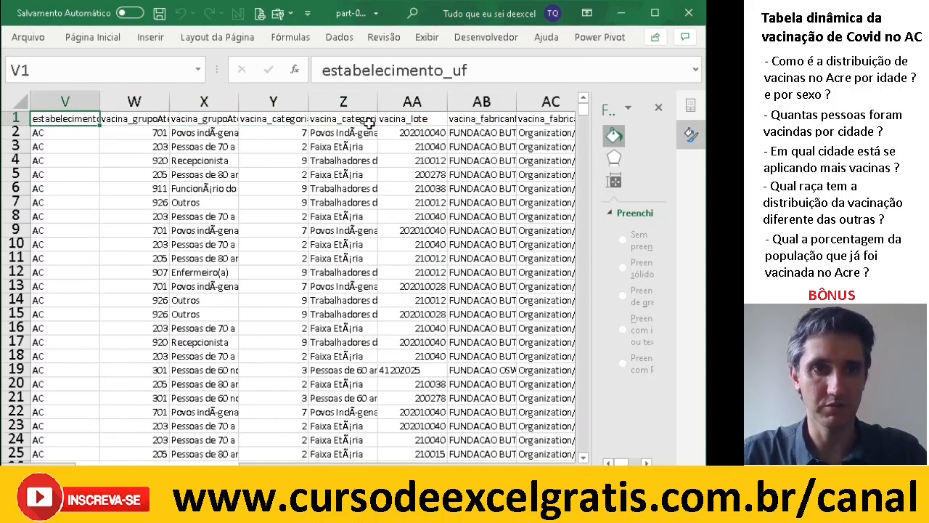
key("Left")
key("Left")
key("Left")
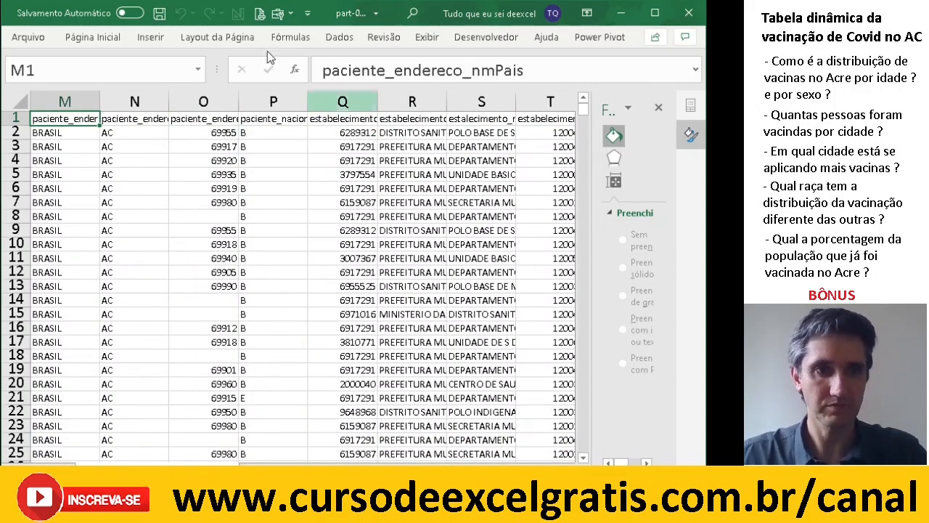
Create a pivot table from the source data on a new sheet, with vacina_fabricante_nome as the row field
left_click(132, 150)
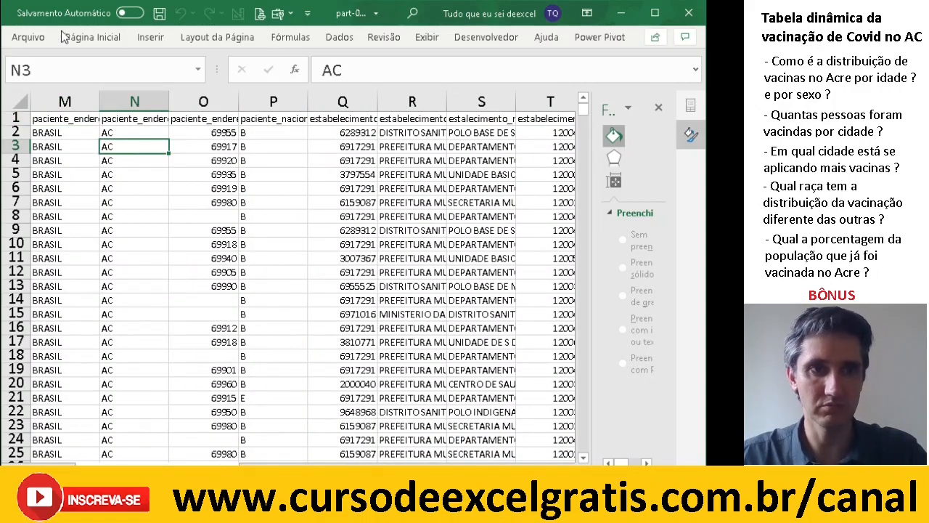
left_click(92, 38)
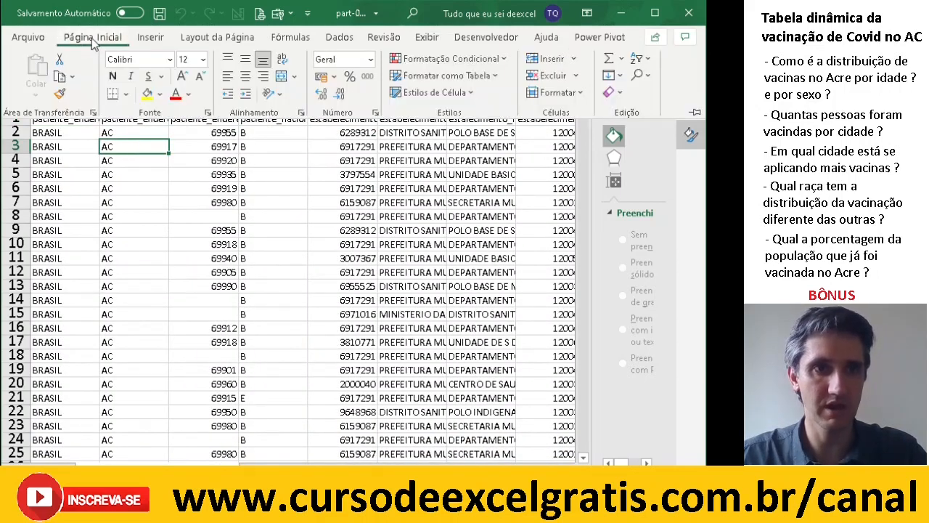
left_click(149, 40)
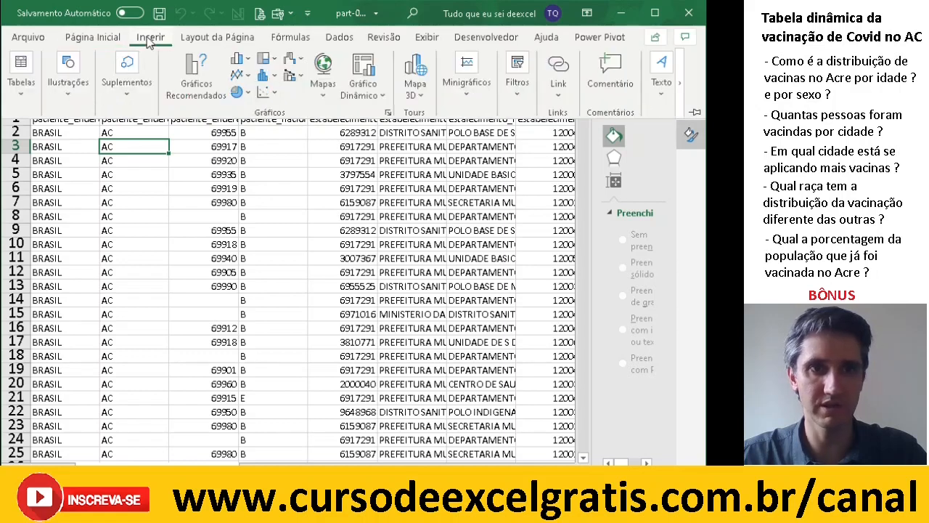
left_click(33, 95)
left_click(31, 158)
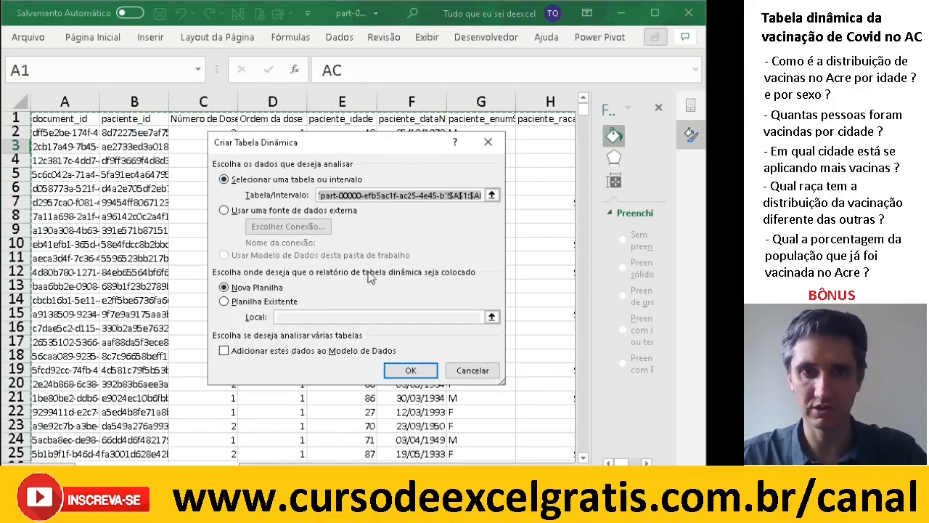
left_click(409, 372)
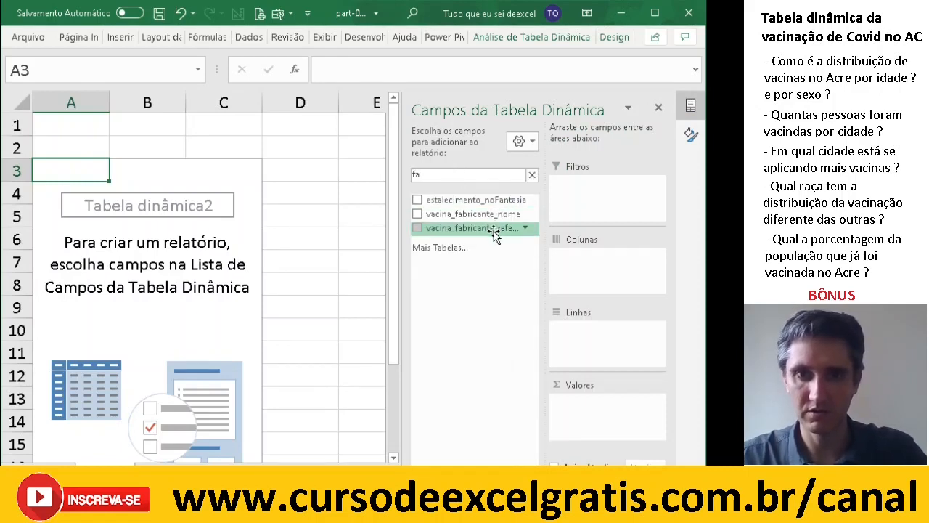
left_click_drag(477, 217, 608, 263)
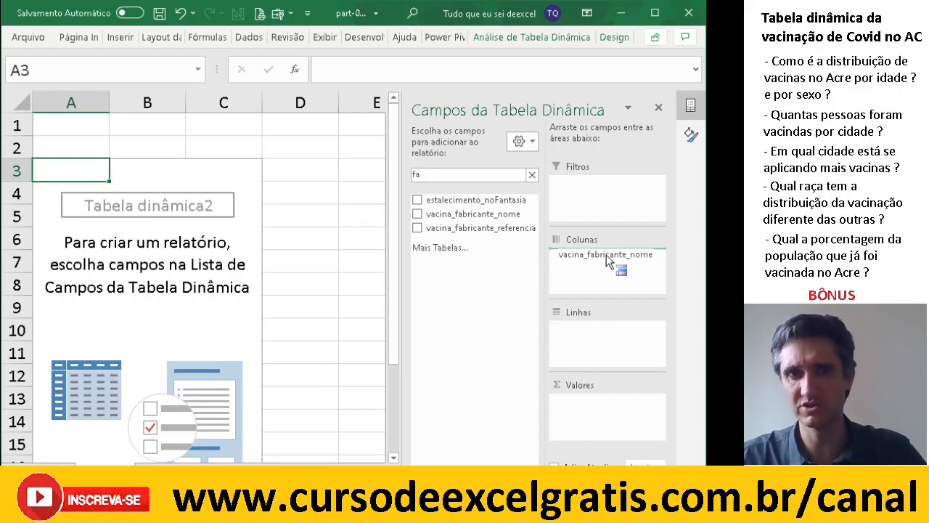
left_click_drag(608, 263, 603, 332)
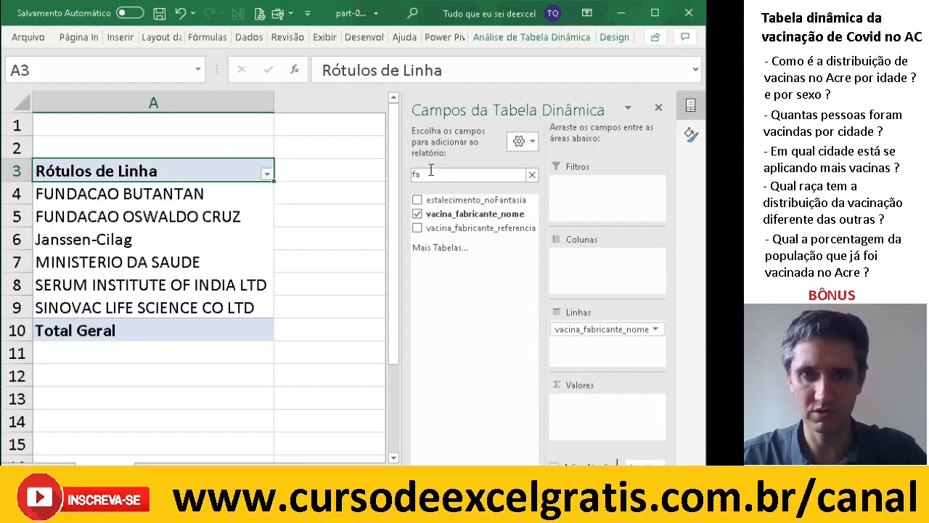
Search the pivot field list for "or", clear the search, and refresh the pivot table's data
left_click_drag(435, 173, 404, 171)
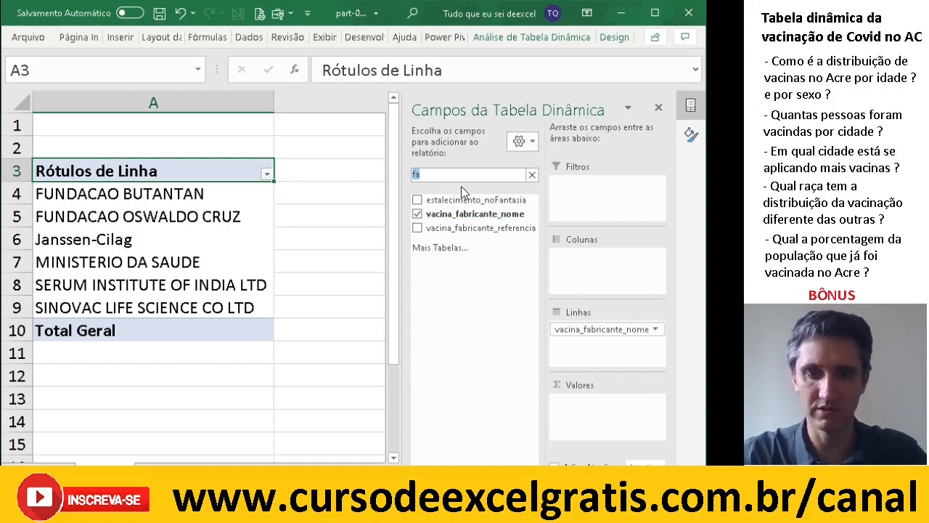
type("or")
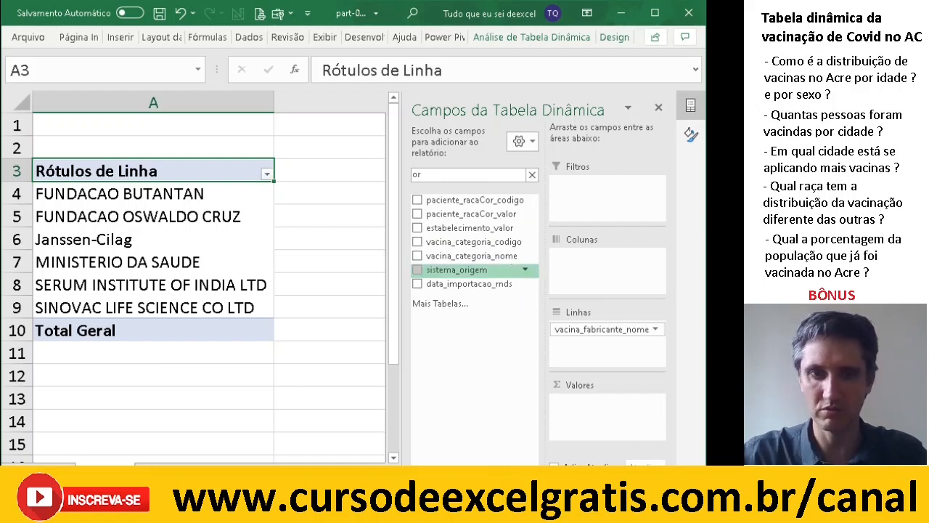
key("BackSpace")
key("BackSpace")
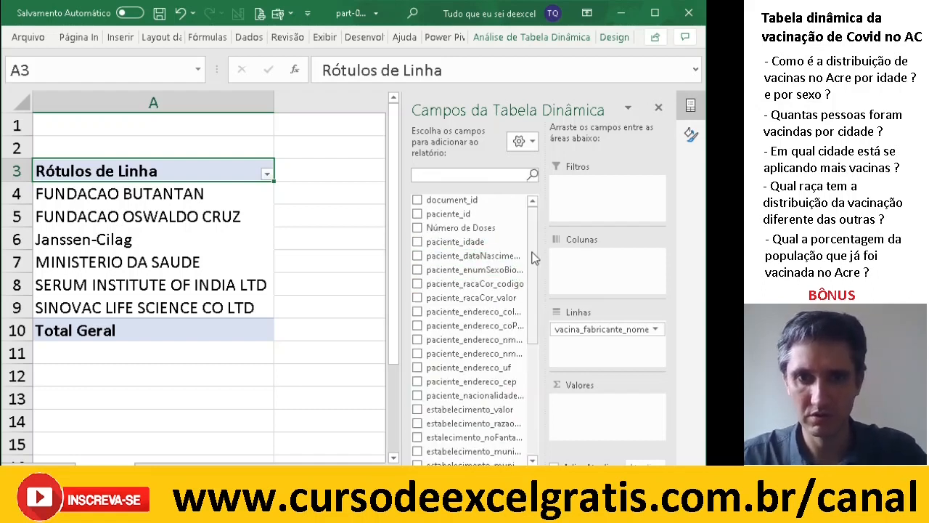
right_click(119, 212)
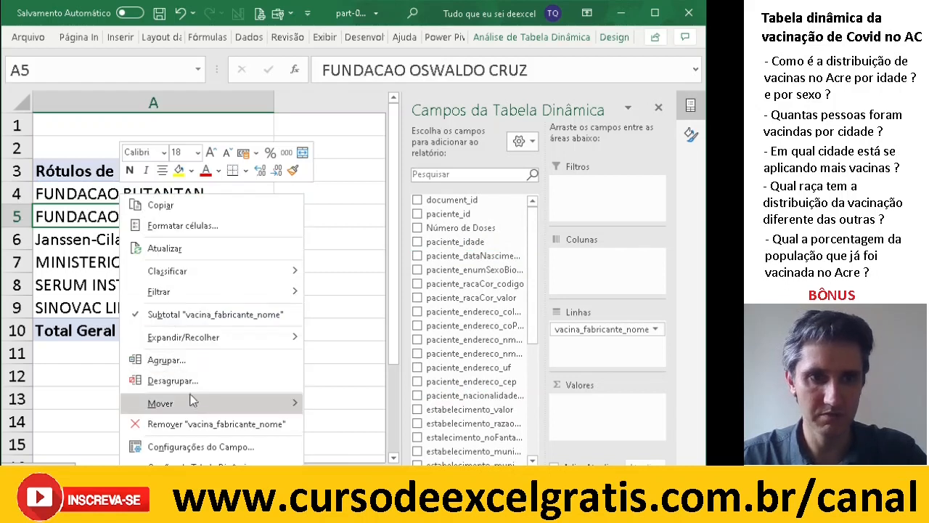
left_click(184, 248)
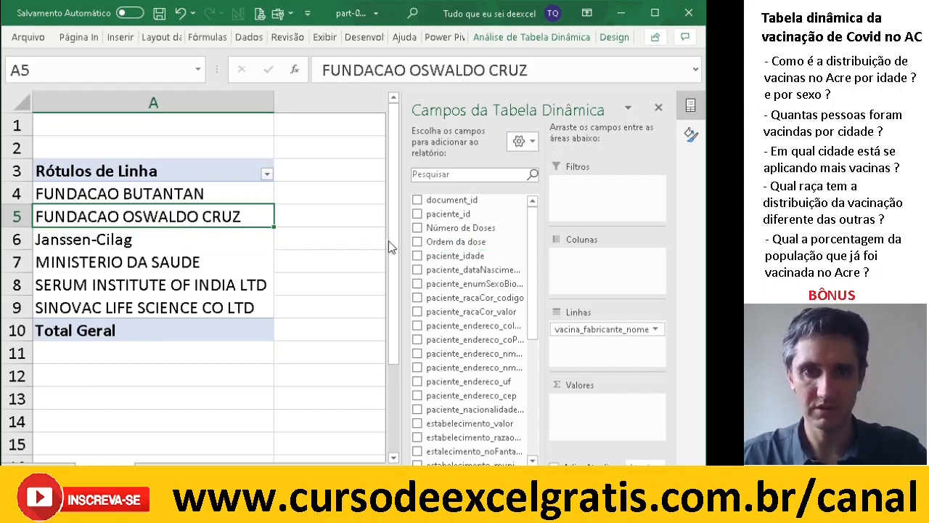
Add Ordem da dose as the pivot table's column field and the count of paciente_id as its values
left_click_drag(418, 246, 603, 260)
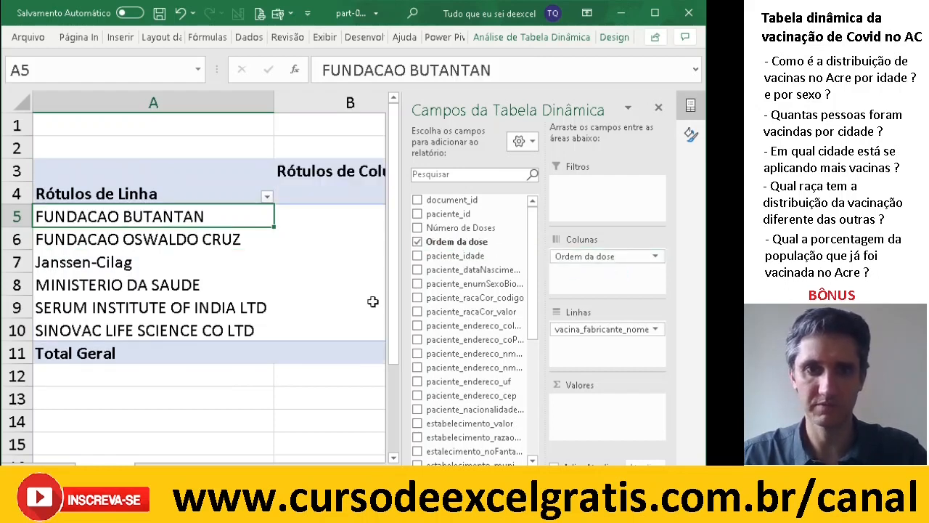
left_click_drag(399, 288, 464, 290)
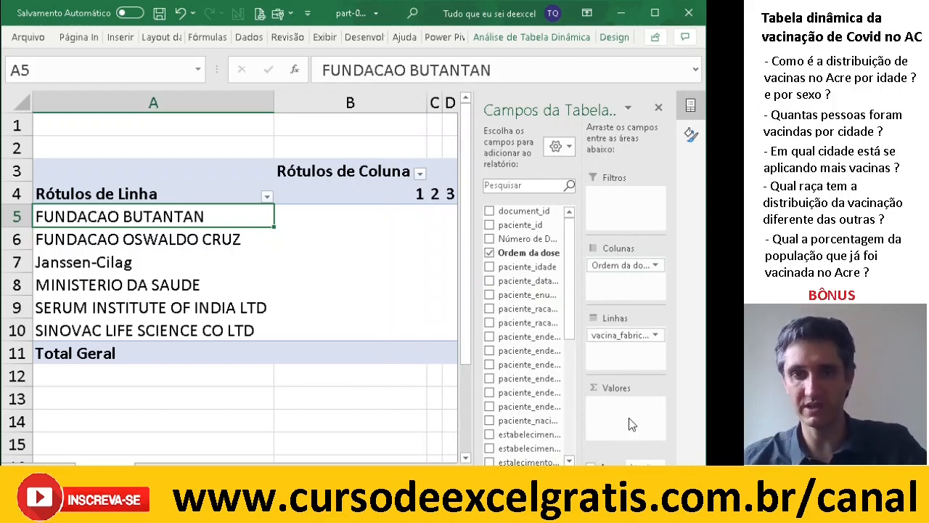
left_click_drag(520, 261, 626, 414)
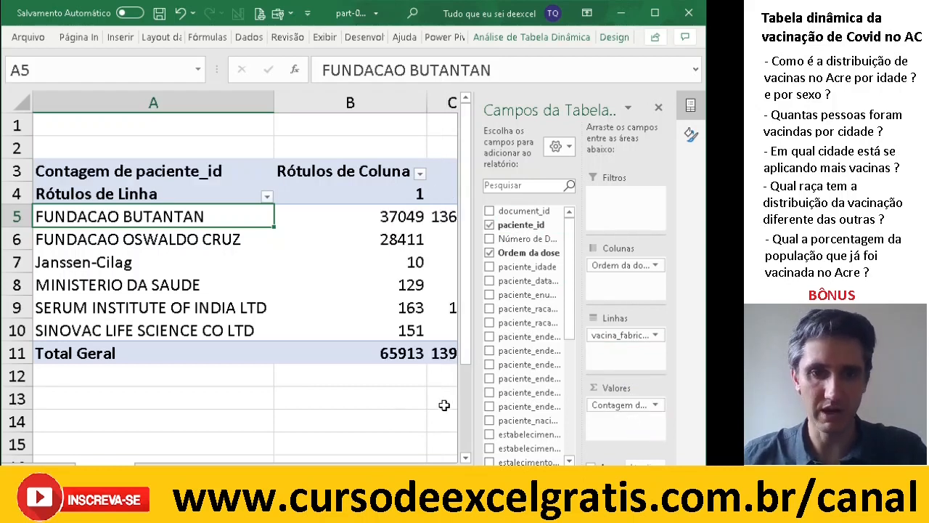
Insert a Coluna Agrupada pivot chart from the manufacturer pivot table and close the formatting pane
left_click(350, 233)
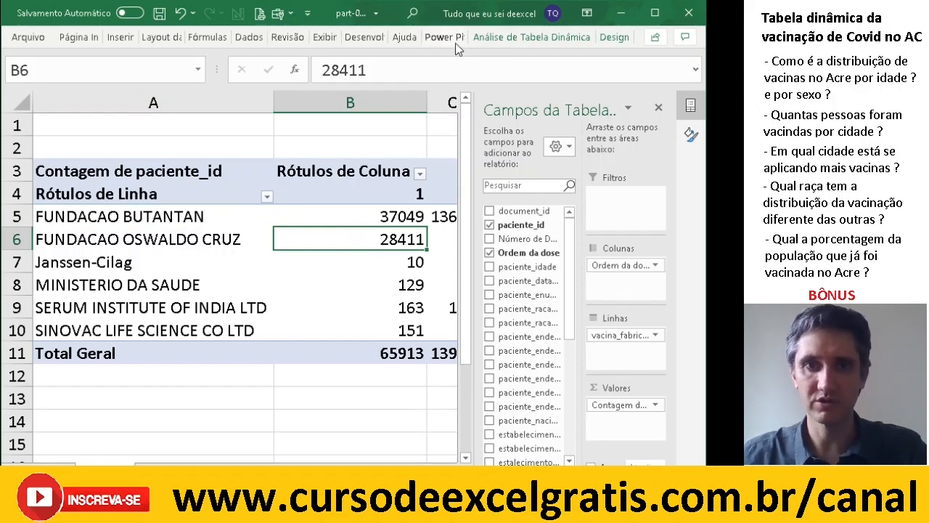
left_click(566, 38)
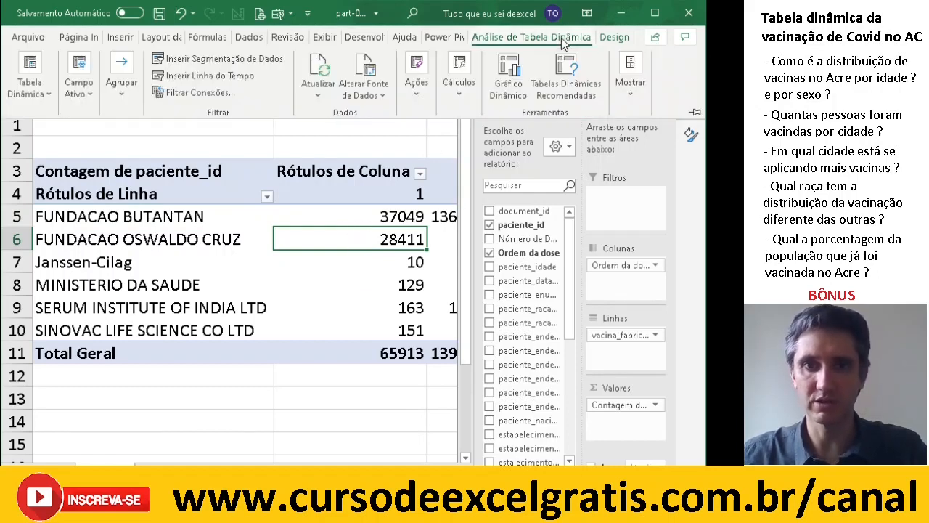
left_click(507, 71)
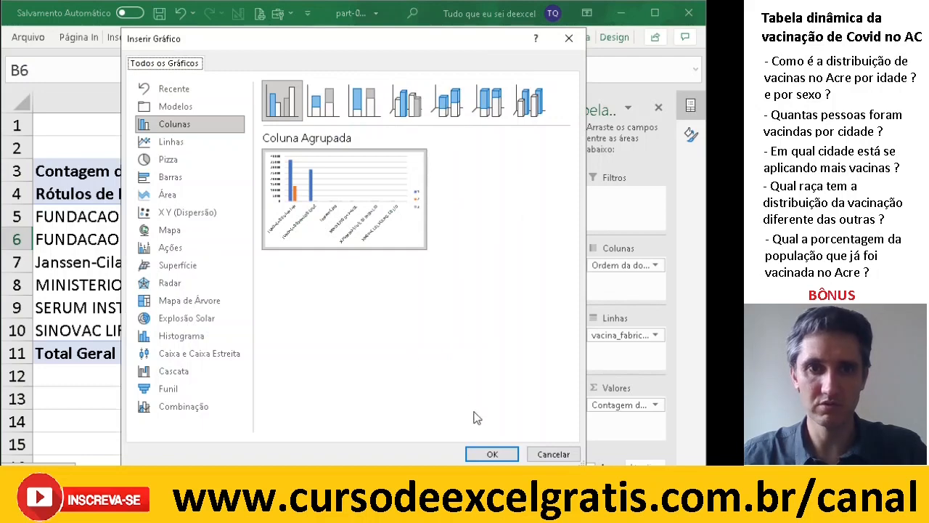
left_click(491, 453)
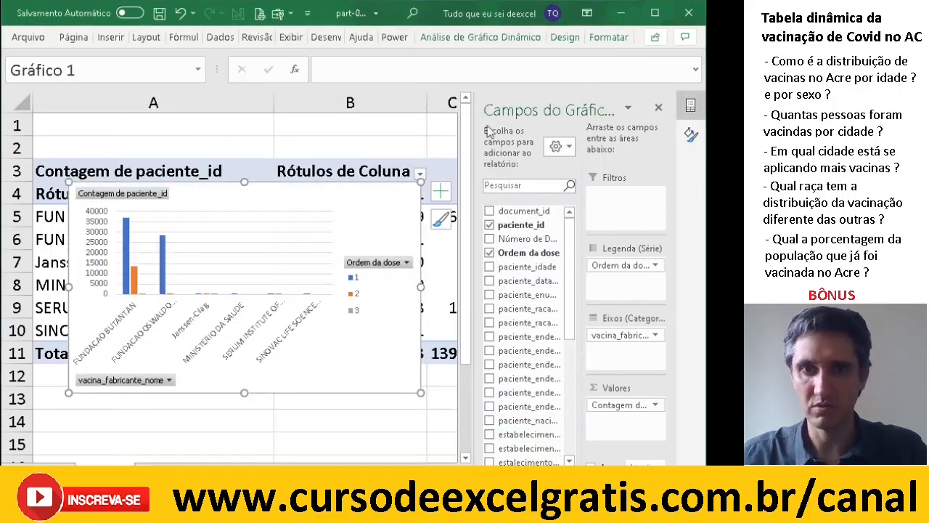
left_click(332, 131)
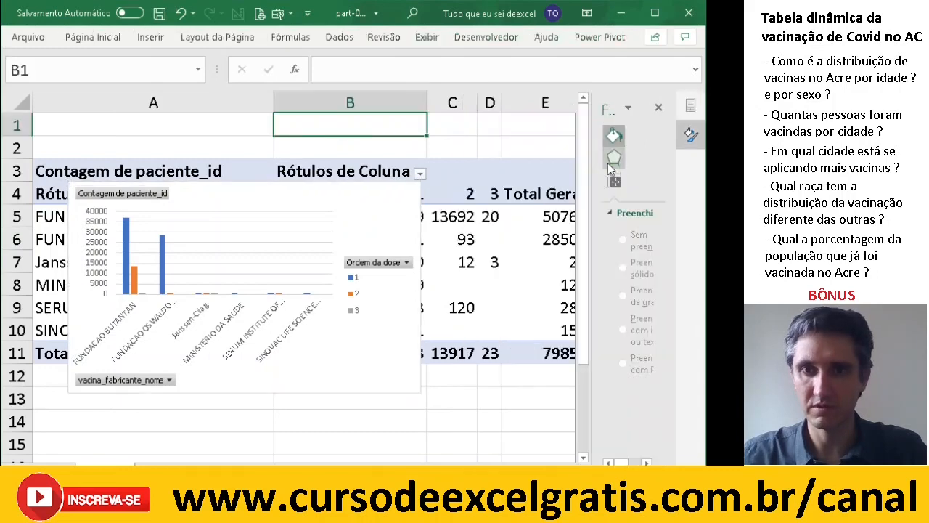
left_click(658, 107)
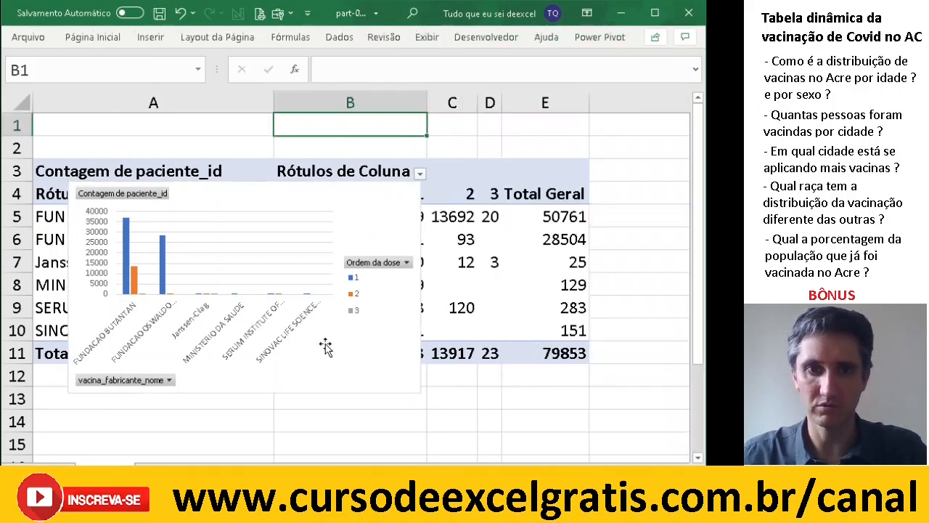
Move the pivot chart to its own new sheet, Gráfico1, and close the chart field list
left_click(340, 374)
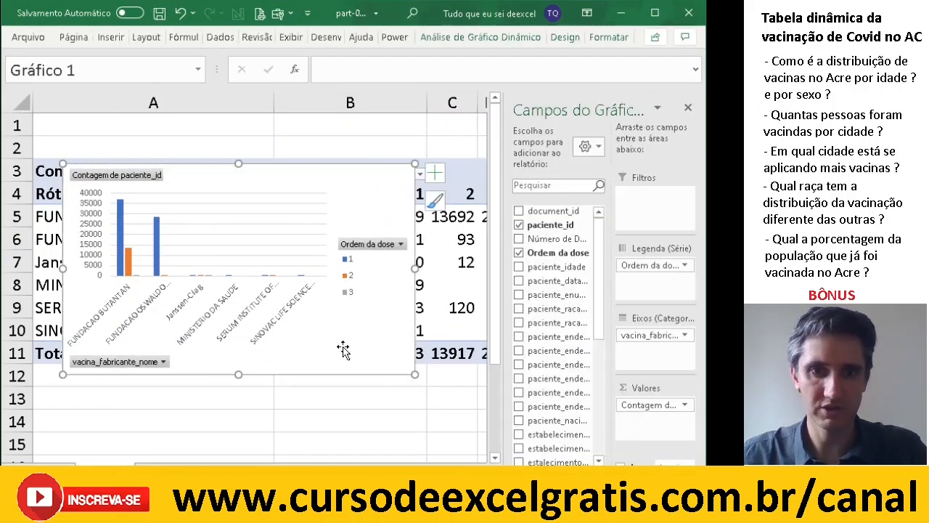
right_click(346, 353)
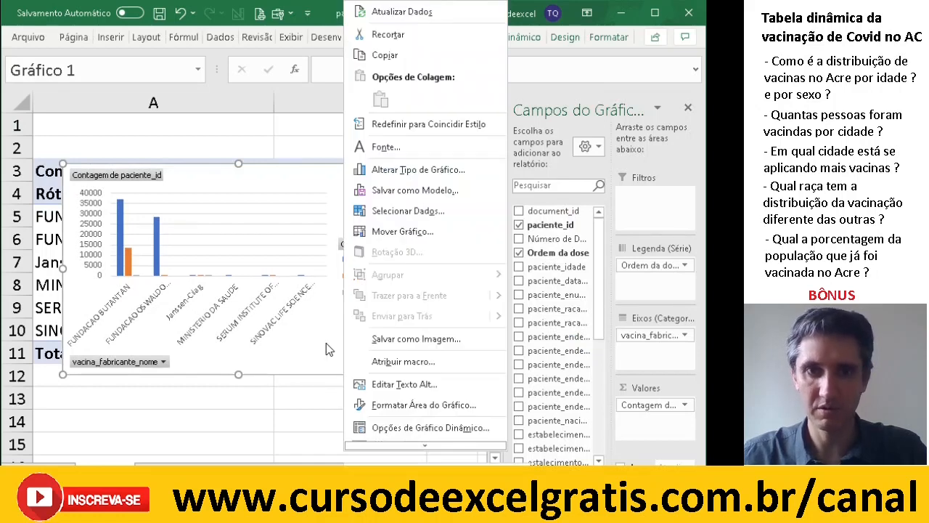
left_click(402, 231)
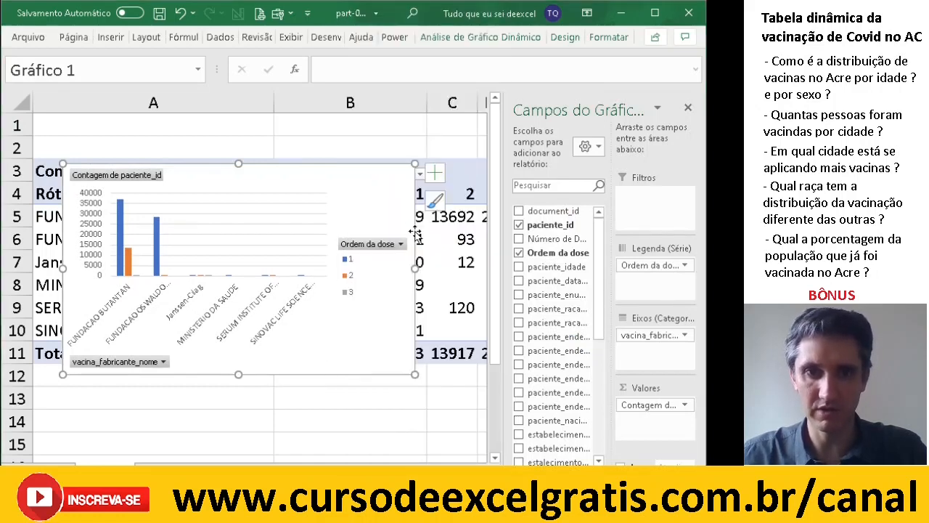
left_click(328, 207)
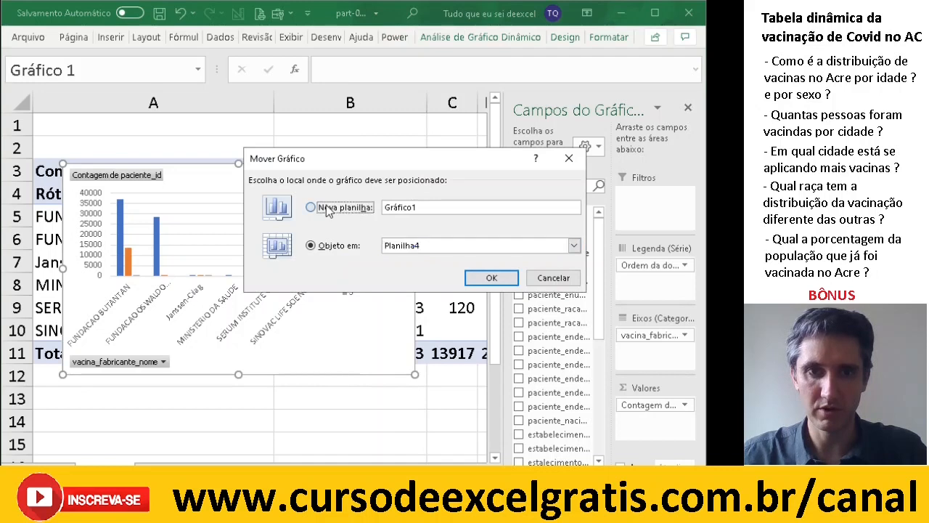
left_click(493, 278)
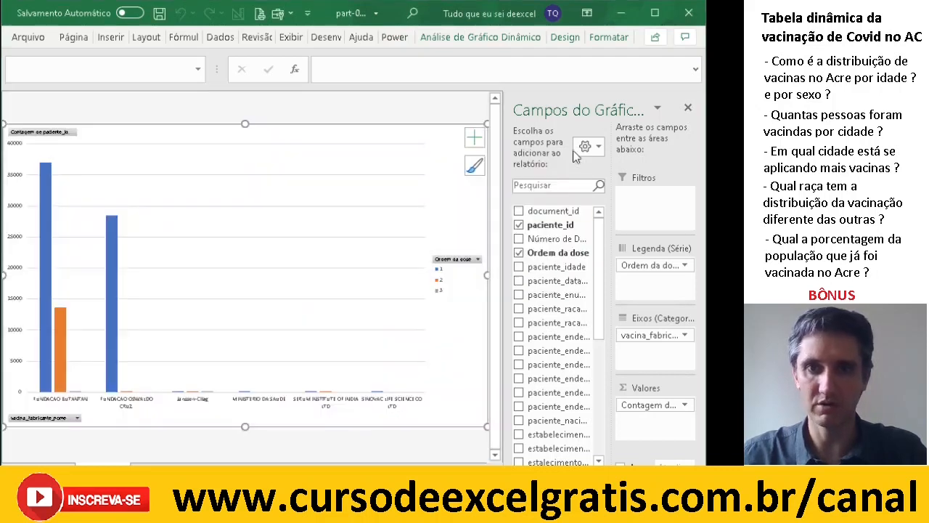
left_click(688, 108)
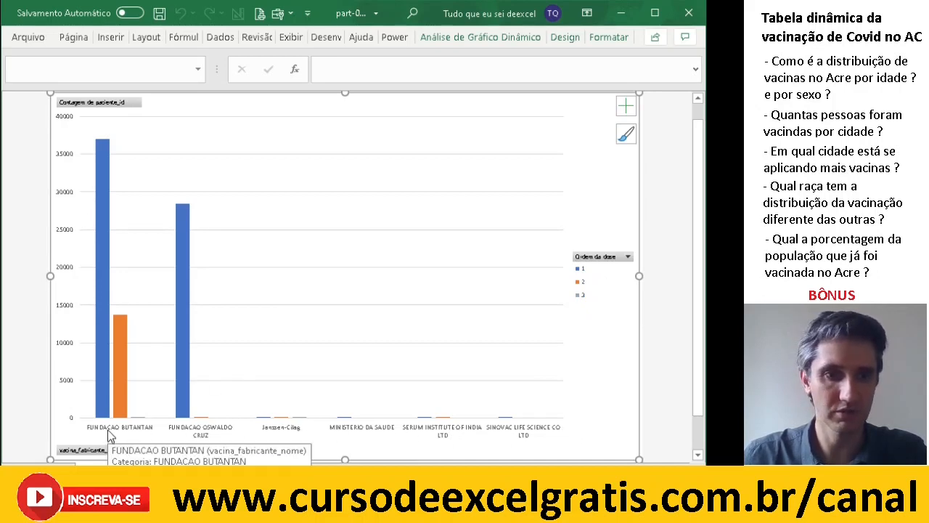
On the Planilha4 pivot table, remove Ordem da dose from the columns and add paciente_idade to the rows below the vaccine manufacturer
mouse_move(104, 145)
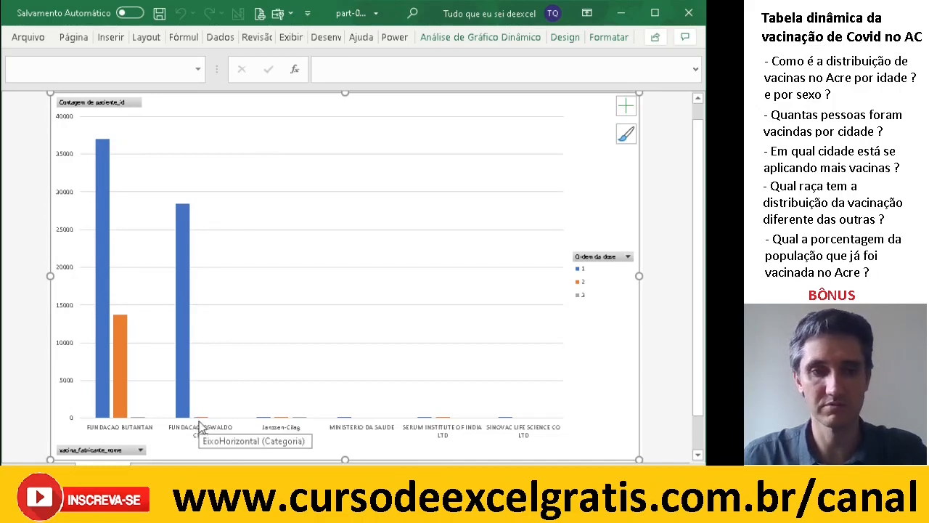
mouse_move(122, 321)
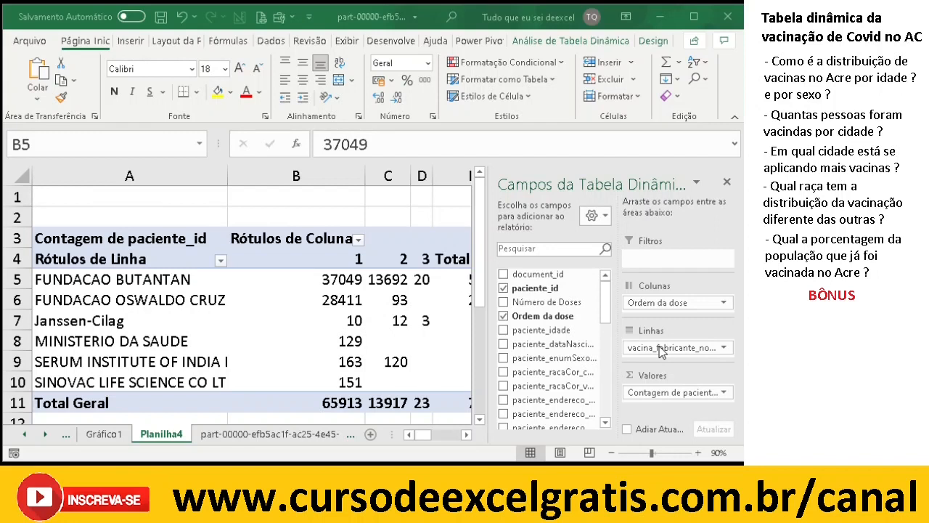
left_click(504, 291)
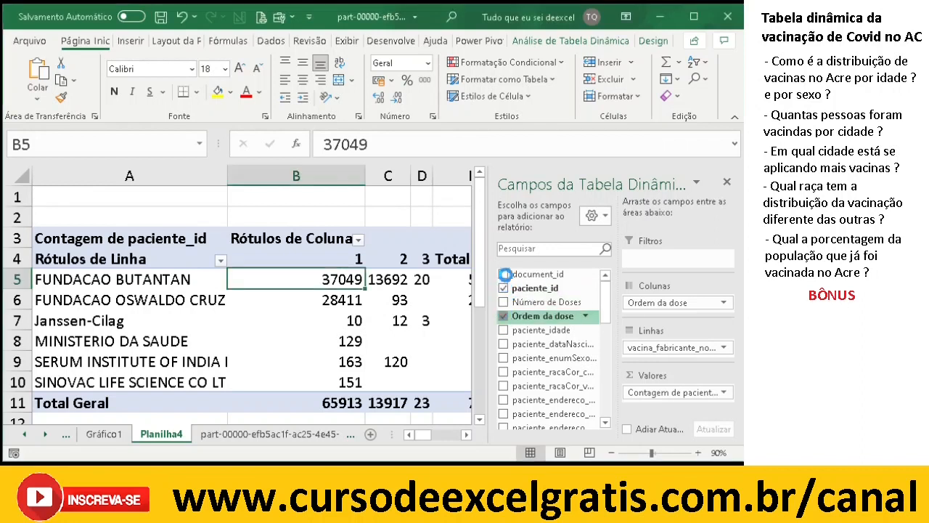
left_click(548, 248)
type("idade")
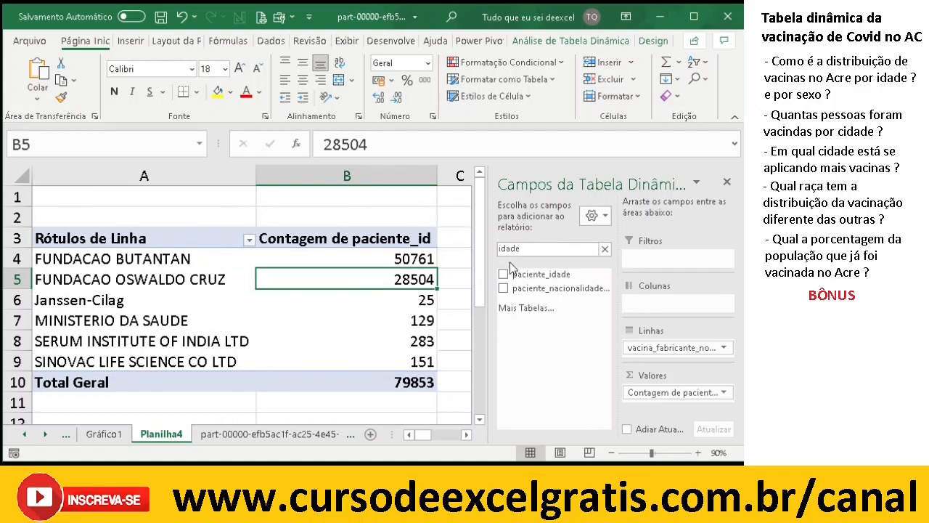
left_click_drag(518, 280, 660, 356)
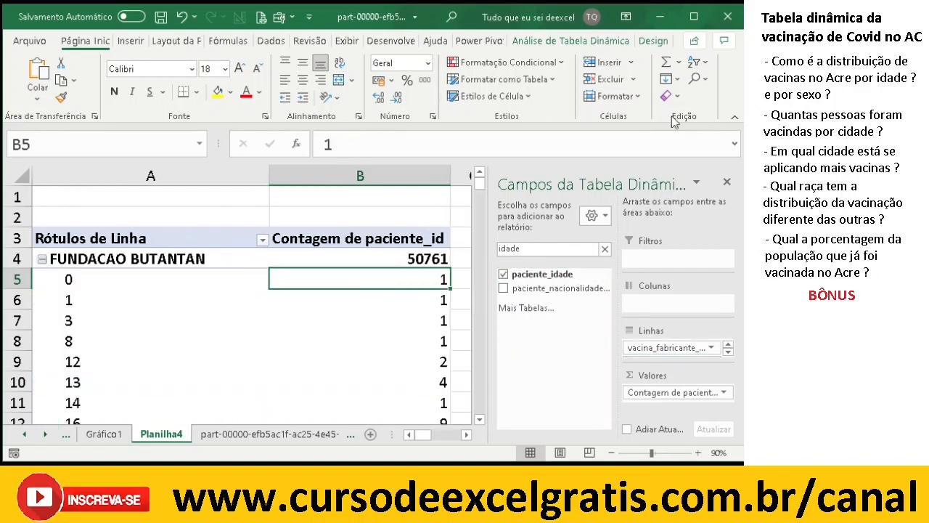
Collapse the ribbon, clear the field search, and remove the vaccine manufacturer name field from the pivot table rows
left_click(735, 116)
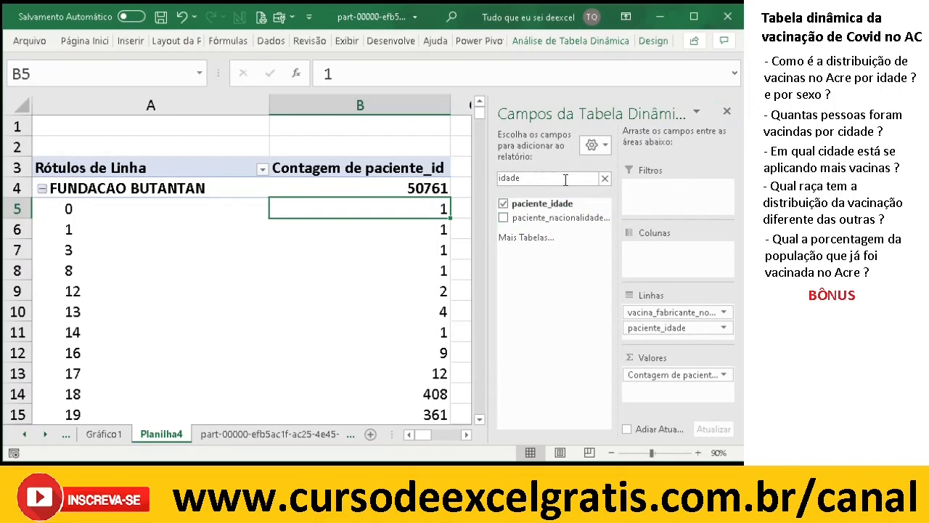
left_click(605, 177)
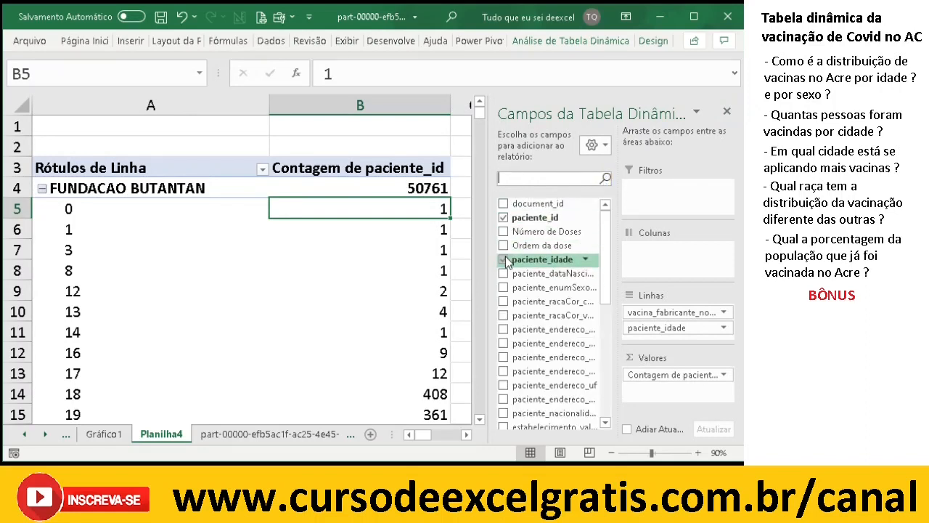
left_click_drag(606, 244, 605, 363)
left_click(504, 310)
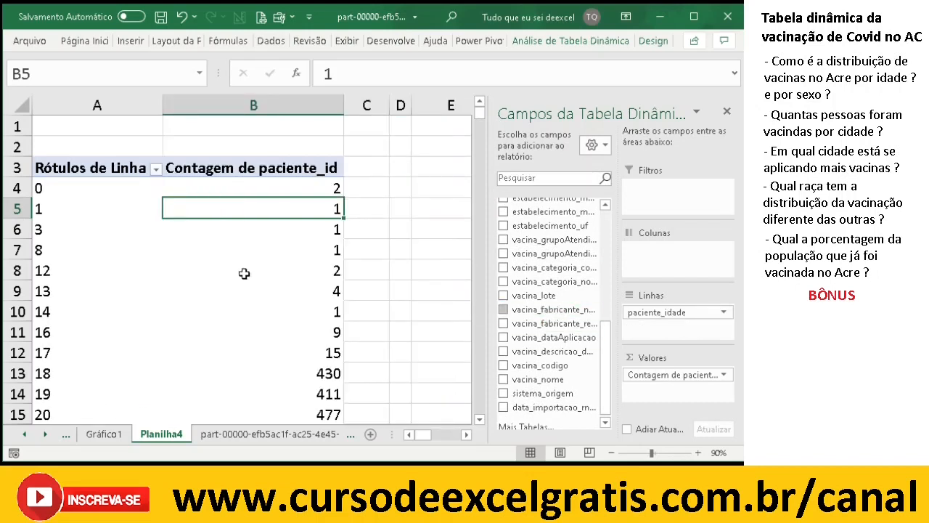
Group the paciente_idade row labels into intervals of 10, starting at 0 and ending at 112
left_click(78, 211)
left_click(80, 242)
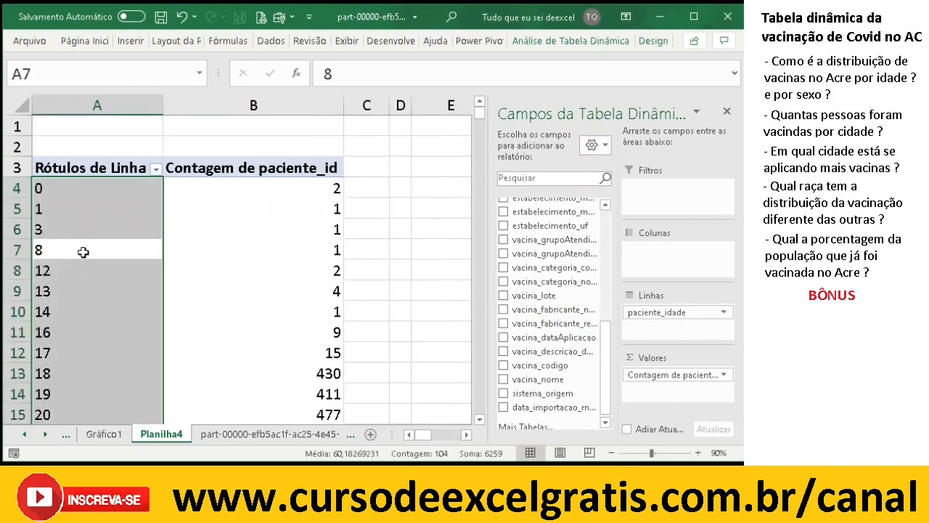
scroll(305, 294, "down", 3)
scroll(297, 283, "up", 3)
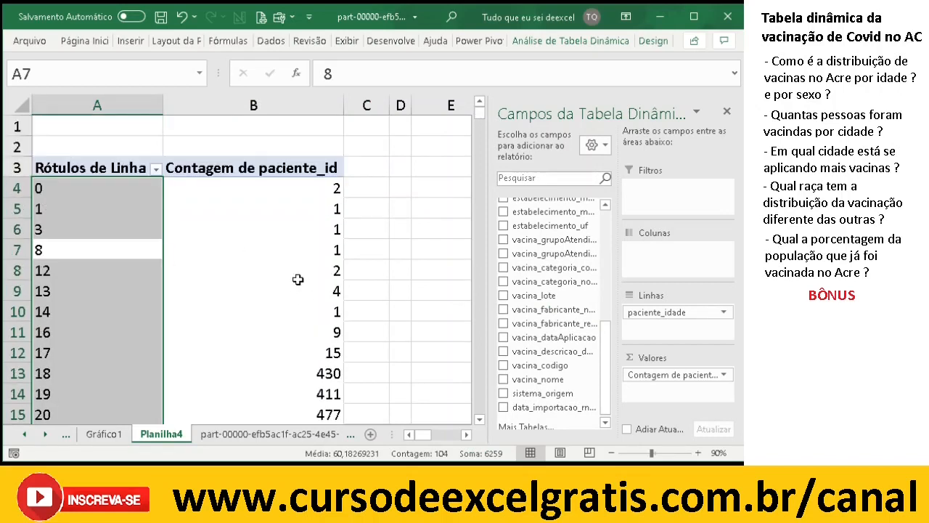
left_click(49, 208)
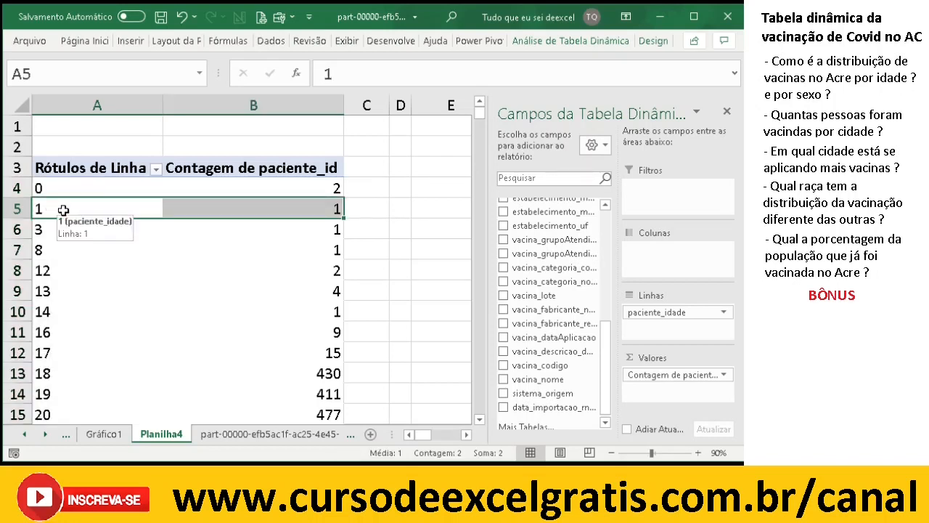
right_click(59, 209)
right_click(48, 209)
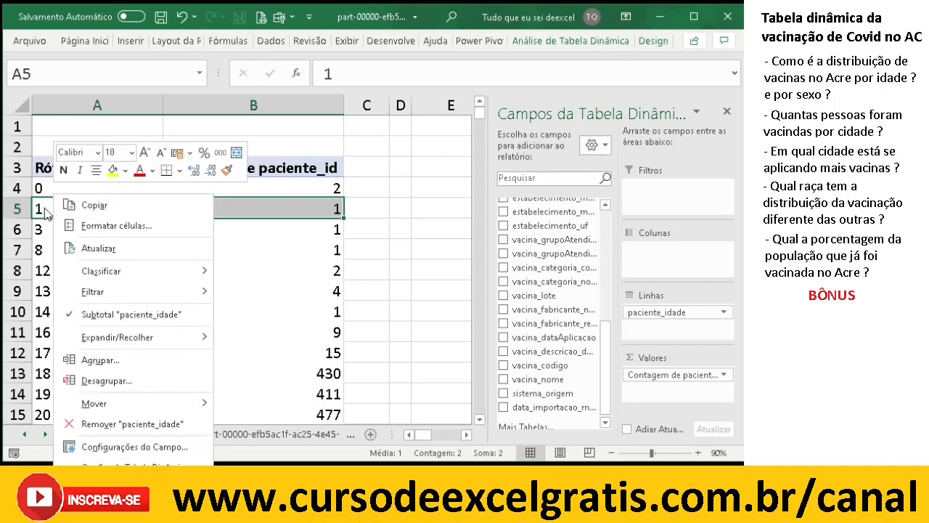
left_click(109, 360)
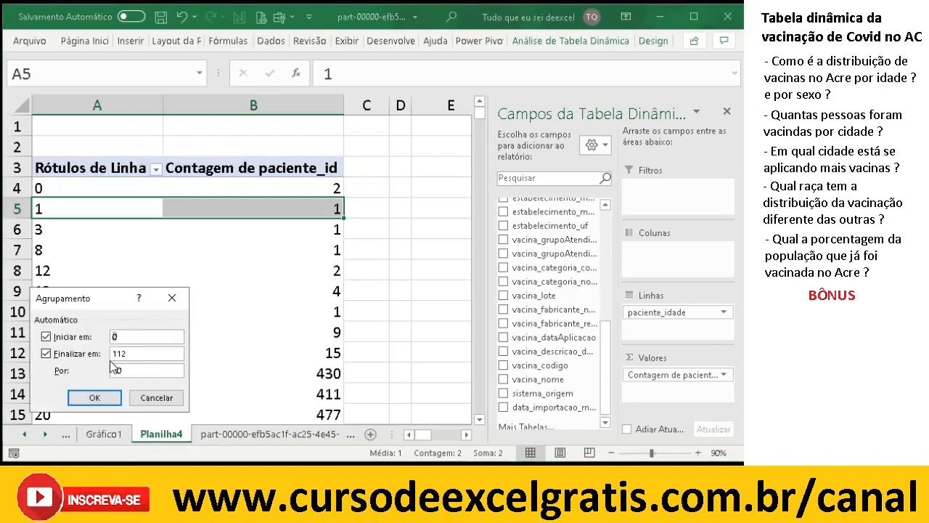
left_click_drag(99, 297, 294, 192)
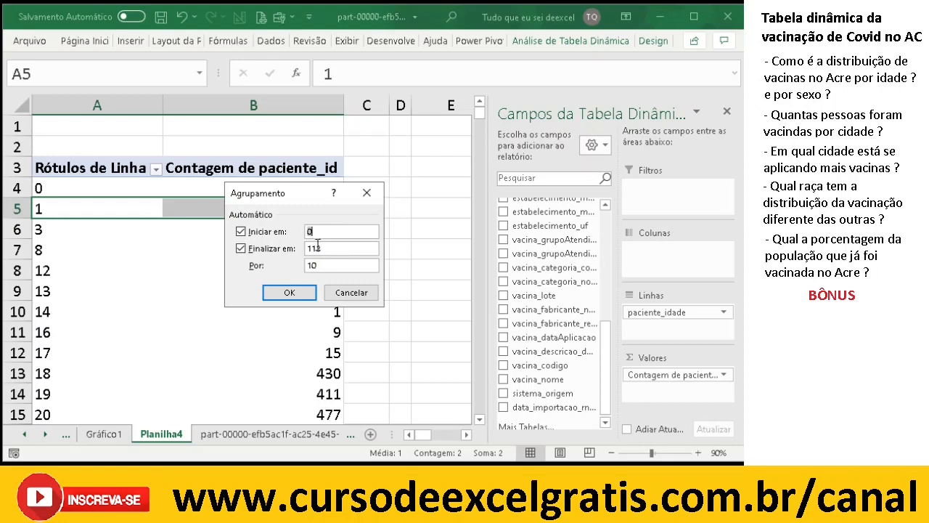
double_click(328, 266)
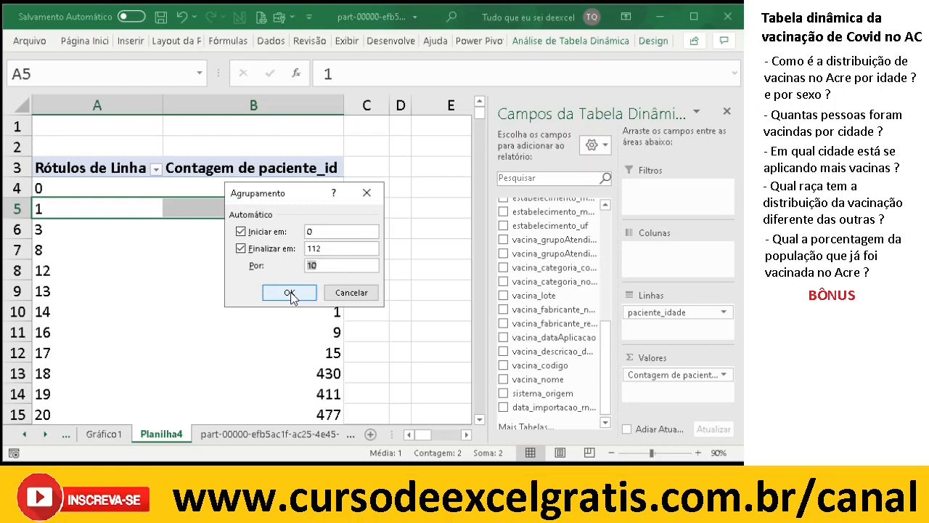
left_click(289, 292)
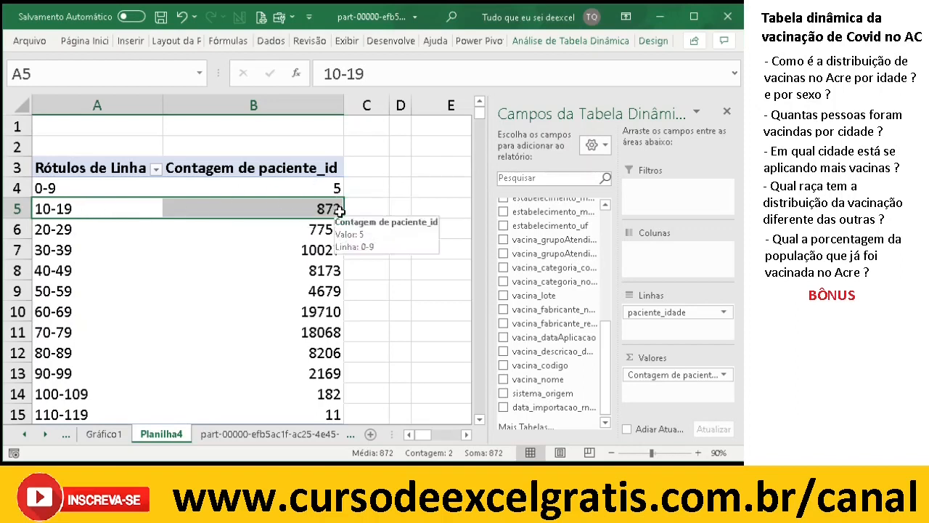
Insert a Coluna Agrupada pivot chart from the age-group pivot table and enlarge it over the sheet
left_click(571, 41)
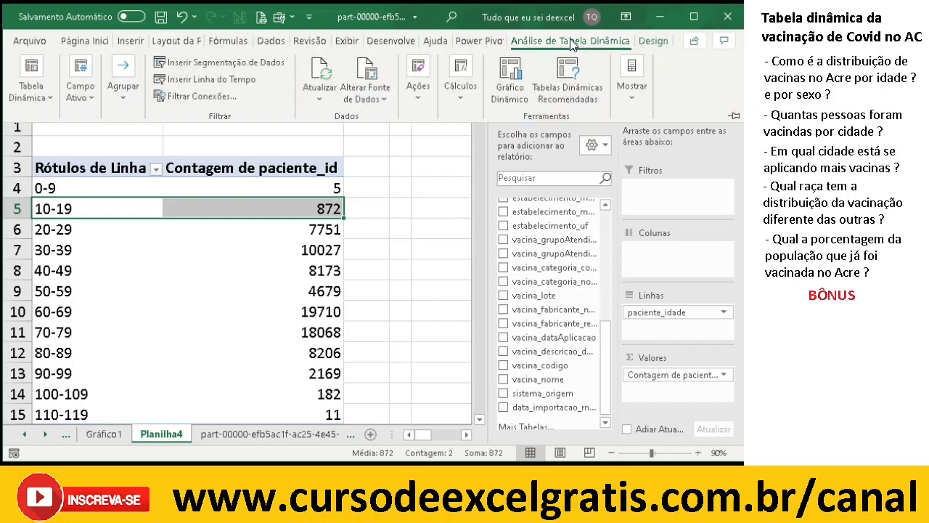
left_click(510, 85)
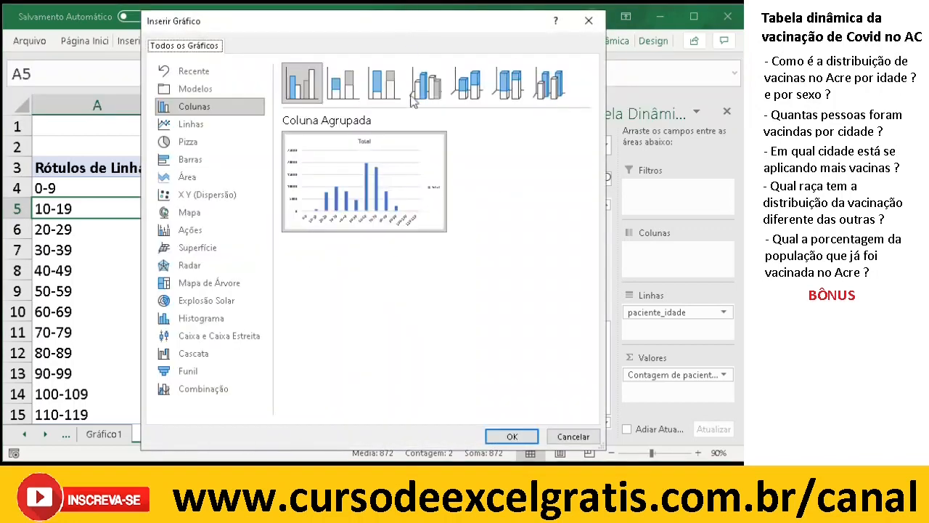
left_click(514, 438)
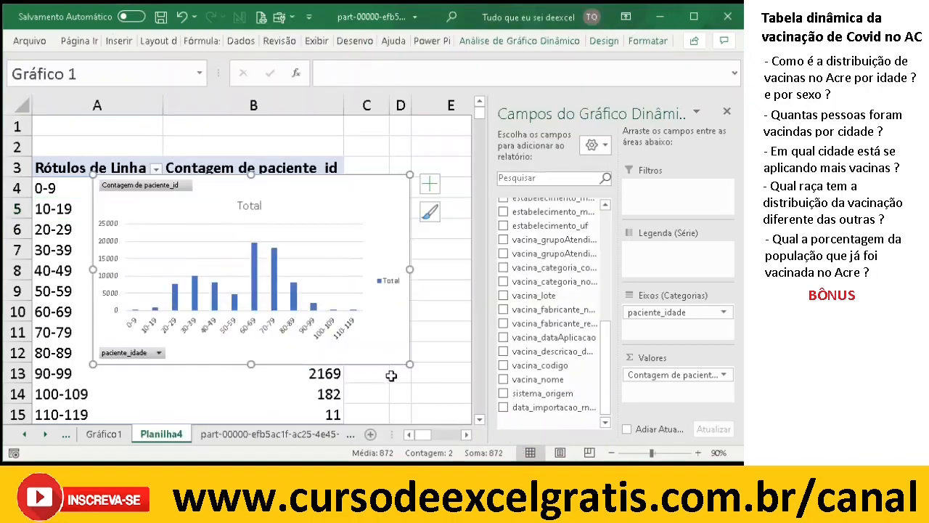
left_click_drag(408, 365, 464, 418)
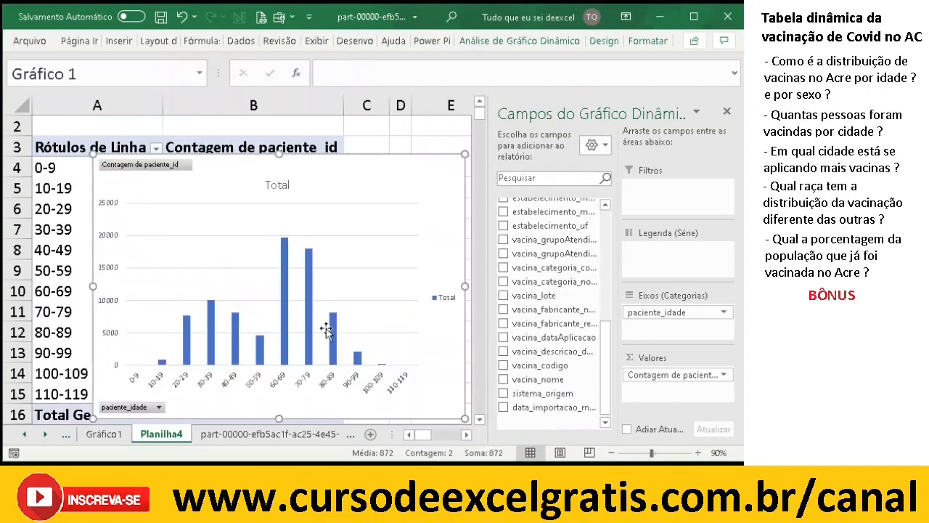